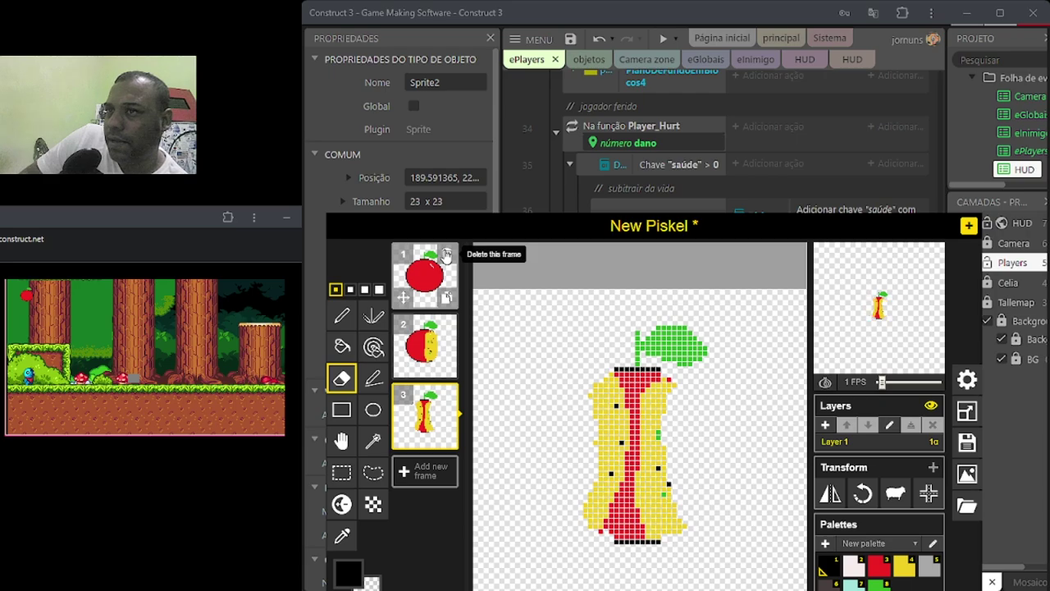
Step: Delete the first two apple frames and erase the apple core from the remaining frame with the 4-pixel eraser
click(446, 254)
click(446, 254)
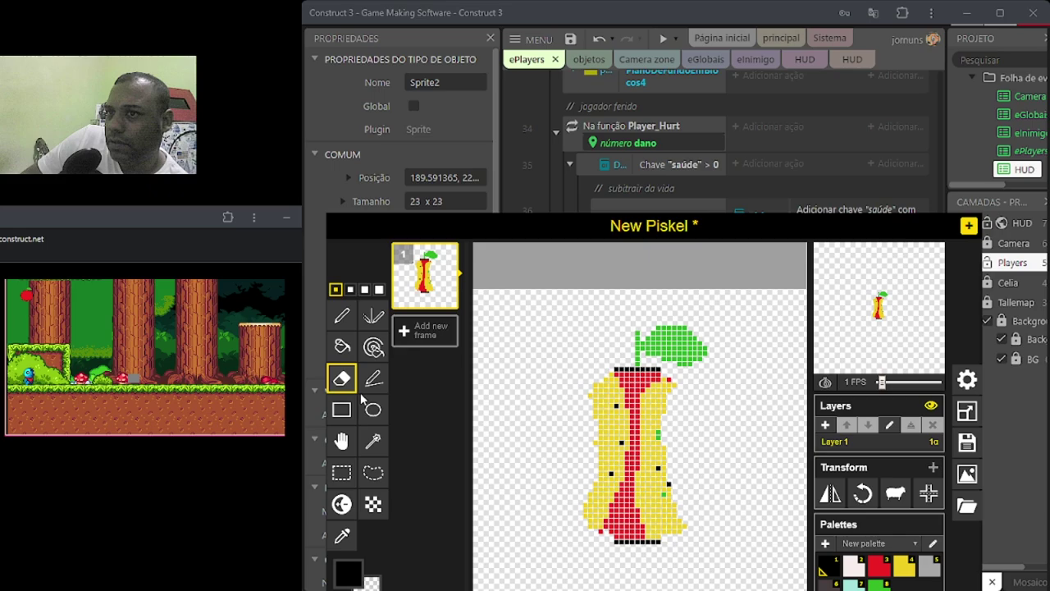
click(379, 289)
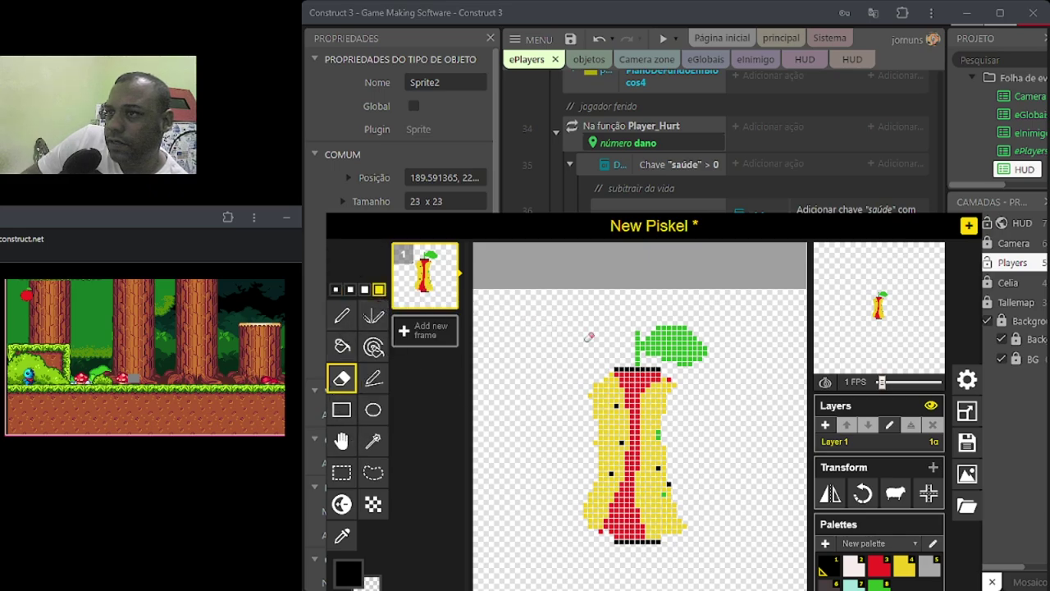
drag(591, 369, 657, 422)
mouse_move(523, 443)
mouse_down()
mouse_move(536, 579)
mouse_move(785, 523)
mouse_move(715, 502)
mouse_move(518, 476)
mouse_move(710, 388)
mouse_move(591, 398)
mouse_move(582, 430)
mouse_move(806, 347)
mouse_move(731, 358)
mouse_move(565, 338)
mouse_move(614, 335)
mouse_up()
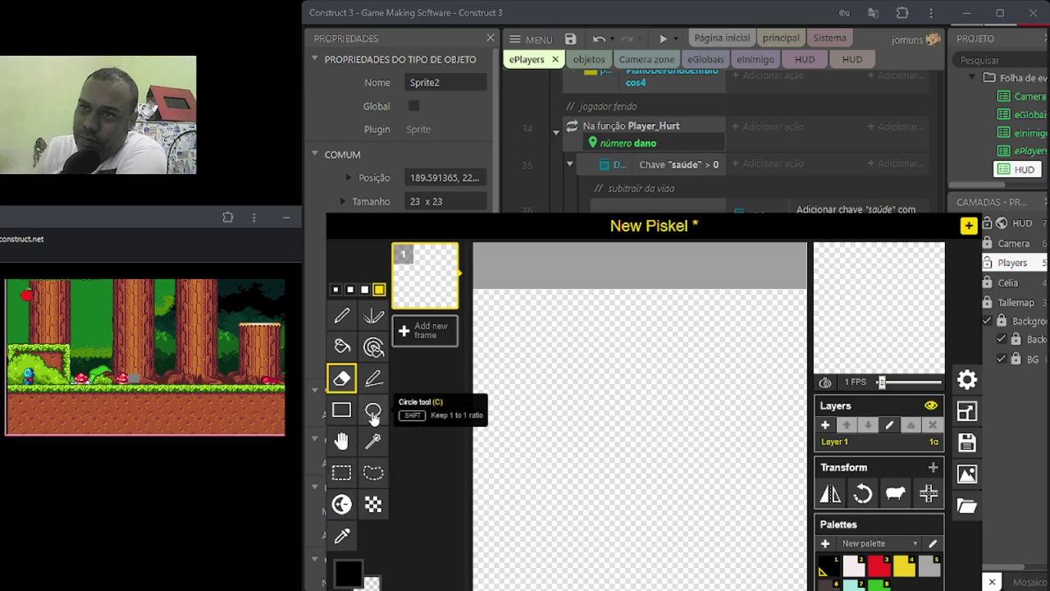
Step: Draw a black circle outline 4 pixels thick with the Circle tool and move it closer to the canvas centre
click(373, 414)
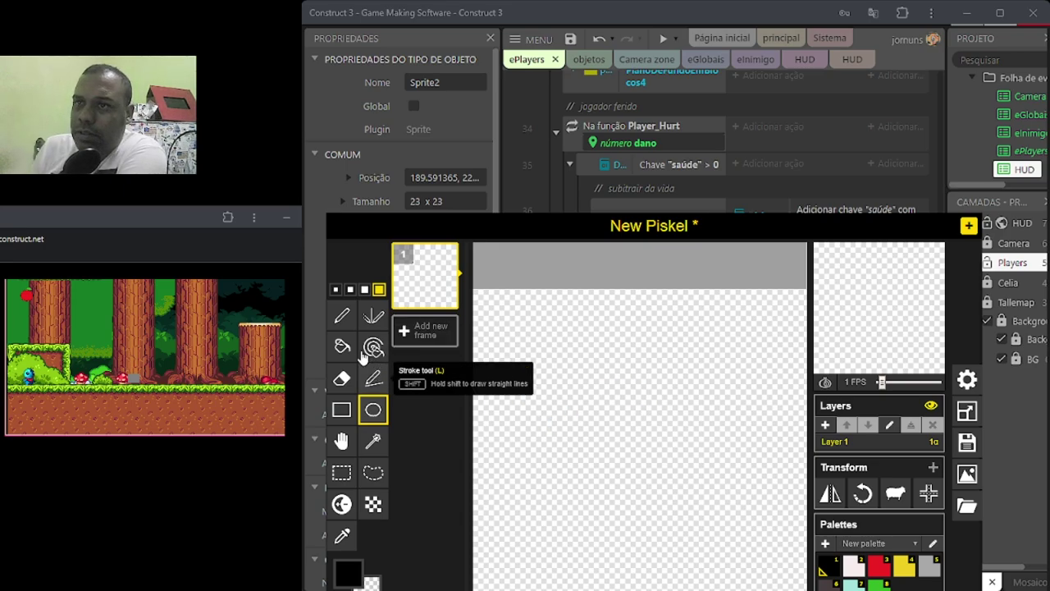
click(342, 316)
click(373, 410)
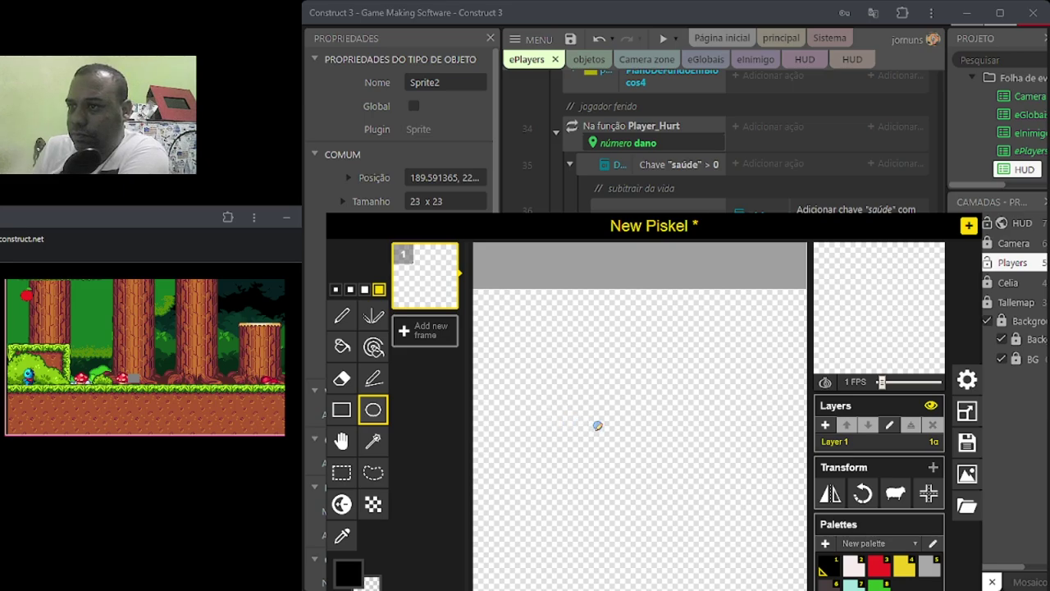
drag(574, 418, 770, 584)
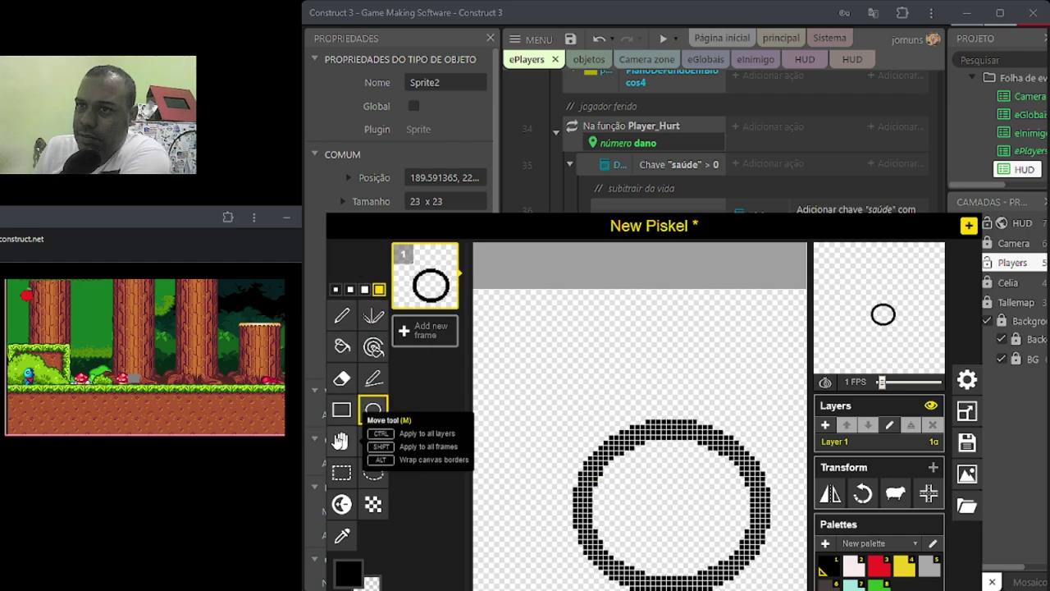
click(340, 440)
mouse_move(615, 489)
mouse_down()
mouse_move(593, 489)
mouse_move(578, 471)
mouse_up()
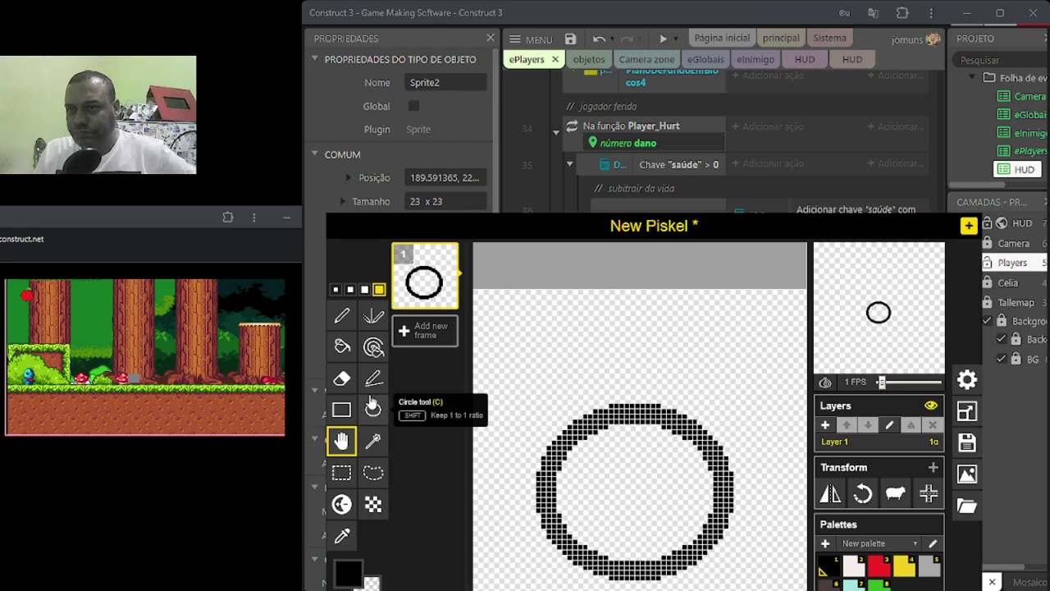
Step: Draw a black 2-pixel eye and a small black mouth inside the circle with the Pen tool
click(343, 313)
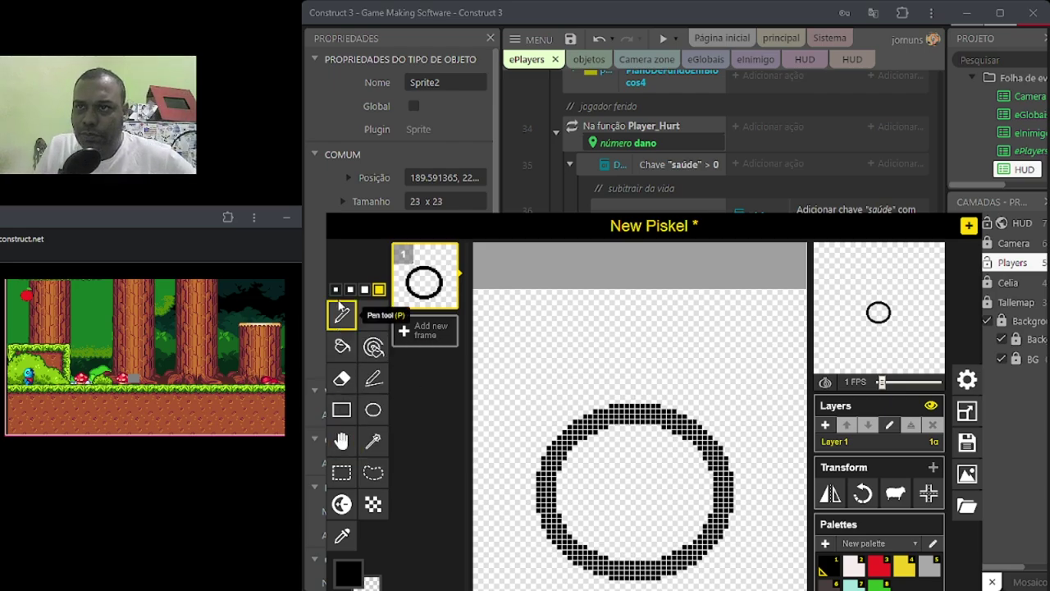
click(351, 289)
click(671, 470)
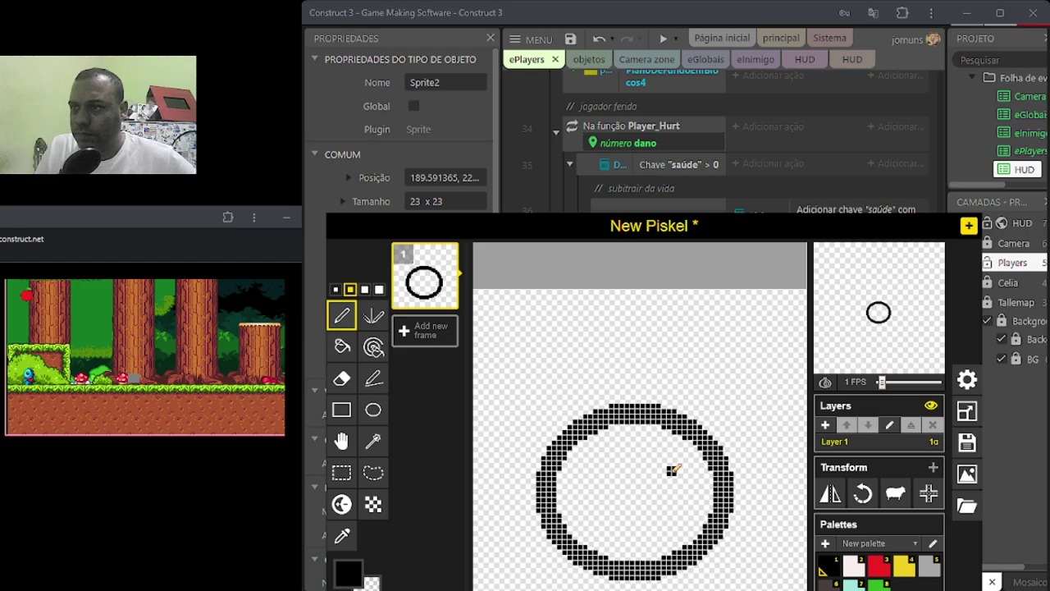
click(335, 288)
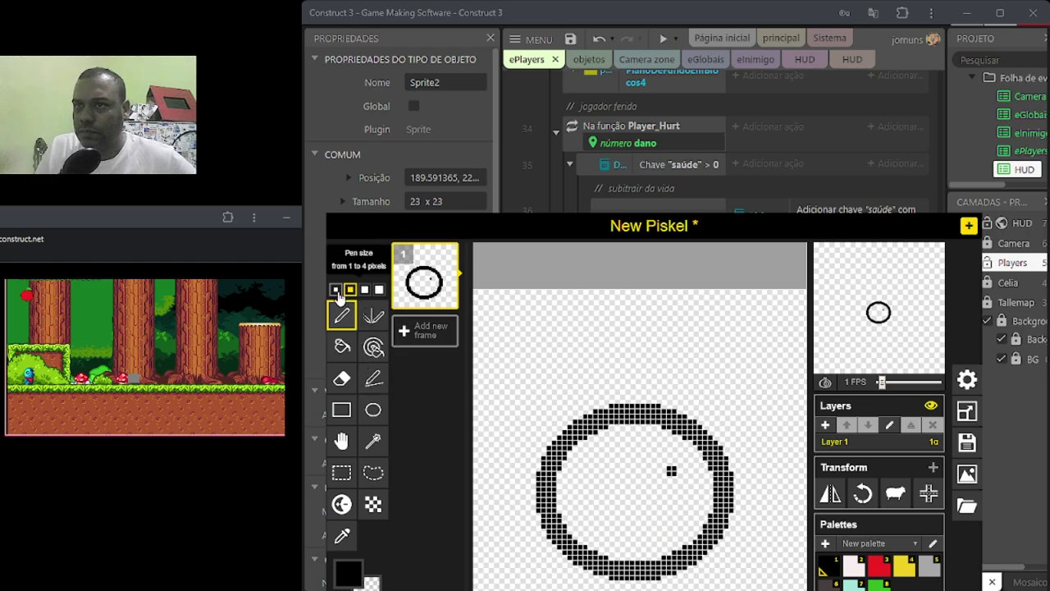
click(691, 514)
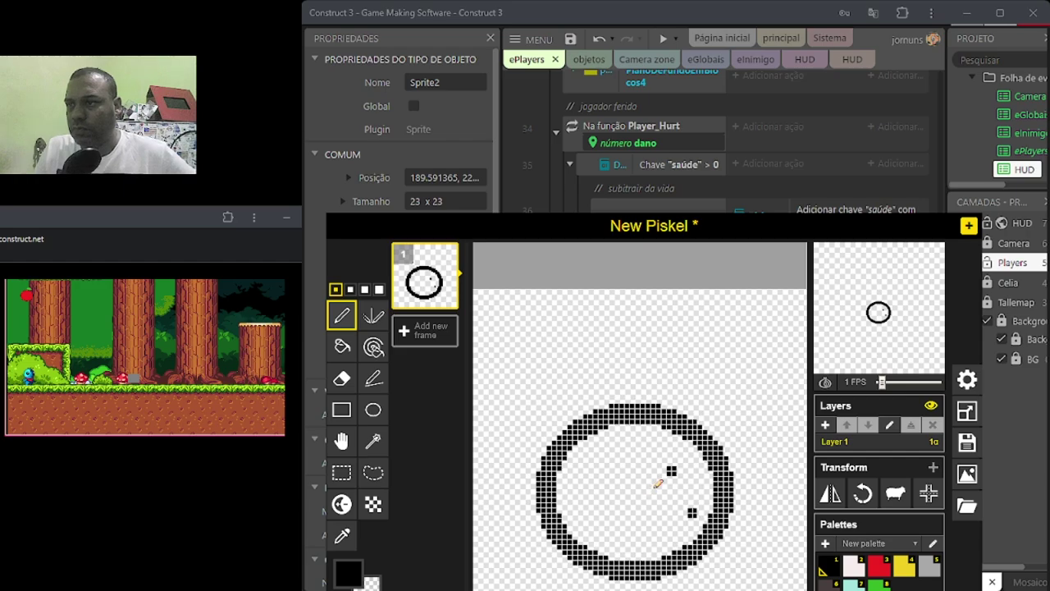
click(685, 513)
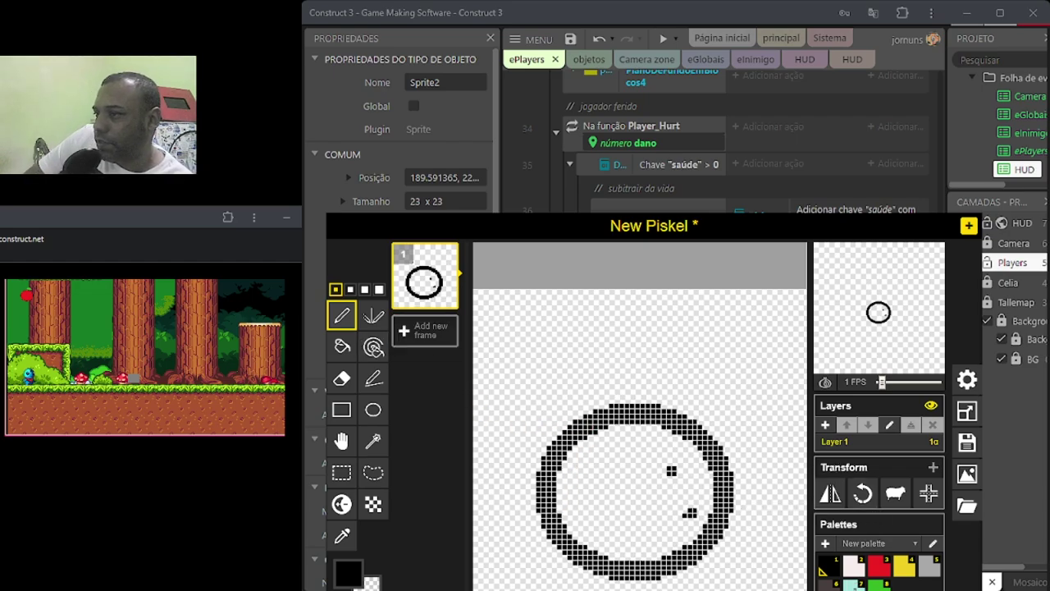
Step: Try filling the circle's interior and outline with the light turquoise palette colour
key(7)
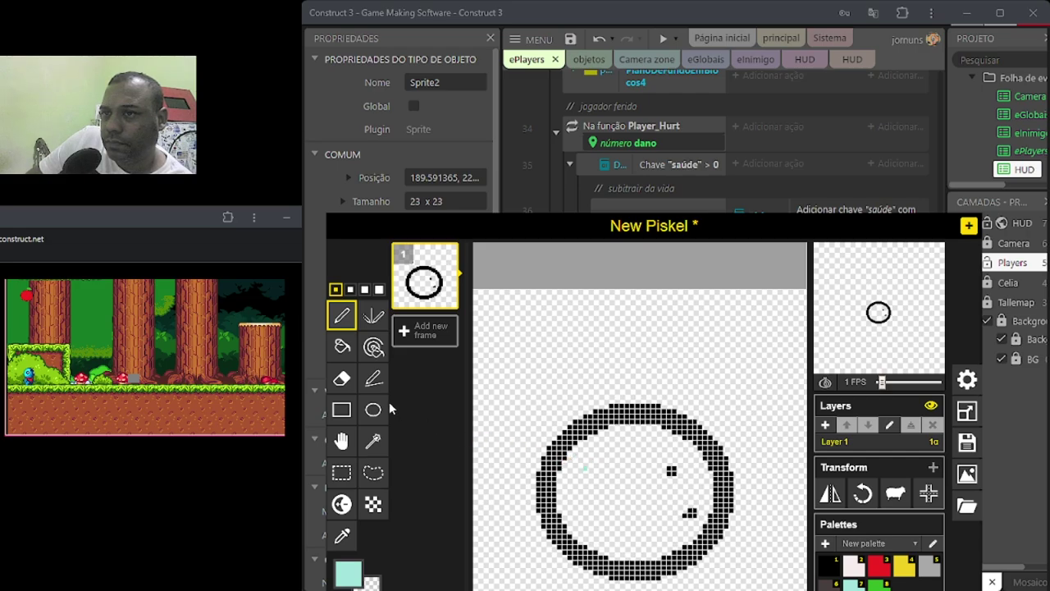
click(342, 346)
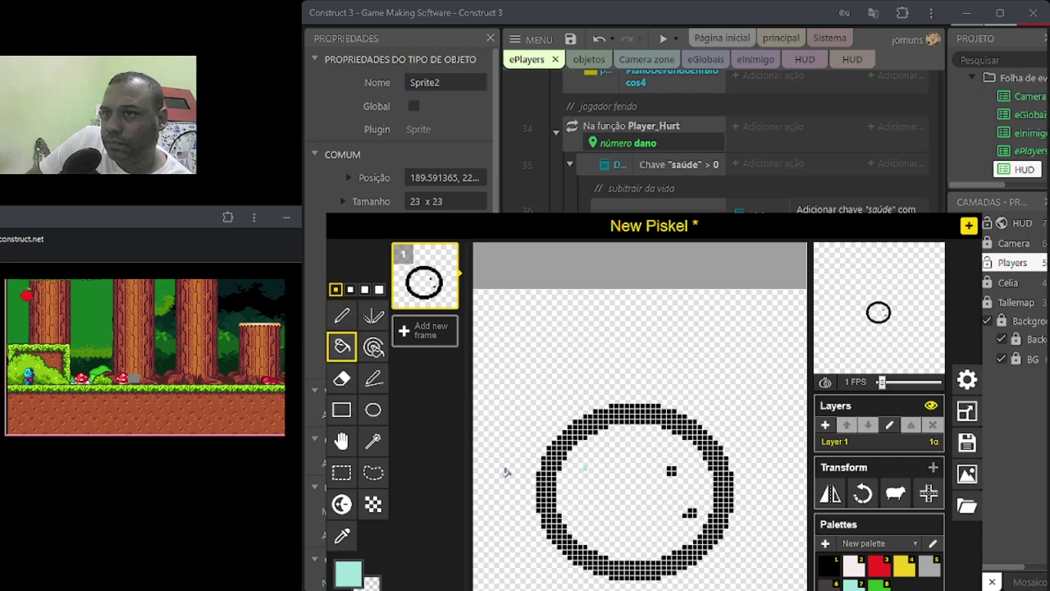
click(579, 507)
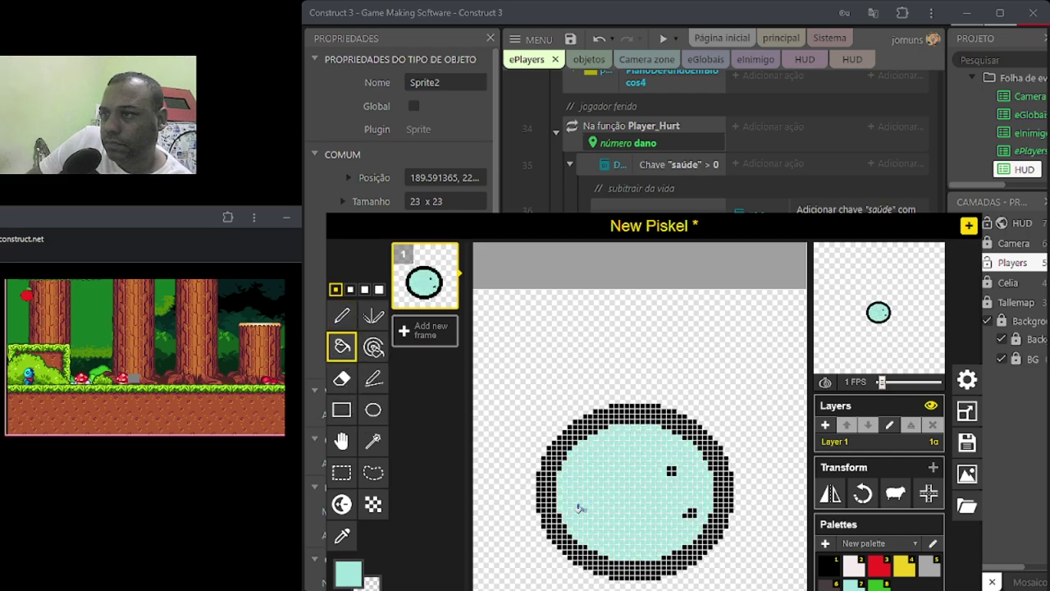
click(555, 448)
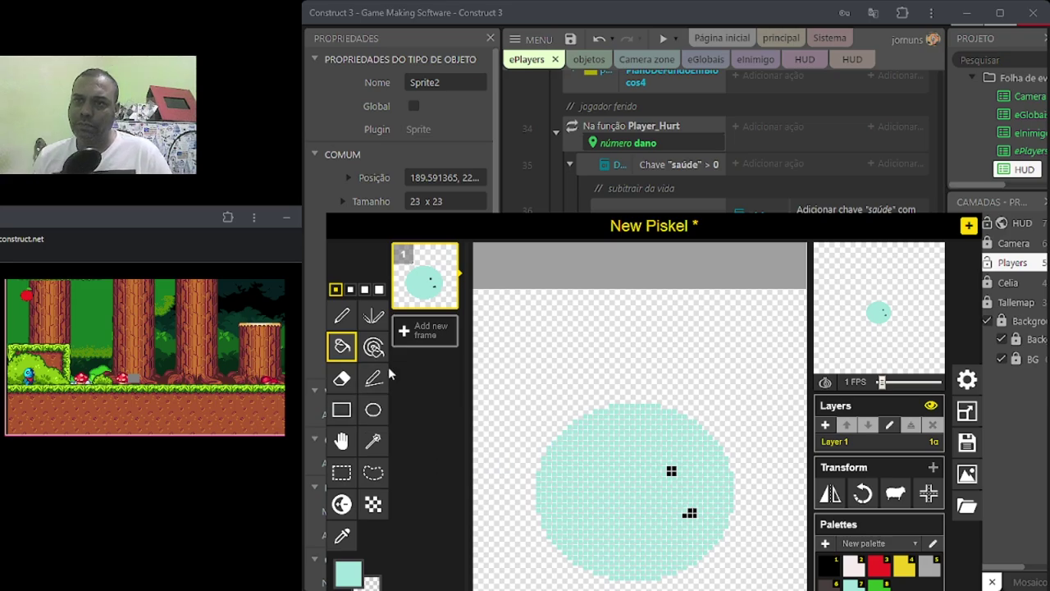
click(642, 512)
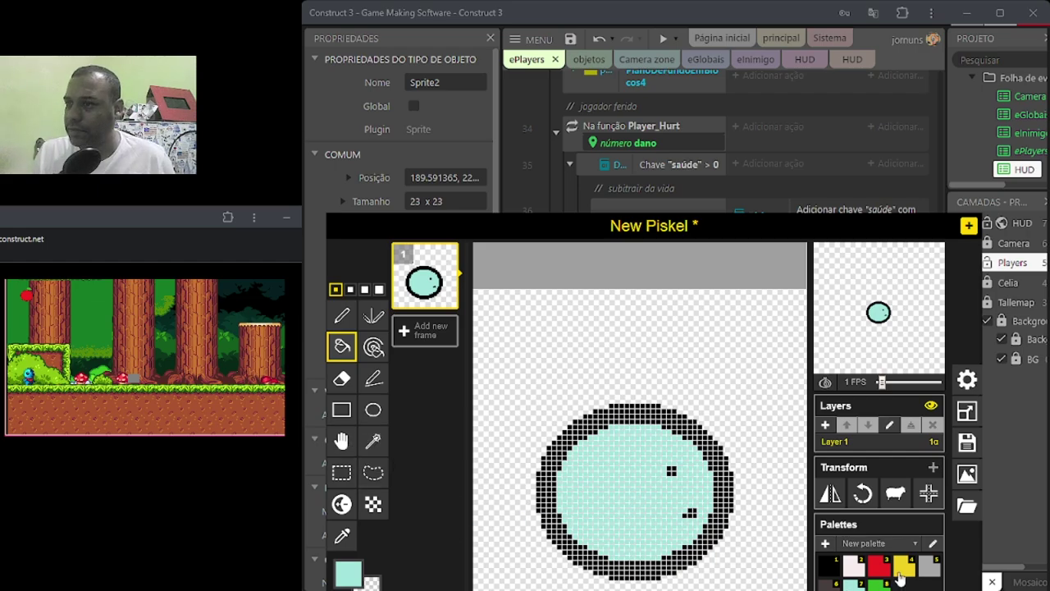
Step: Fill both the circle's interior and its outline with yellow, undoing the turquoise interior fill
click(902, 566)
click(606, 412)
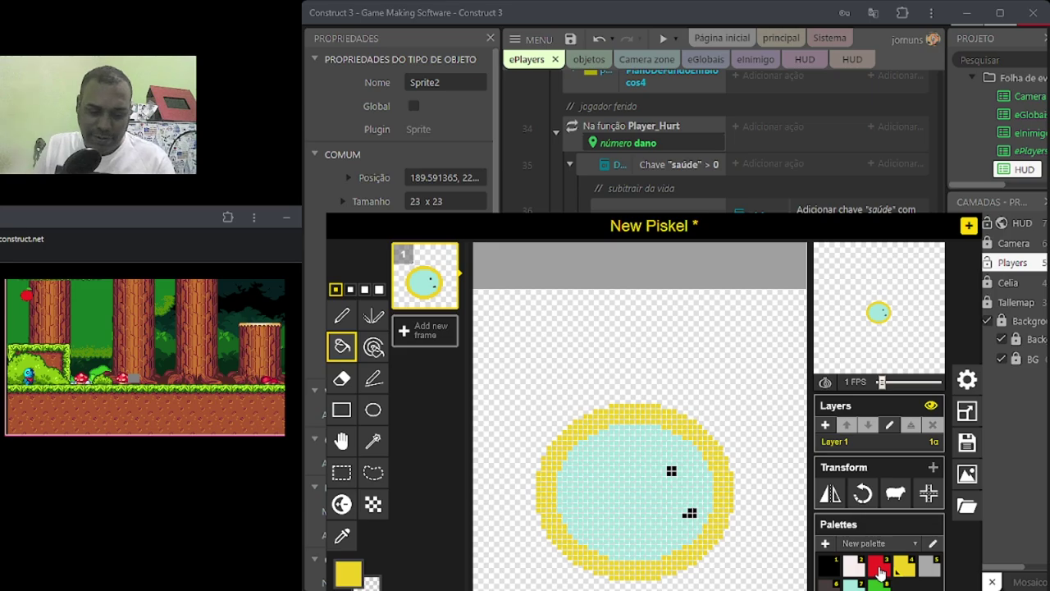
key(ctrl+z)
key(ctrl+z)
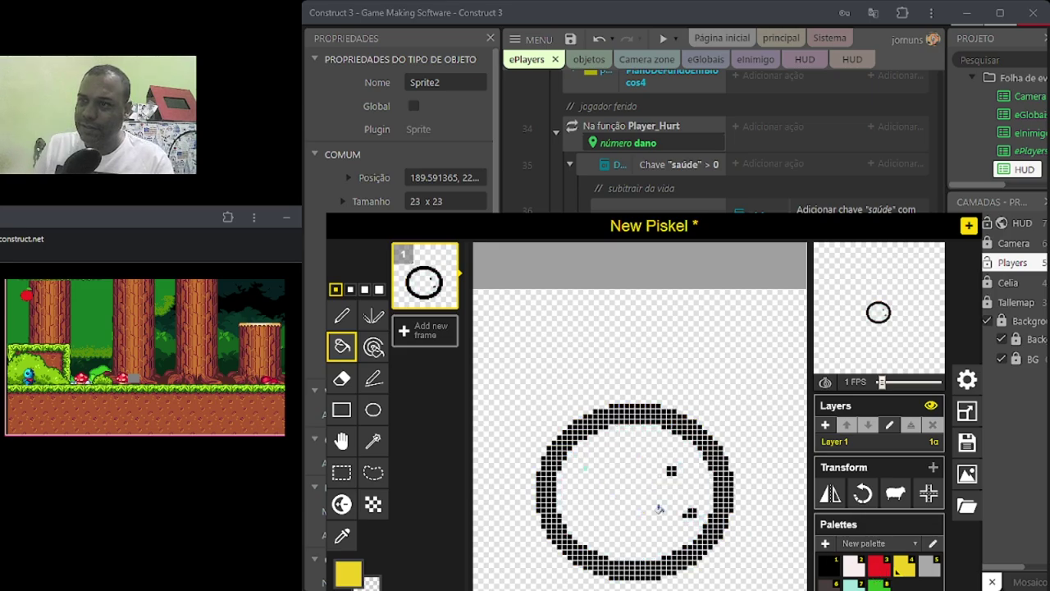
click(624, 492)
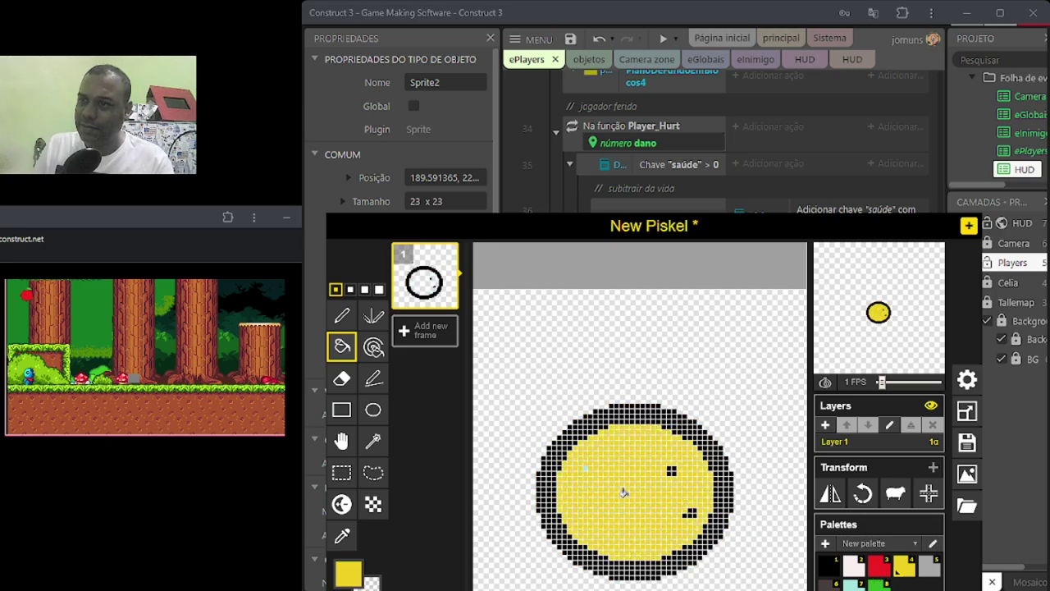
click(561, 434)
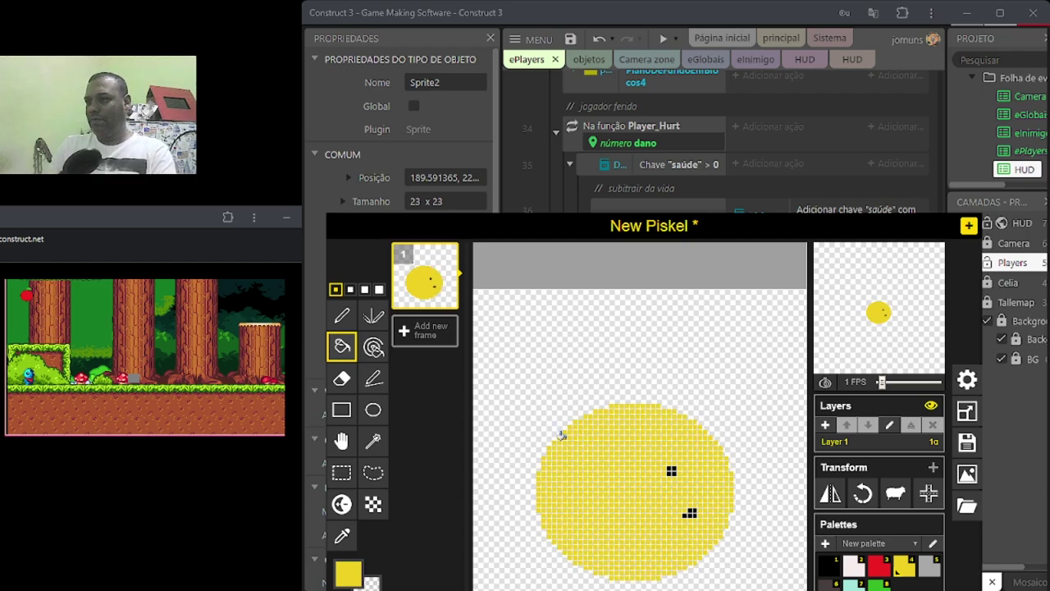
Step: Try filling the mouth red and the eye light turquoise, then undo both fills
click(880, 567)
click(685, 510)
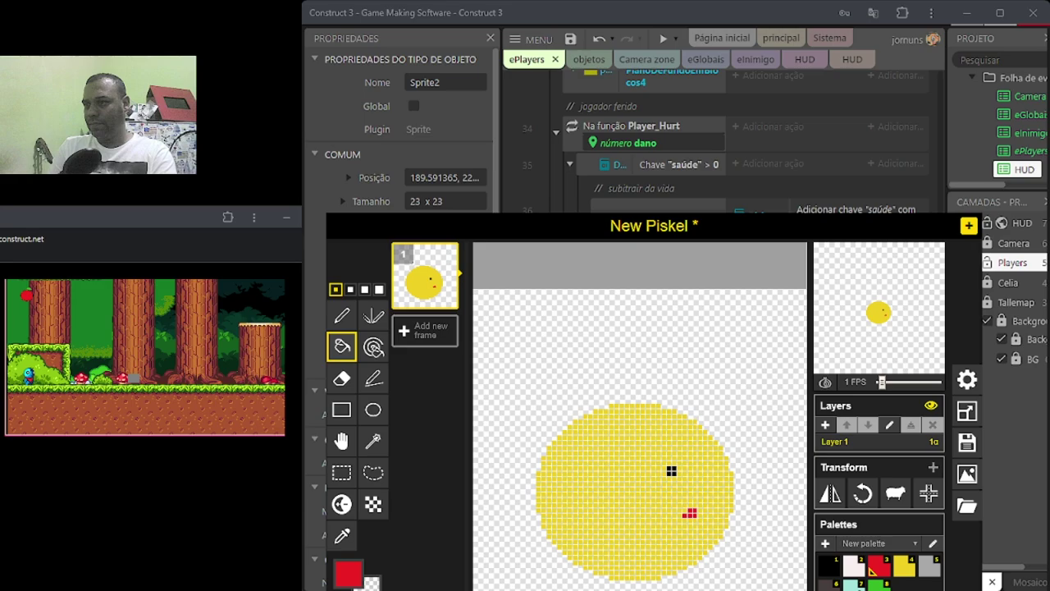
click(853, 584)
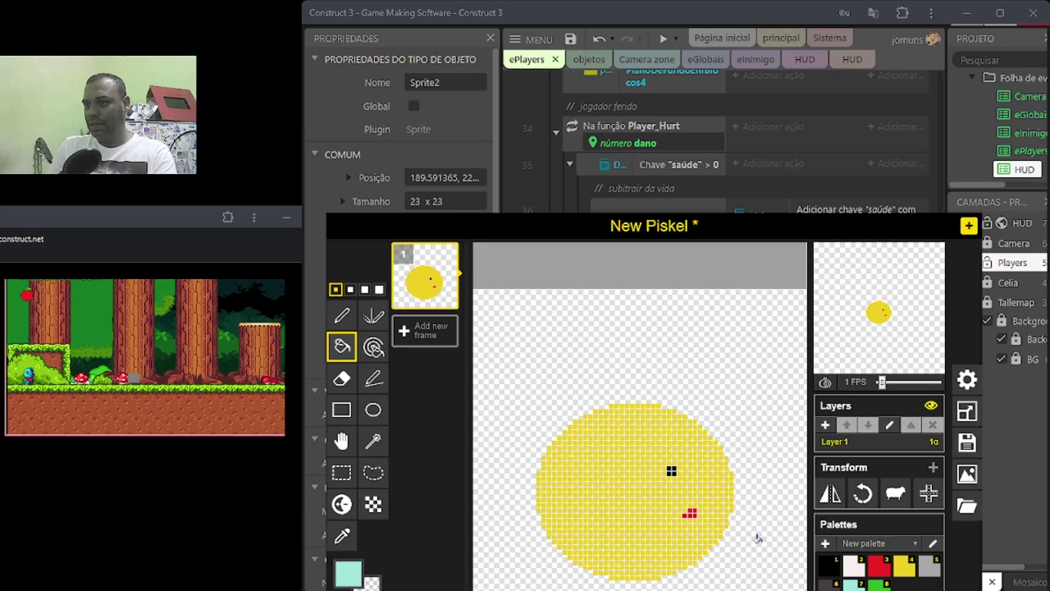
click(670, 466)
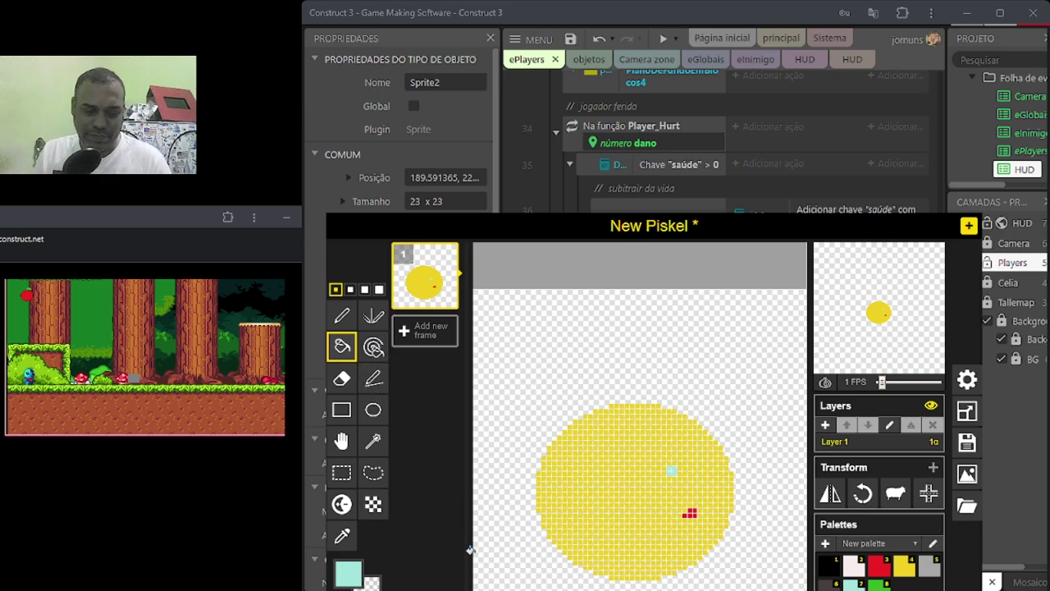
key(ctrl+z)
key(ctrl+z)
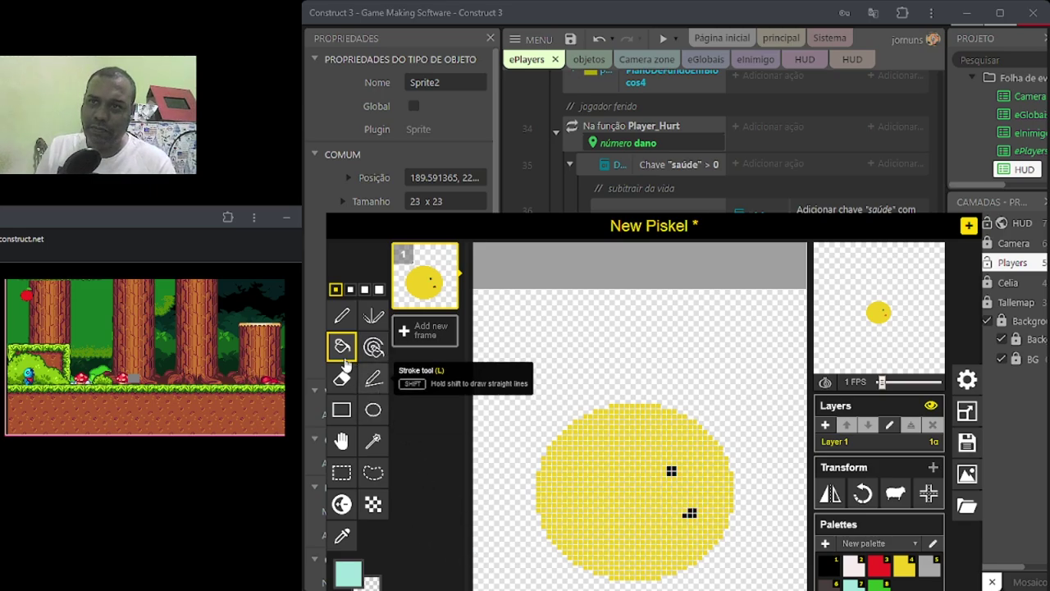
Step: Recolour single pixels with the Pen tool, using light turquoise and off-white in the eye and red in the mouth
click(343, 316)
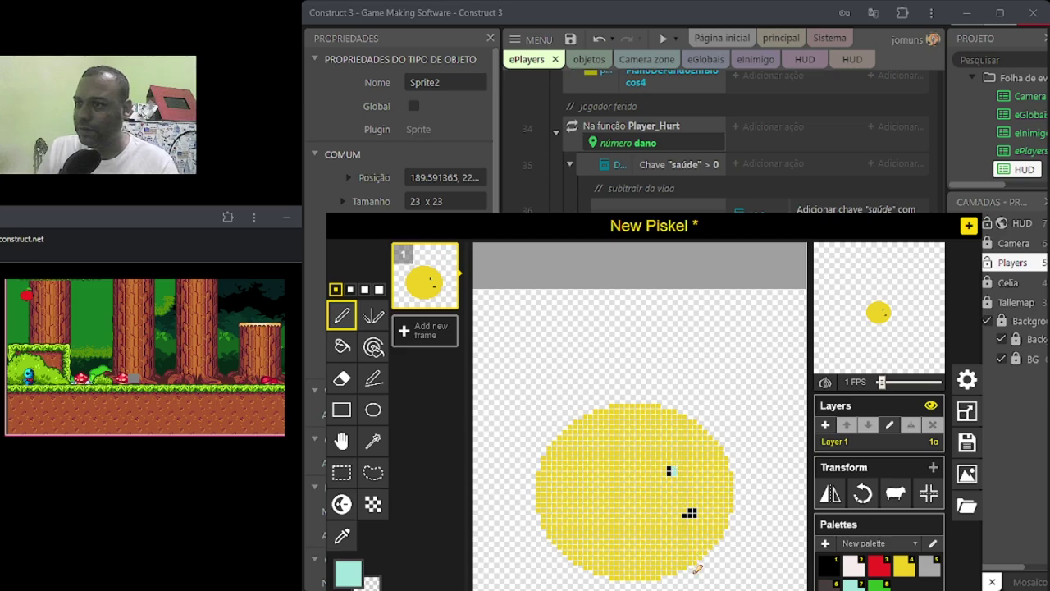
click(848, 571)
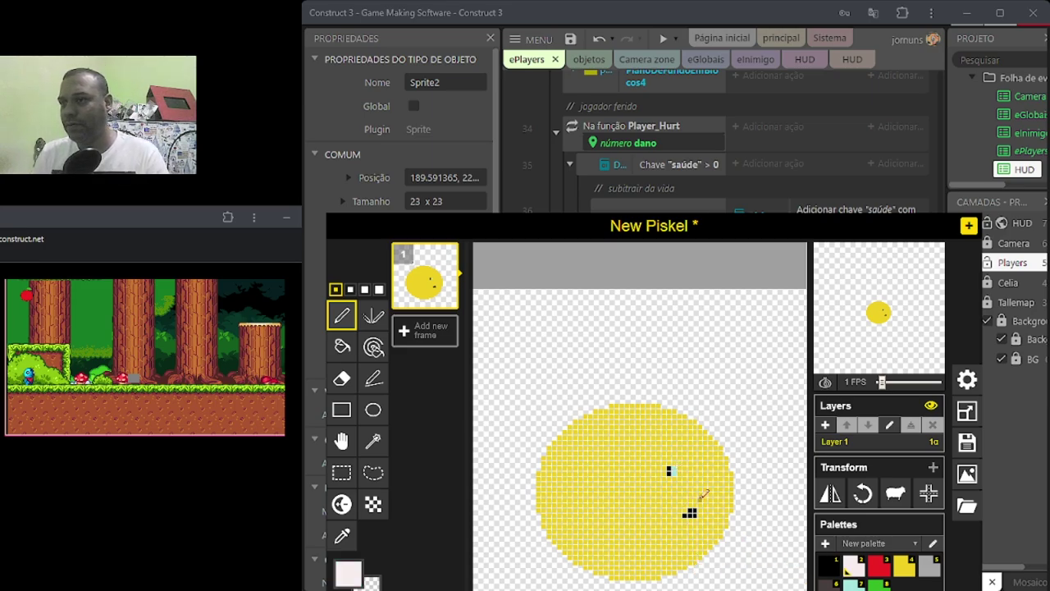
click(674, 470)
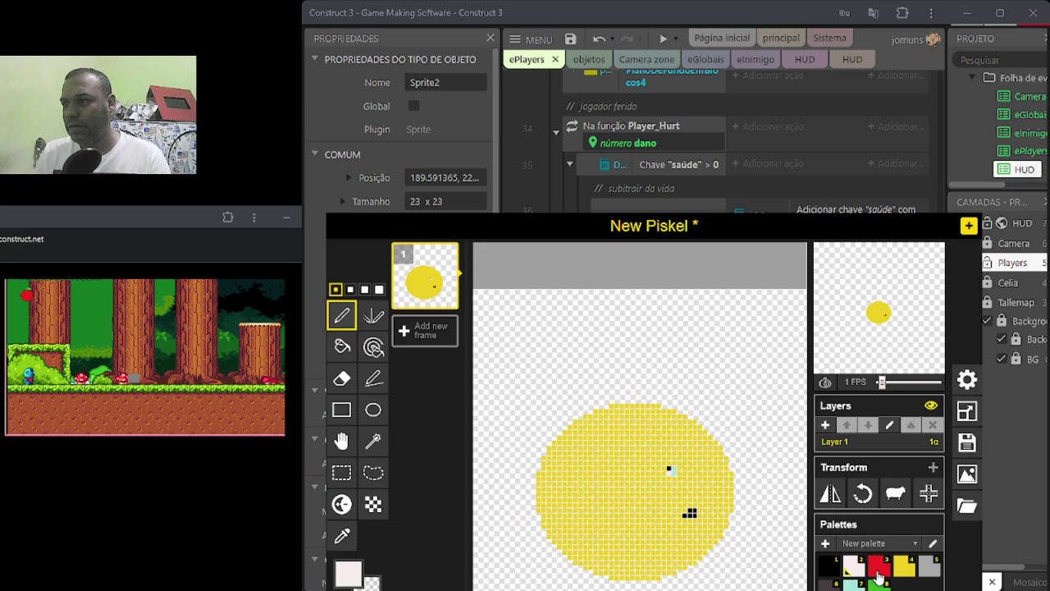
click(878, 573)
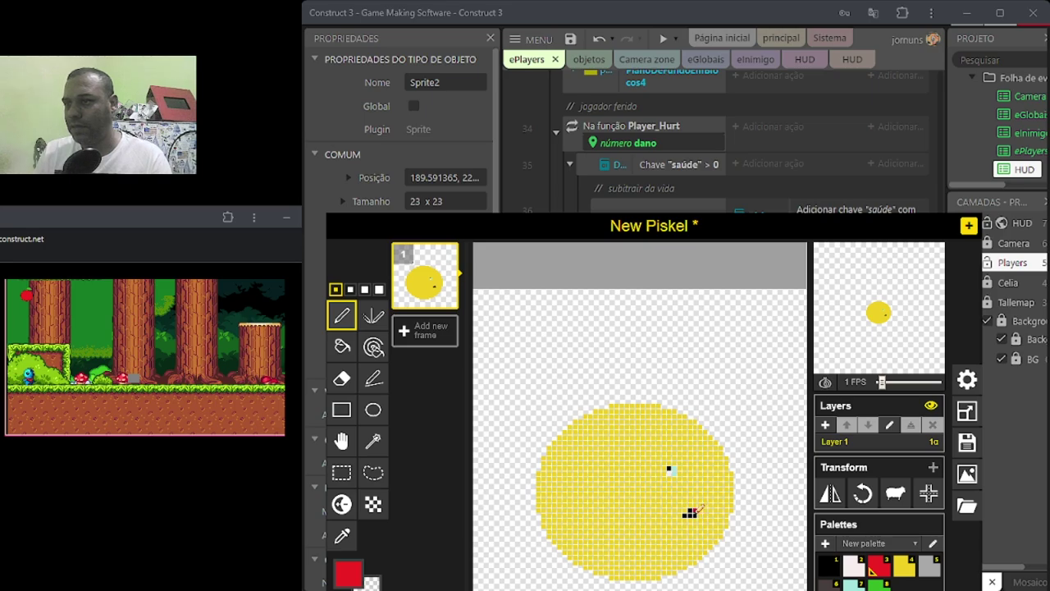
click(694, 513)
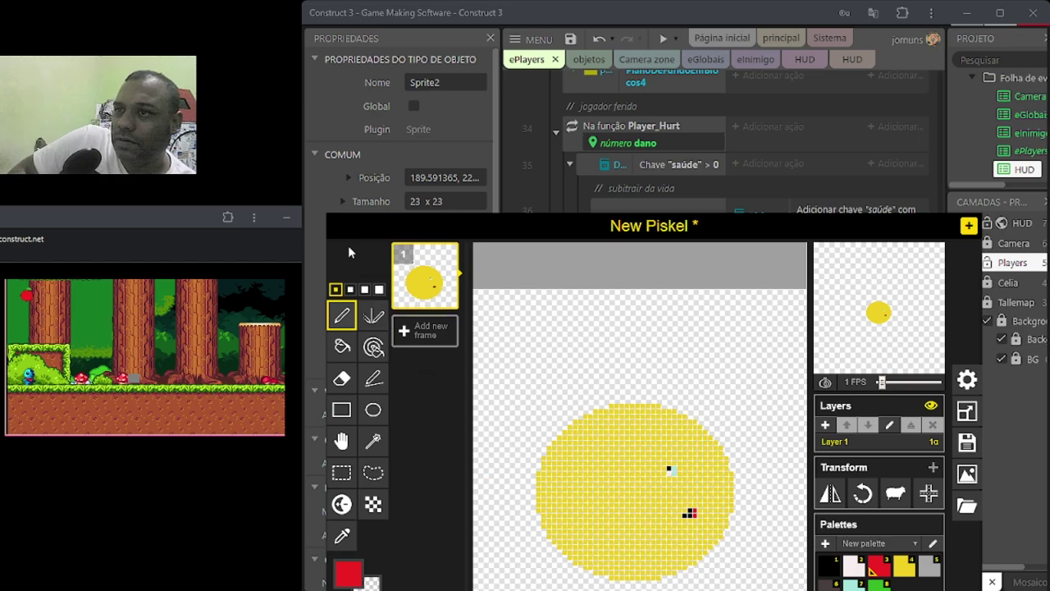
Step: Duplicate frame 1 and move the circle's bottom slice slightly upward in the copy to squash the character
click(451, 302)
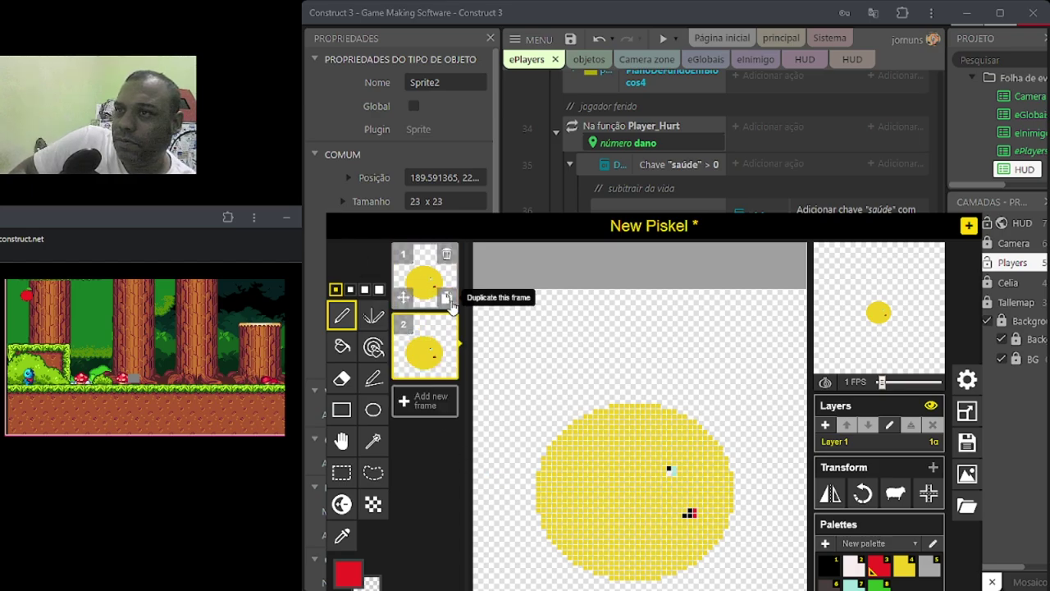
click(343, 478)
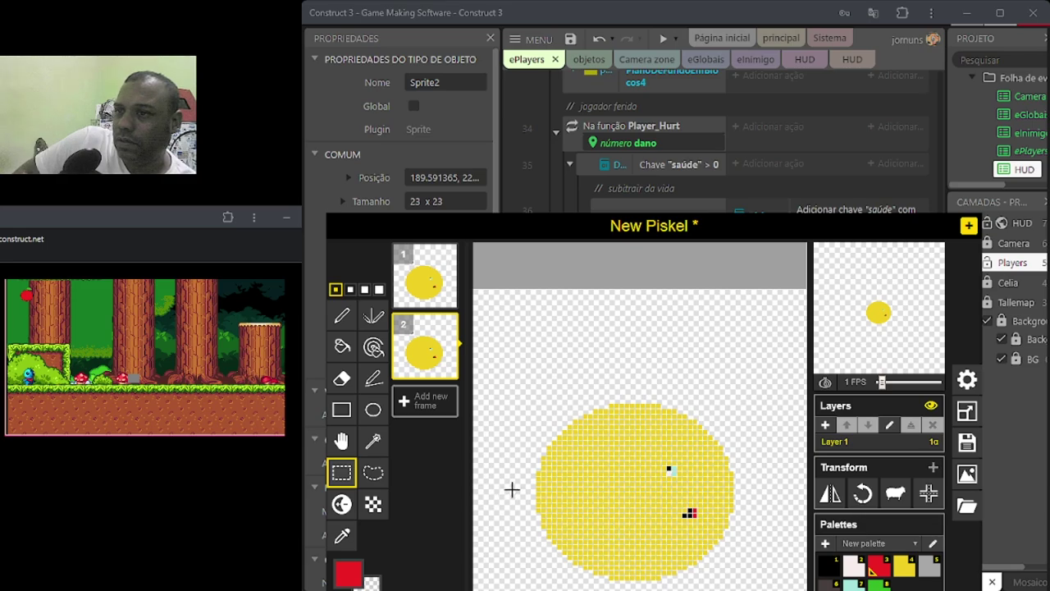
drag(512, 490, 775, 590)
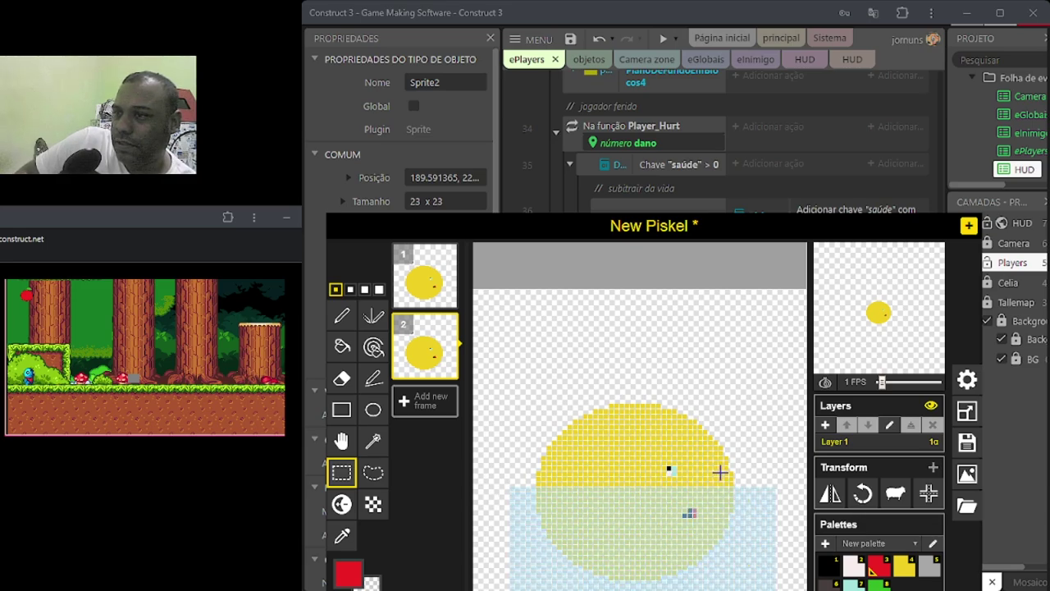
click(533, 364)
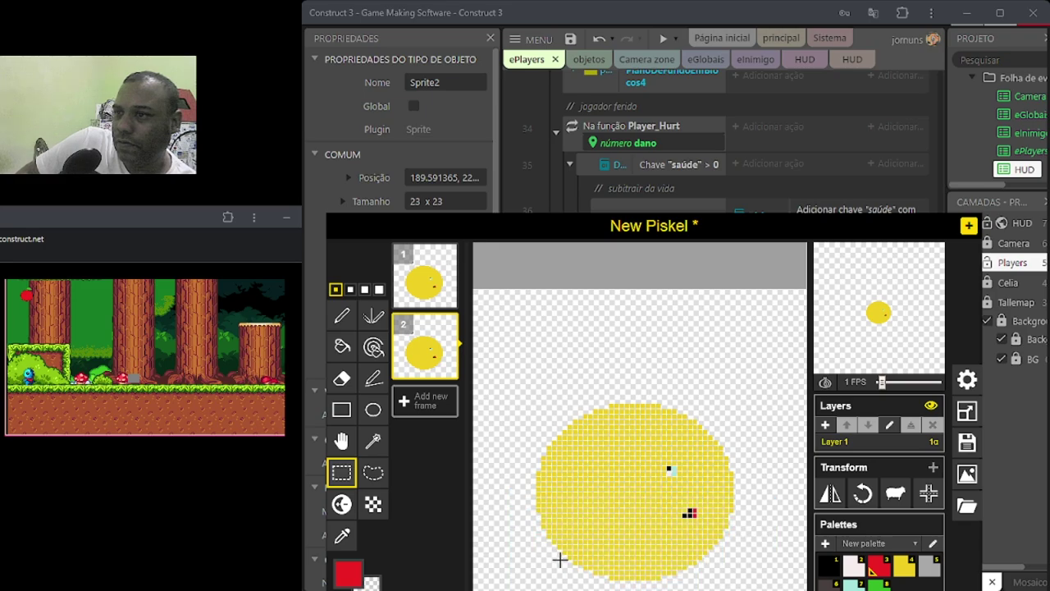
drag(746, 572, 539, 545)
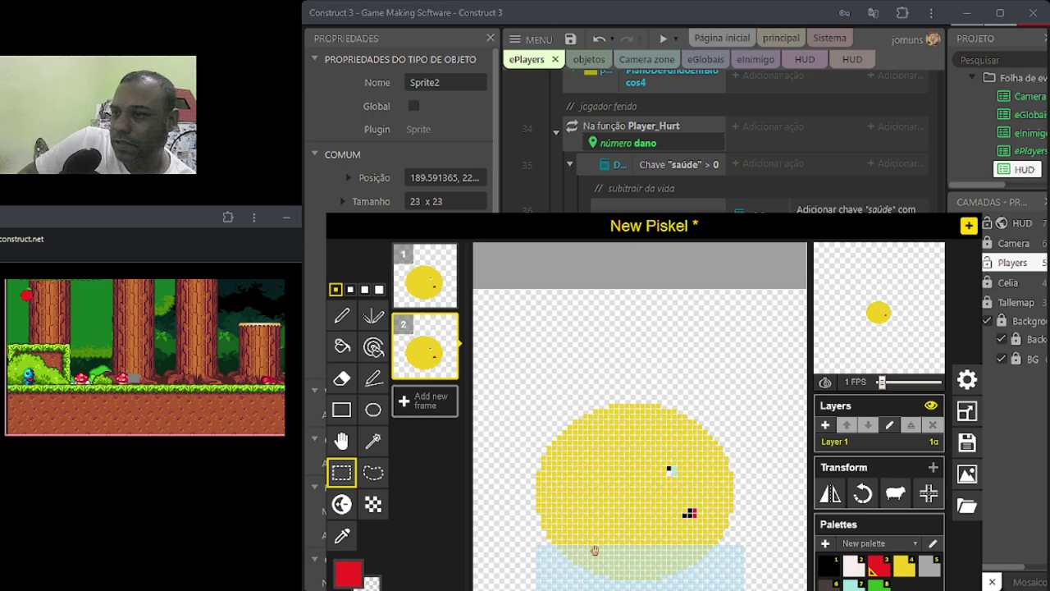
mouse_move(649, 579)
mouse_down()
mouse_move(649, 562)
mouse_move(647, 572)
mouse_up()
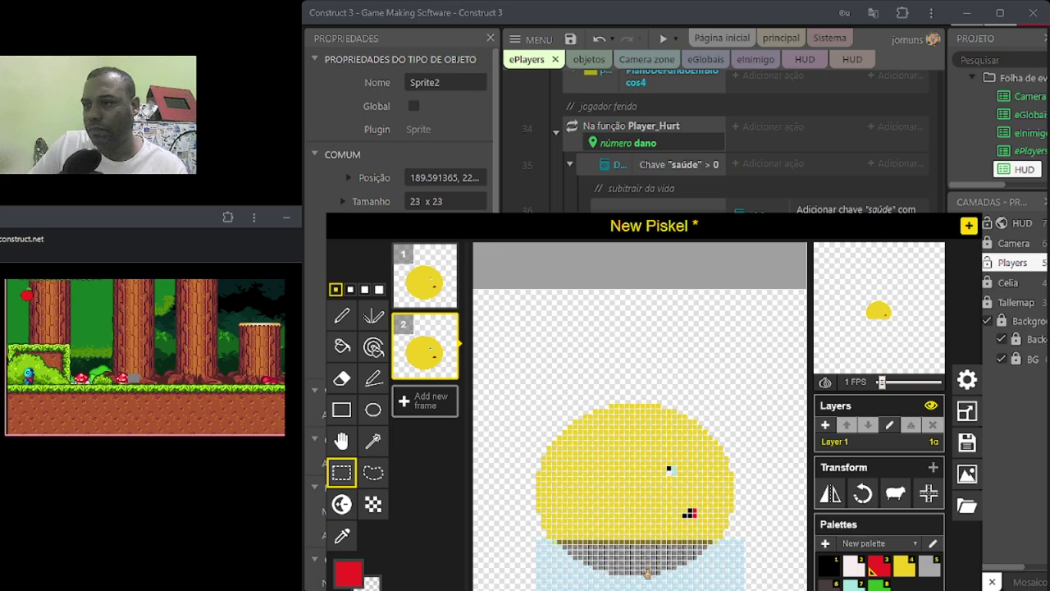
key(Delete)
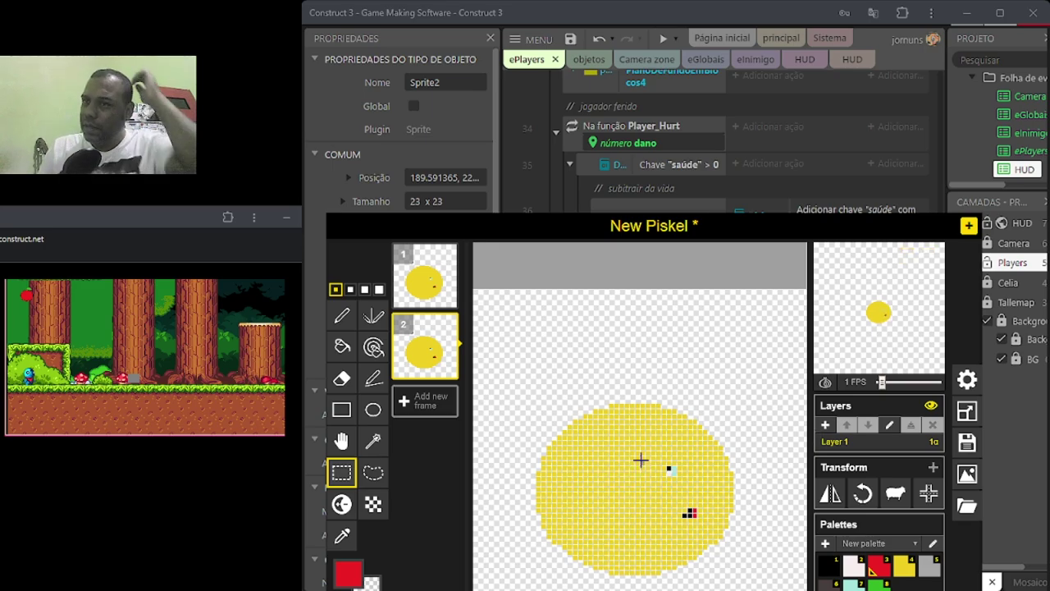
Step: Repaint frame 2's face with the Pen tool, using off-white in the eye and a flat three-pixel black mouth with a red centre
click(353, 325)
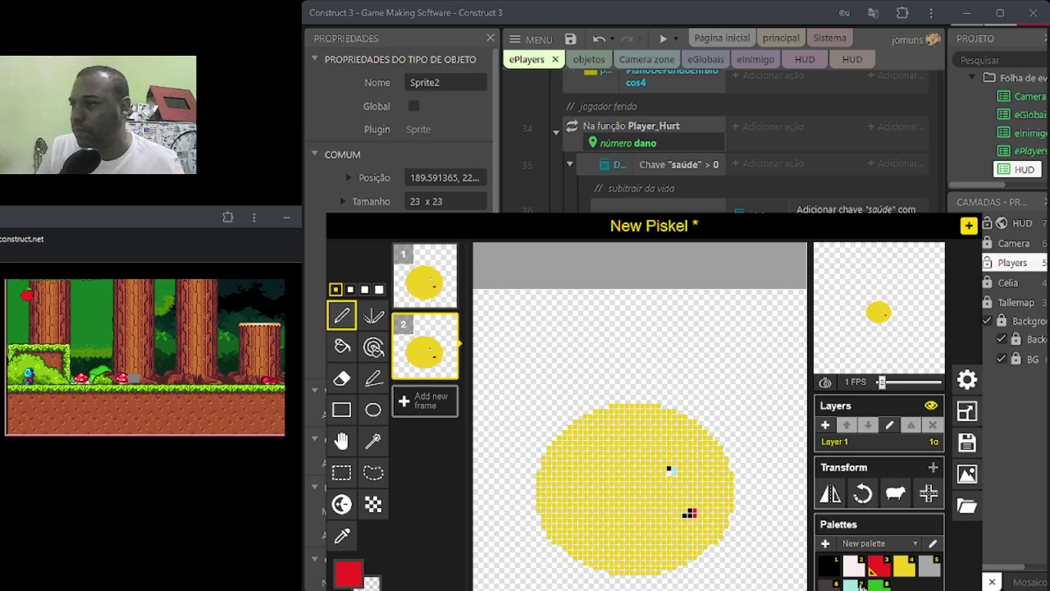
click(853, 568)
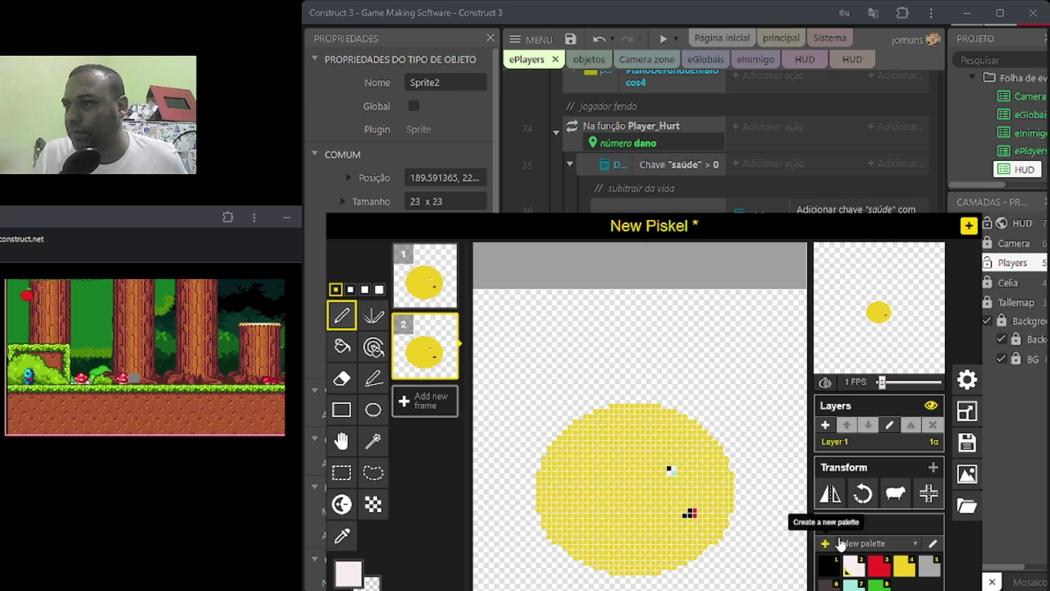
click(830, 568)
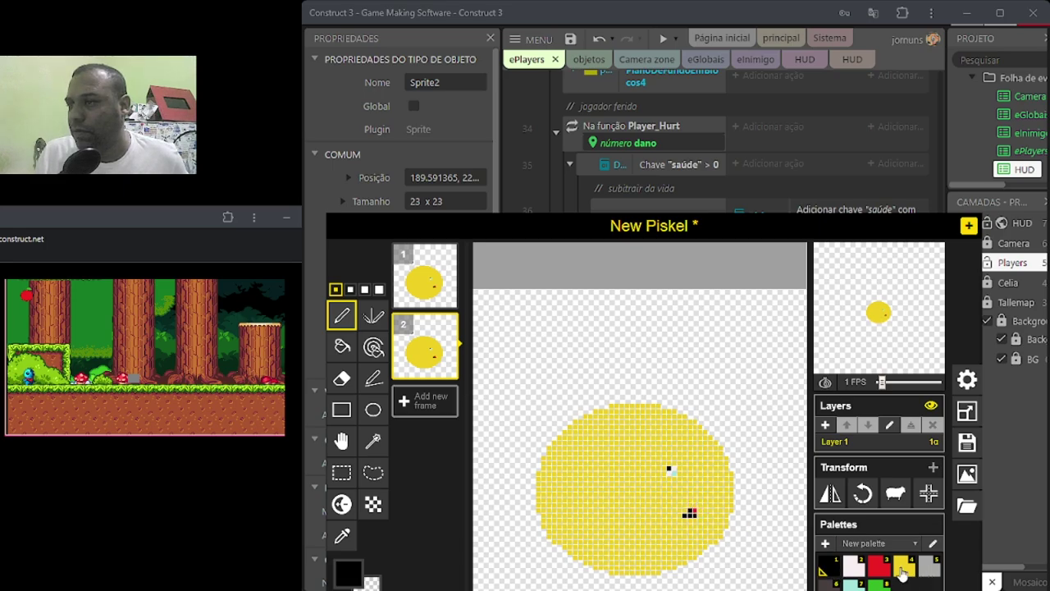
click(903, 566)
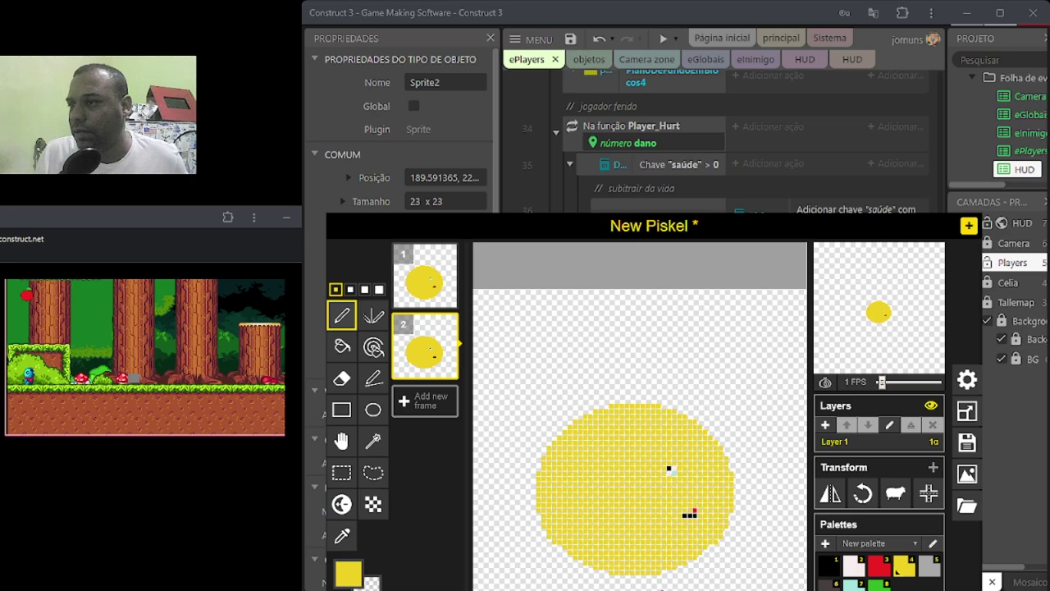
click(879, 567)
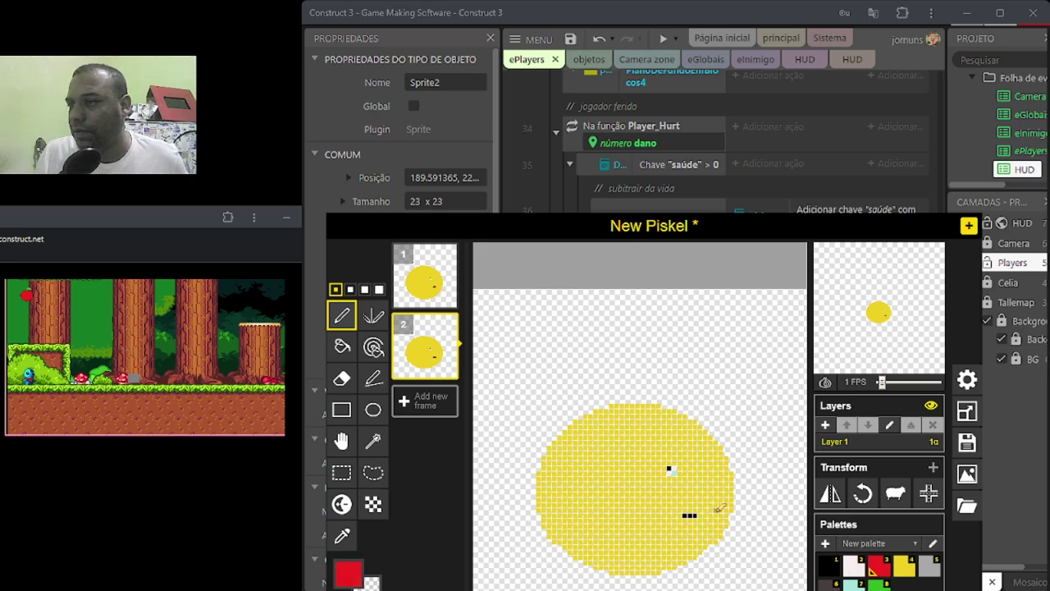
drag(690, 515, 695, 516)
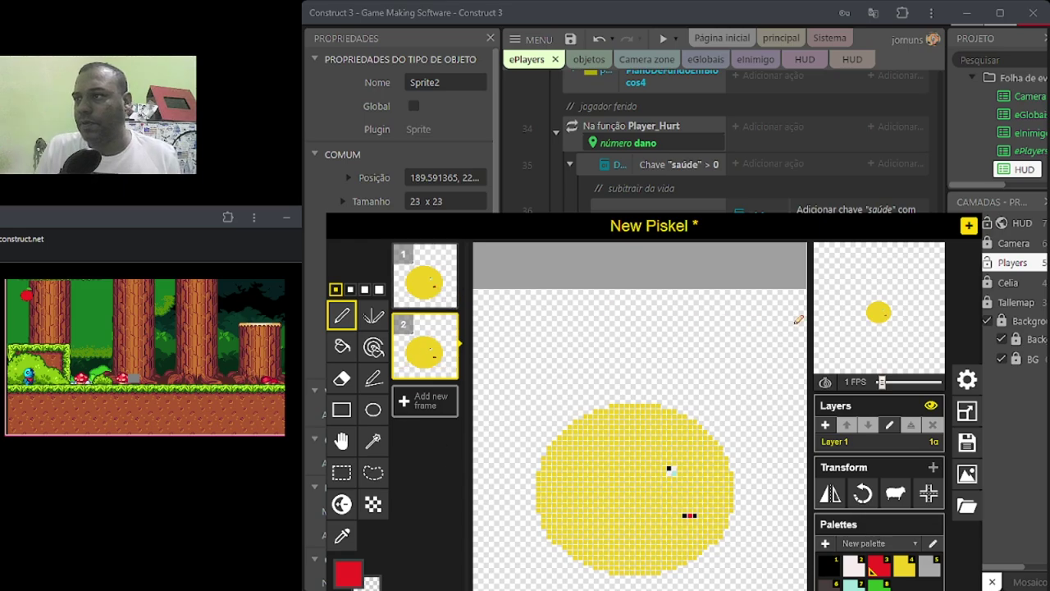
Step: Paint a small off-white highlight on the upper-left part of the circle in frame 2
mouse_move(927, 258)
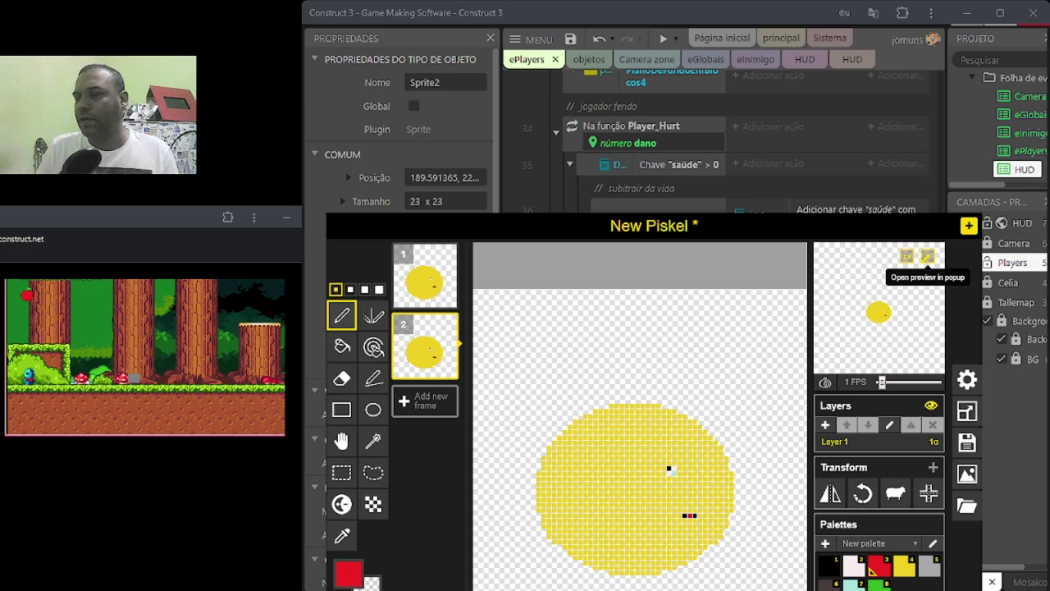
click(854, 573)
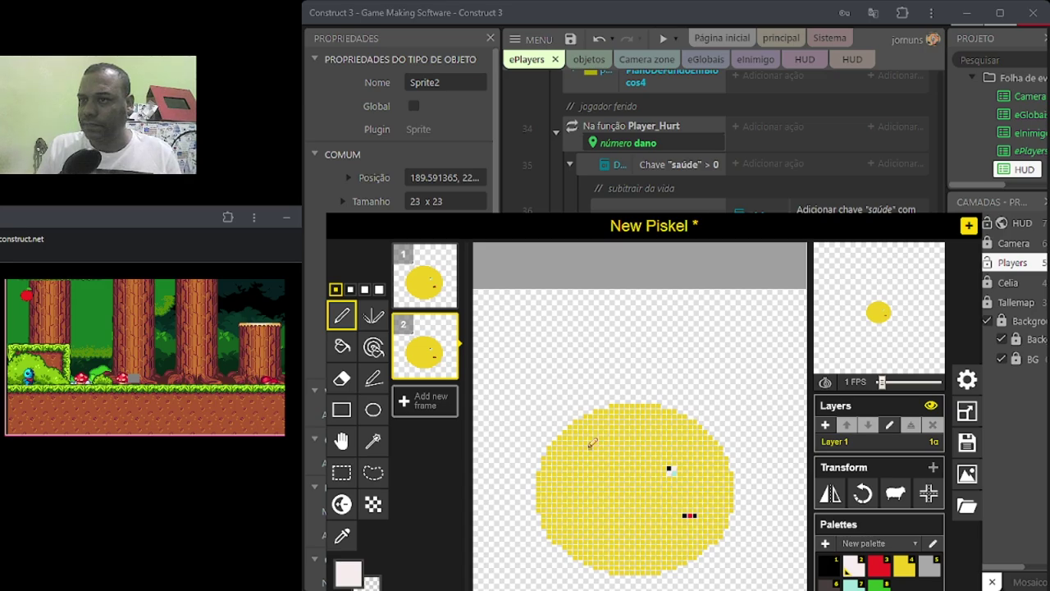
drag(589, 444, 605, 433)
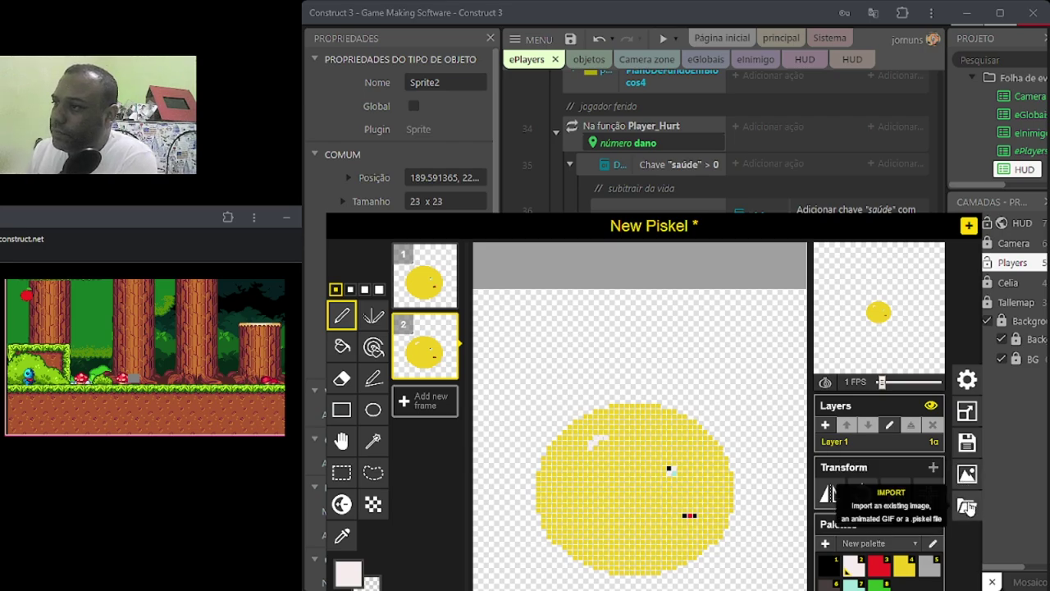
Step: Export the animation as a ZIP archive of PNG frames at 192 x 192 with the prefix sprite_
click(968, 447)
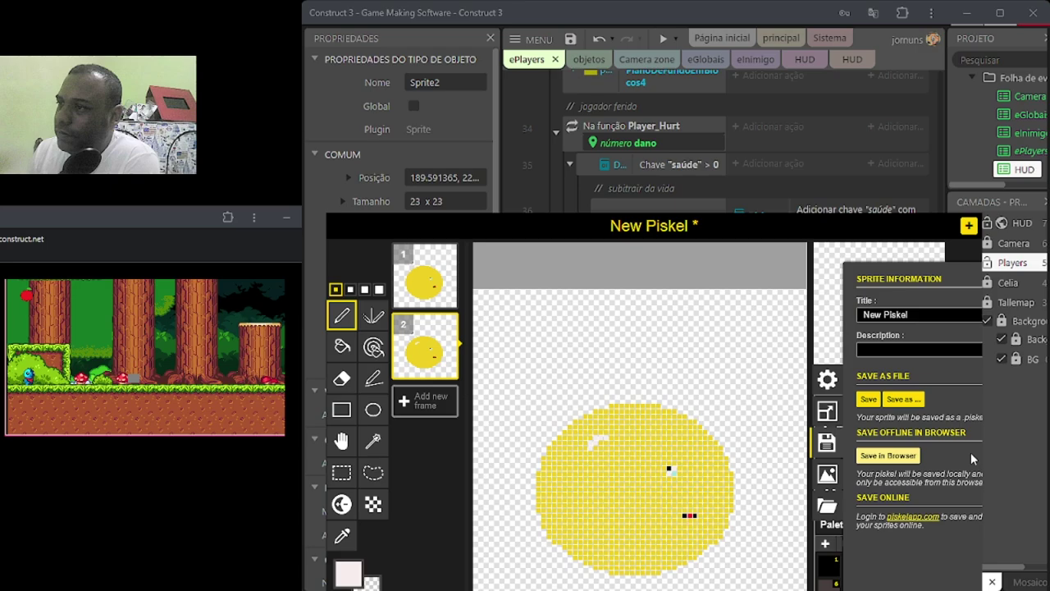
click(785, 474)
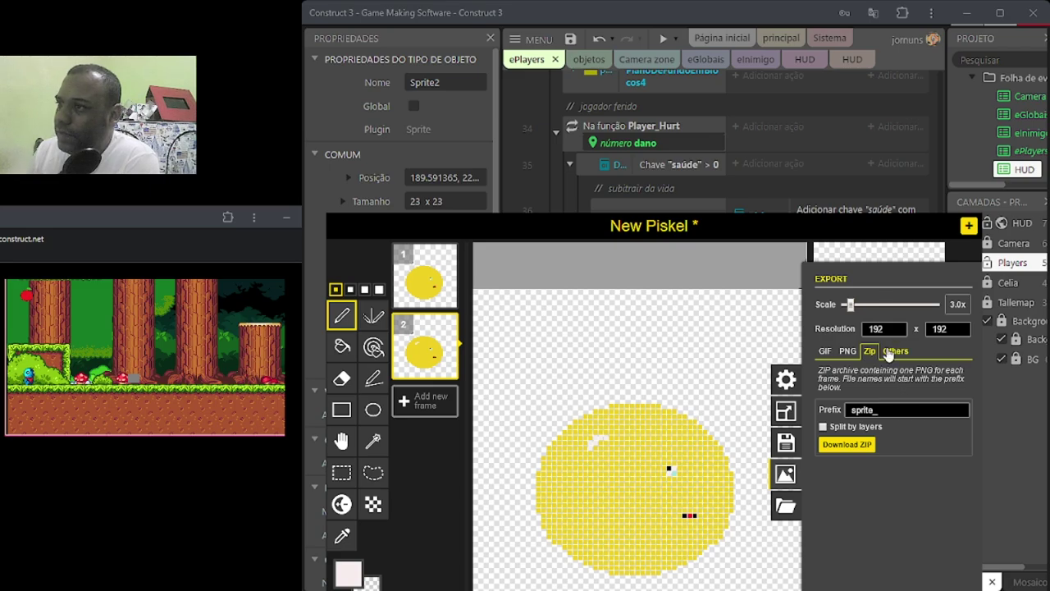
click(890, 351)
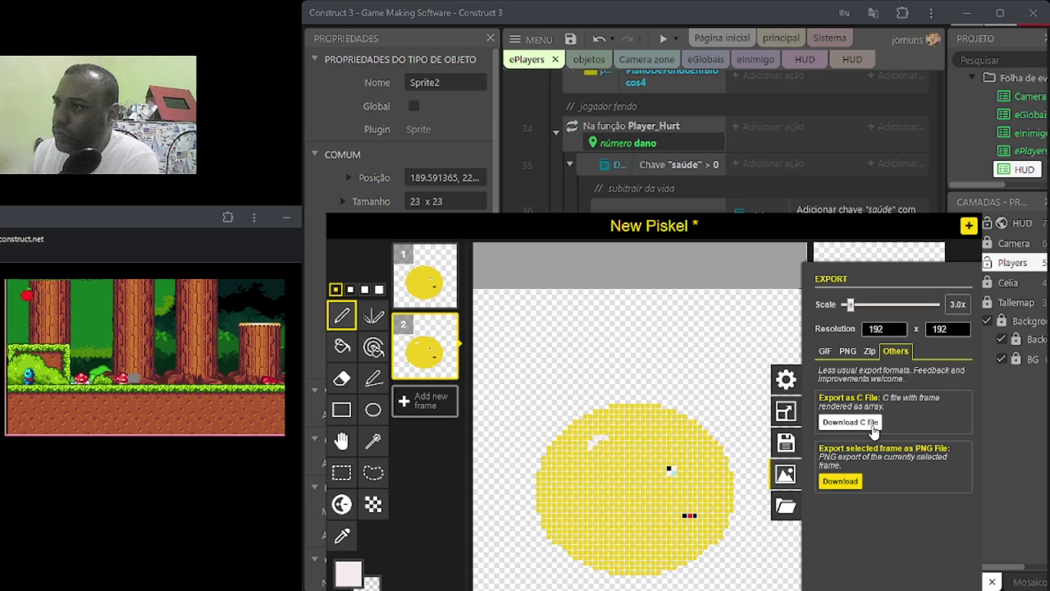
click(844, 481)
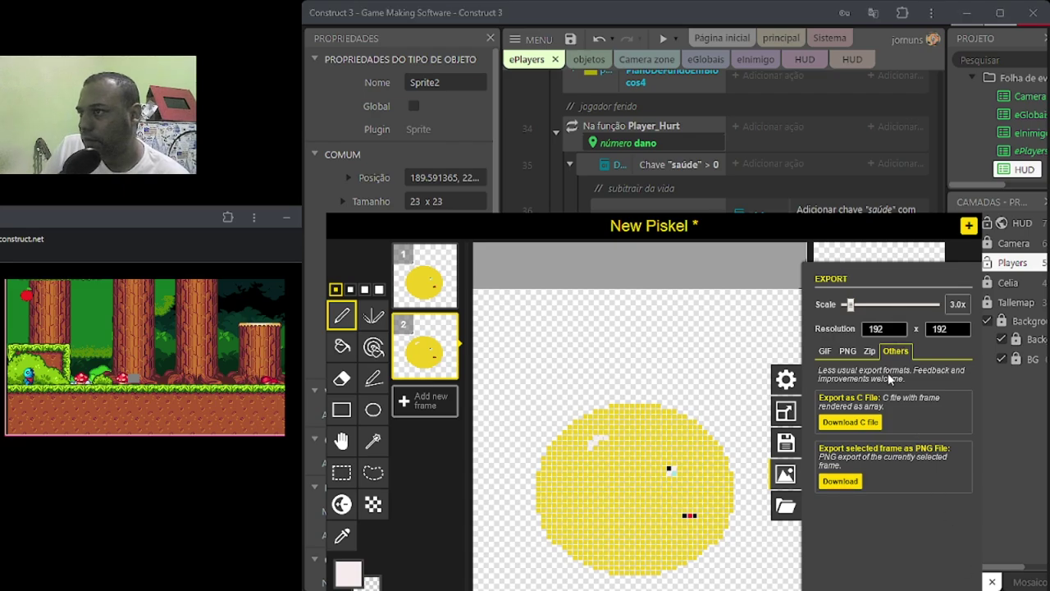
click(850, 422)
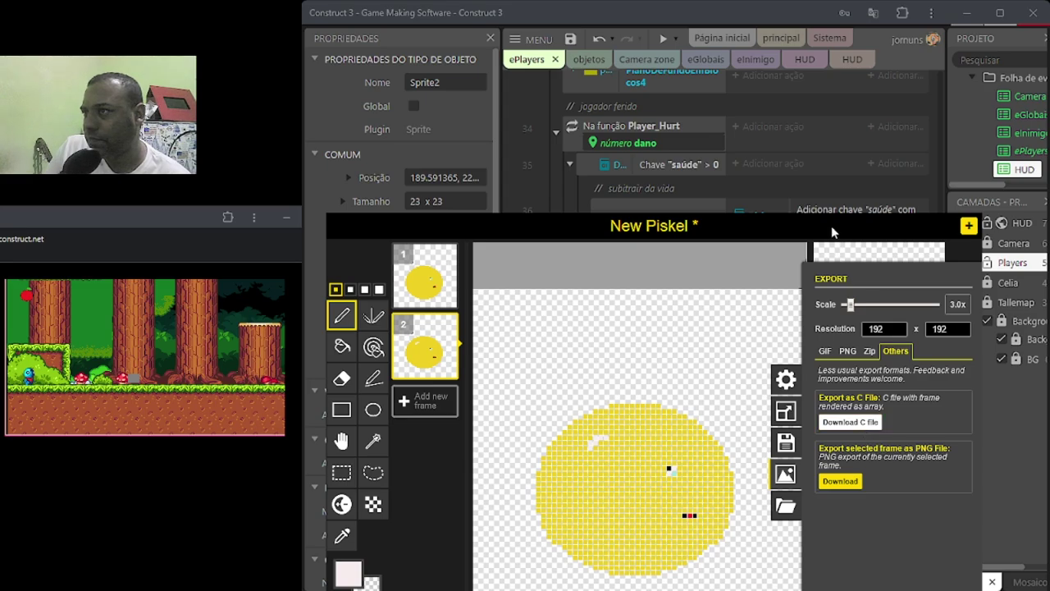
click(871, 356)
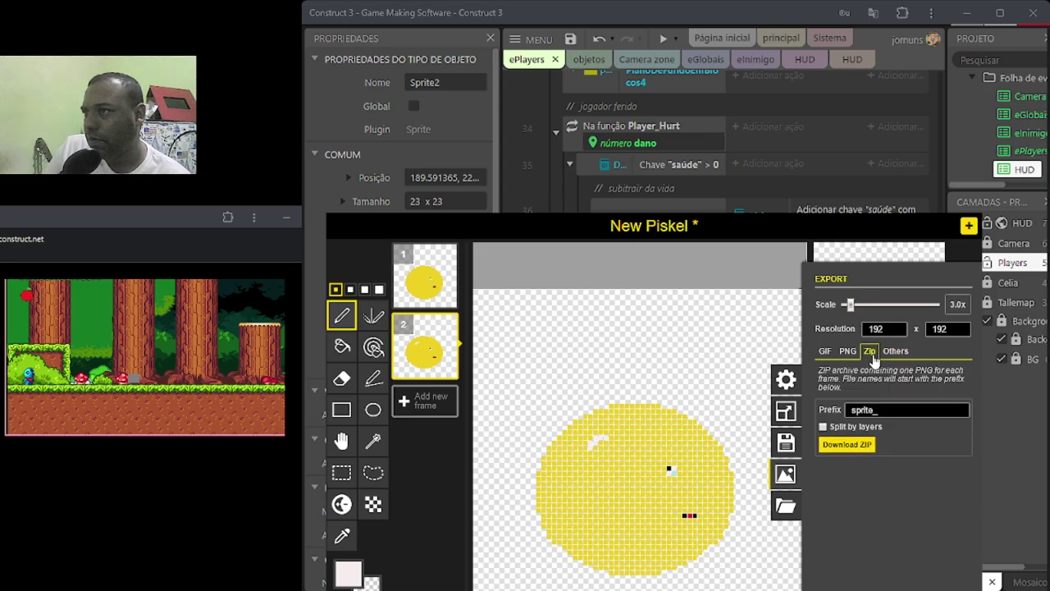
click(841, 445)
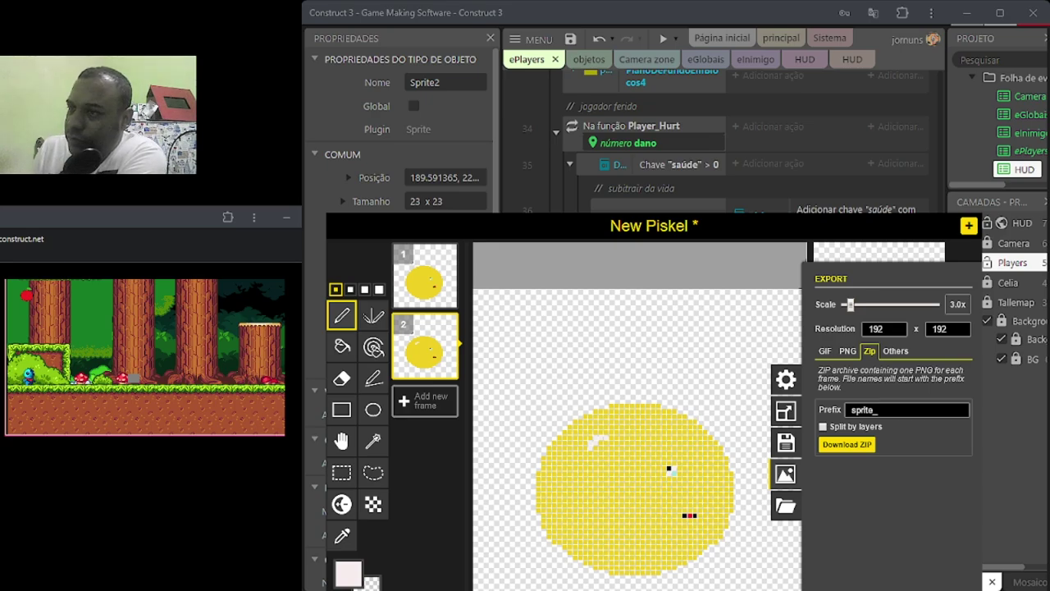
Step: Switch to Construct 3 and show the principal layout
key(Escape)
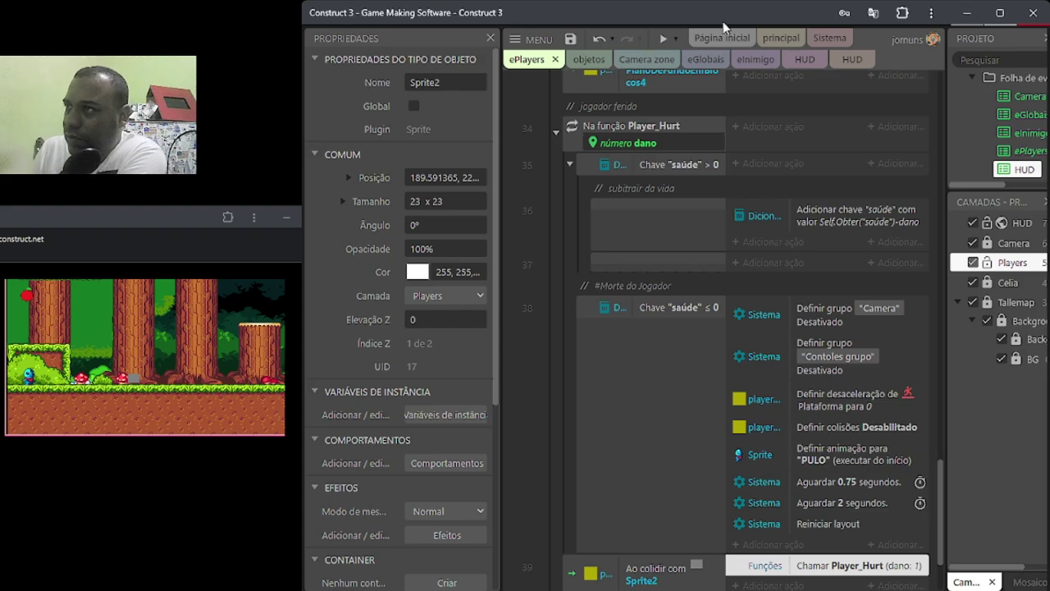
click(781, 38)
double_click(680, 117)
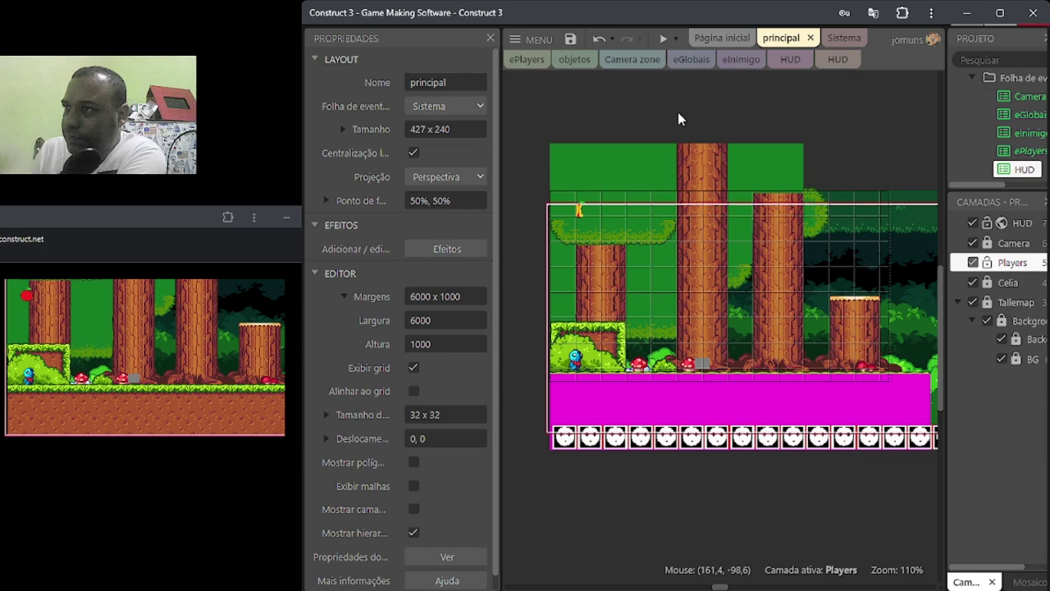
scroll(726, 304, down, 3)
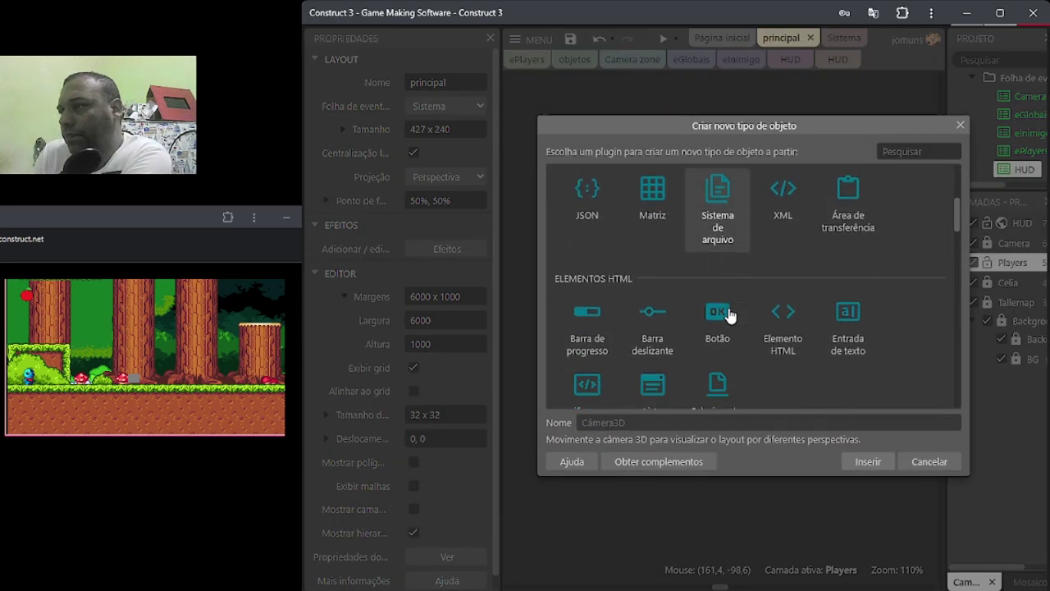
scroll(726, 308, up, 5)
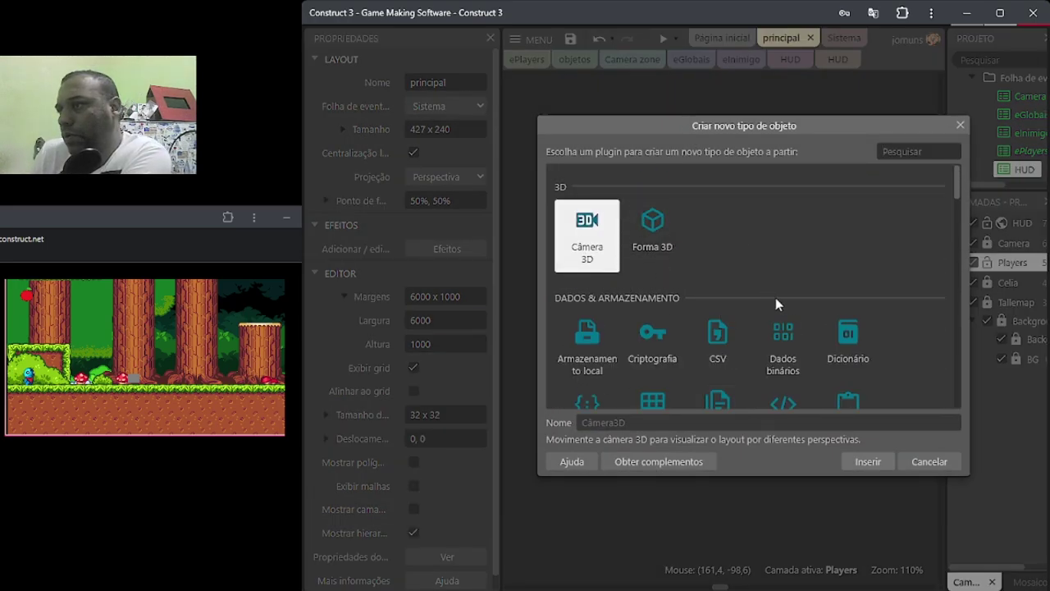
scroll(783, 301, down, 5)
scroll(788, 307, up, 3)
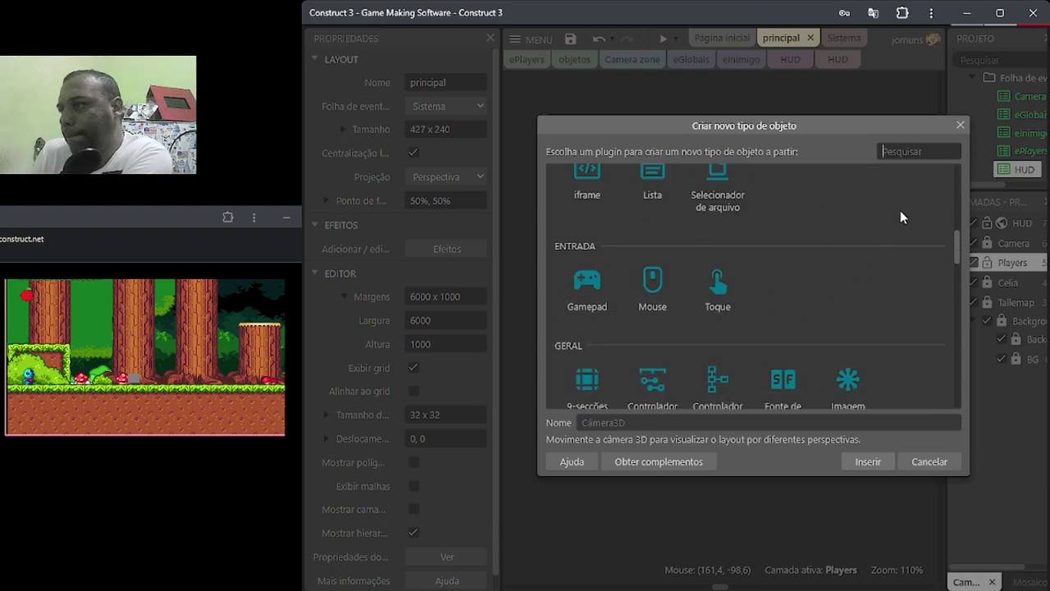
click(960, 125)
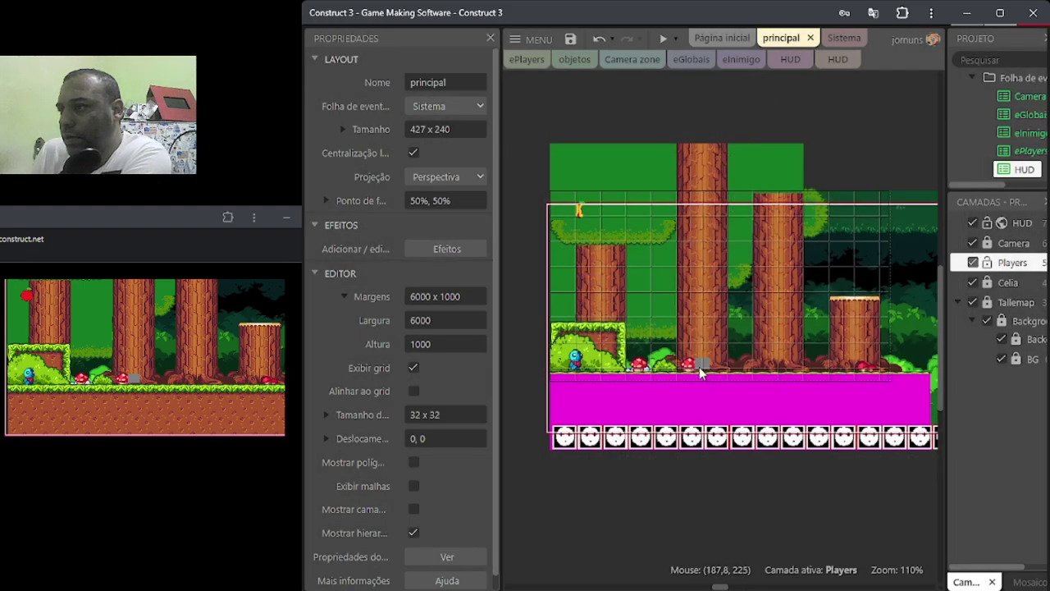
Step: Import the two exported yellow character frames from files into Sprite2's Animation 1 and delete the original grey frame
click(698, 364)
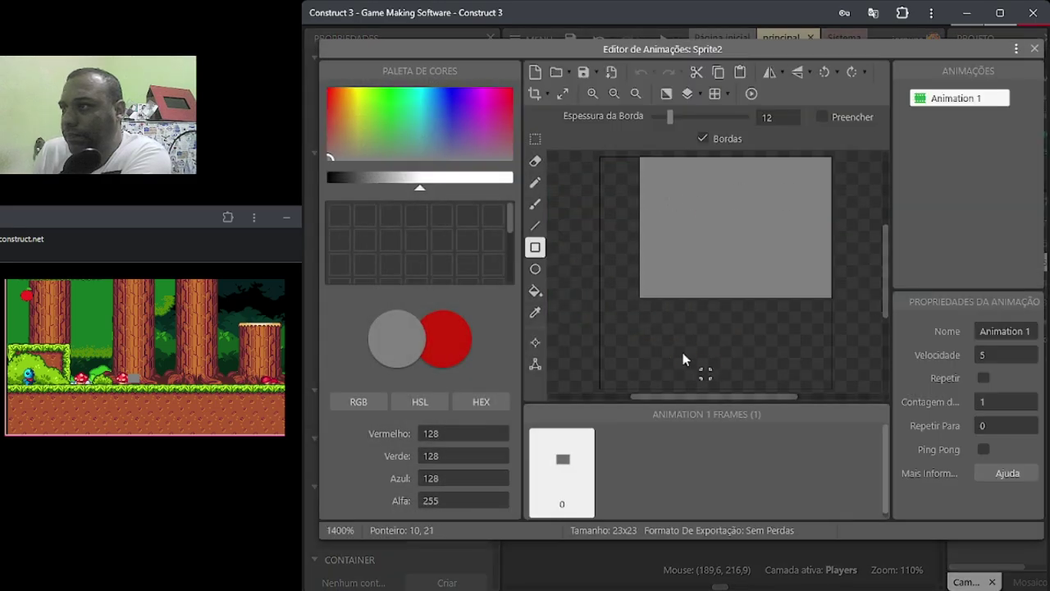
right_click(640, 476)
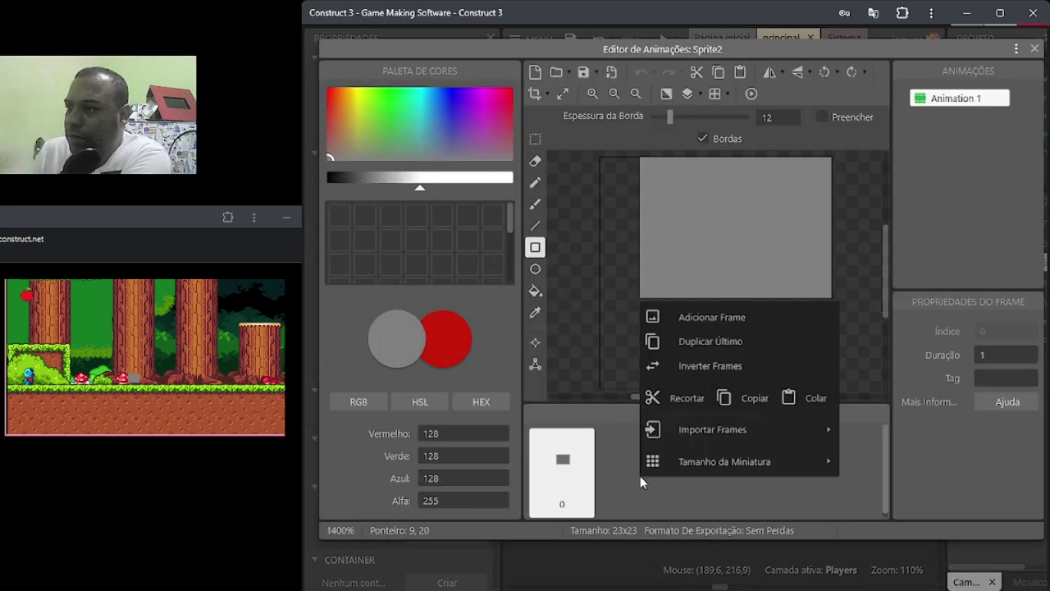
mouse_move(687, 435)
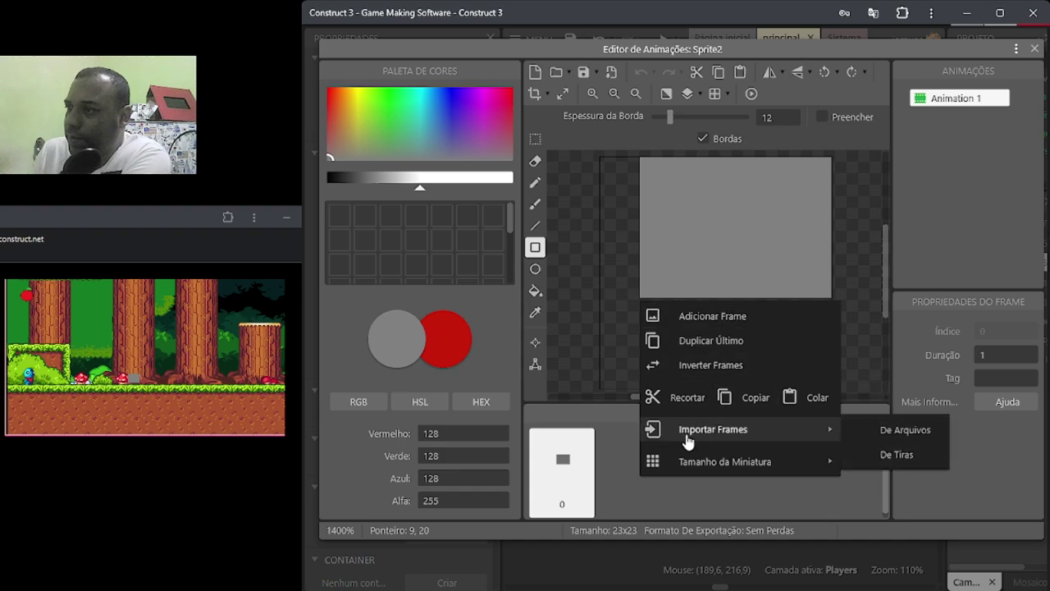
click(917, 433)
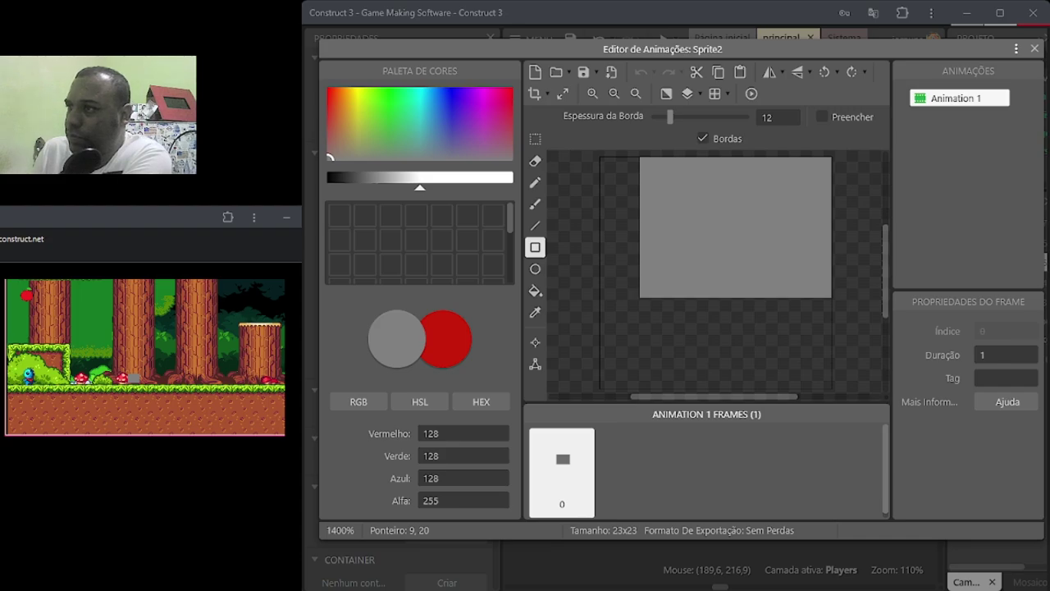
click(565, 471)
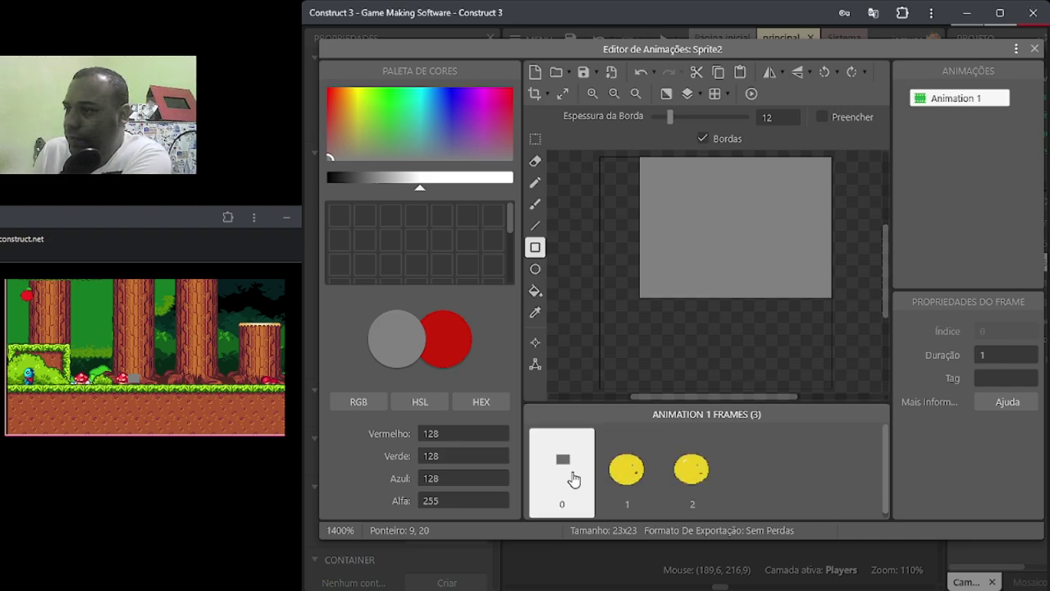
key(Delete)
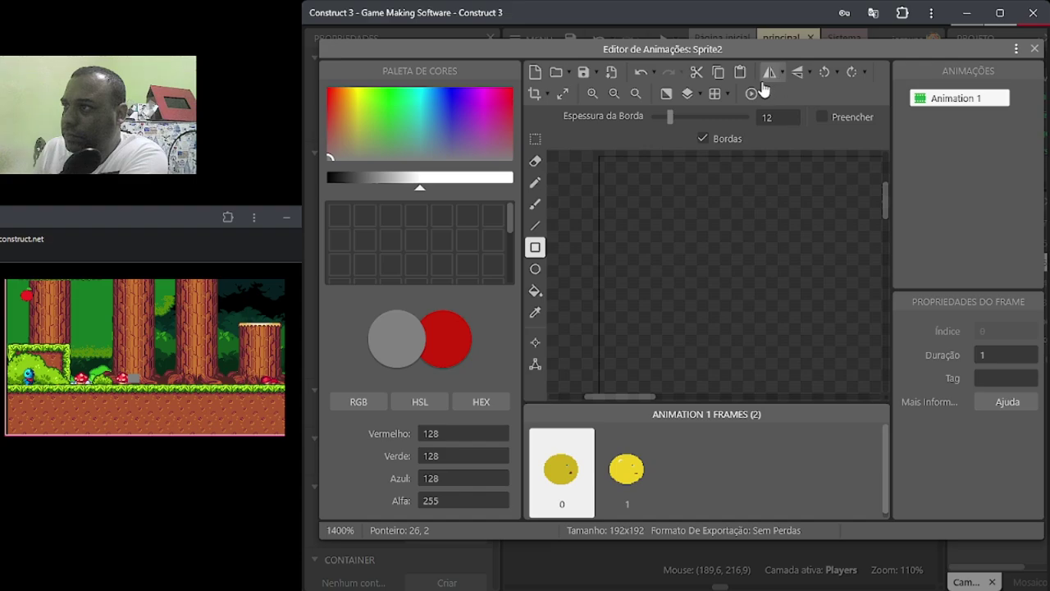
Step: Try resizing the image canvas to 32 x 32 pixels with proportions kept, stretching the image and applying it to all animations
click(562, 92)
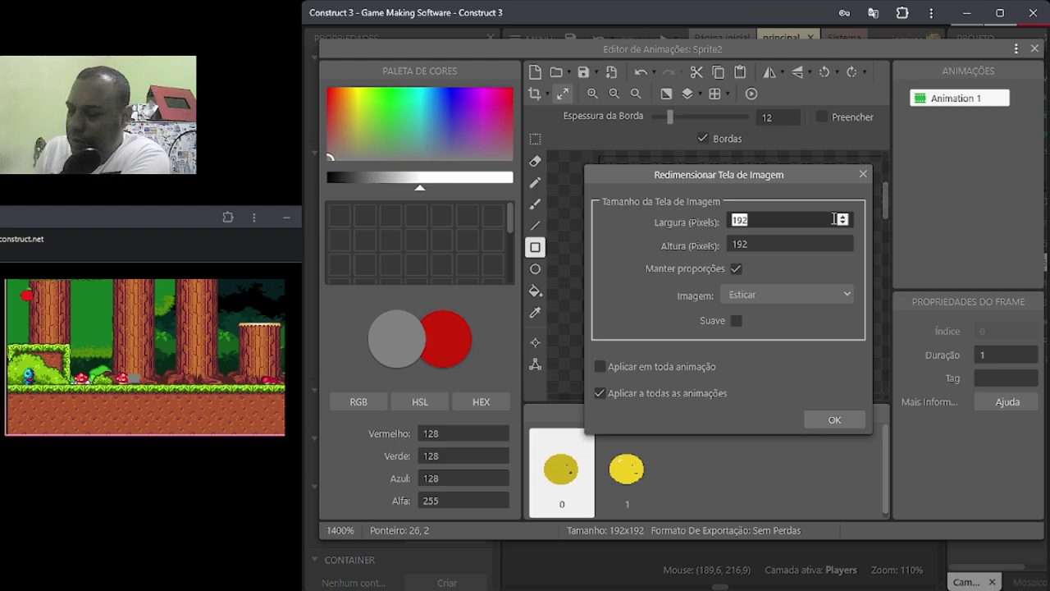
text(32)
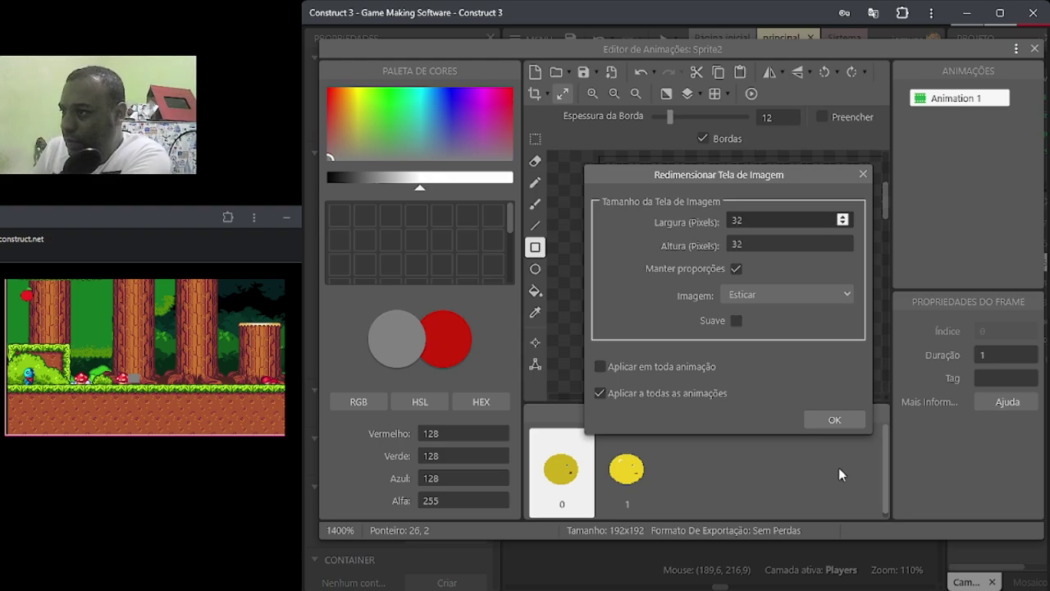
click(834, 420)
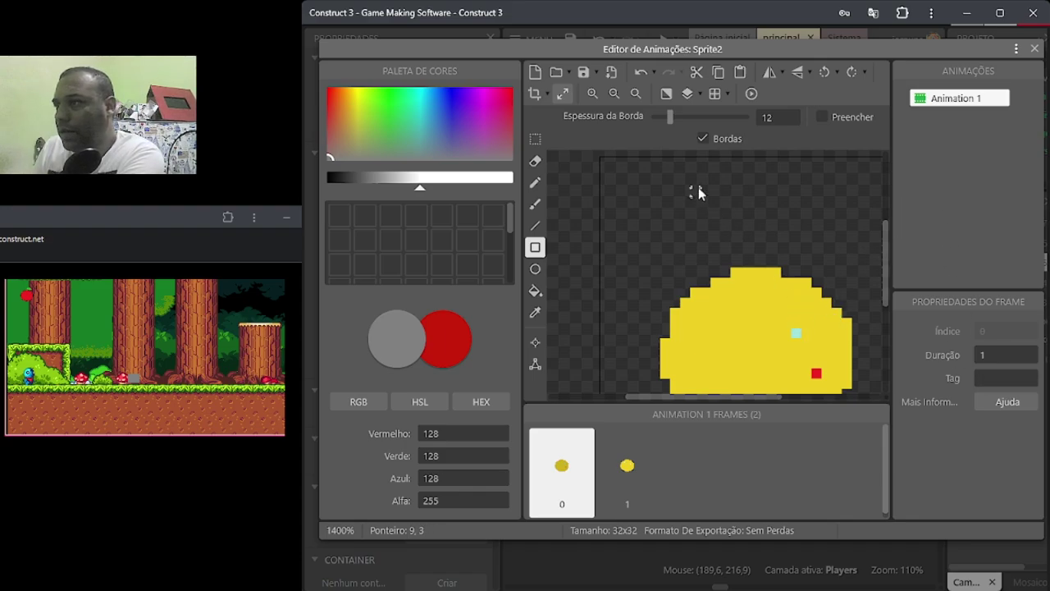
Step: Examine frame 1 of the resized yellow character and play the preview of Animation 1
click(641, 465)
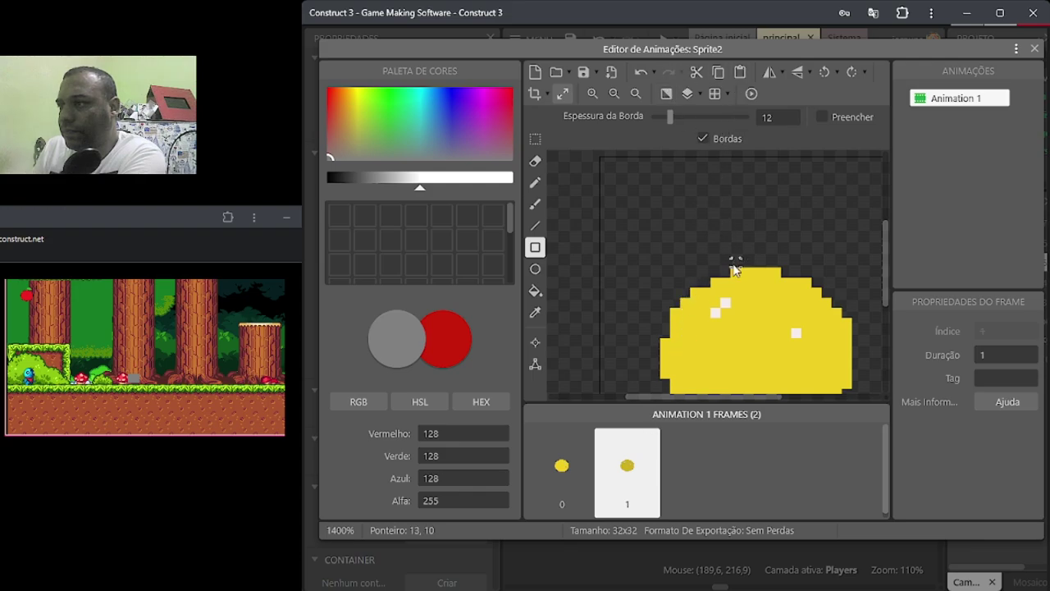
scroll(735, 271, down, 3)
scroll(735, 271, up, 1)
scroll(735, 271, down, 1)
scroll(735, 272, up, 4)
scroll(734, 272, down, 2)
scroll(735, 277, down, 2)
scroll(735, 277, up, 4)
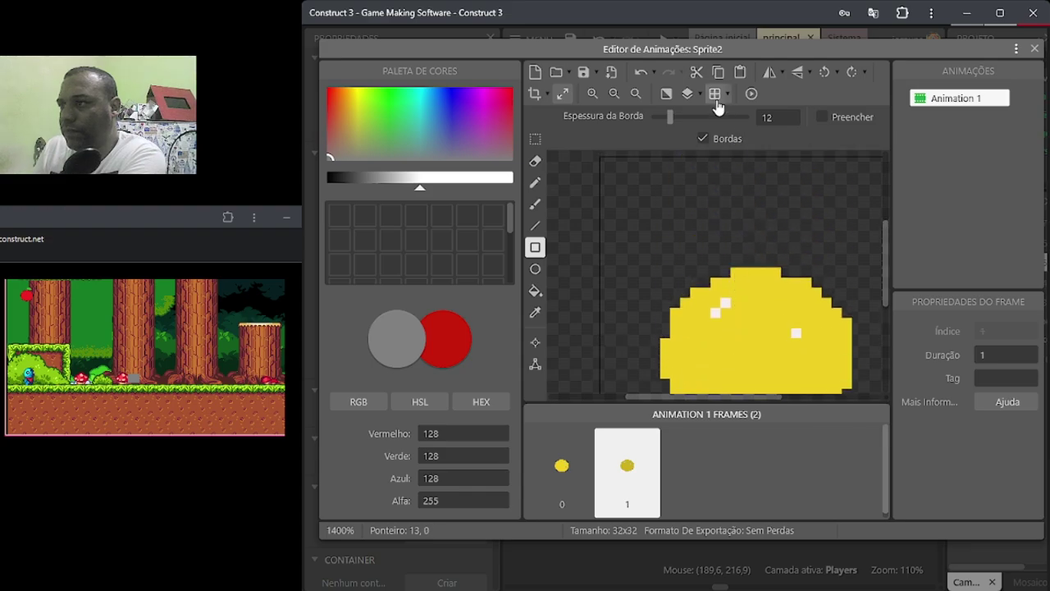
scroll(685, 220, down, 4)
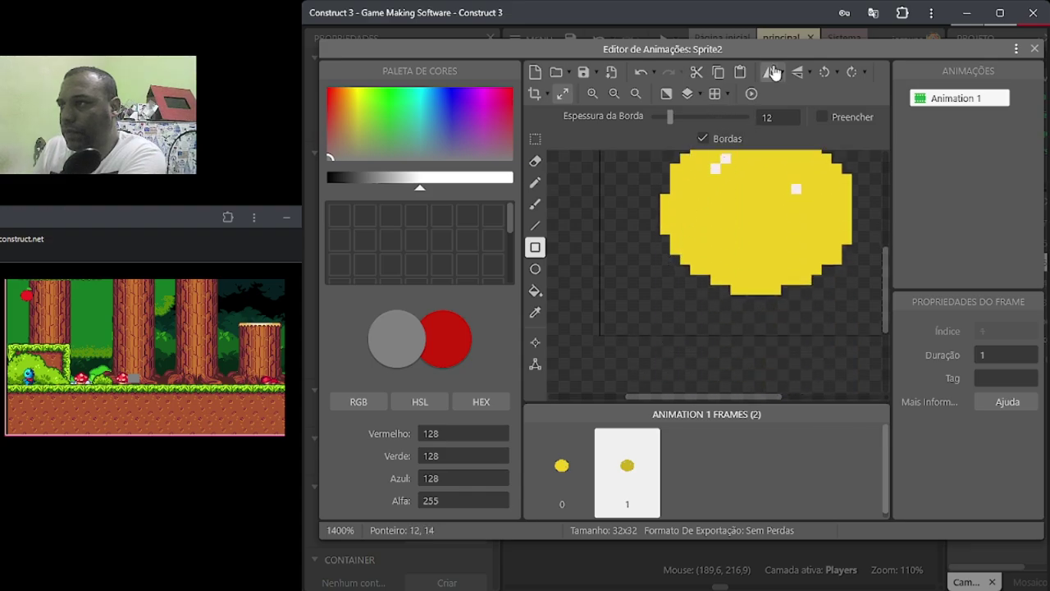
click(752, 94)
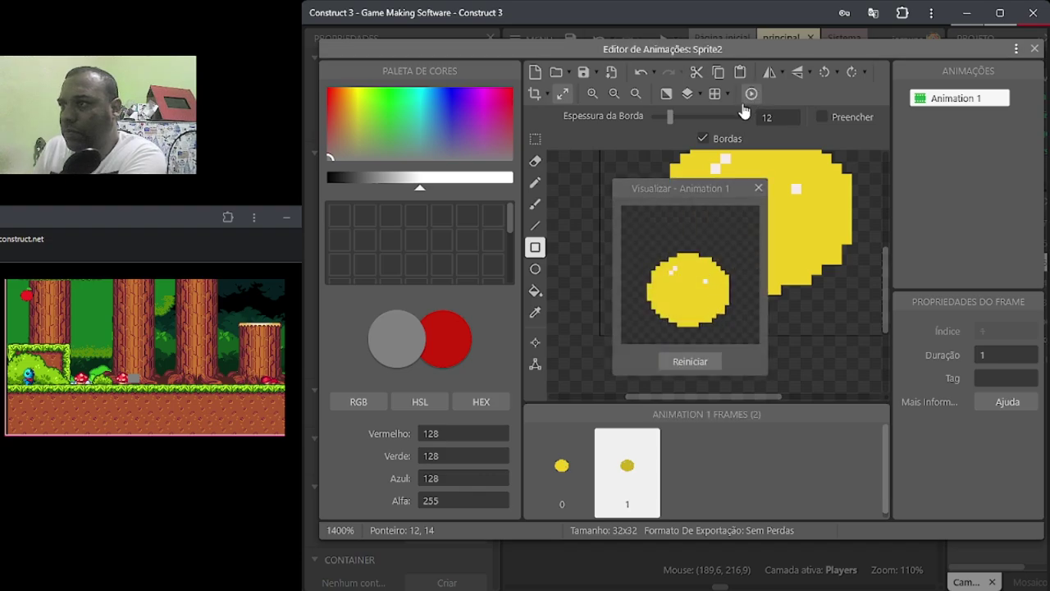
Step: Undo the frame selection and the canvas resize
click(639, 72)
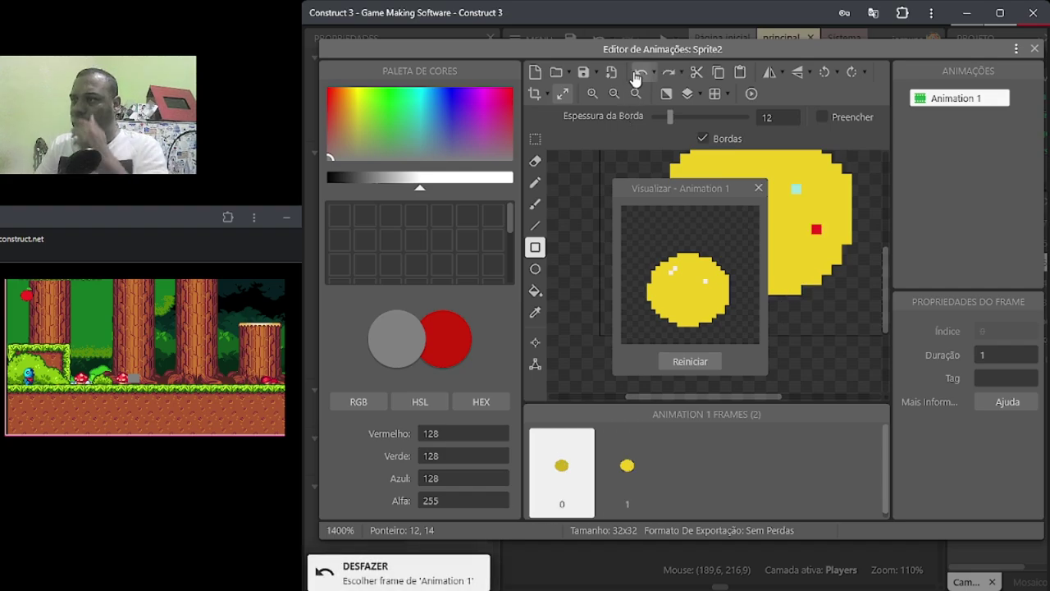
click(639, 72)
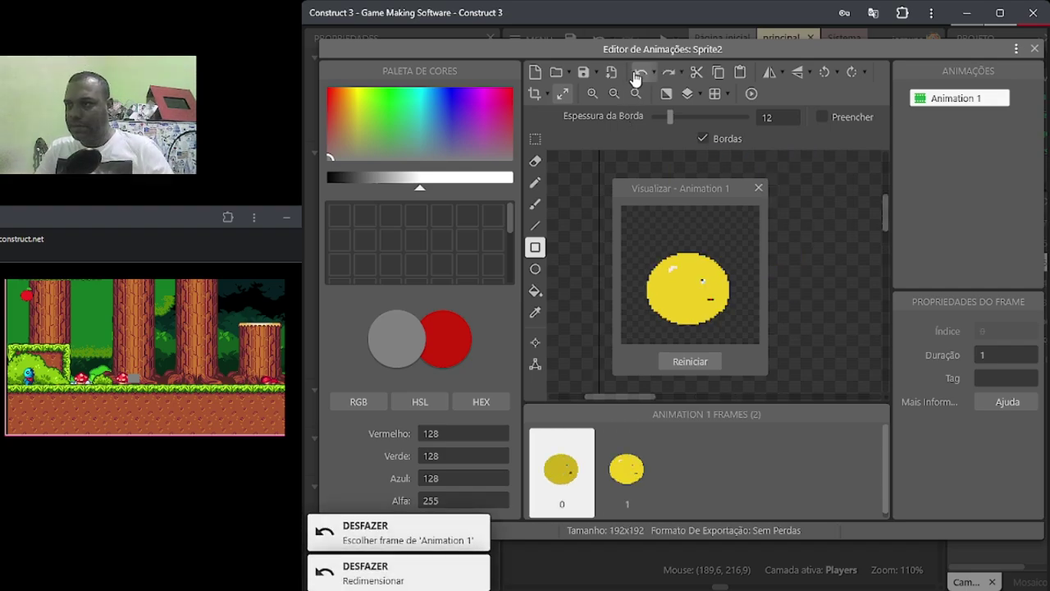
Step: Make Animation 1 repeat continuously at a speed of 2, with its preview playing
click(955, 259)
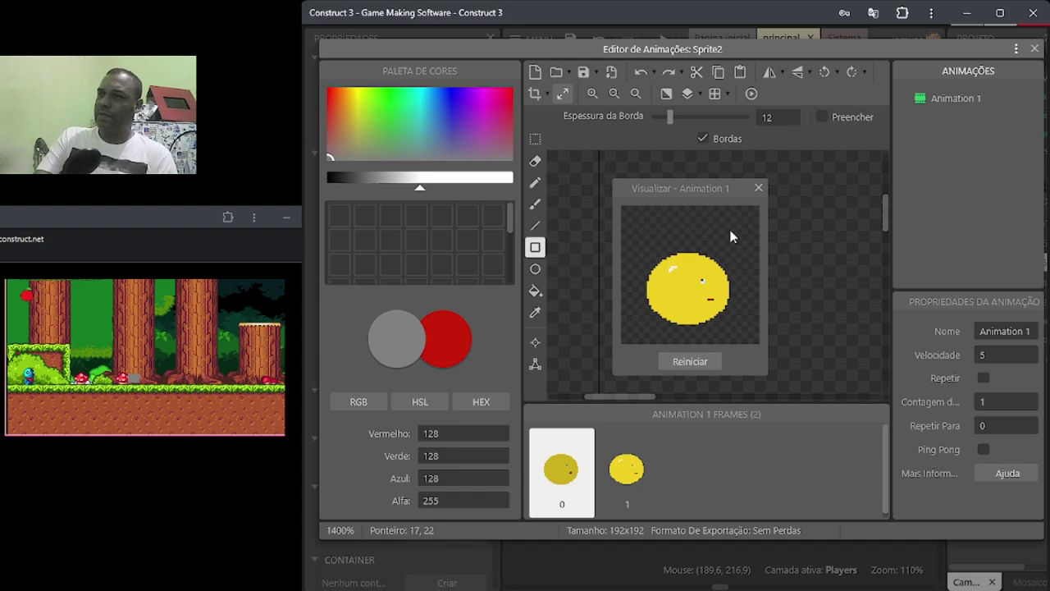
click(758, 188)
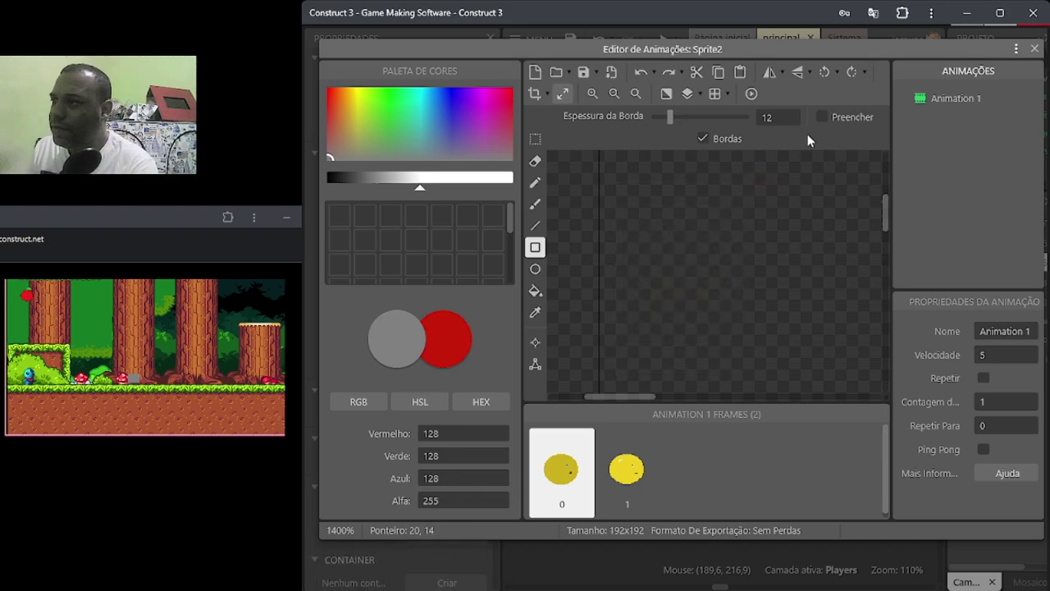
click(982, 378)
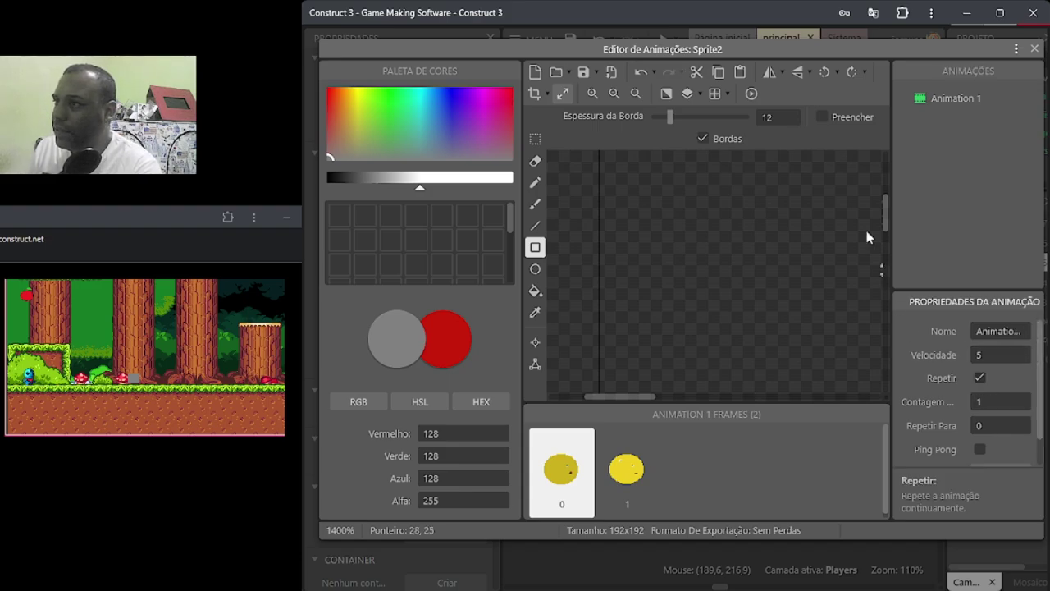
click(751, 93)
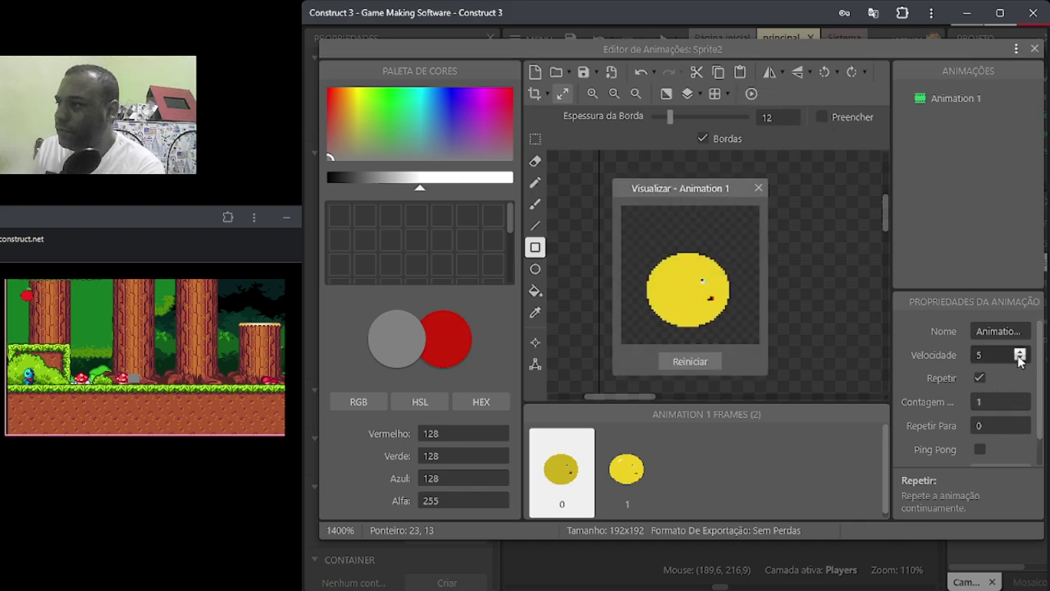
click(1019, 359)
click(1019, 359)
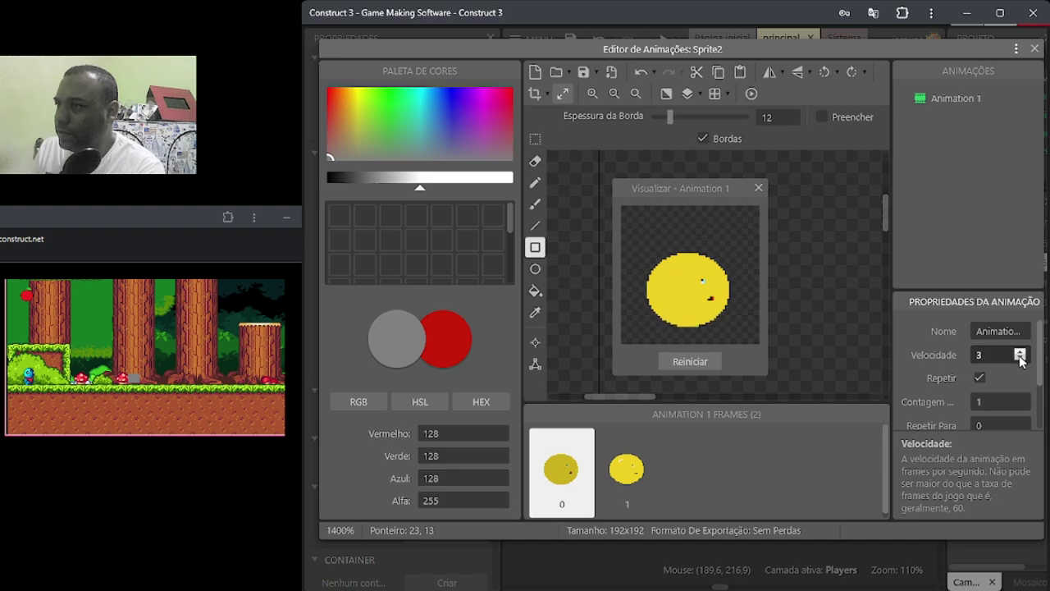
click(1020, 359)
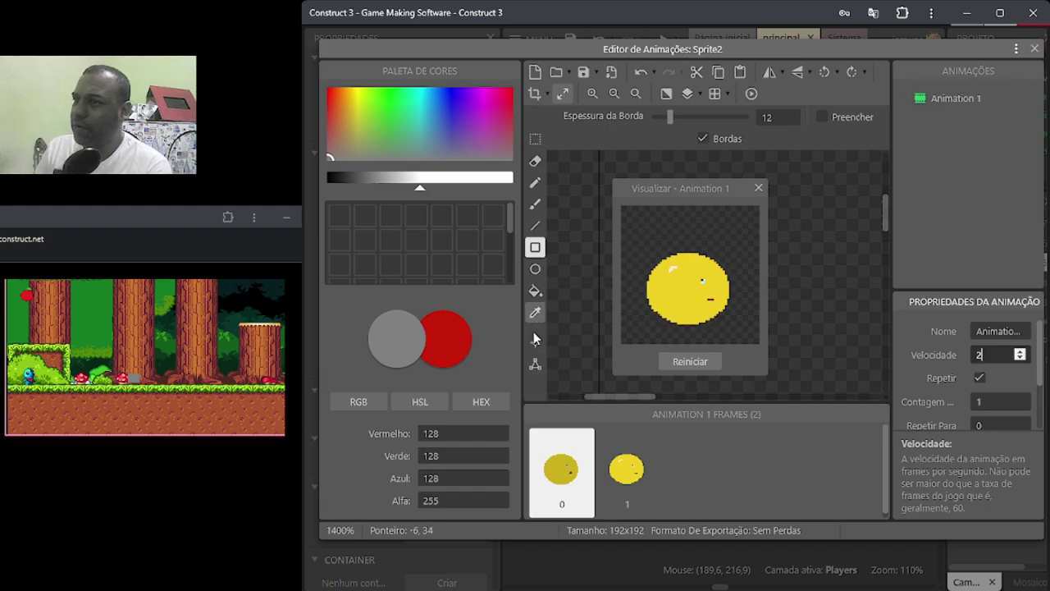
Step: Close the animation preview and examine the collision polygon around the yellow circle in frame 0
click(535, 364)
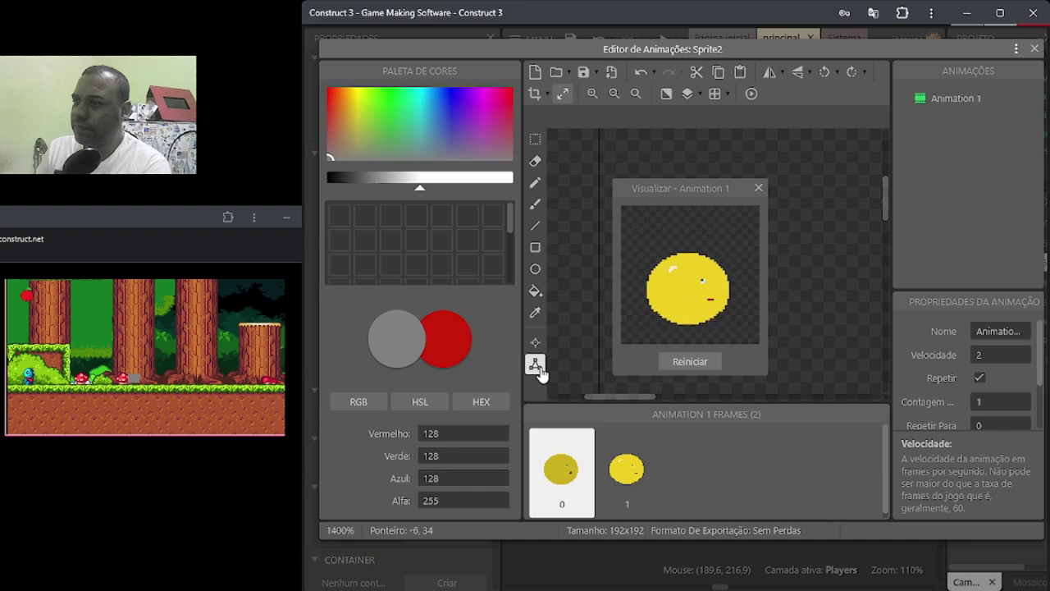
click(758, 188)
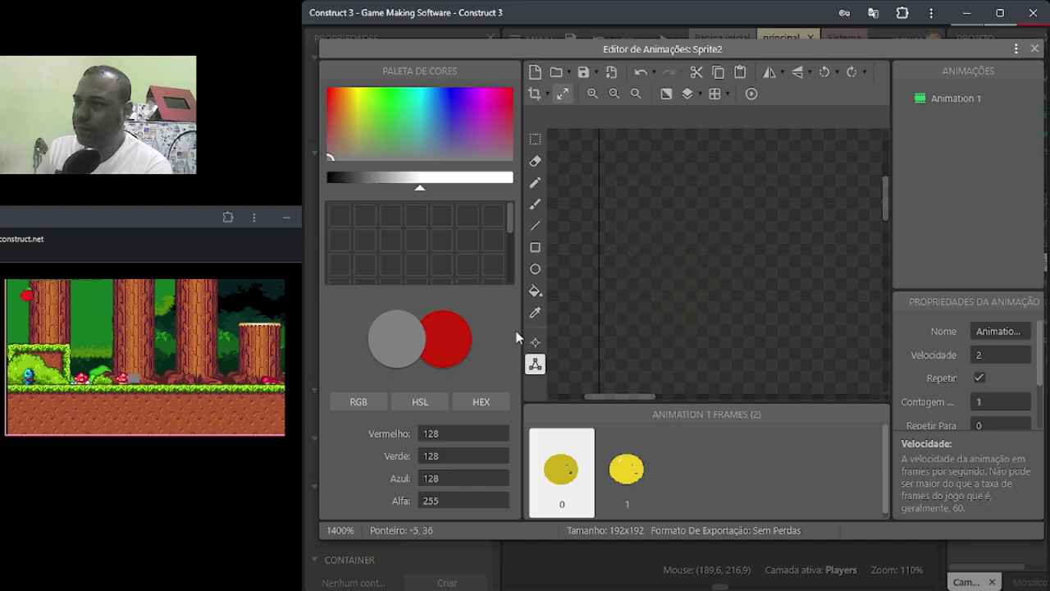
scroll(638, 320, down, 3)
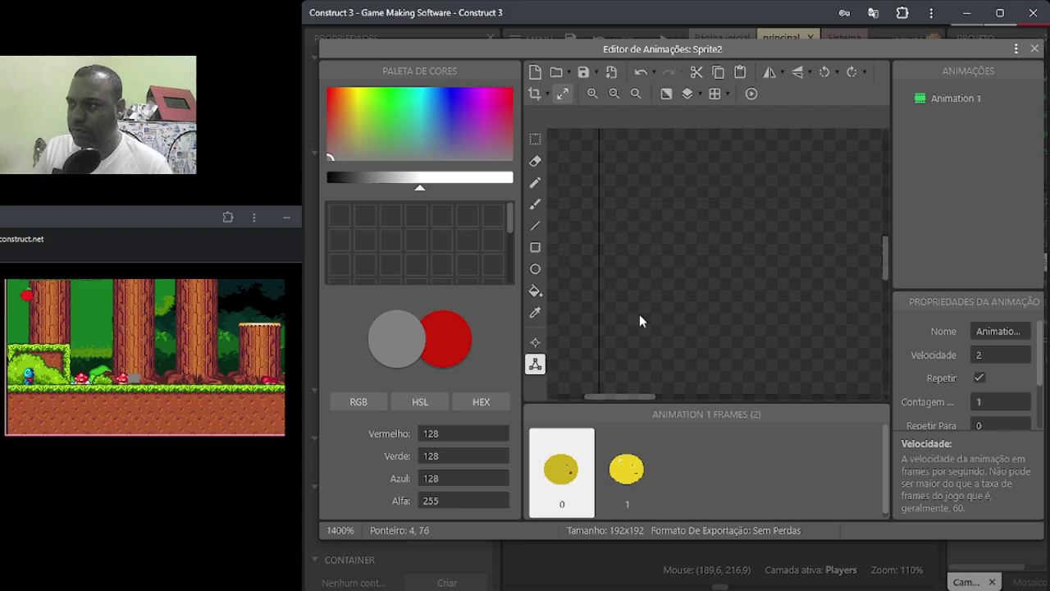
ctrl+scroll(639, 319, down, 5)
scroll(657, 311, down, 3)
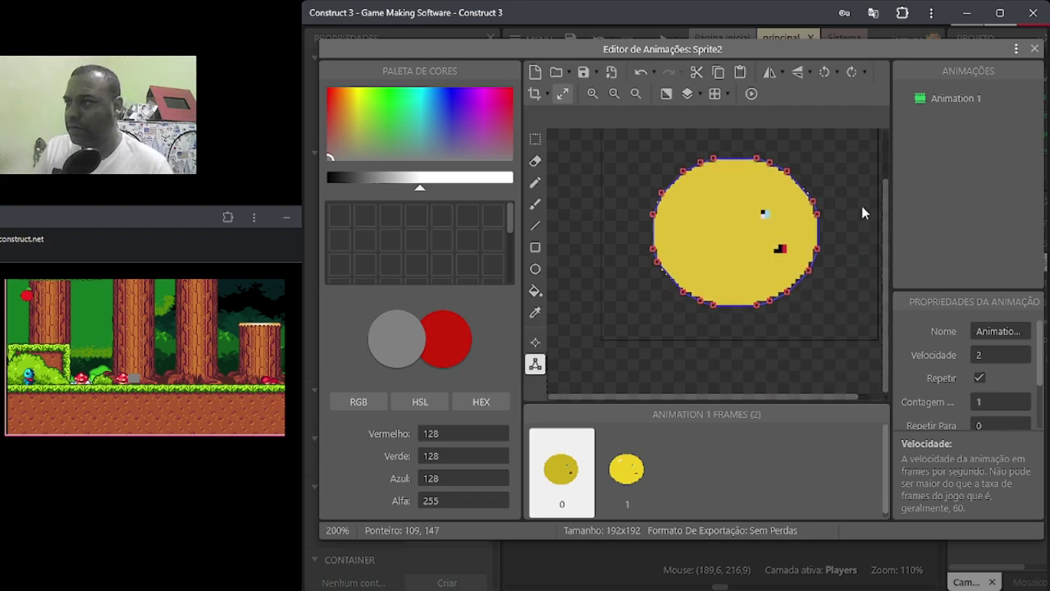
Step: Place the origin point at the bottom edge of the yellow circle, about 93, 168, apply it to all animations and close the editor
click(535, 343)
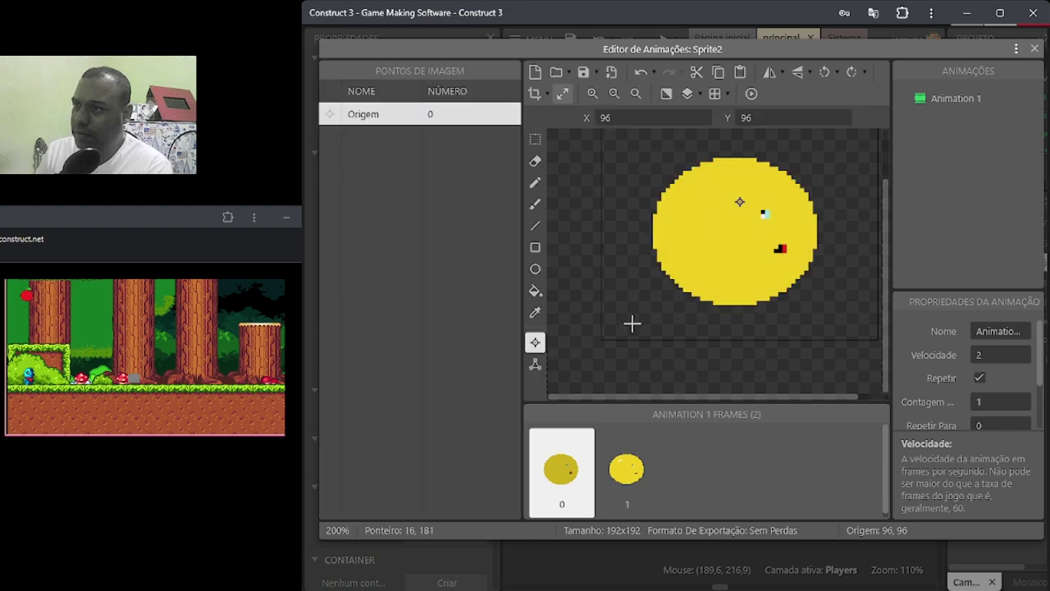
click(735, 305)
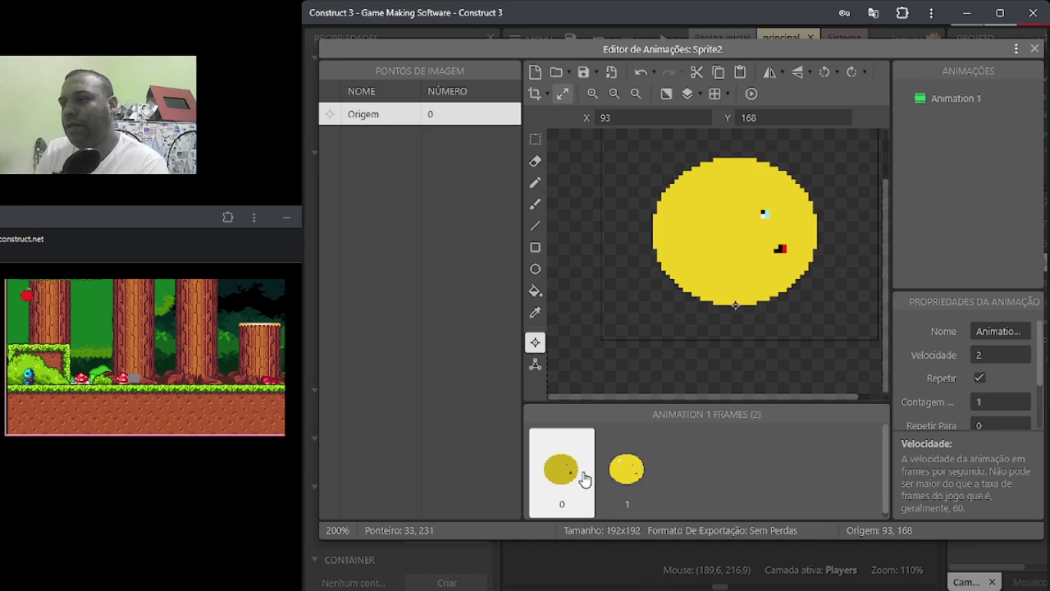
right_click(424, 112)
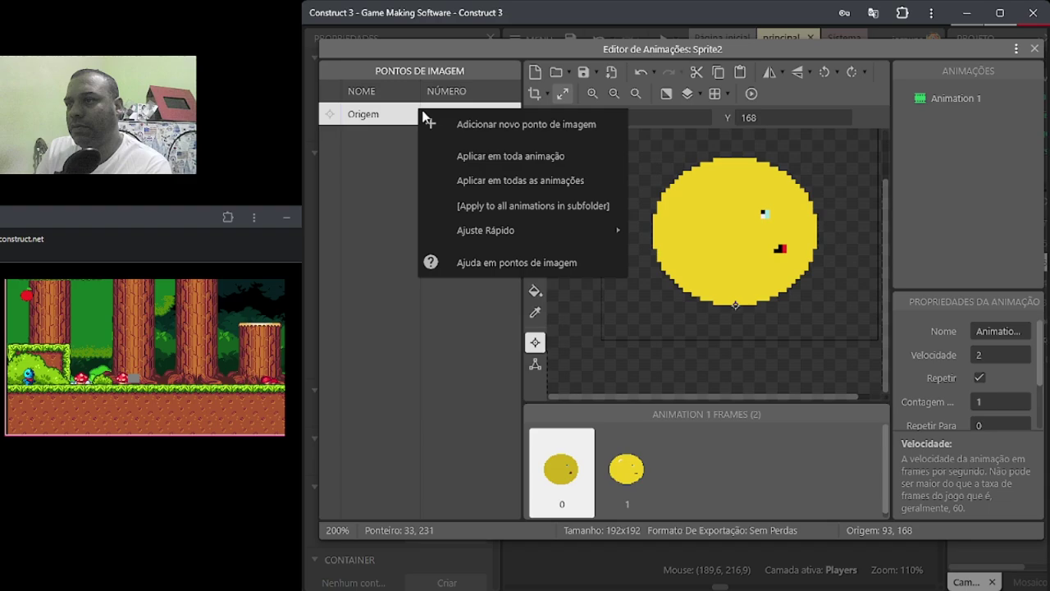
click(533, 182)
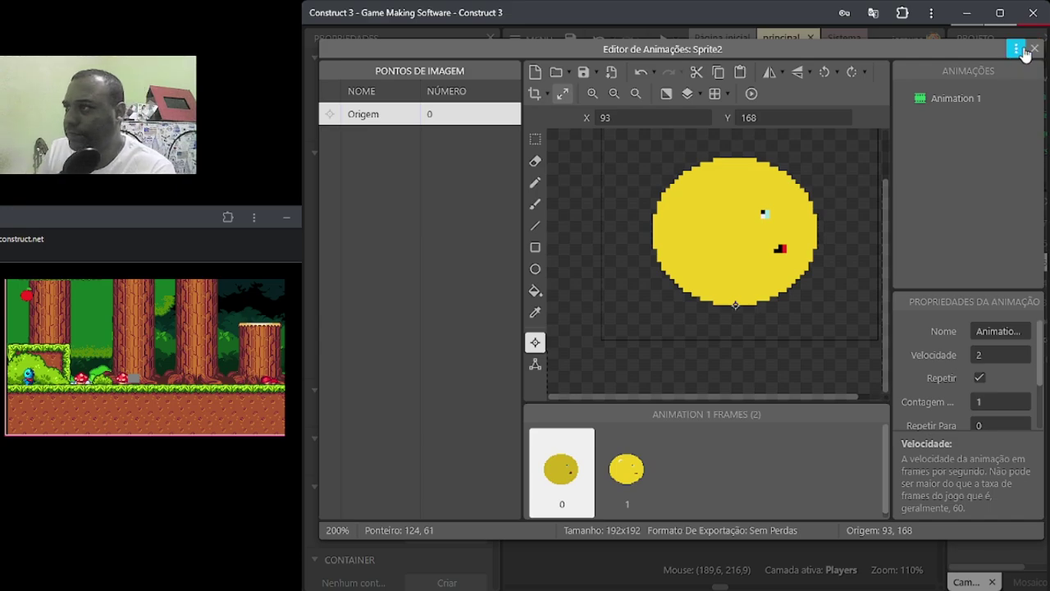
click(1033, 50)
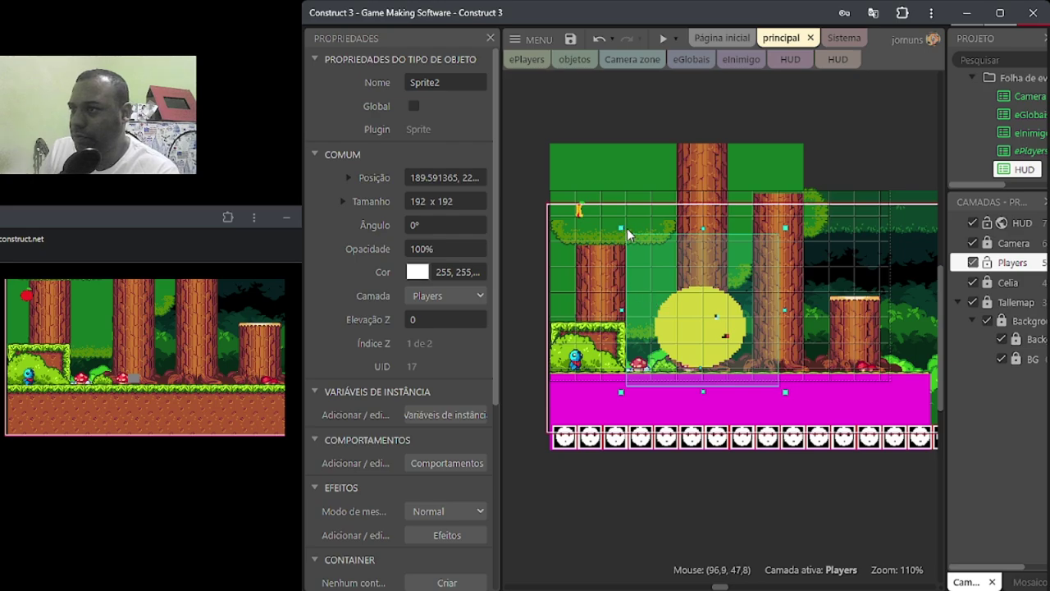
Step: Shrink Sprite2 in the layout to about 36.5 wide and set it on the ground between the two tall tree trunks
drag(621, 228, 742, 367)
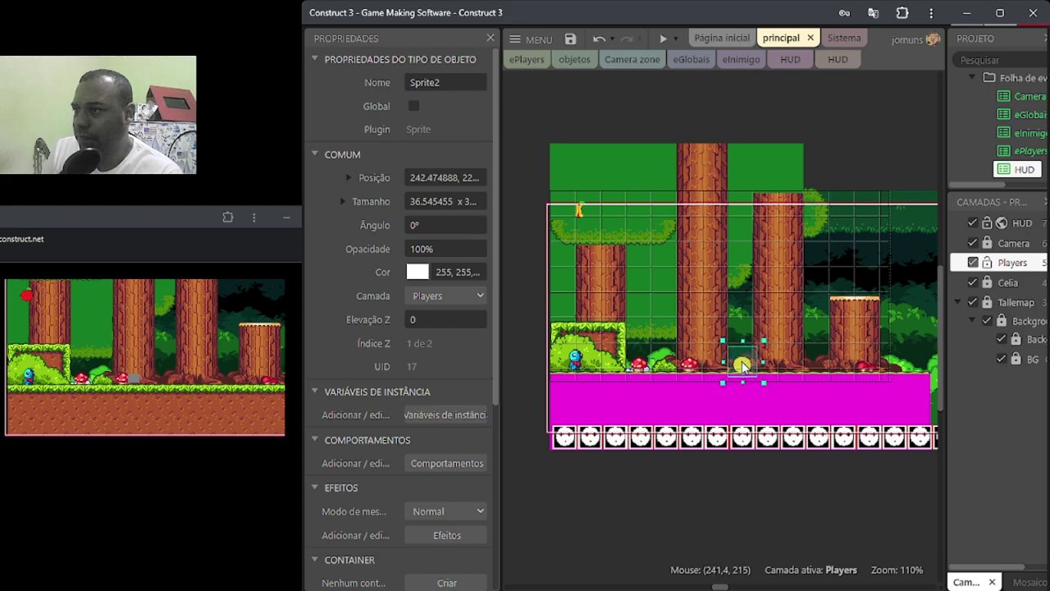
Step: Run the game preview, walk the player right and left near the yellow character, and close the preview
click(663, 39)
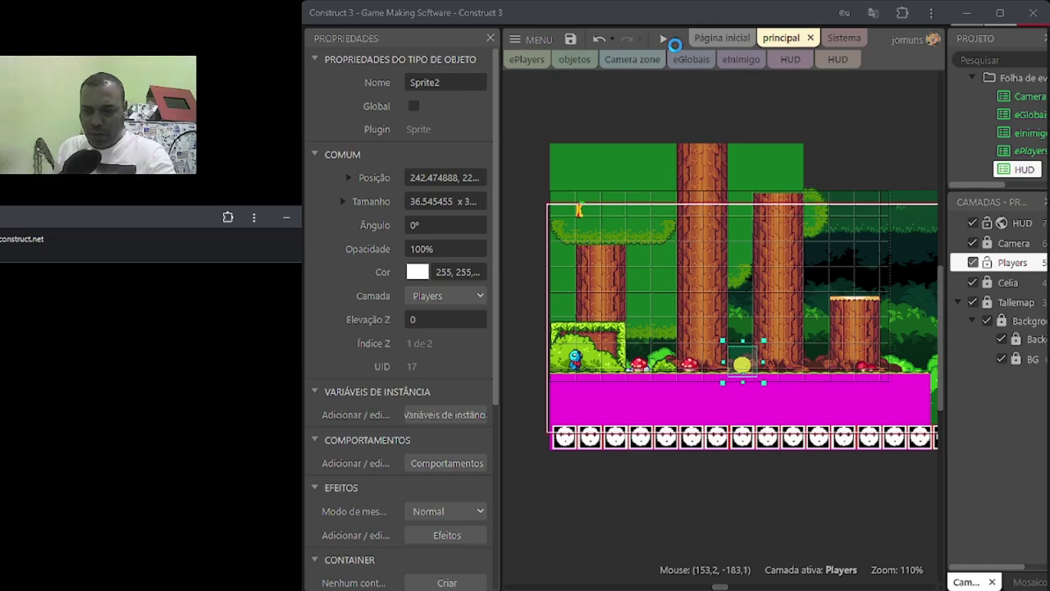
key(Right)
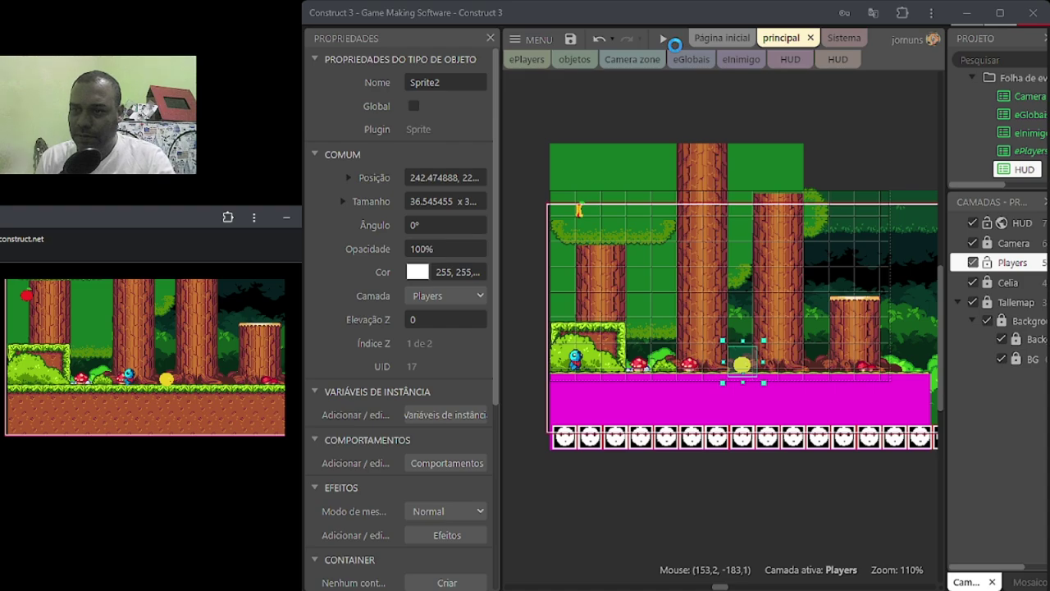
key(Left)
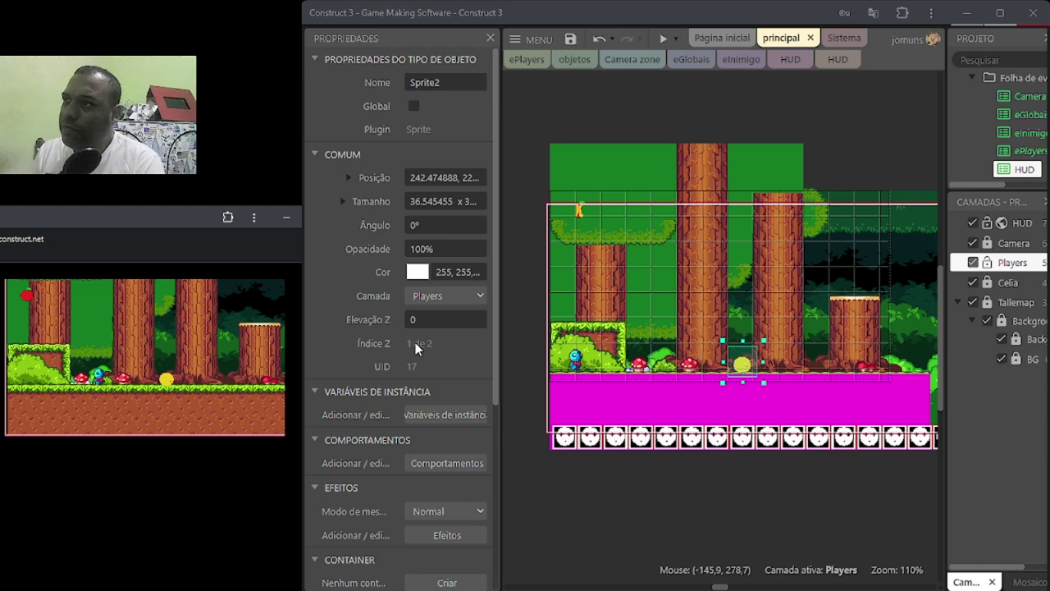
key(alt+F4)
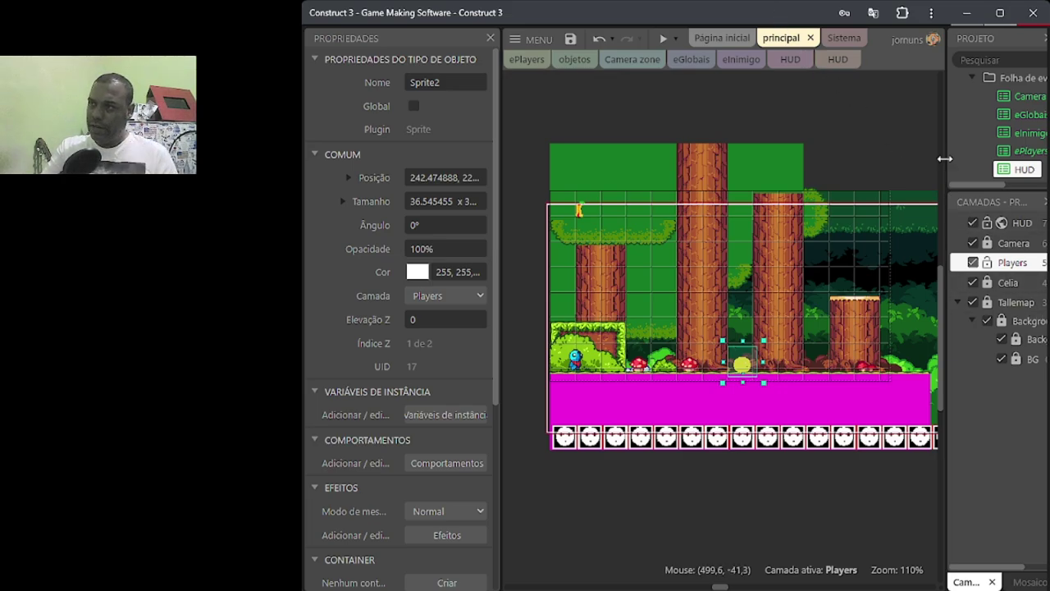
Step: Widen the project area and create a new object family containing only Sprite2
drag(945, 159, 854, 161)
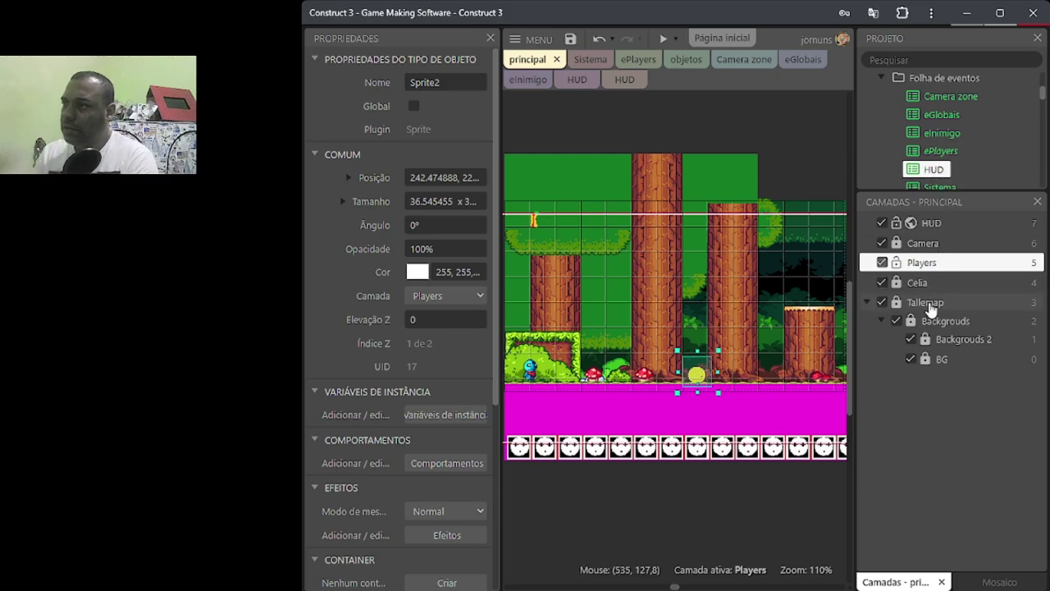
scroll(909, 164, down, 10)
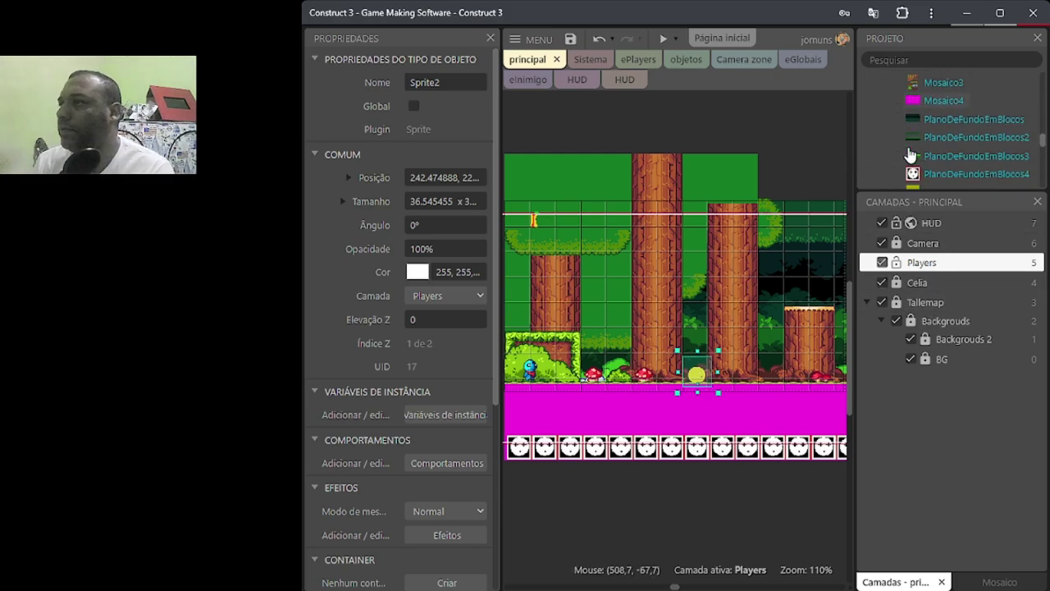
scroll(909, 156, up, 5)
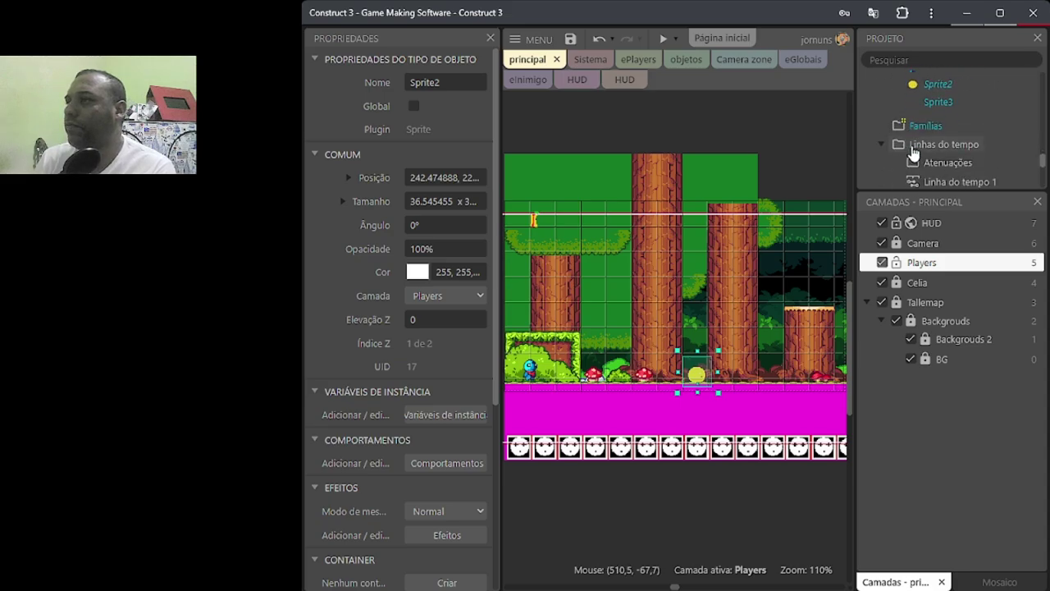
right_click(927, 124)
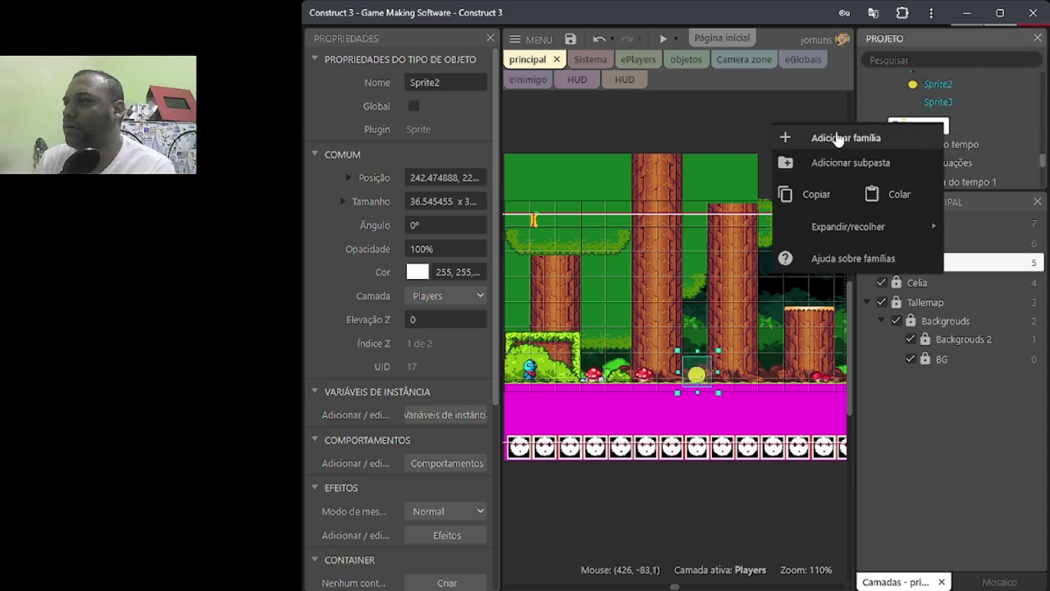
click(826, 138)
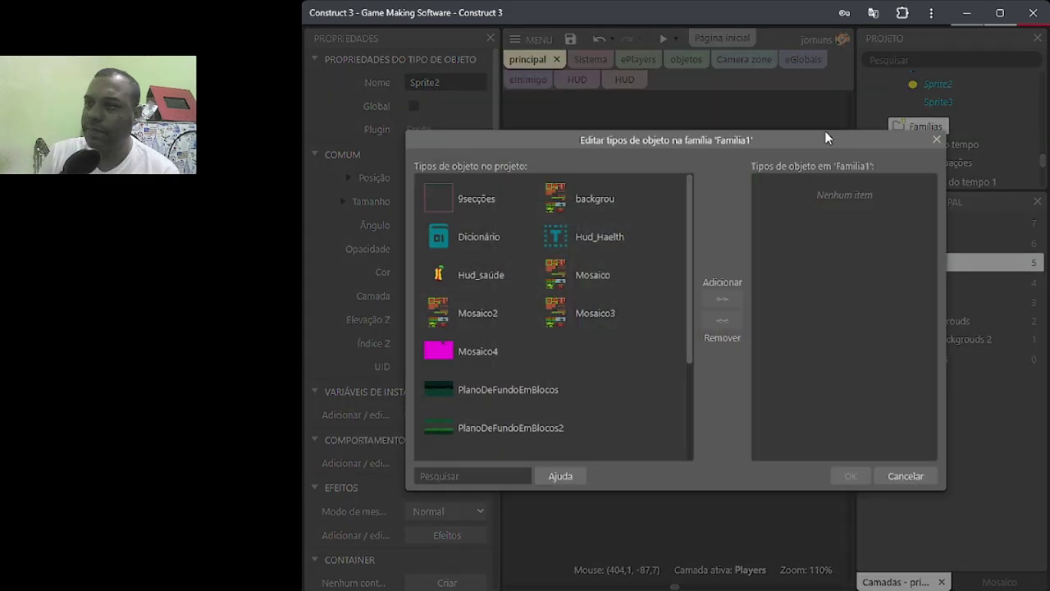
scroll(567, 287, down, 3)
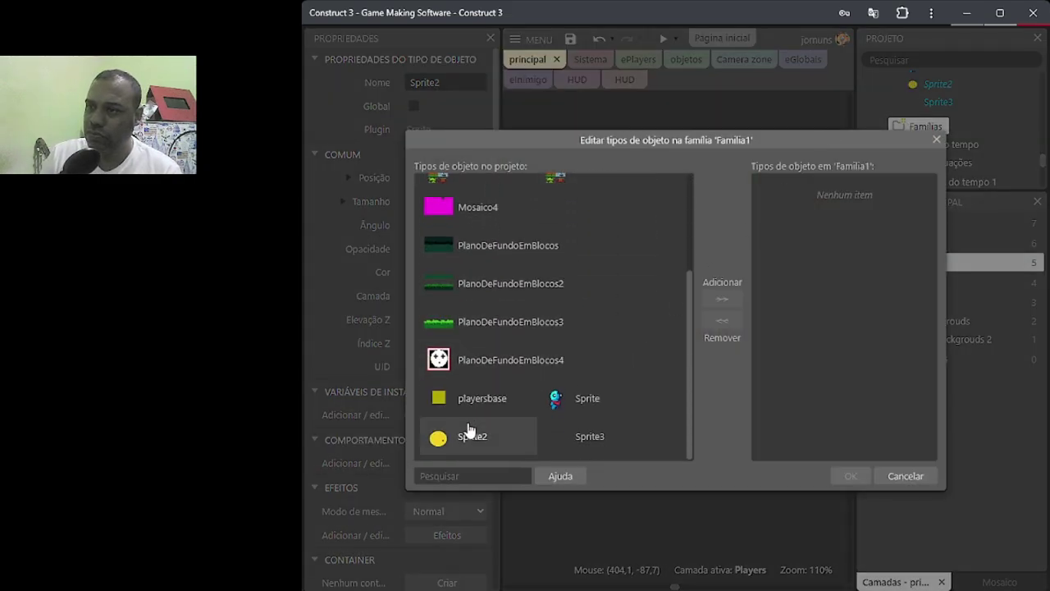
double_click(467, 427)
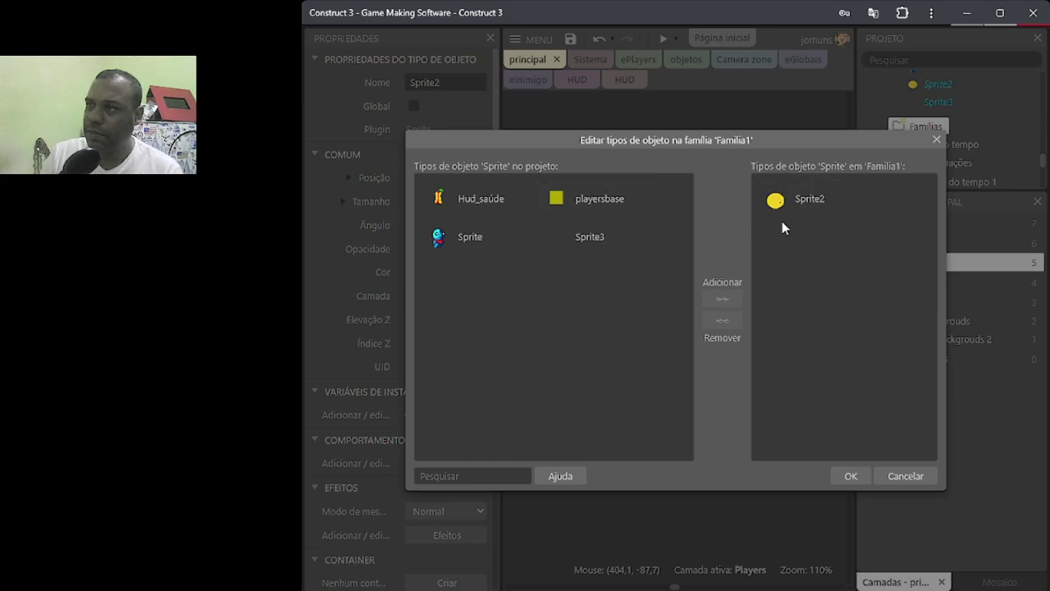
click(846, 475)
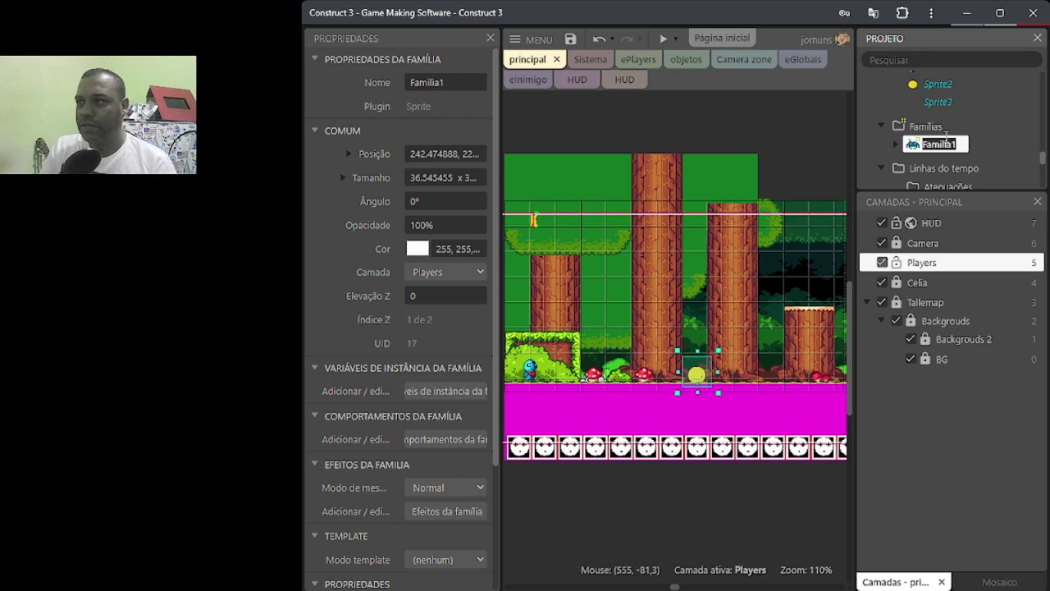
Step: Name the new family enimy
text(e)
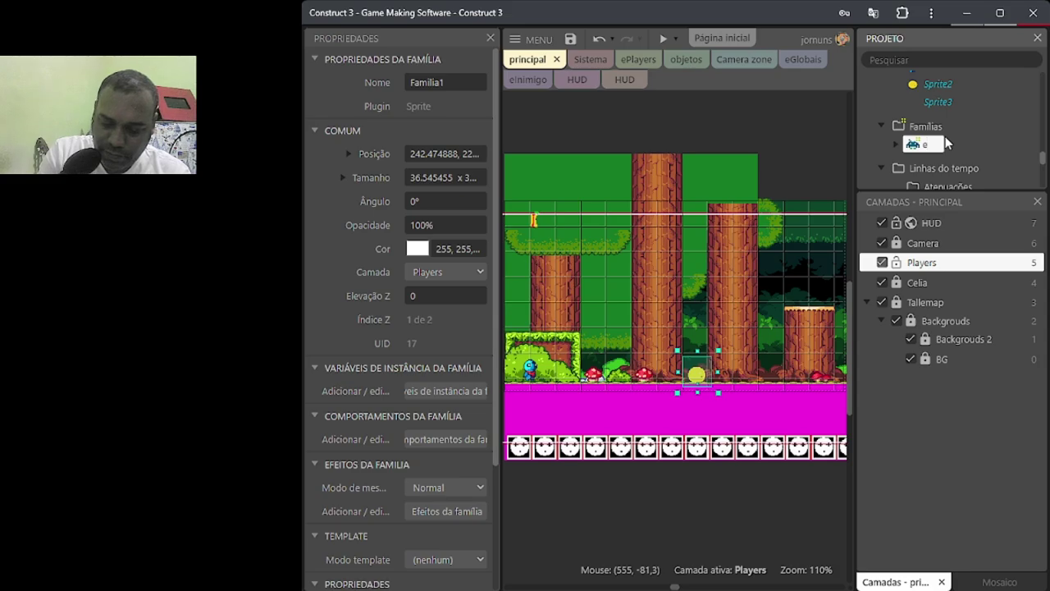
text(ni)
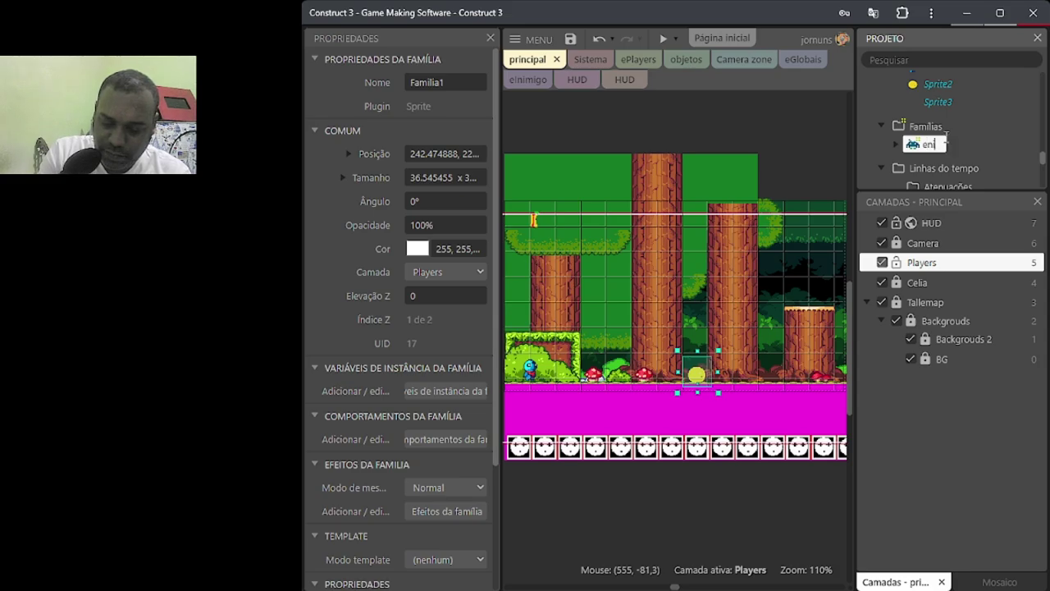
text(my)
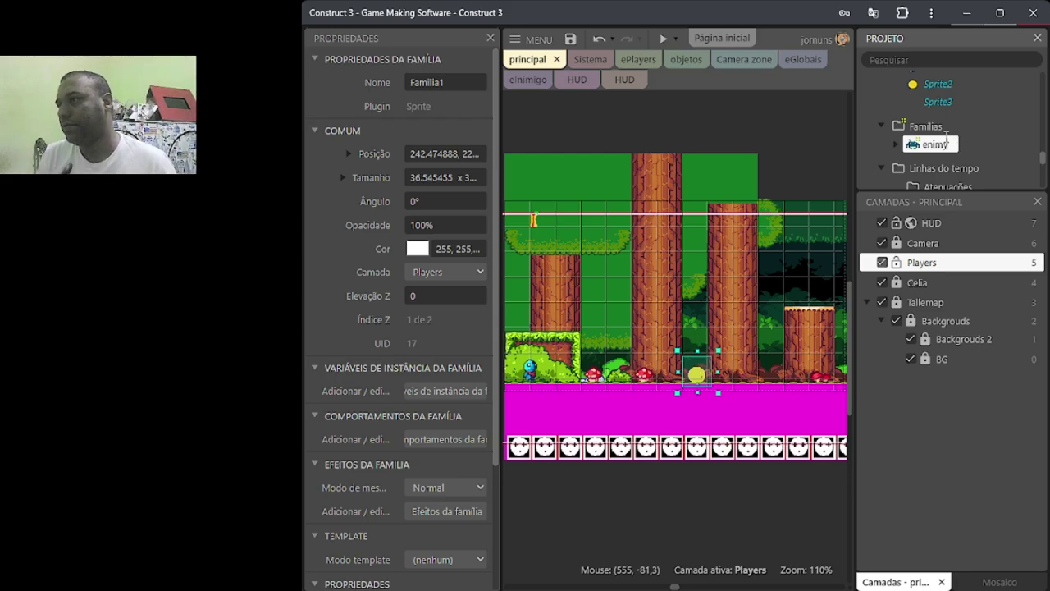
key(Return)
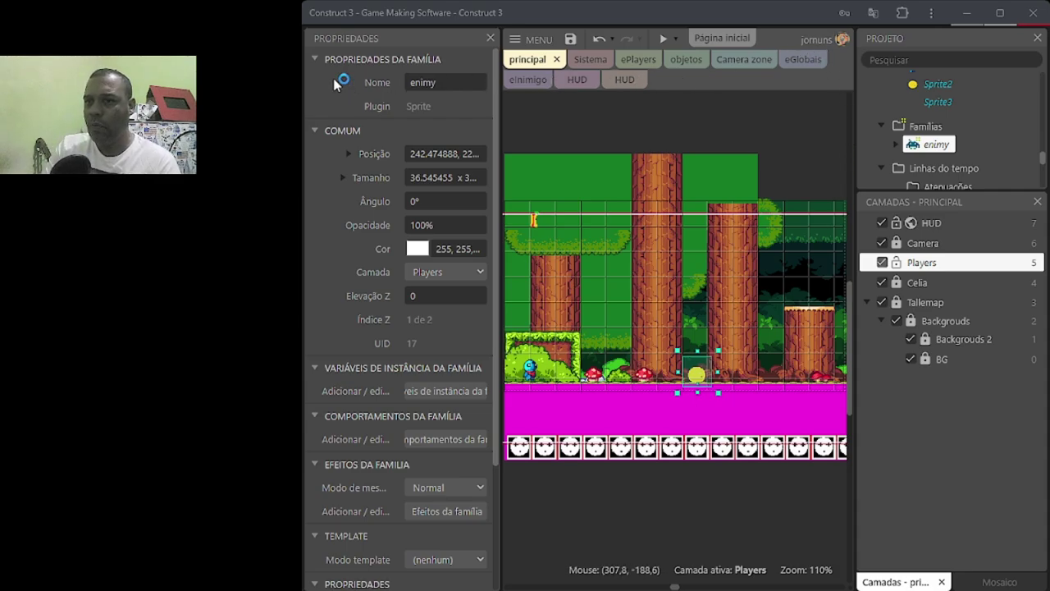
Step: Start a new instance variable for the enimy family and name it saúde
click(924, 146)
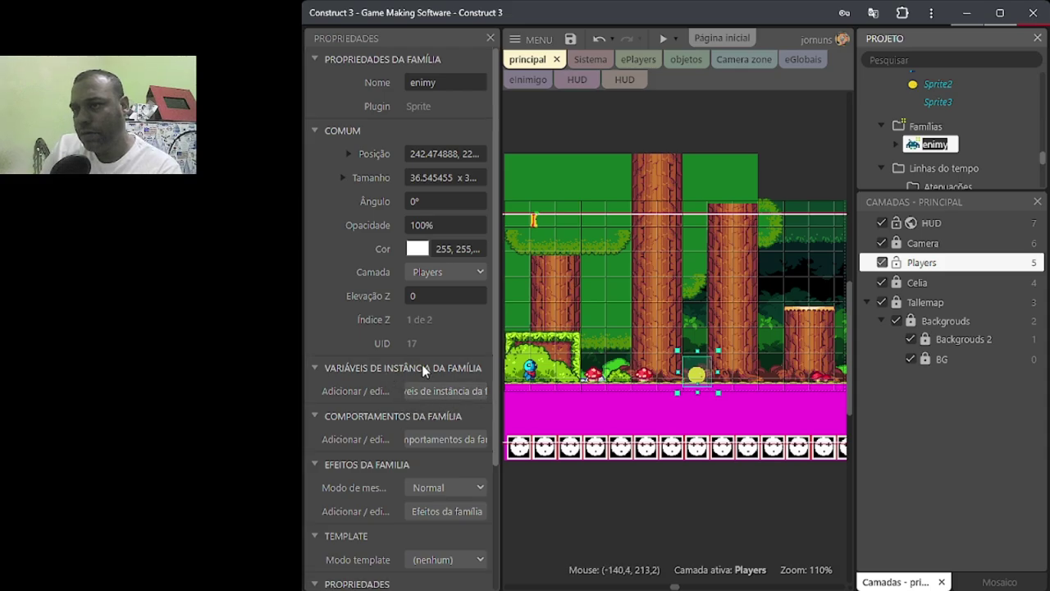
click(434, 390)
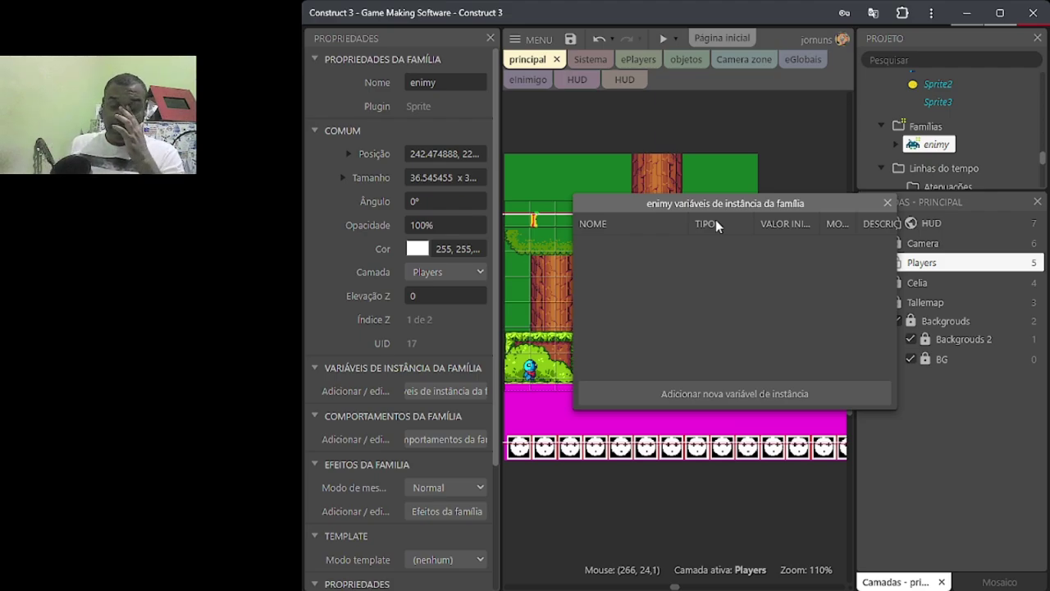
click(748, 396)
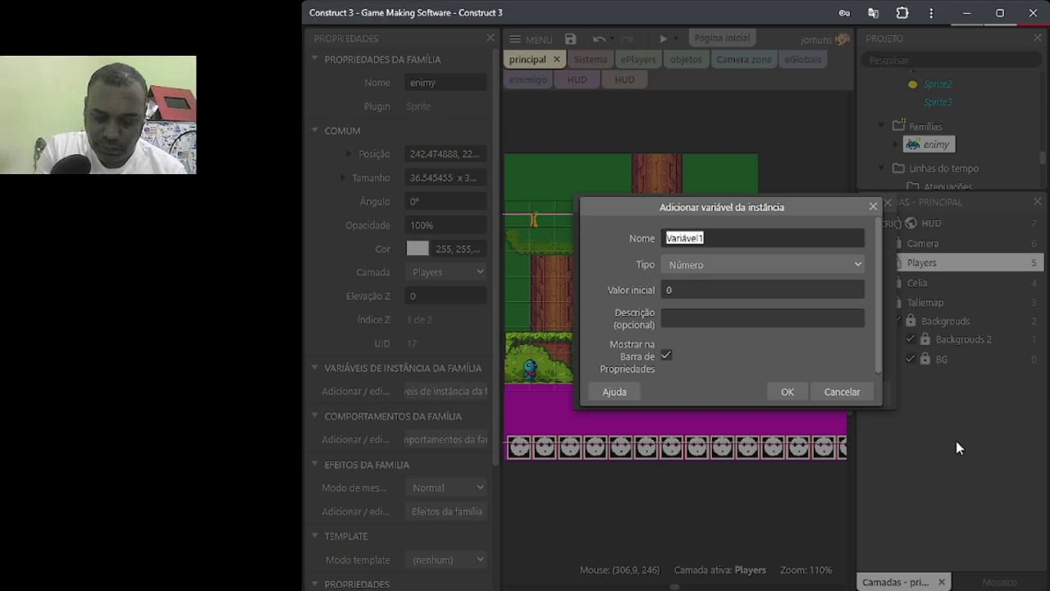
text(sa)
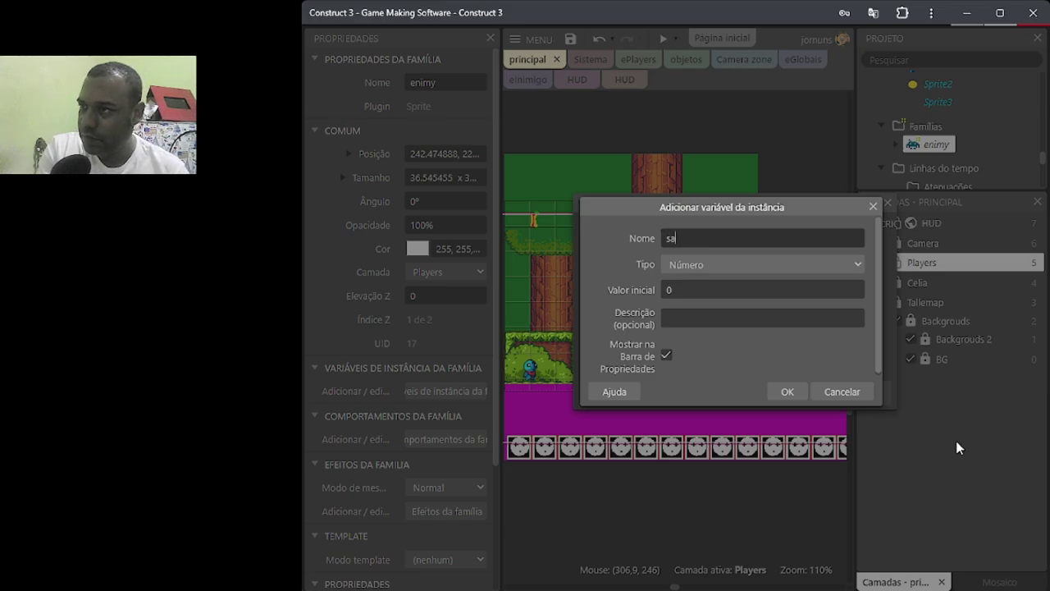
key(BackSpace)
text(A)
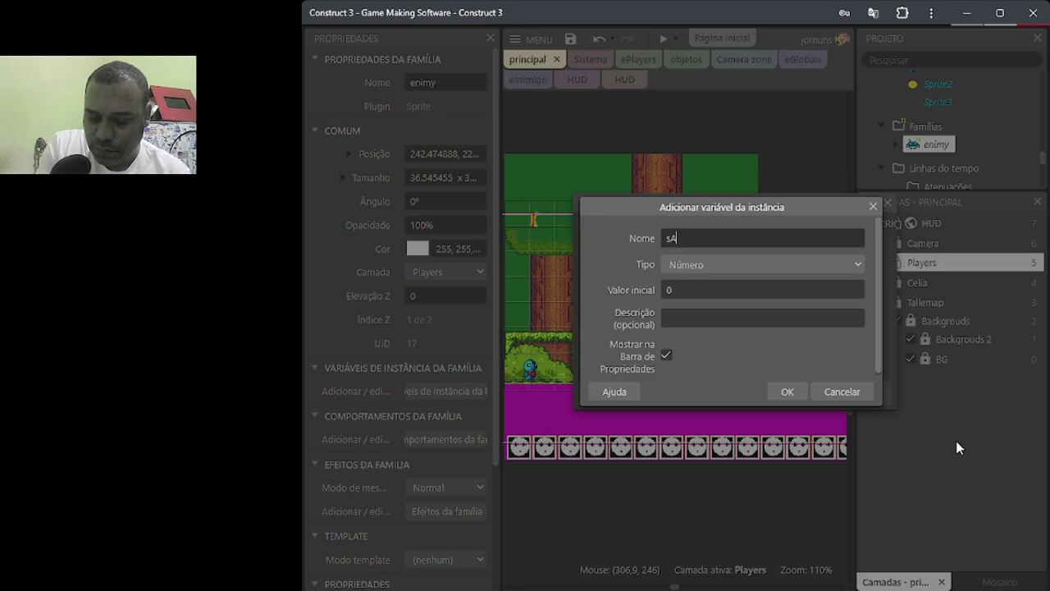
text(Ú)
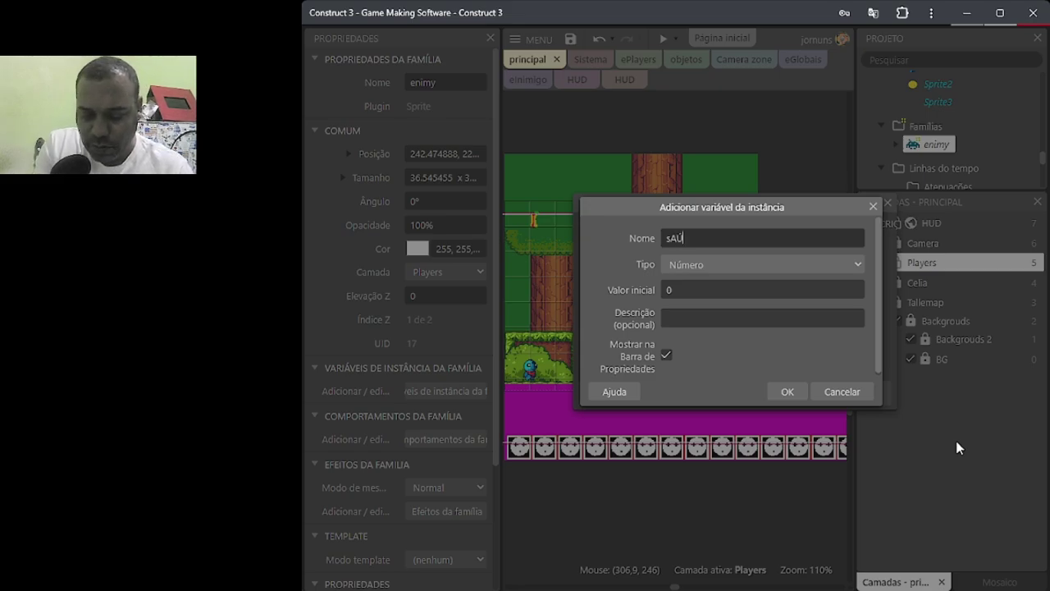
text(DE)
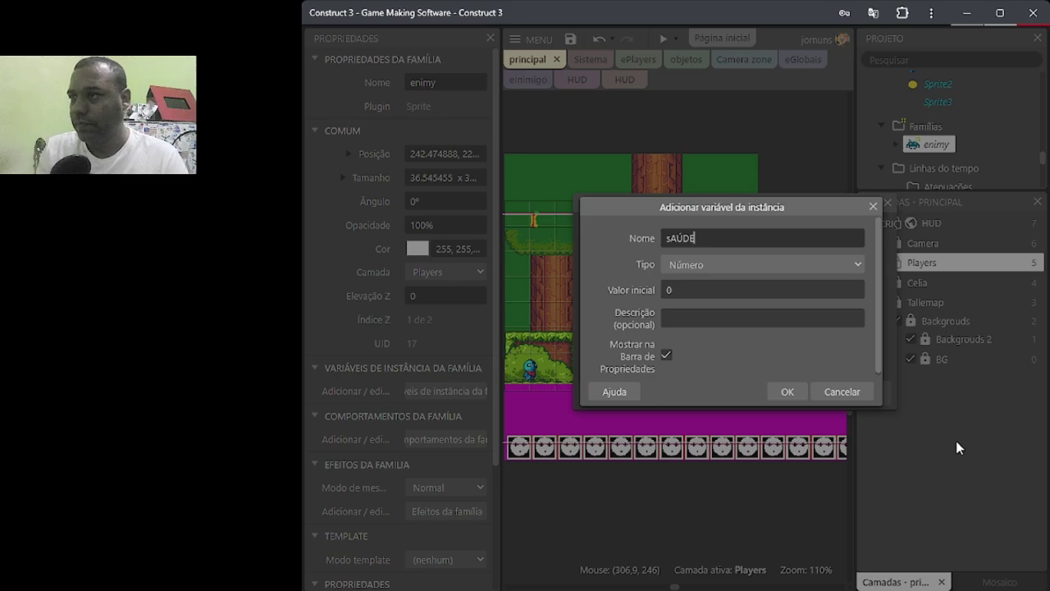
key(BackSpace)
key(BackSpace)
key(BackSpace)
key(BackSpace)
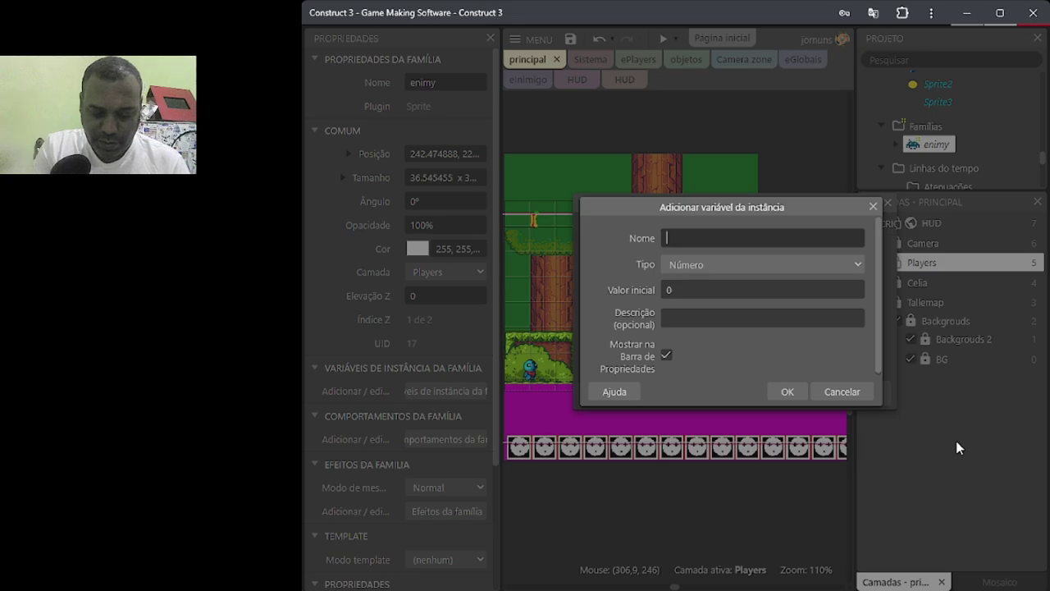
text(a)
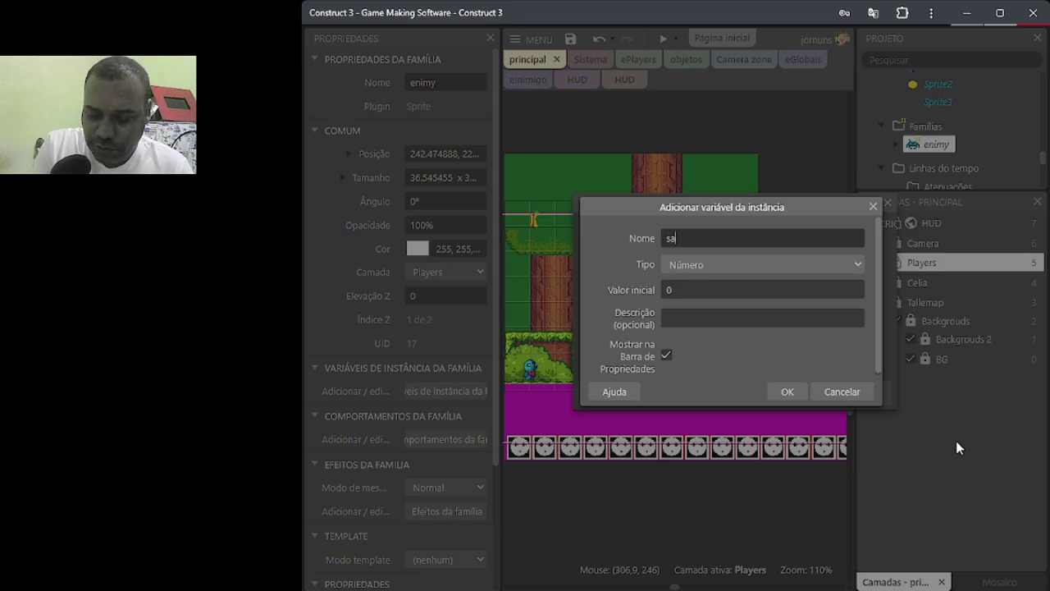
text(úde)
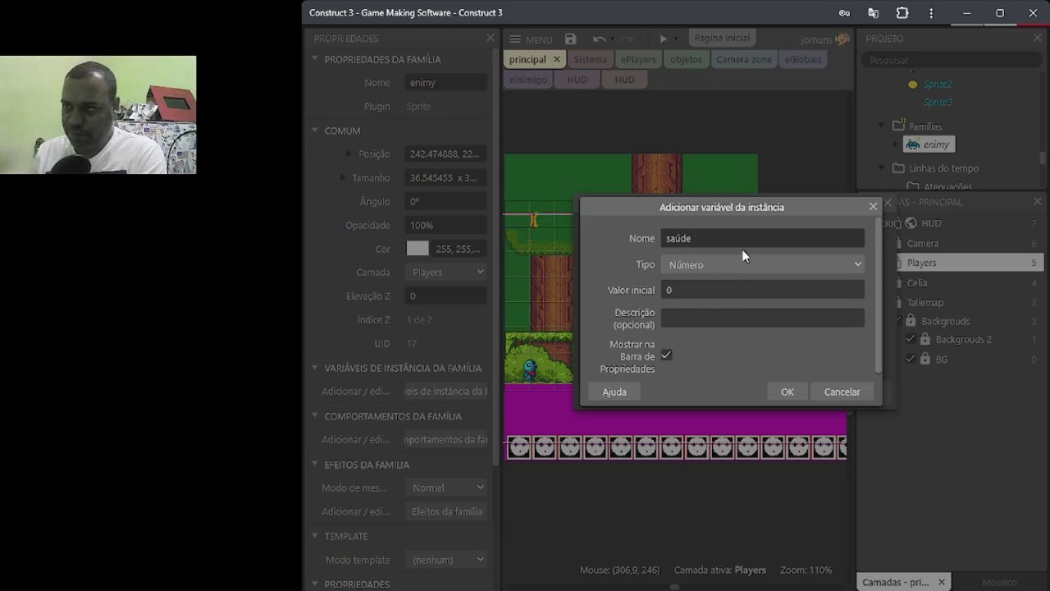
Step: Set the saúde variable's initial value to 2 and add it as a number variable
click(671, 288)
drag(671, 288, 663, 290)
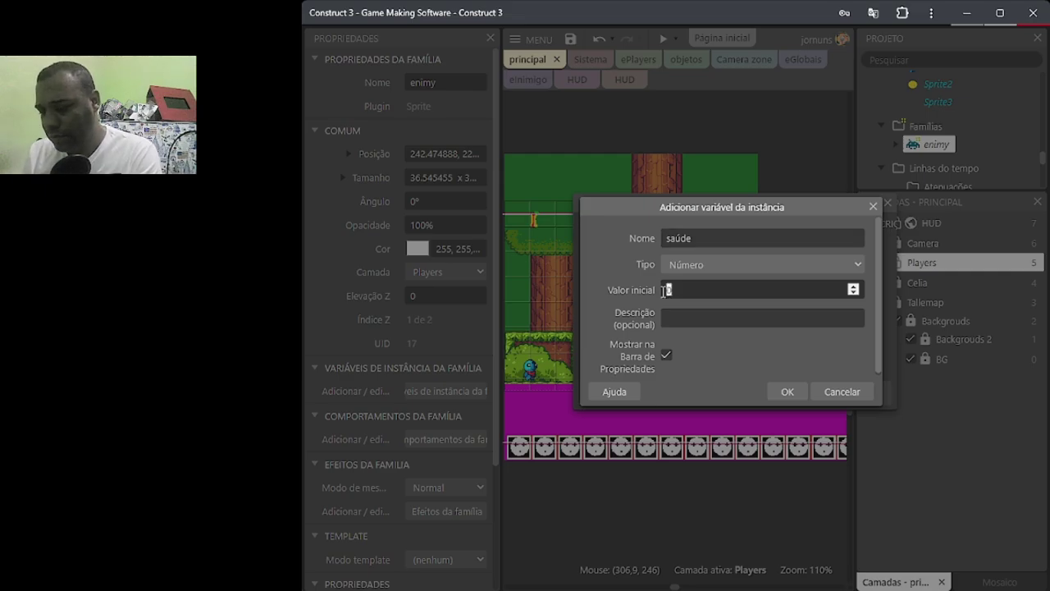
text(2)
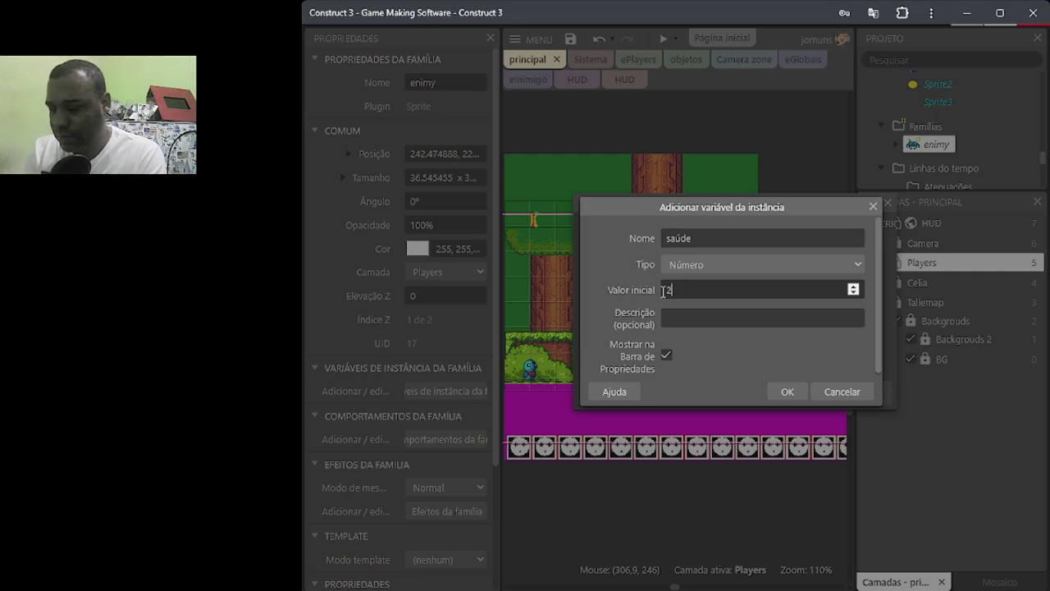
click(789, 394)
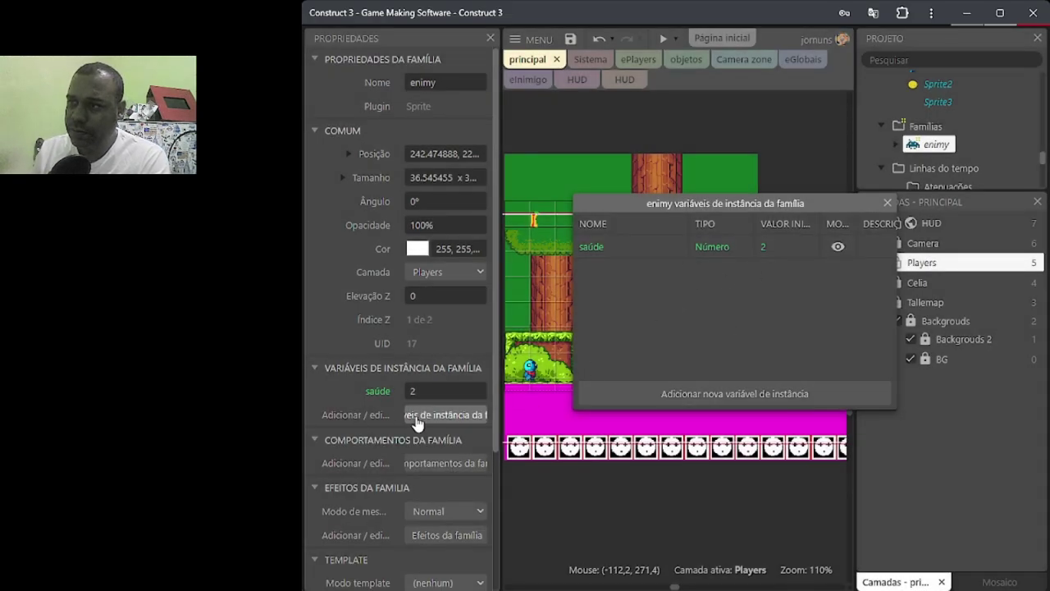
Step: Add a Boolean (Booleana) instance variable named Blindado to the enimy family, with its initial value left unchecked
click(681, 396)
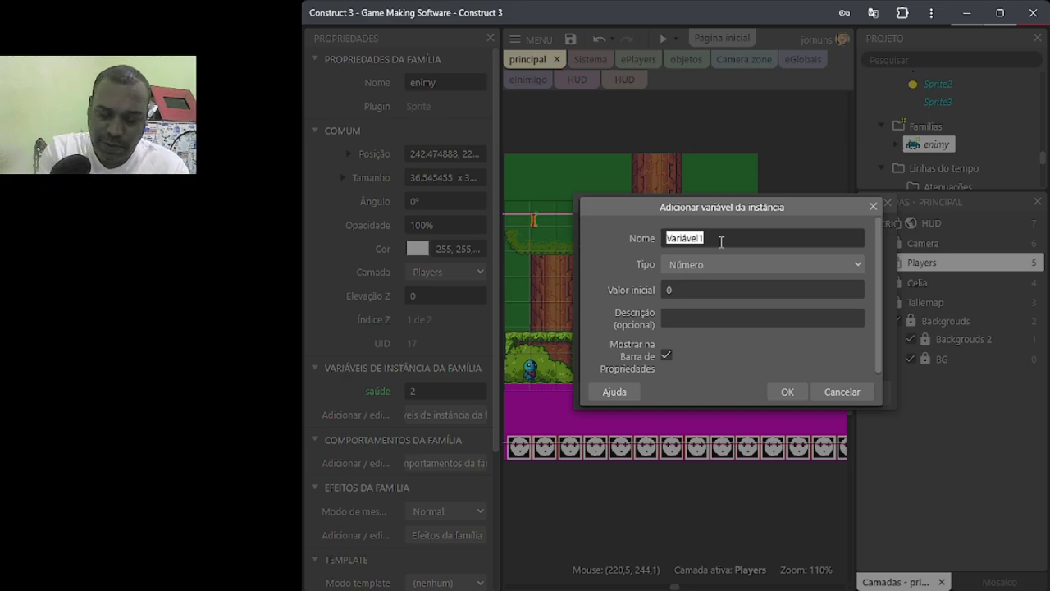
text(blimf)
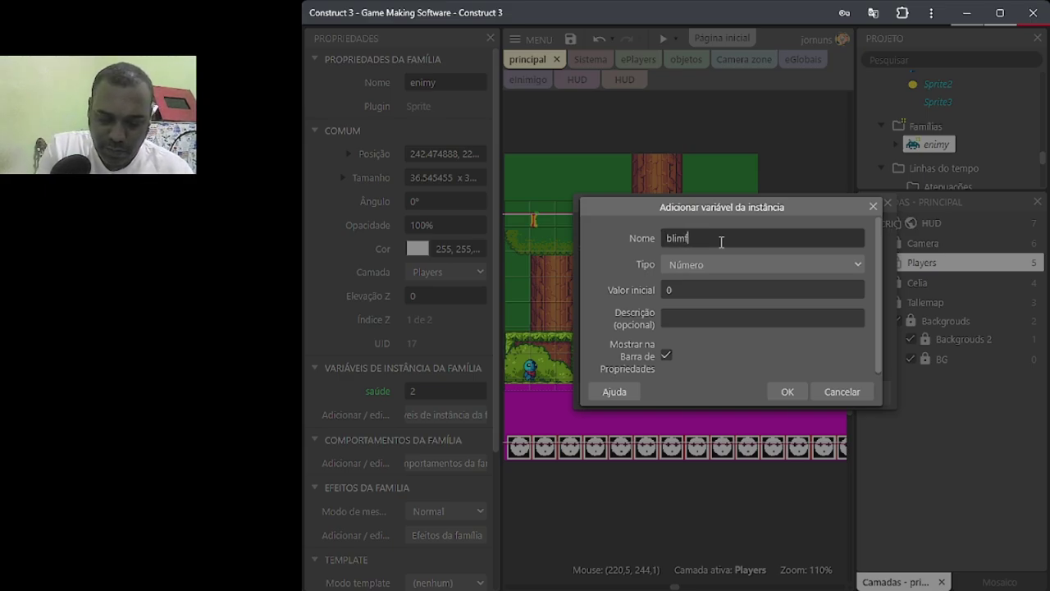
key(BackSpace)
text(das)
key(BackSpace)
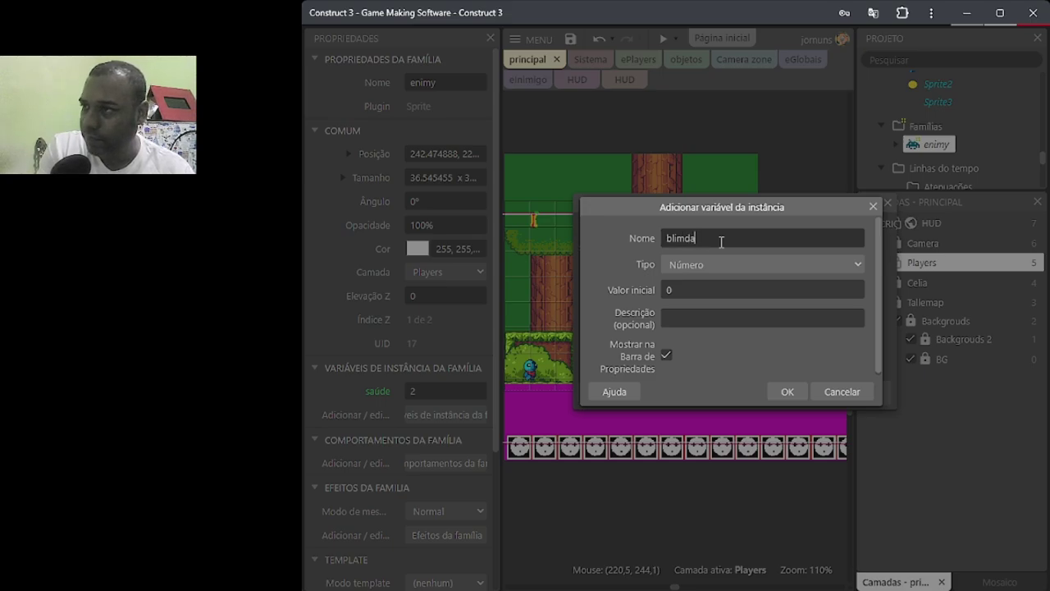
key(BackSpace)
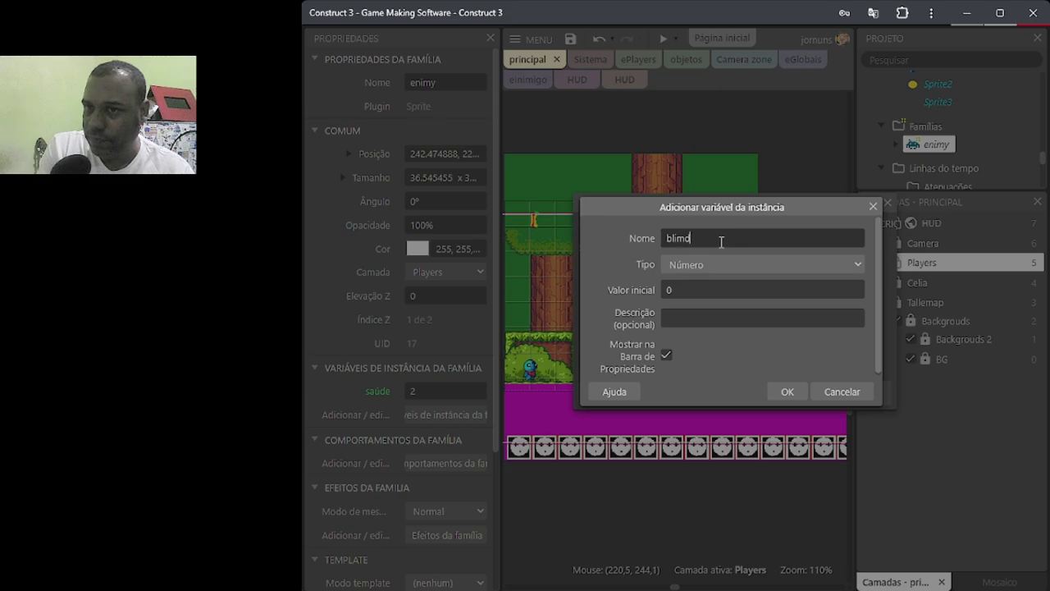
key(BackSpace)
key(BackSpace)
key(BackSpace)
key(BackSpace)
key(BackSpace)
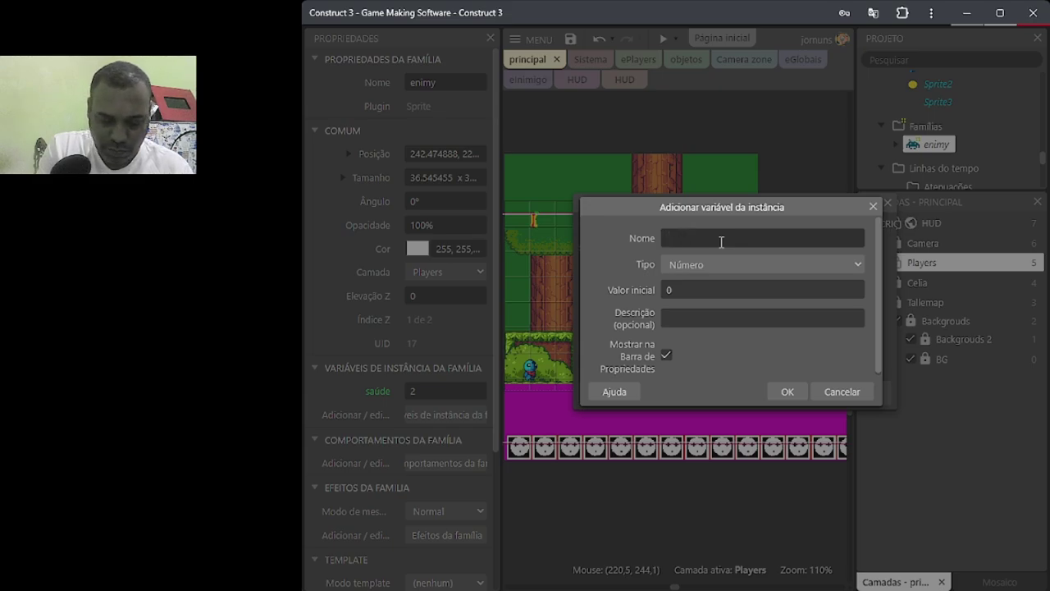
text(Blin)
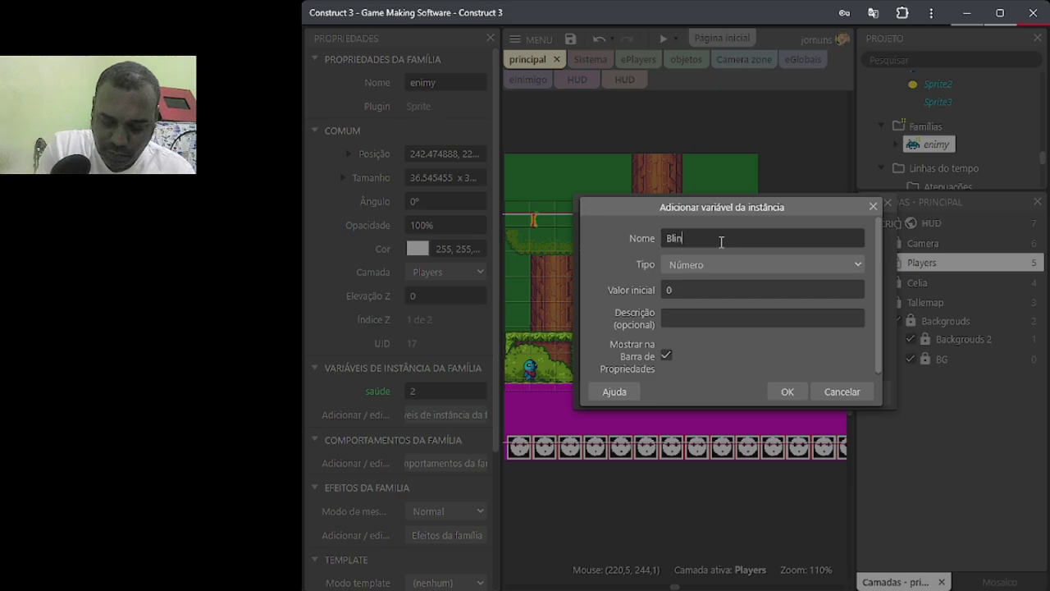
text(dado)
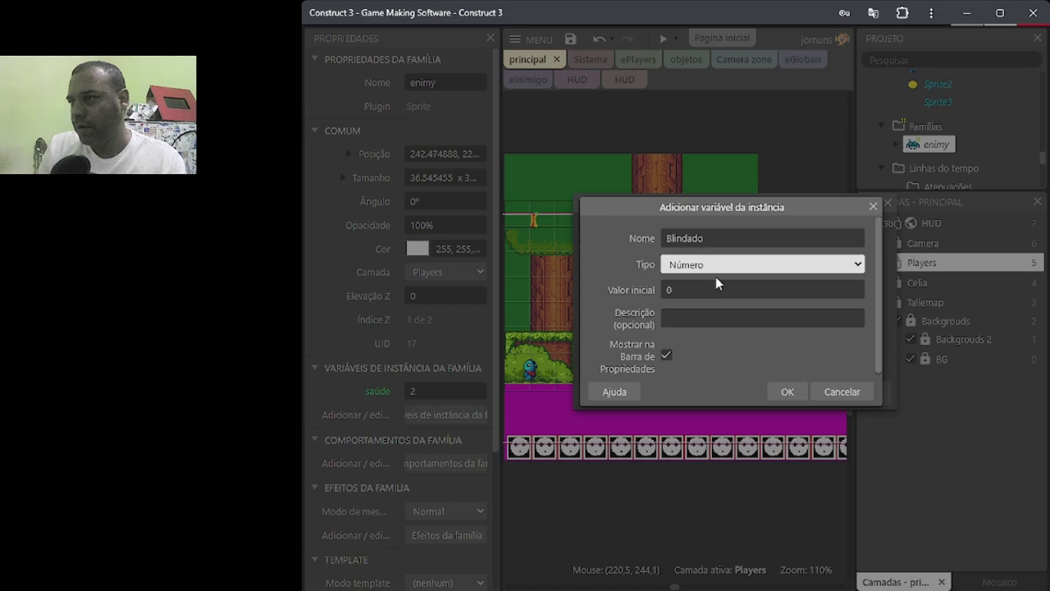
click(715, 276)
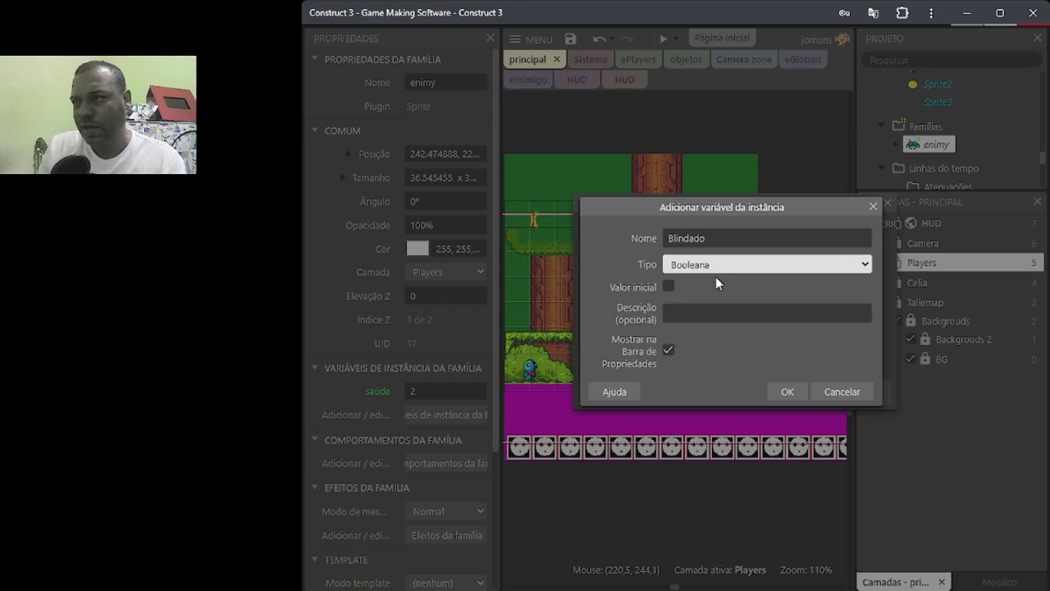
click(787, 392)
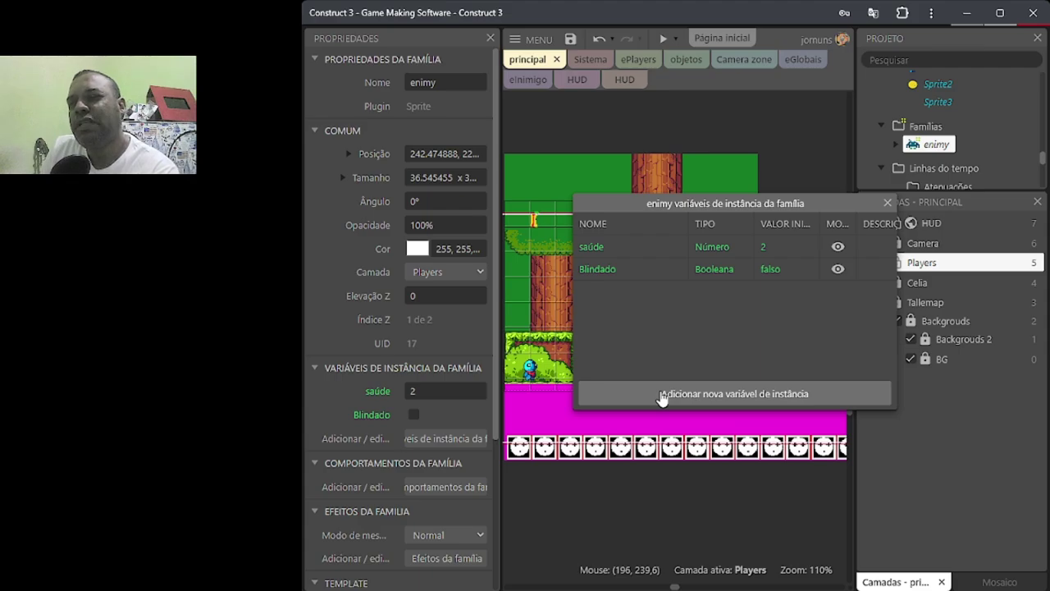
Step: Add a Boolean (Booleana) instance variable named invencivel to the enimy family and close the variable list
click(662, 397)
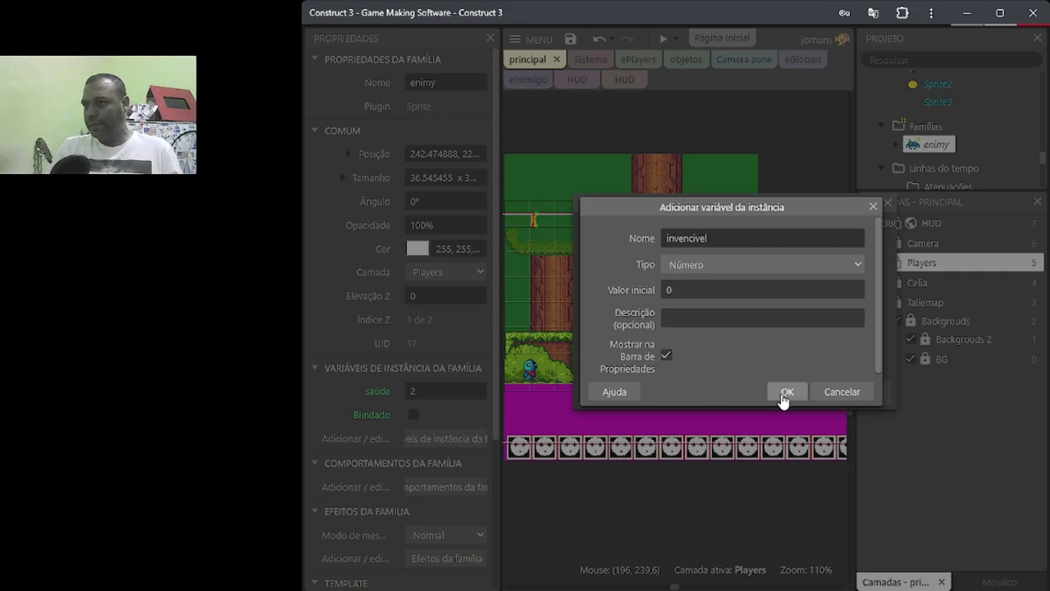
click(729, 265)
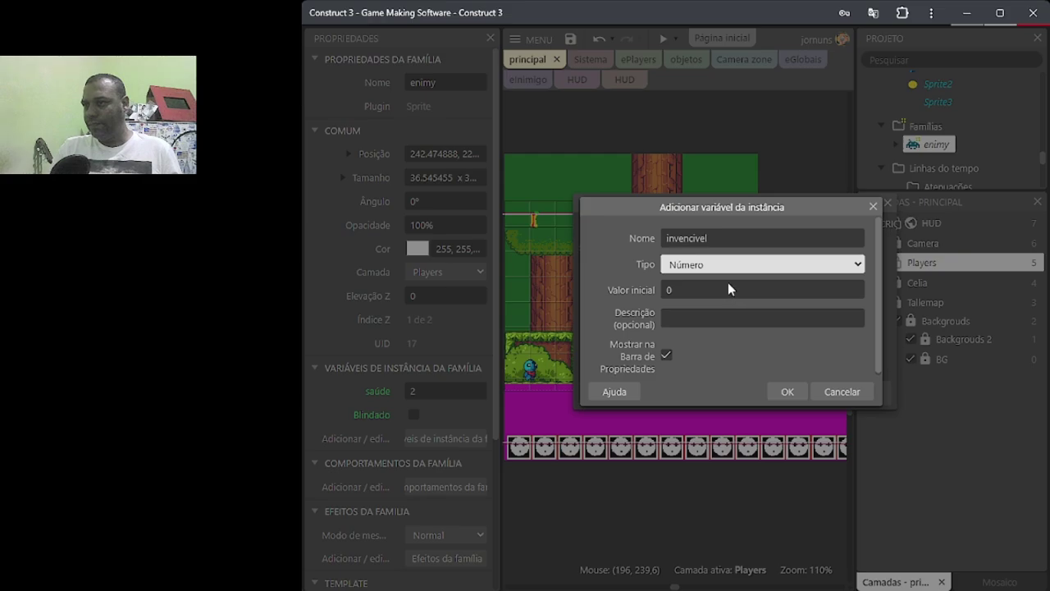
click(775, 347)
click(785, 393)
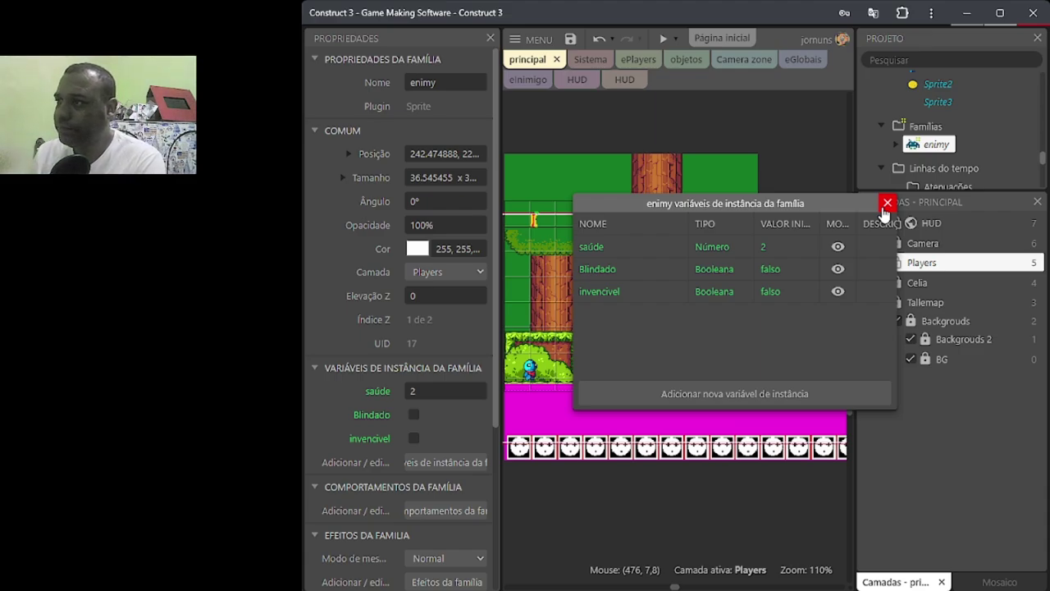
click(887, 202)
Step: Select the yellow sprite in the layout and examine the saúde variable it inherits from the enimy family
click(689, 145)
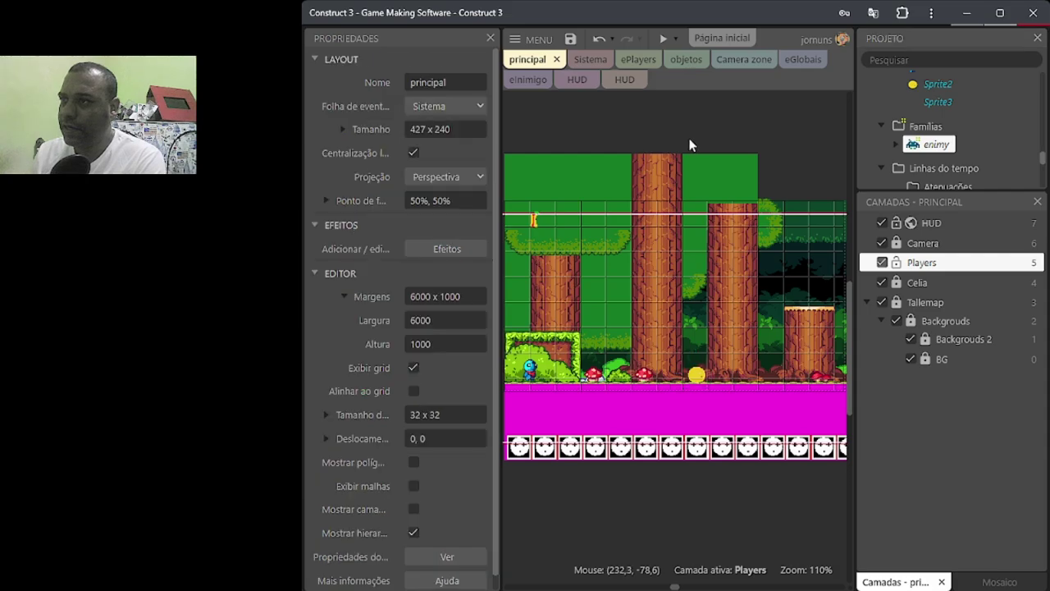
click(697, 377)
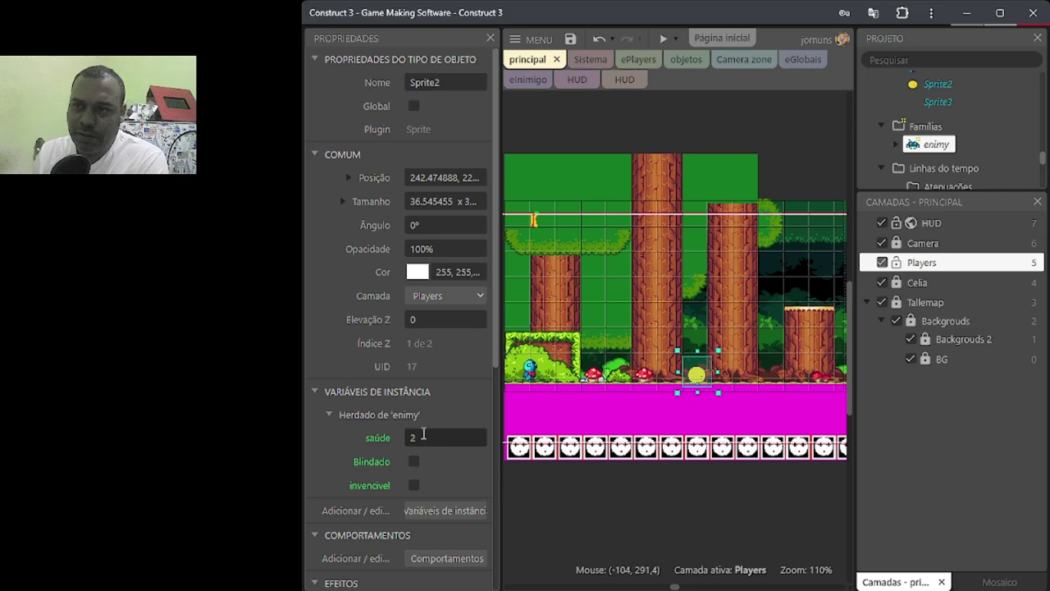
click(414, 437)
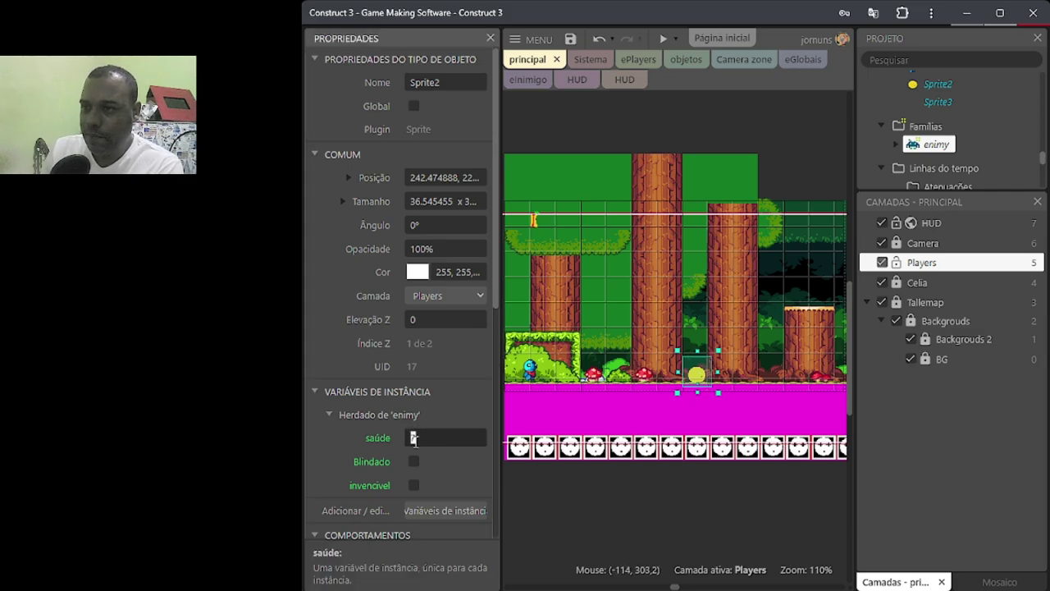
click(414, 439)
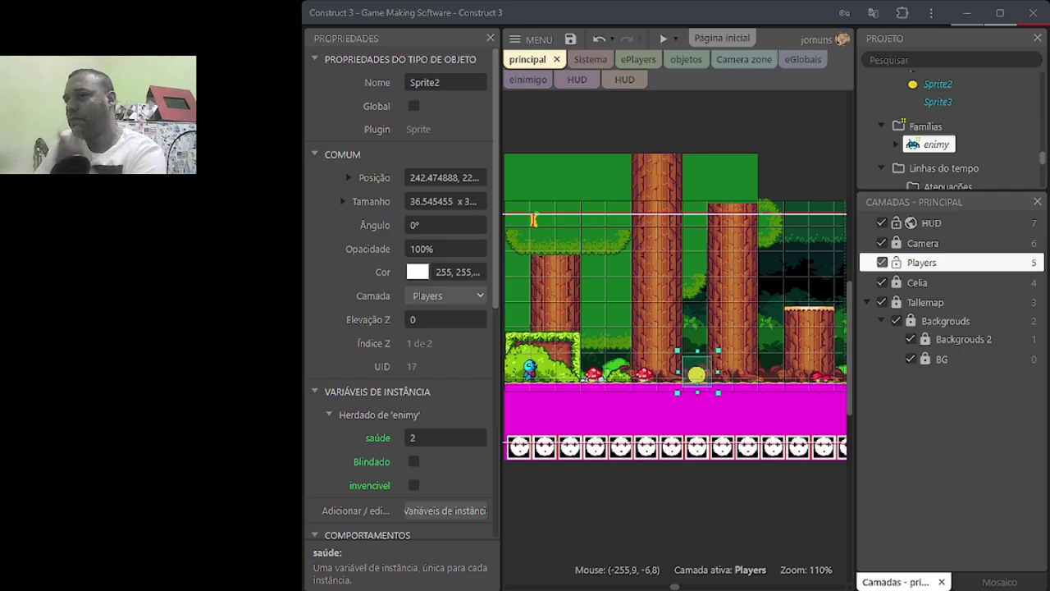
click(677, 18)
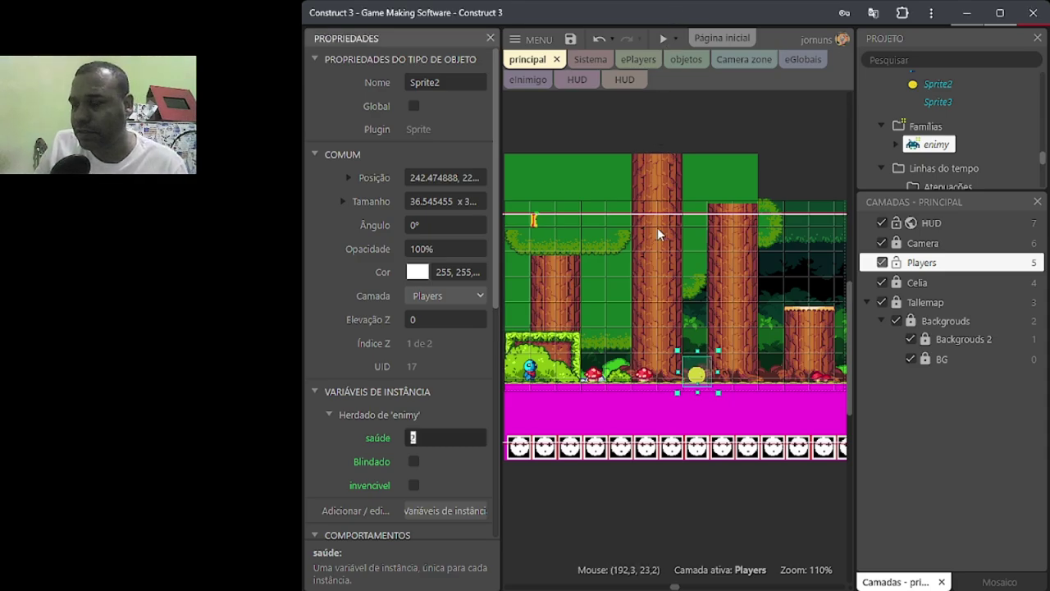
Step: Add the Plataforma behavior to the yellow sprite and close its behavior list
click(695, 376)
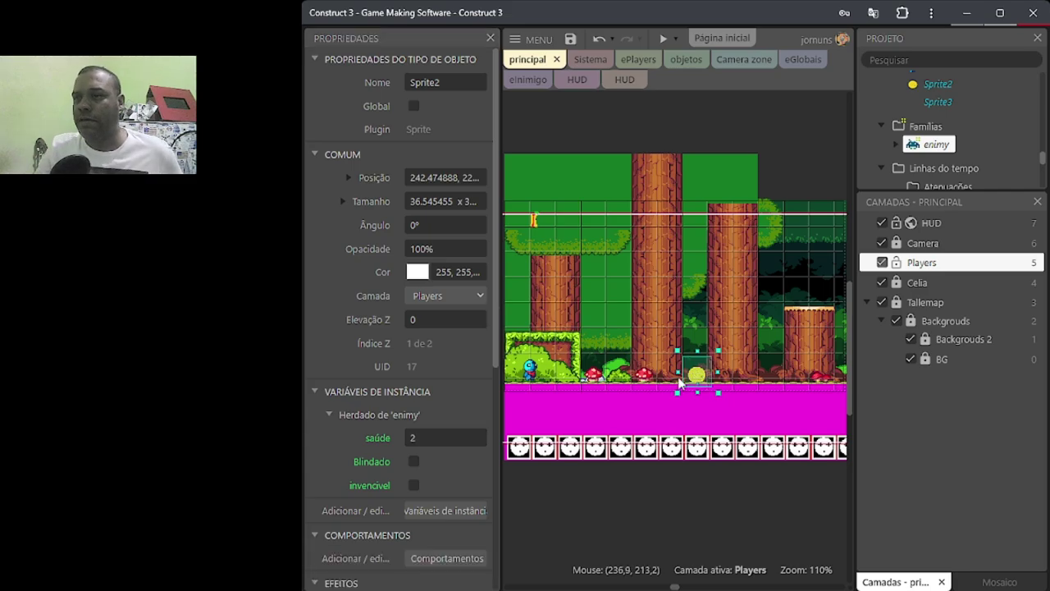
scroll(449, 492, down, 3)
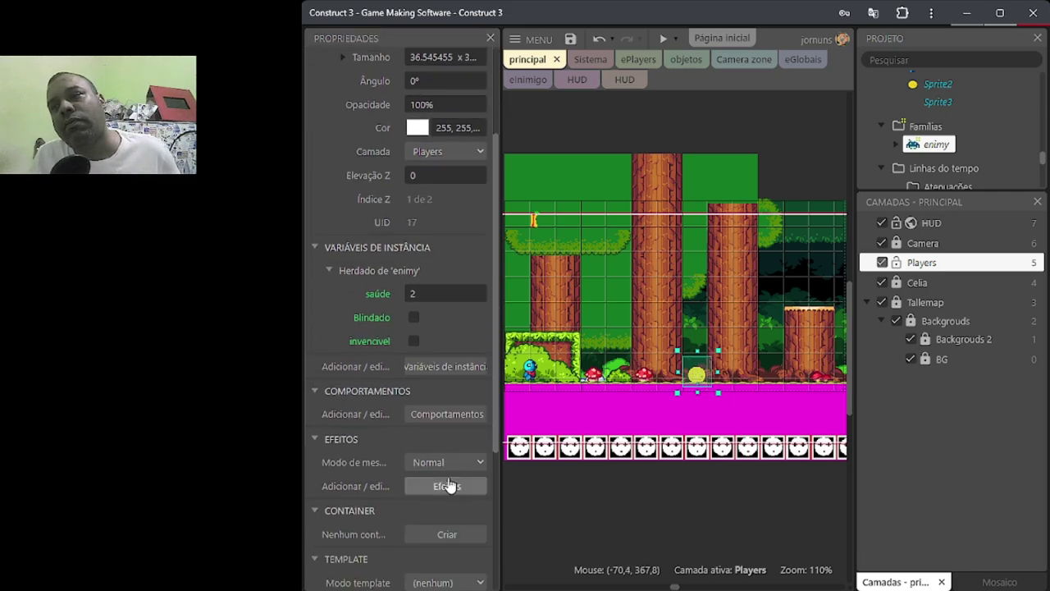
click(463, 414)
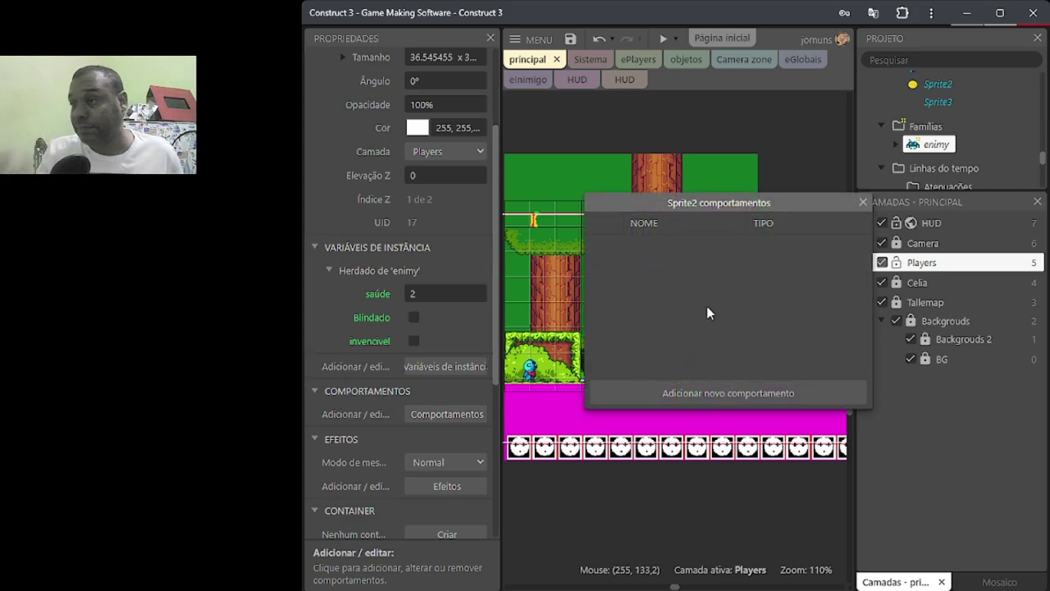
click(686, 392)
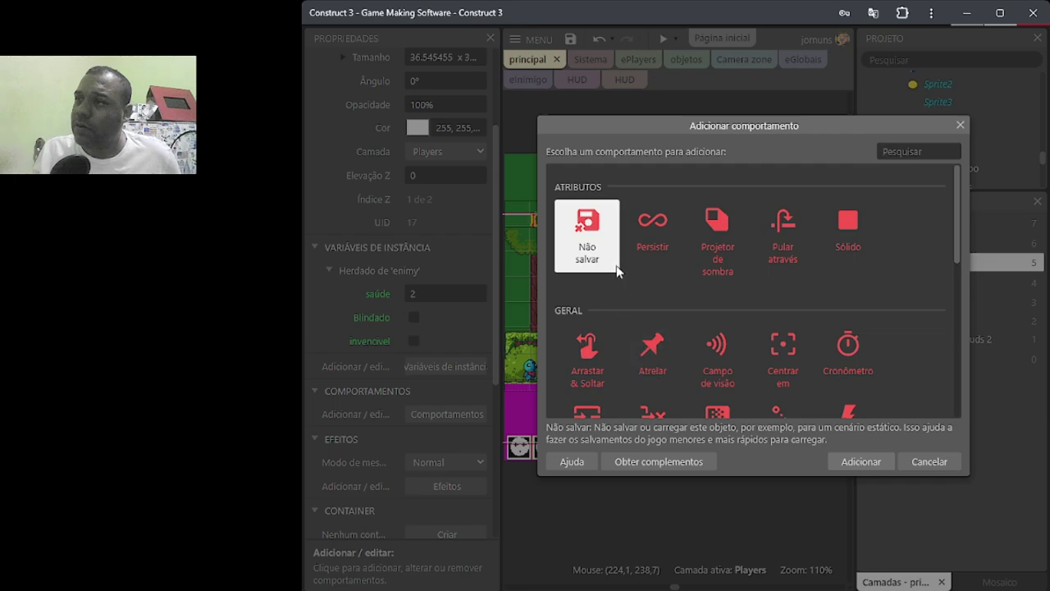
scroll(870, 278, down, 2)
scroll(869, 278, up, 2)
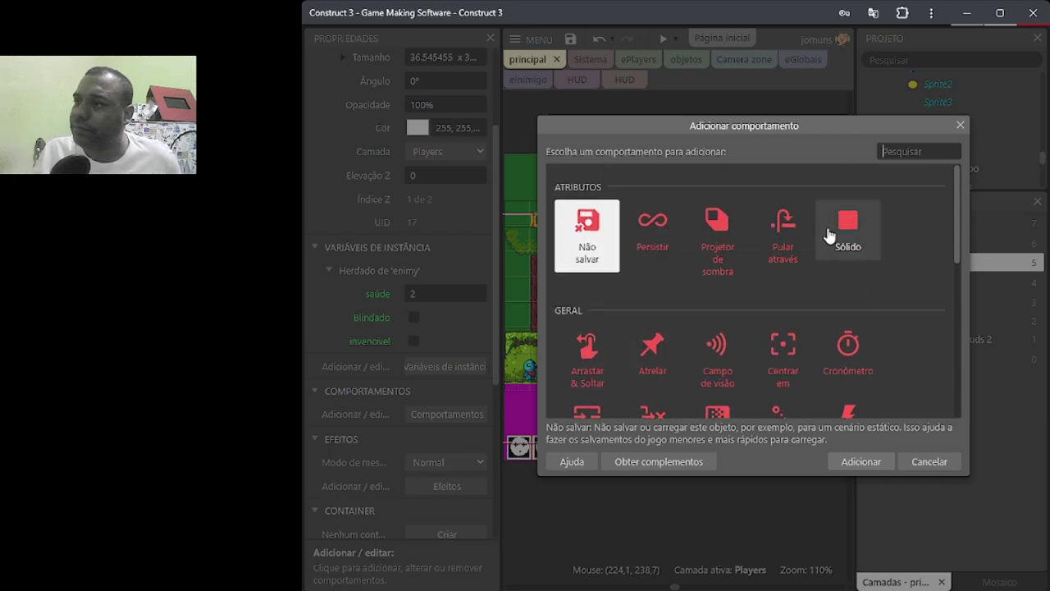
scroll(730, 337, down, 5)
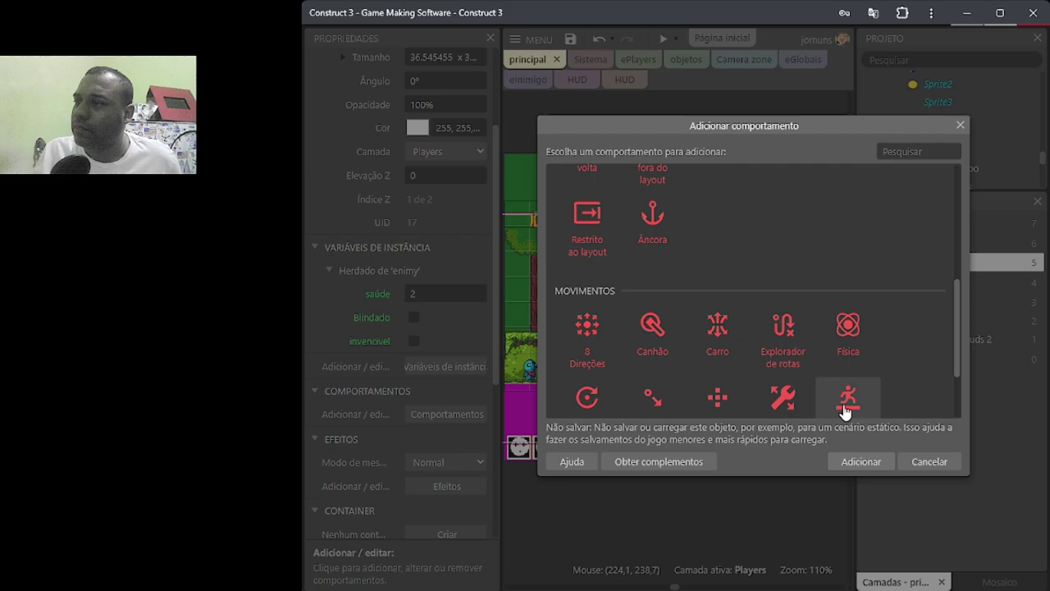
double_click(845, 408)
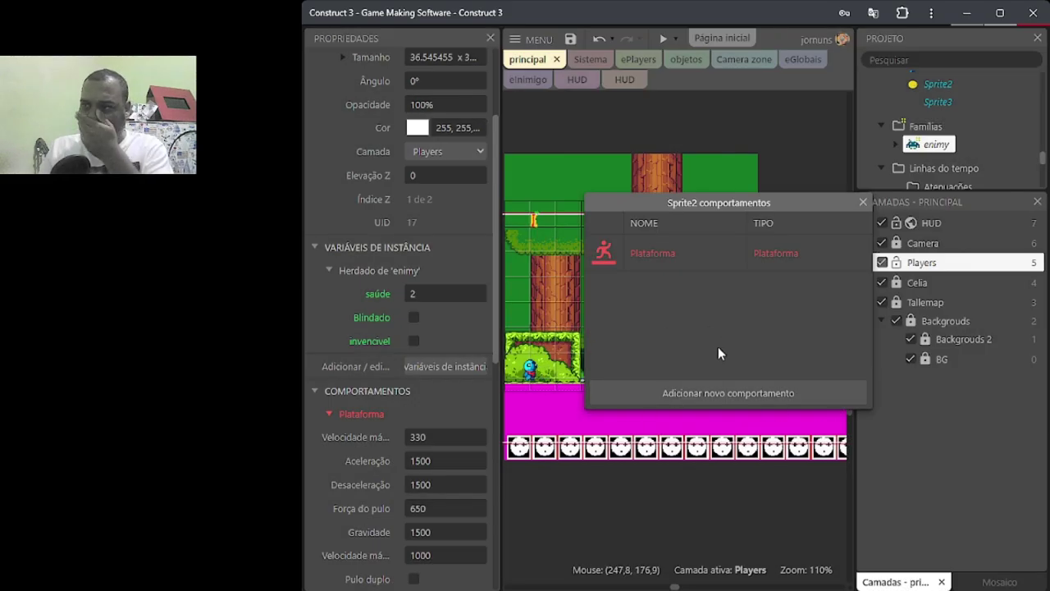
click(862, 203)
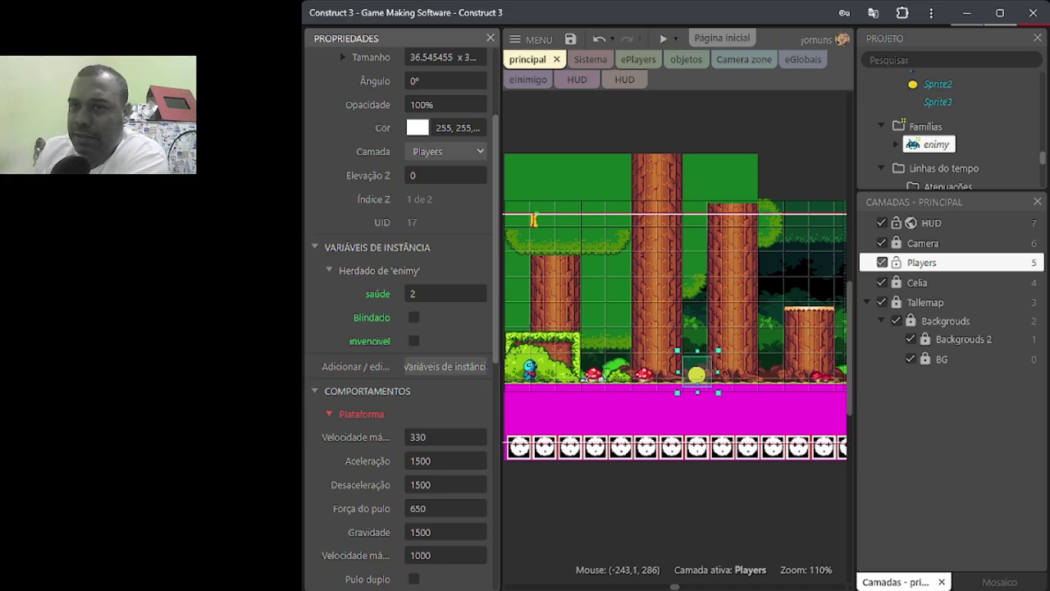
Step: Set the yellow sprite's Plataforma maximum speed to 40, with acceleration and deceleration both at 500
click(432, 444)
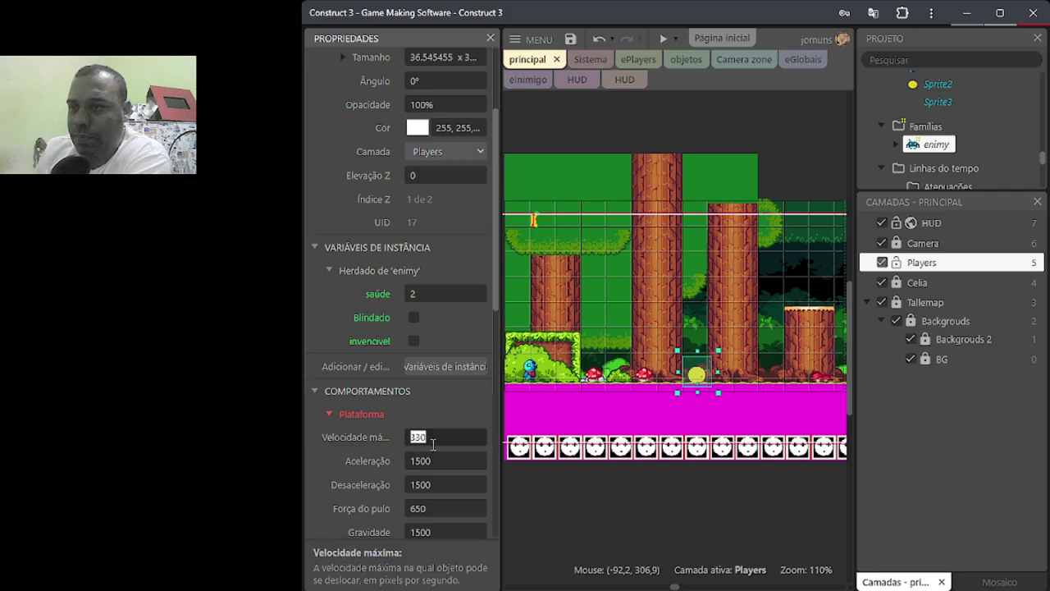
text(40)
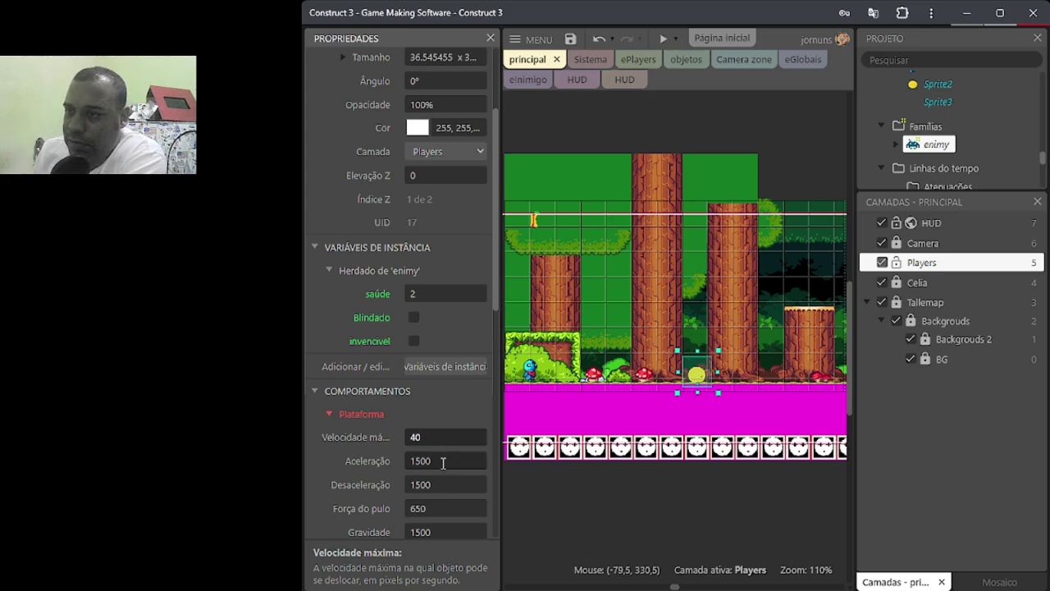
click(442, 462)
text(500)
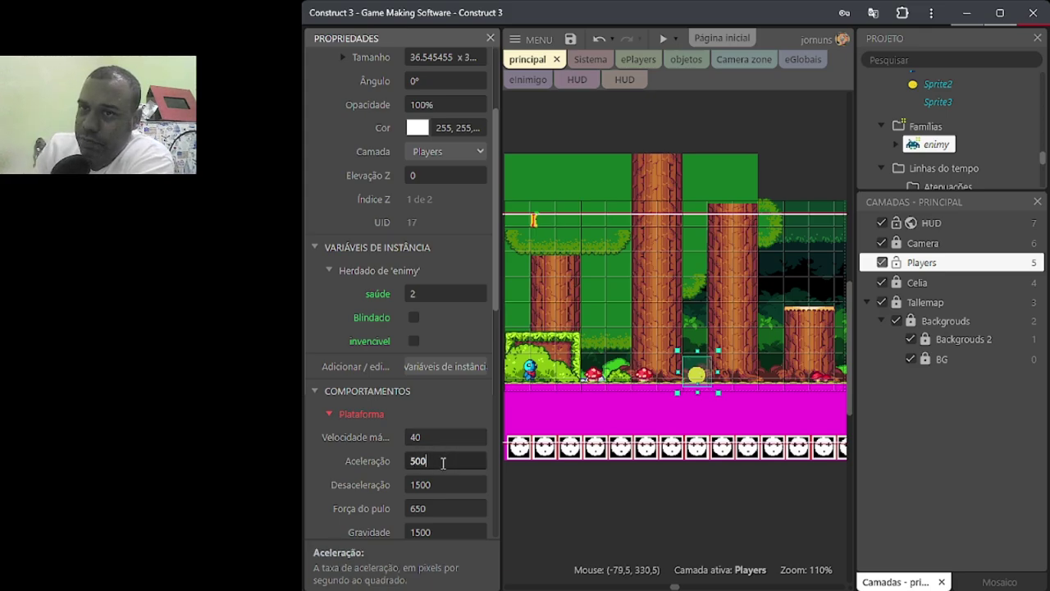
click(439, 483)
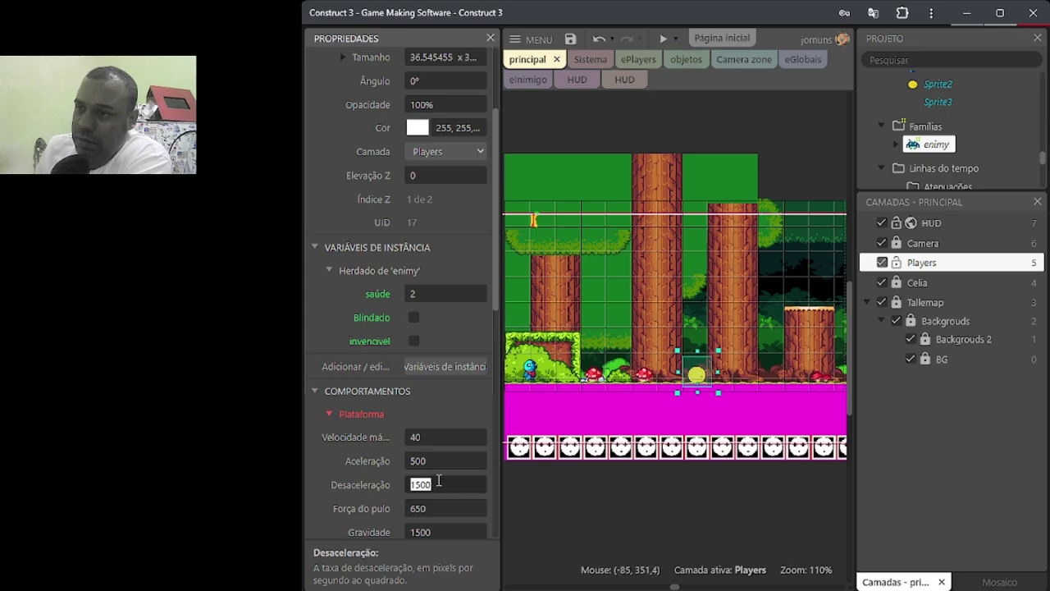
text(500)
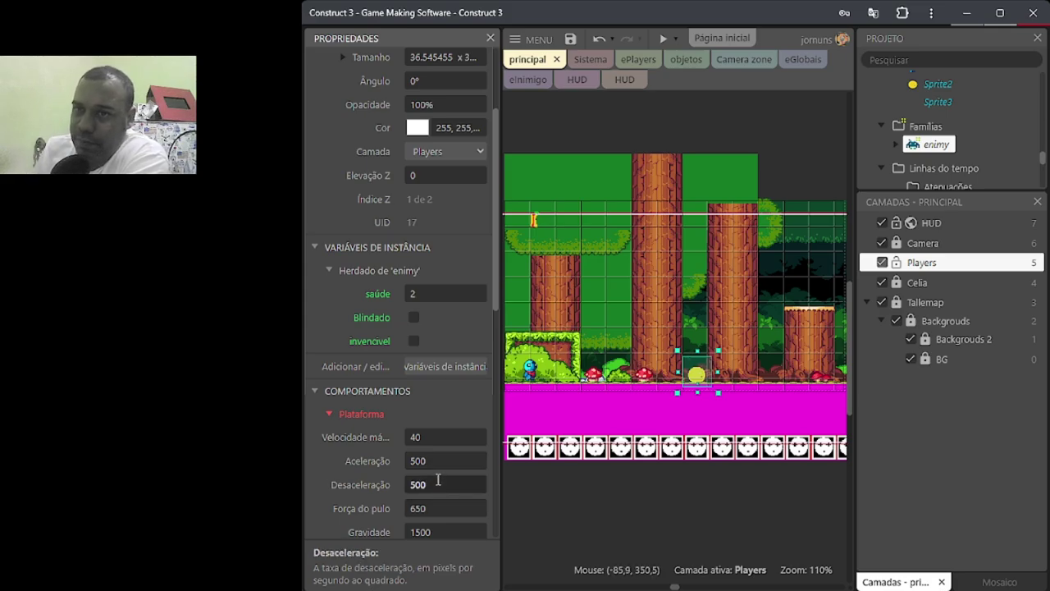
Step: Set the sprite's Plataforma jump strength to 250, gravity to 600 and maximum fall speed to 500
click(435, 507)
text(250)
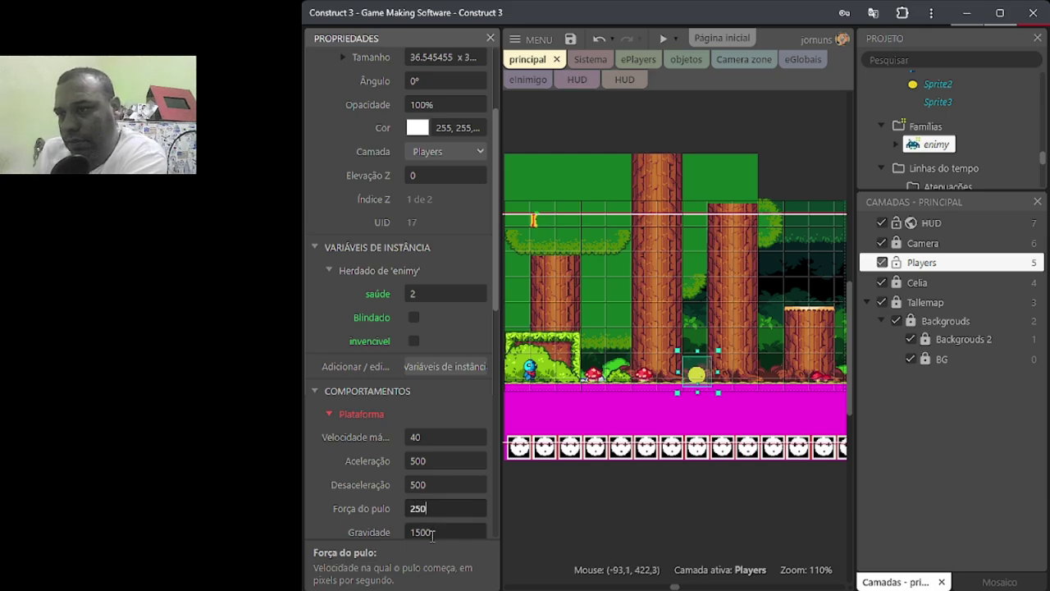
scroll(432, 534, down, 2)
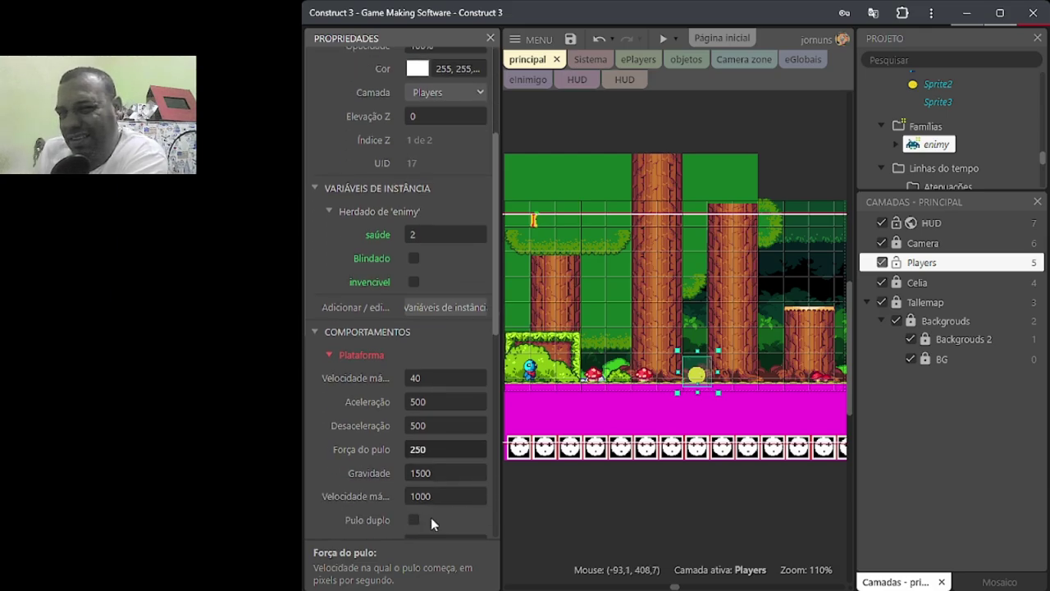
click(443, 465)
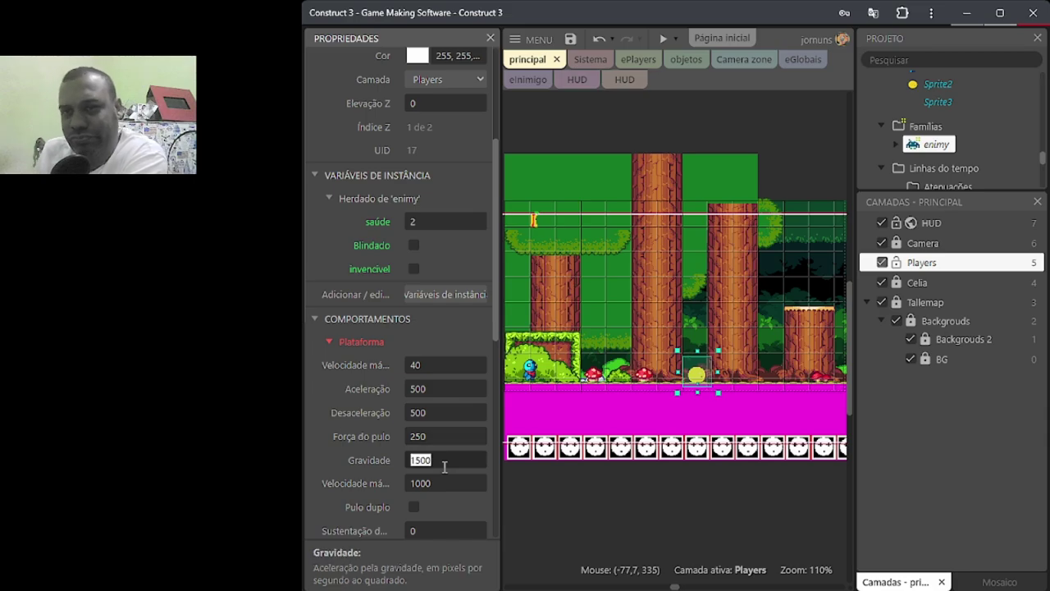
text(600)
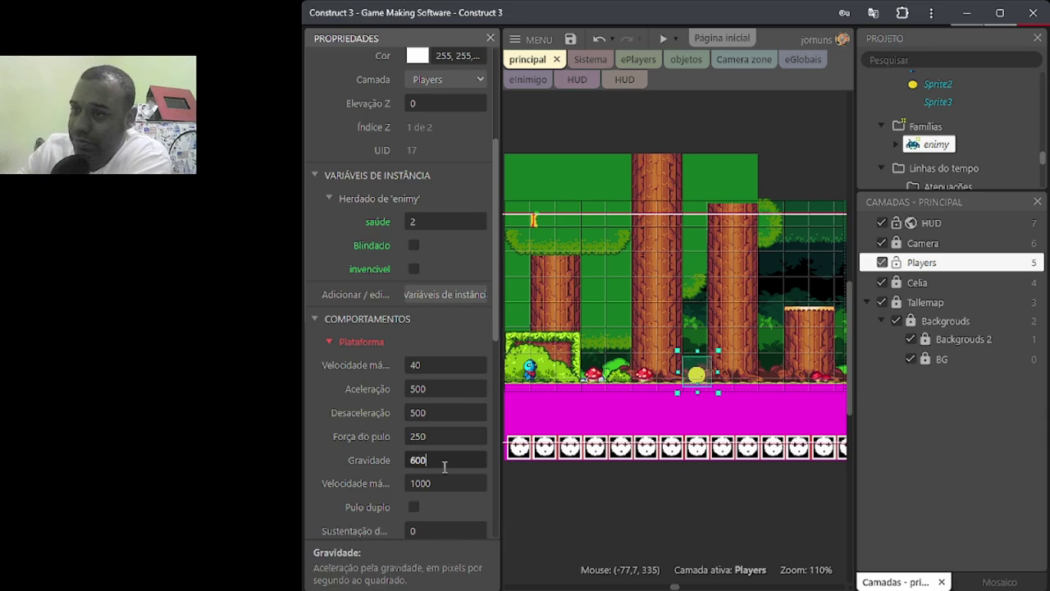
click(437, 483)
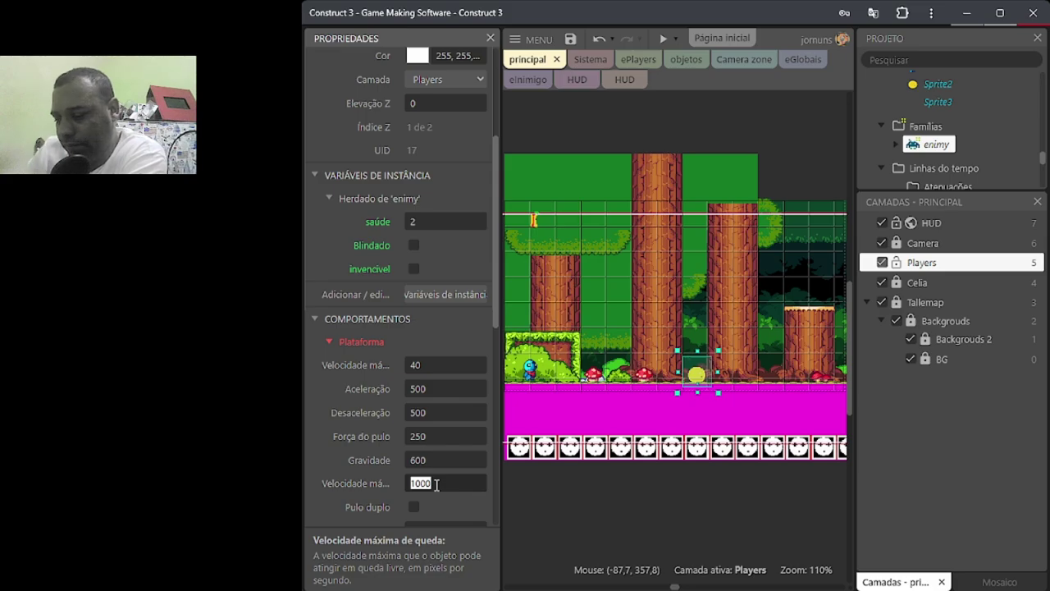
text(500)
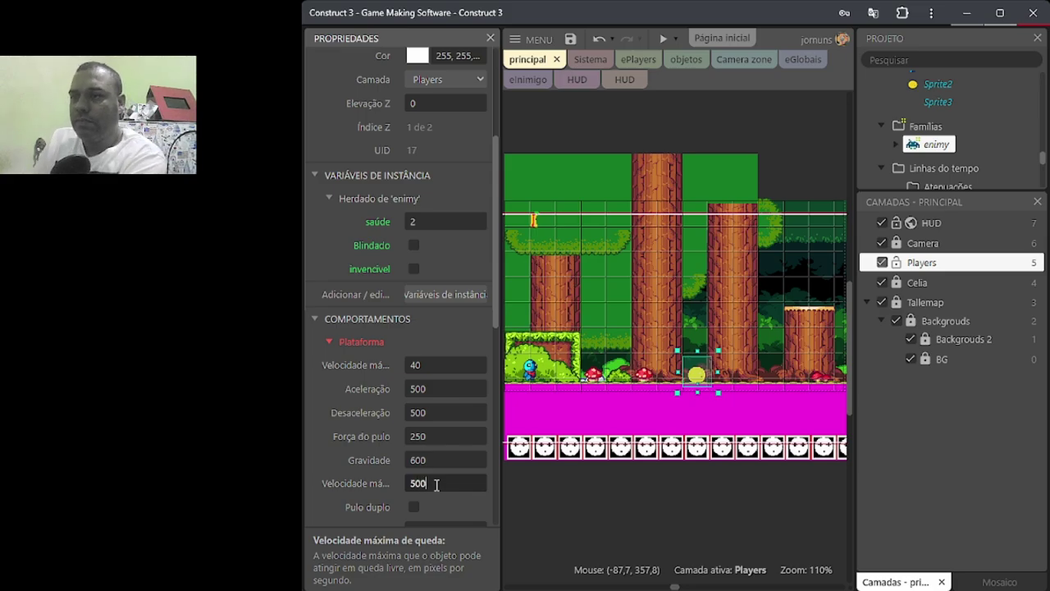
Step: Disable the default controls (Controles padrão) of the yellow sprite's Plataforma behavior
scroll(427, 480, down, 1)
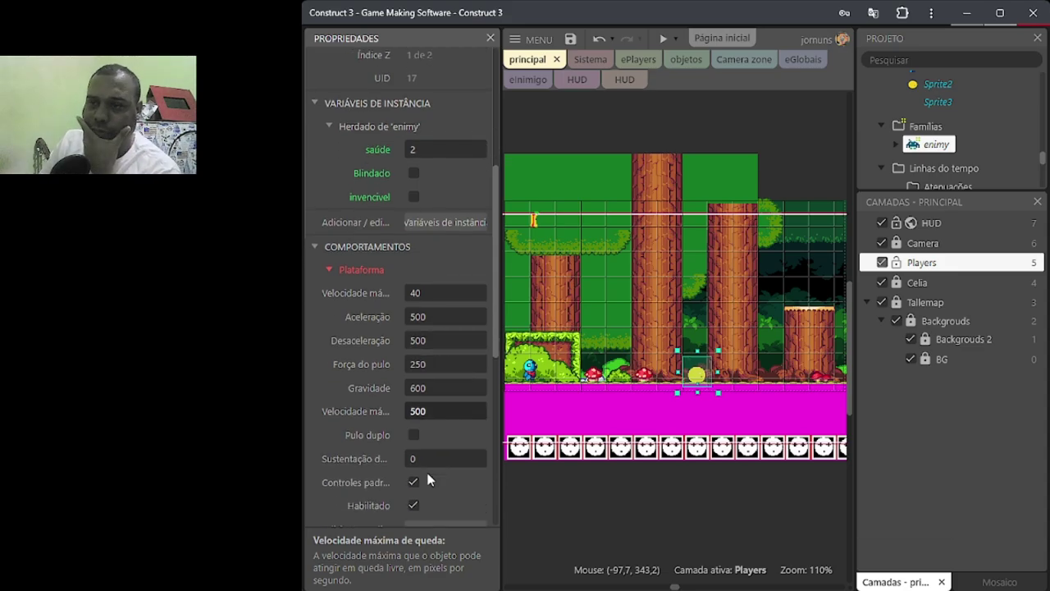
scroll(427, 480, down, 1)
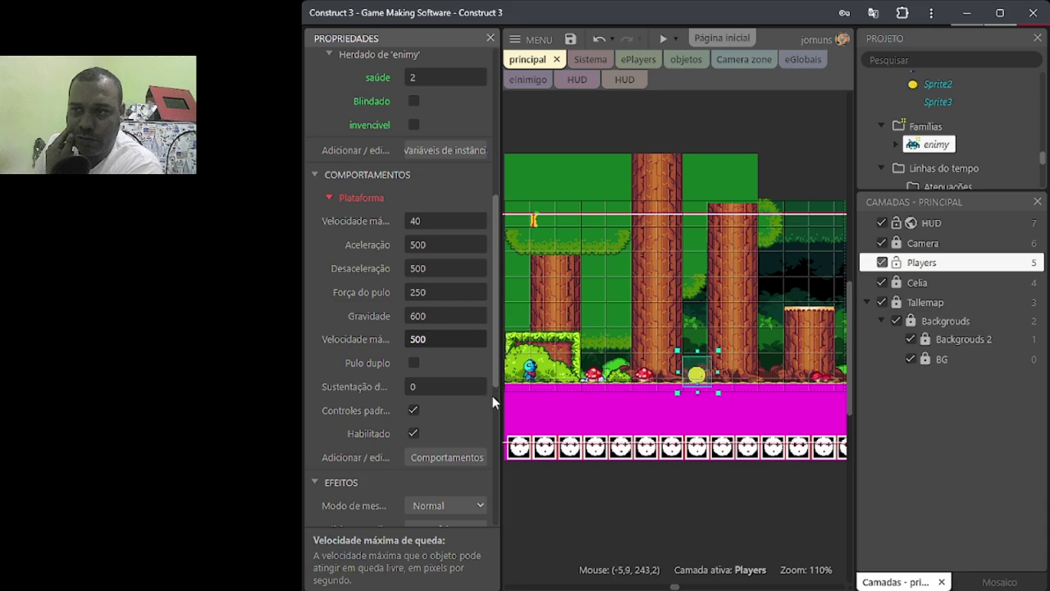
click(413, 410)
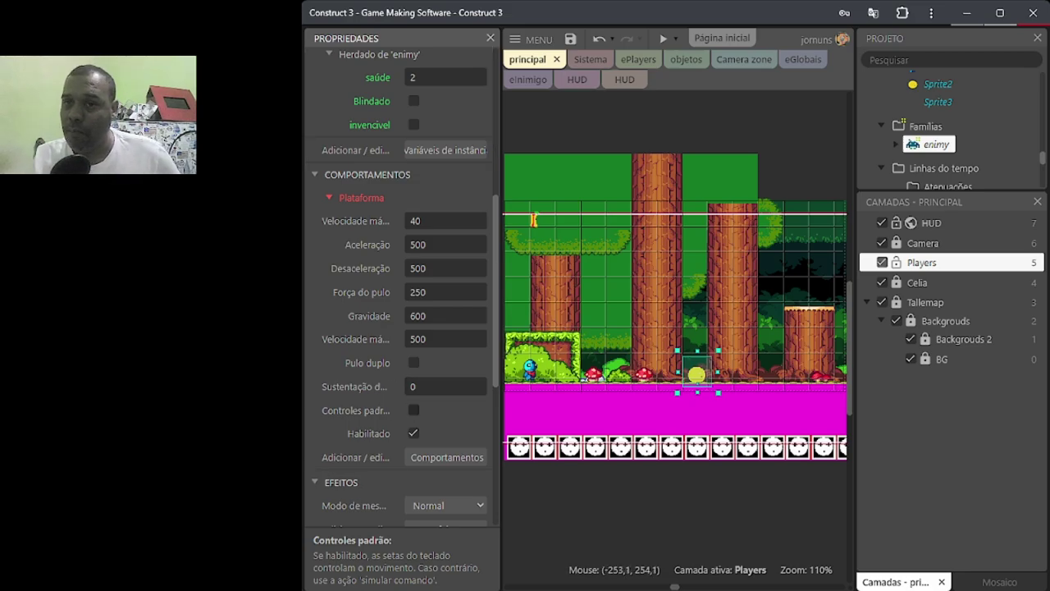
Step: Add the Brilho effect to the yellow sprite, leaving its brightness at the default
scroll(393, 386, down, 2)
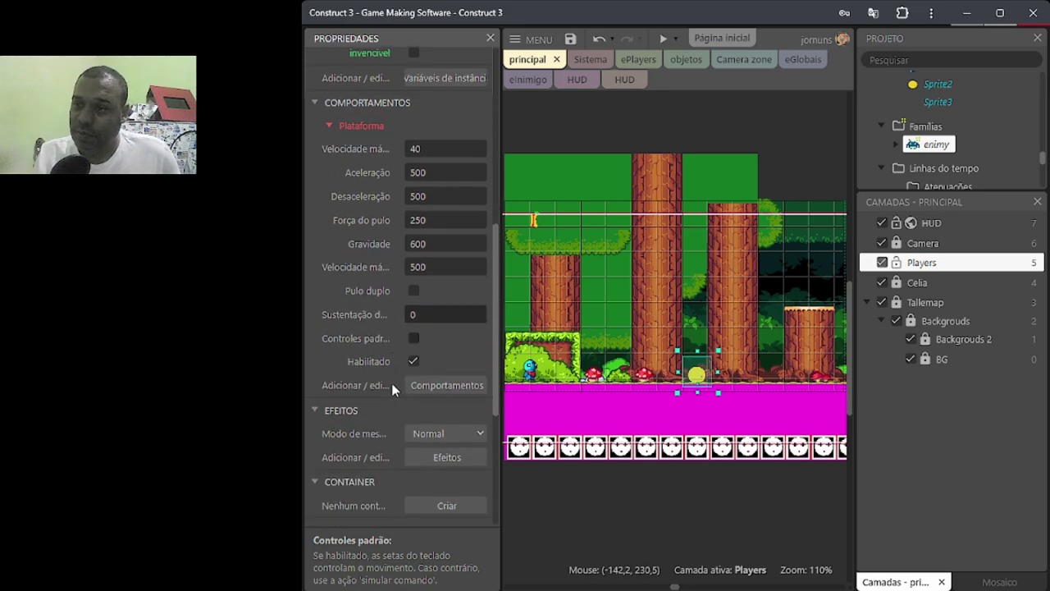
click(438, 462)
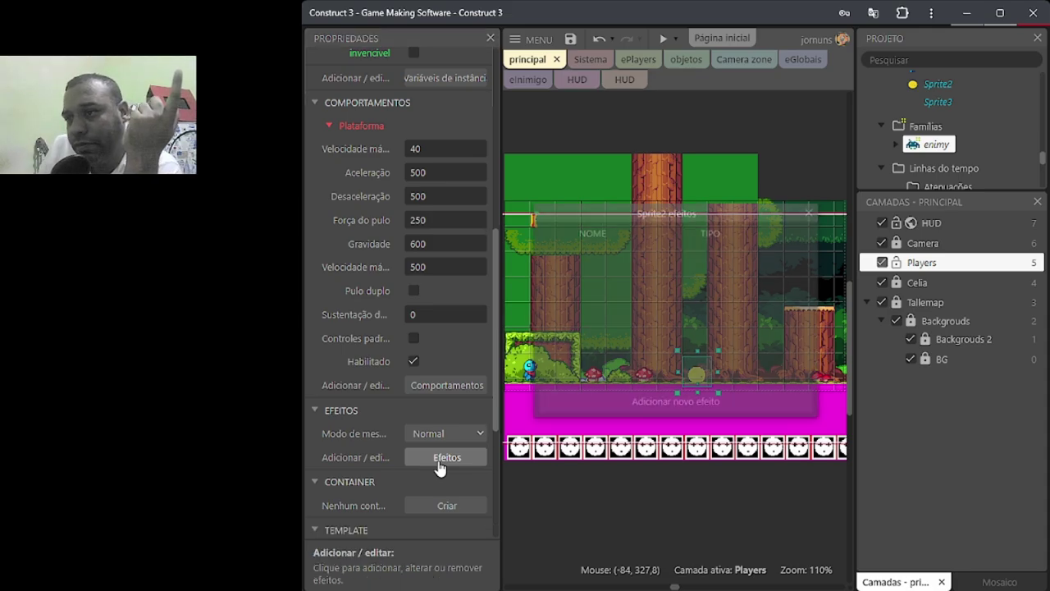
click(665, 406)
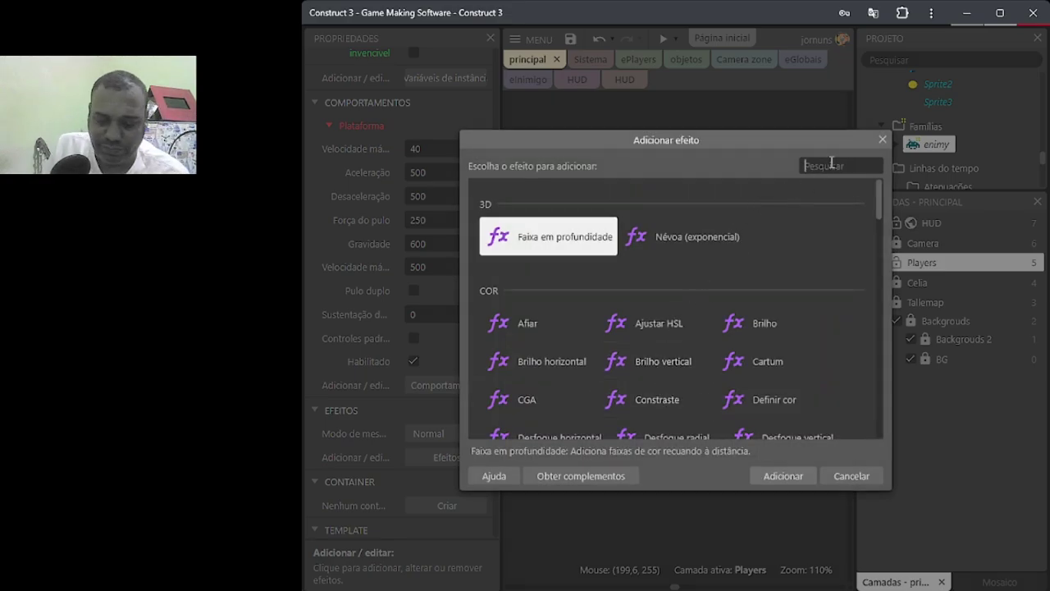
text(bl)
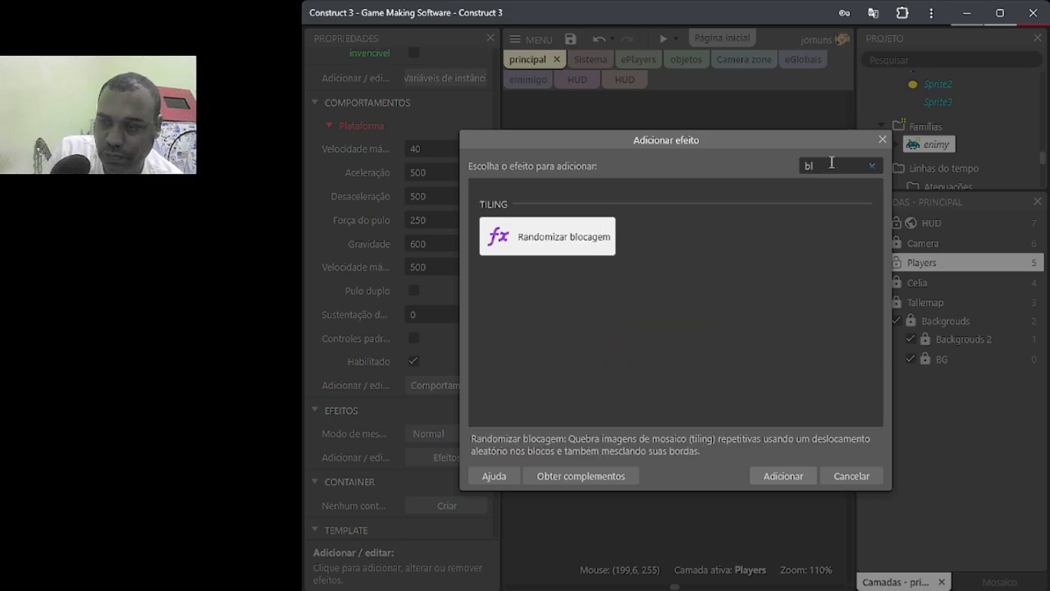
text(i)
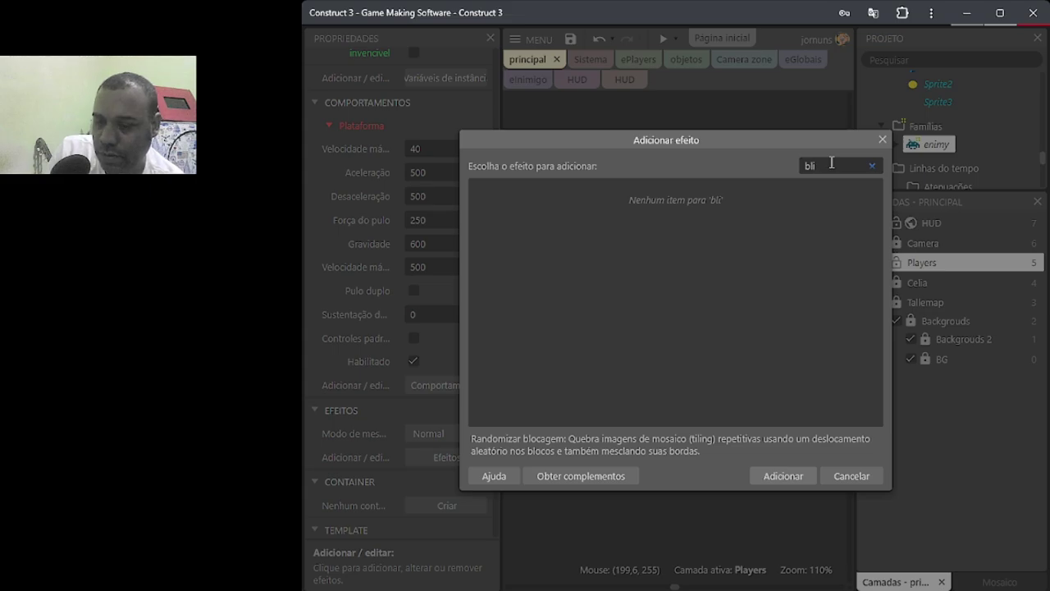
key(BackSpace)
key(BackSpace)
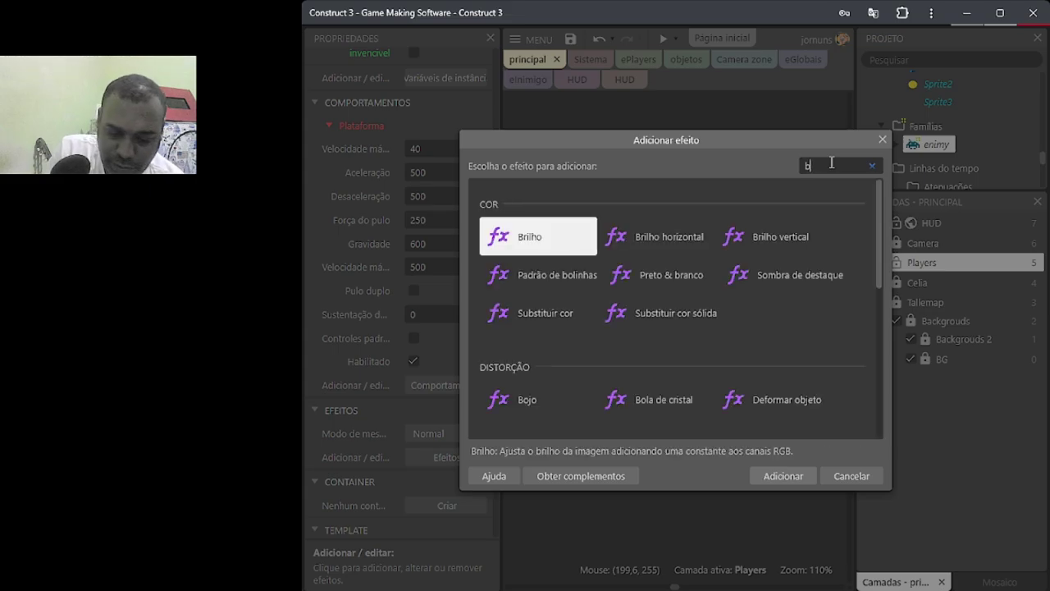
double_click(558, 243)
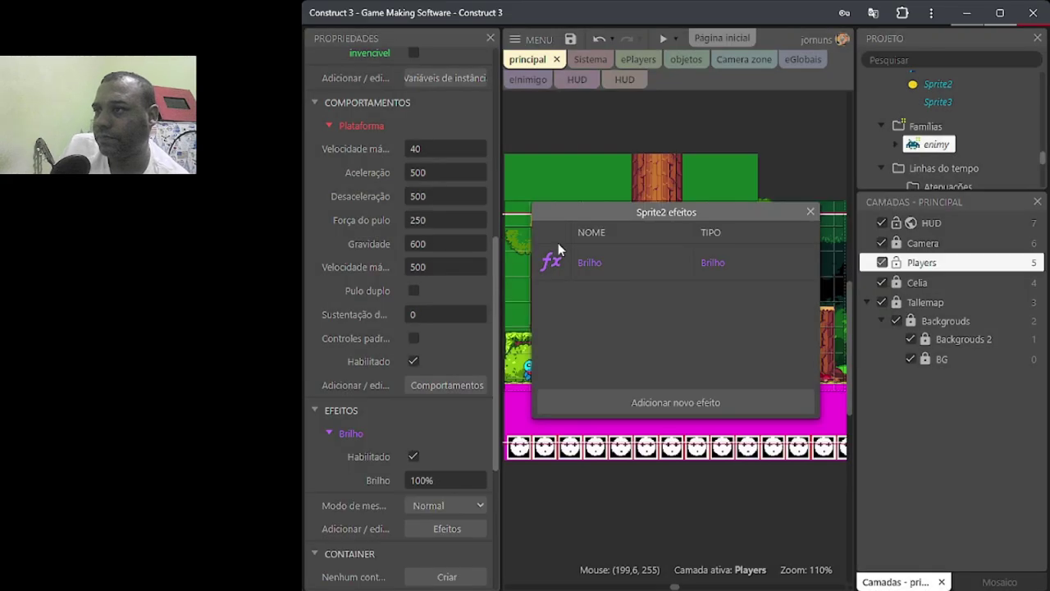
click(677, 405)
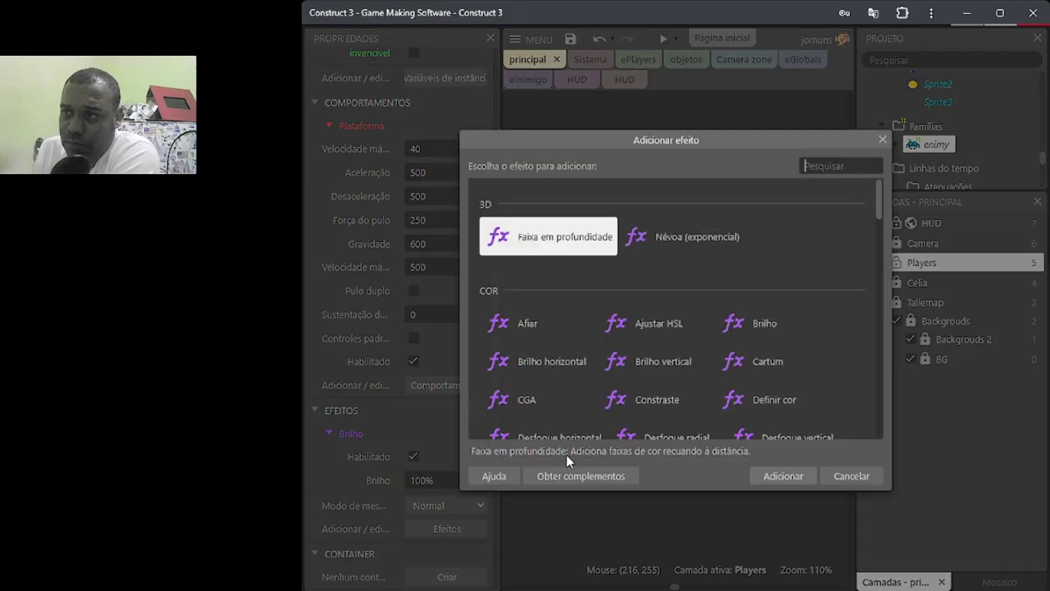
click(881, 140)
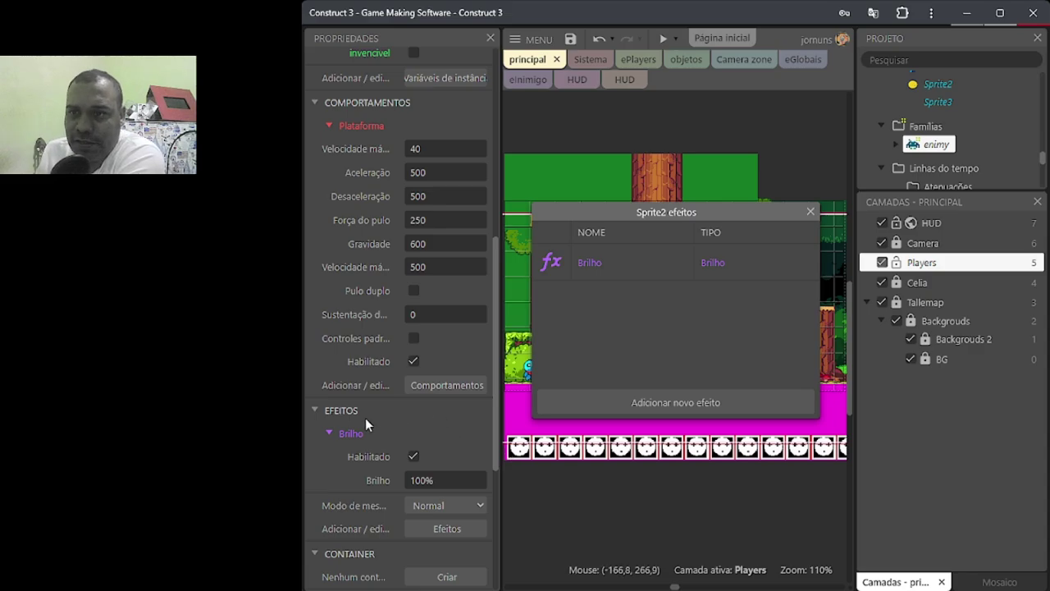
Step: Open the eInimigo event sheet from the project and close the sprite's effects list
scroll(432, 493, down, 3)
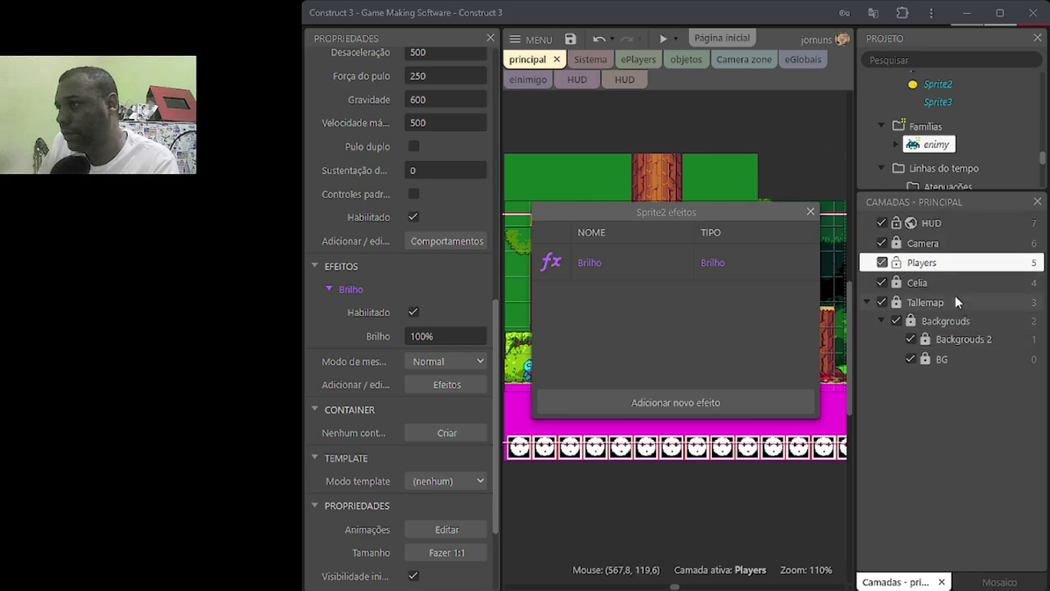
scroll(943, 139, up, 3)
scroll(945, 137, up, 5)
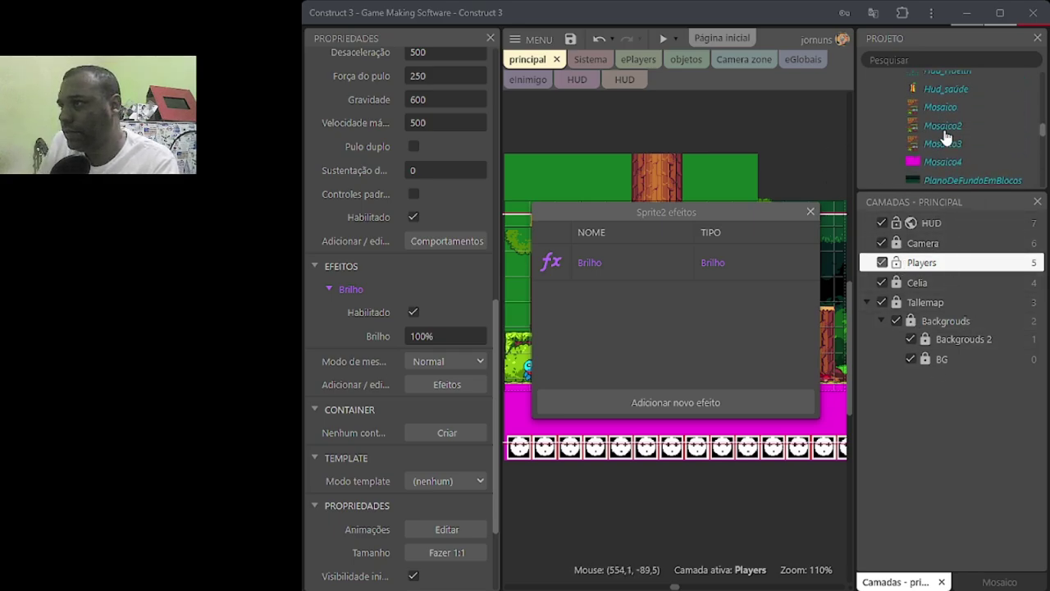
scroll(945, 138, up, 1)
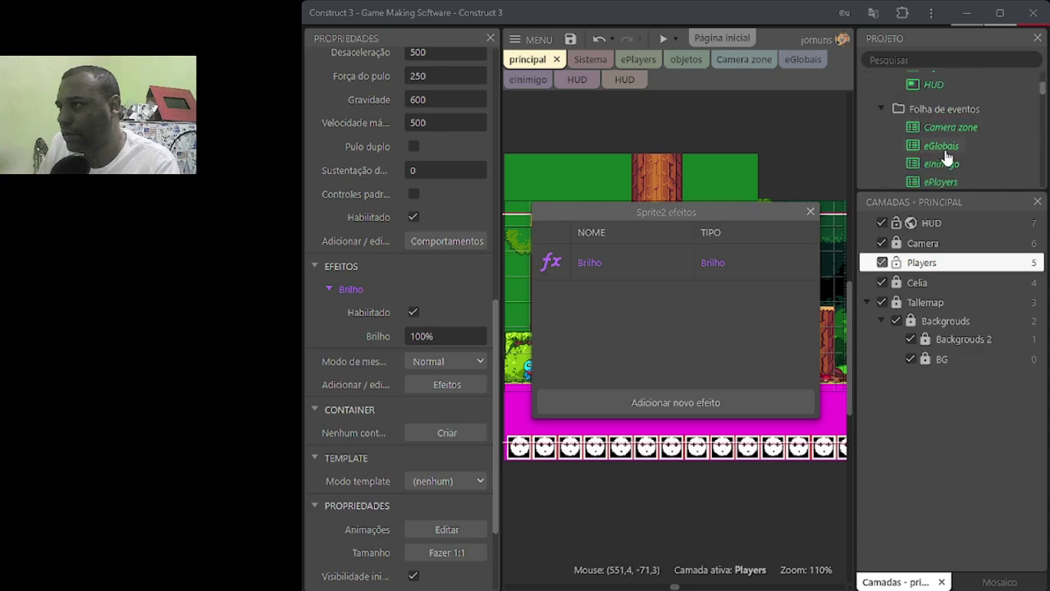
double_click(941, 163)
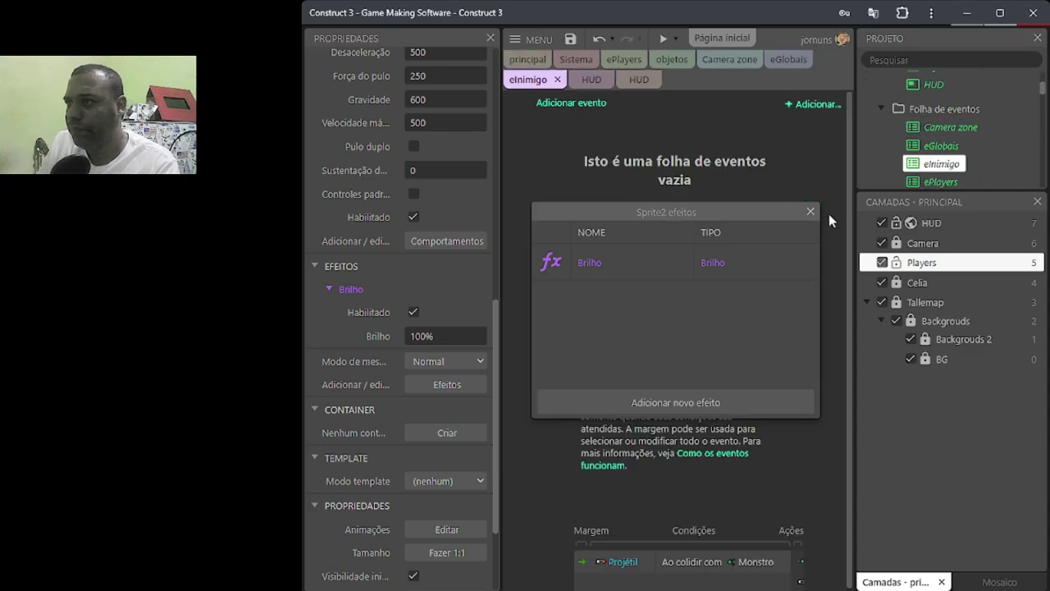
click(810, 212)
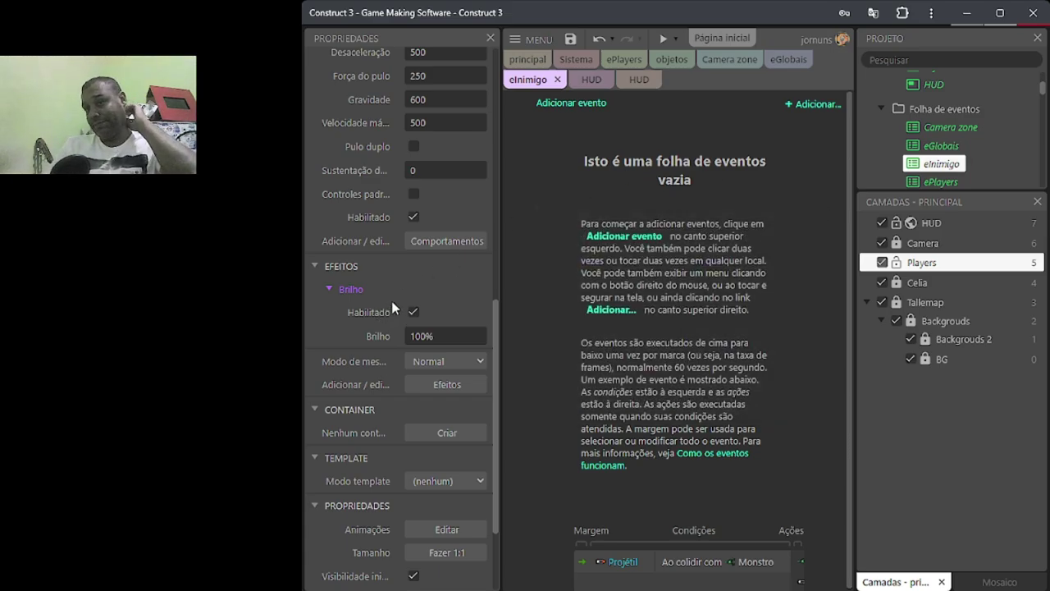
Step: Add an event group named "IA inimiga" to the empty eInimigo event sheet
right_click(664, 119)
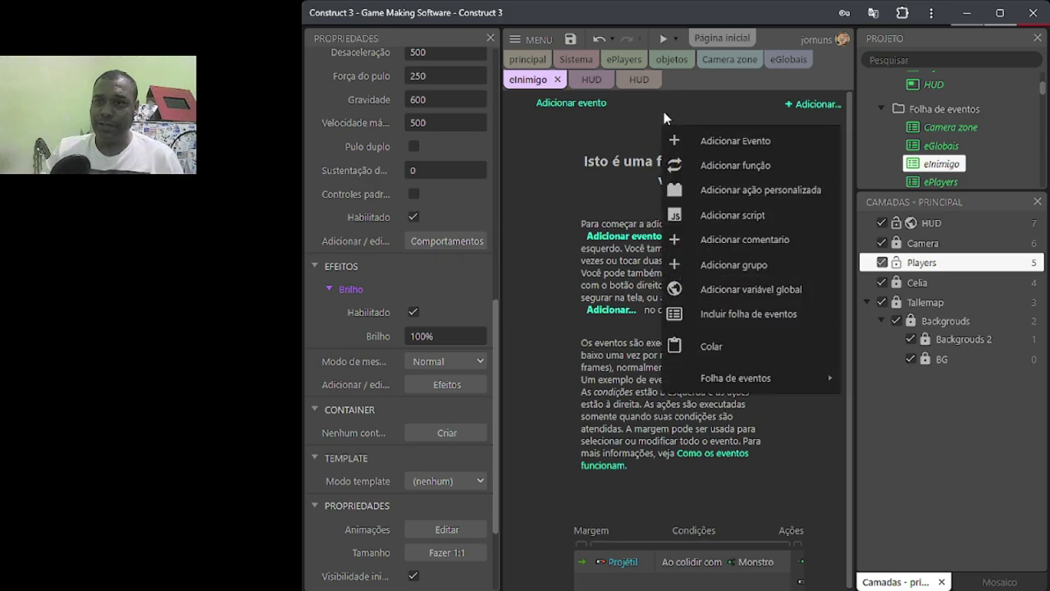
click(734, 264)
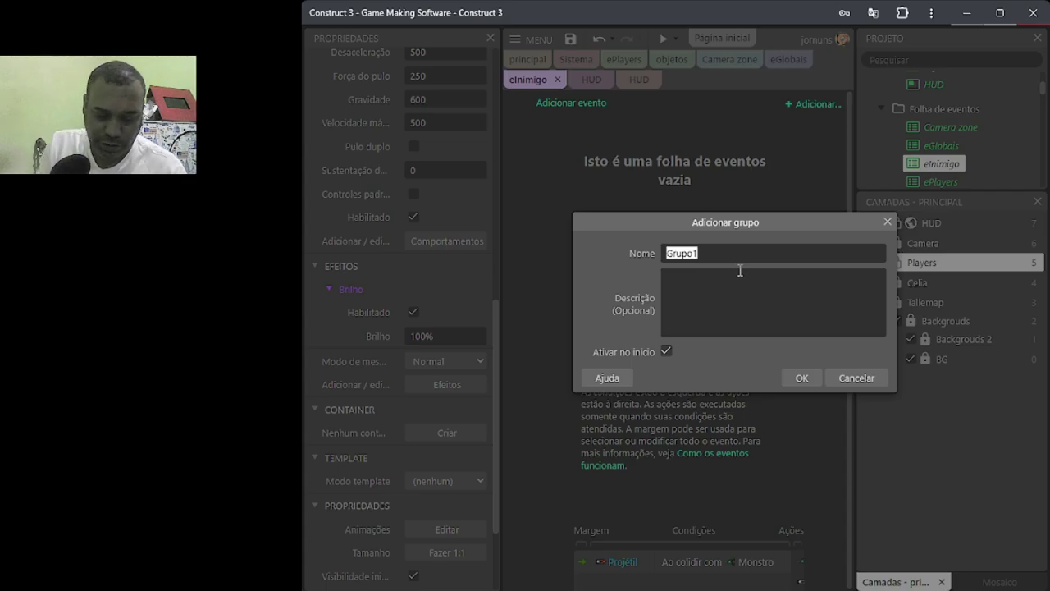
text(IA)
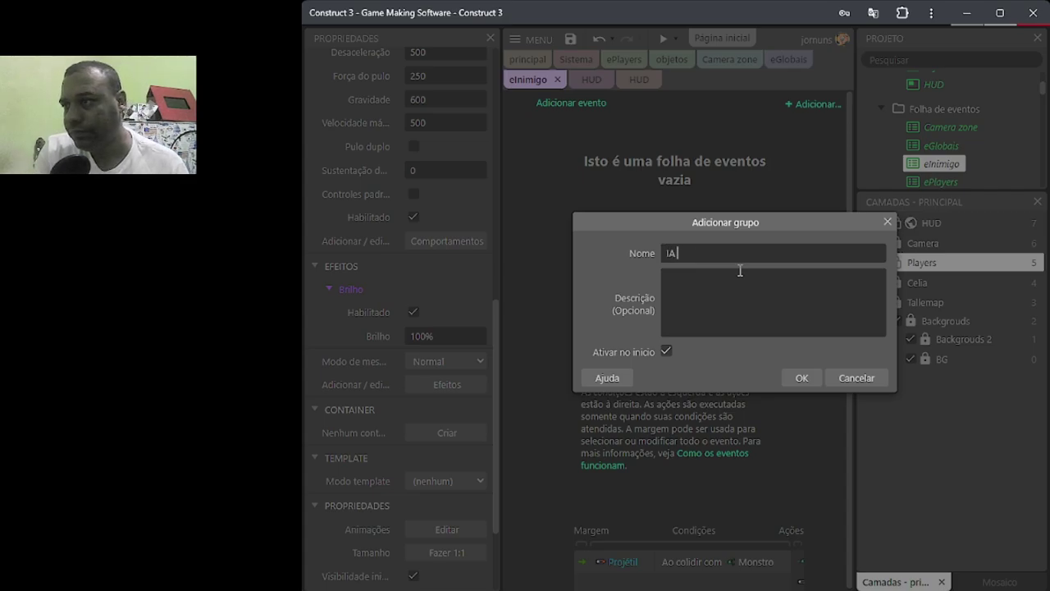
text( ini)
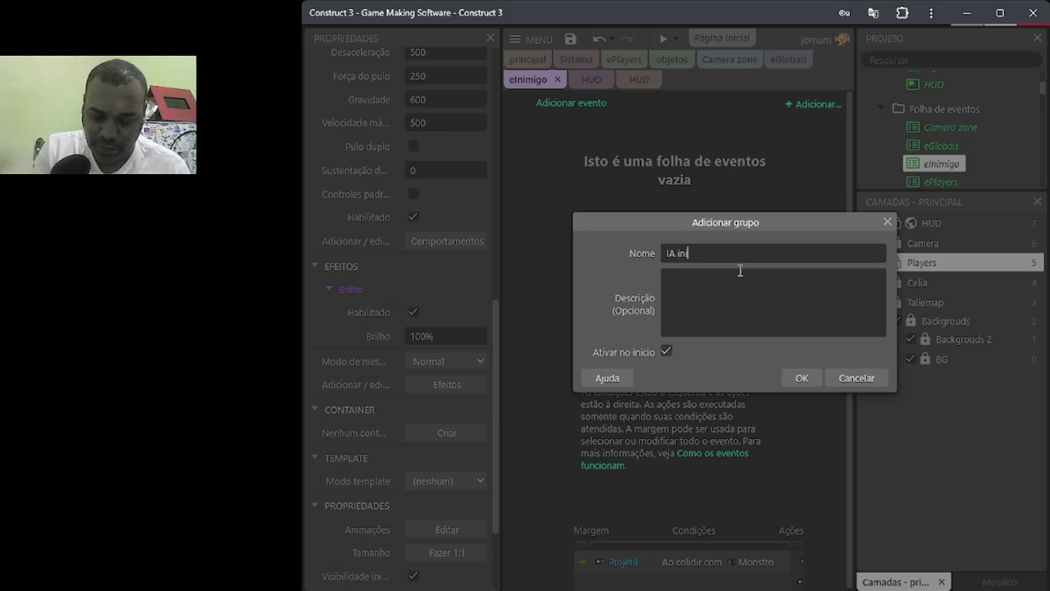
text(miga)
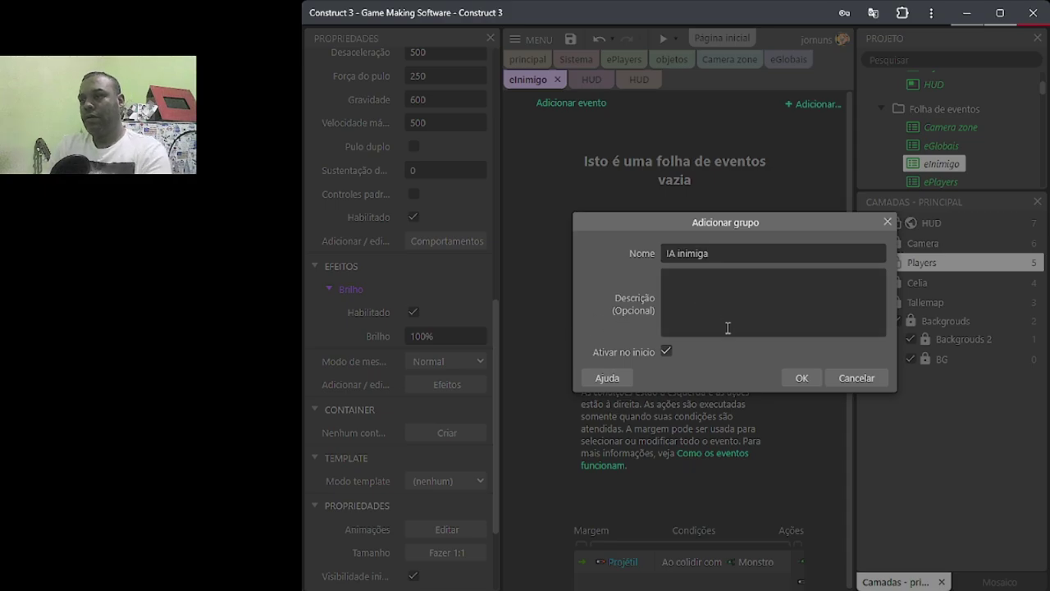
click(800, 379)
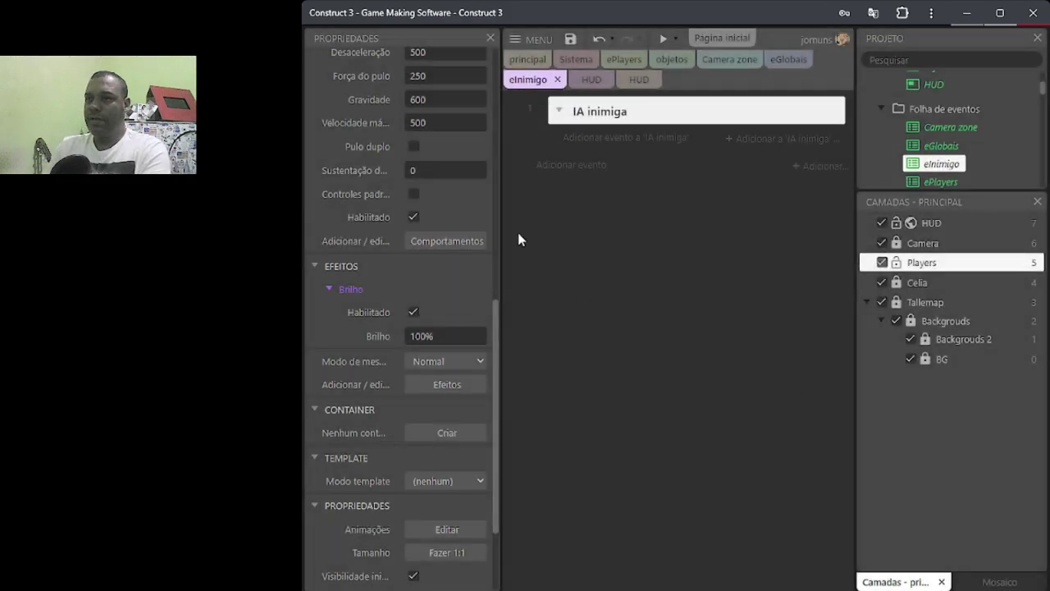
Step: Add a subgroup named "sline" inside the "IA inimiga" group
right_click(593, 147)
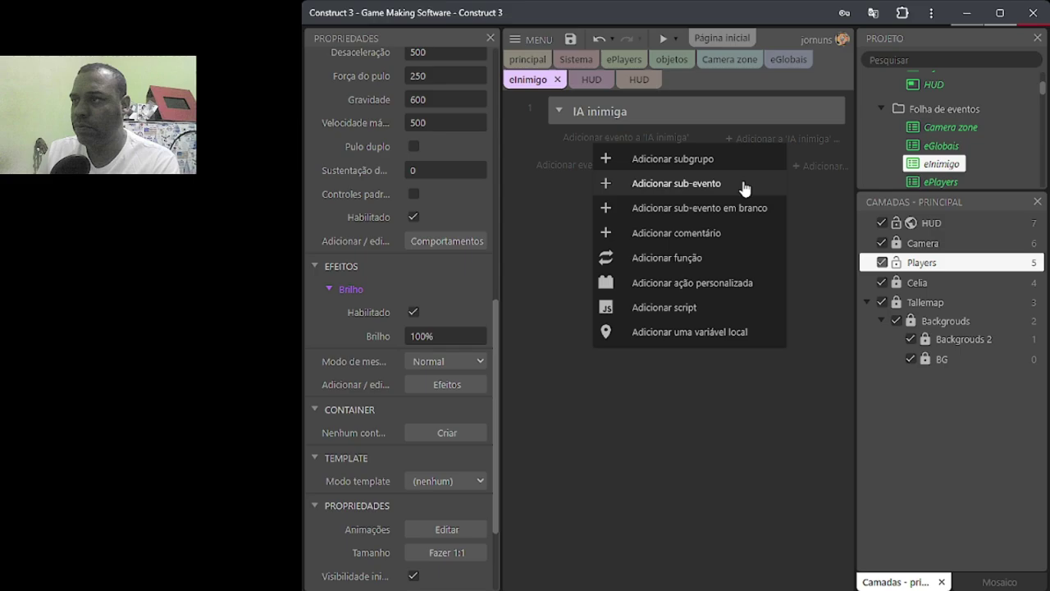
click(690, 161)
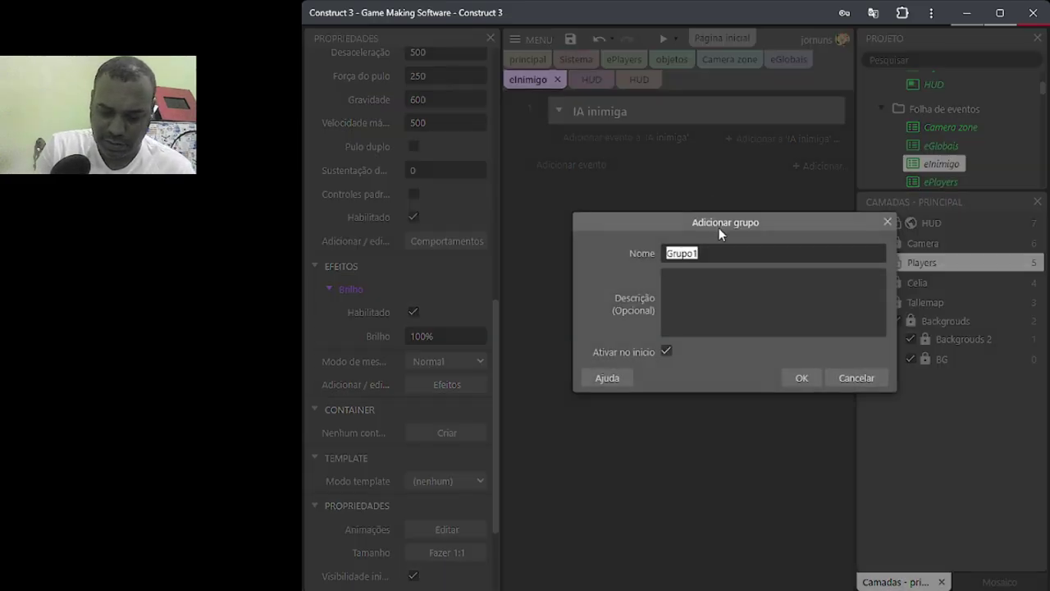
text(sline)
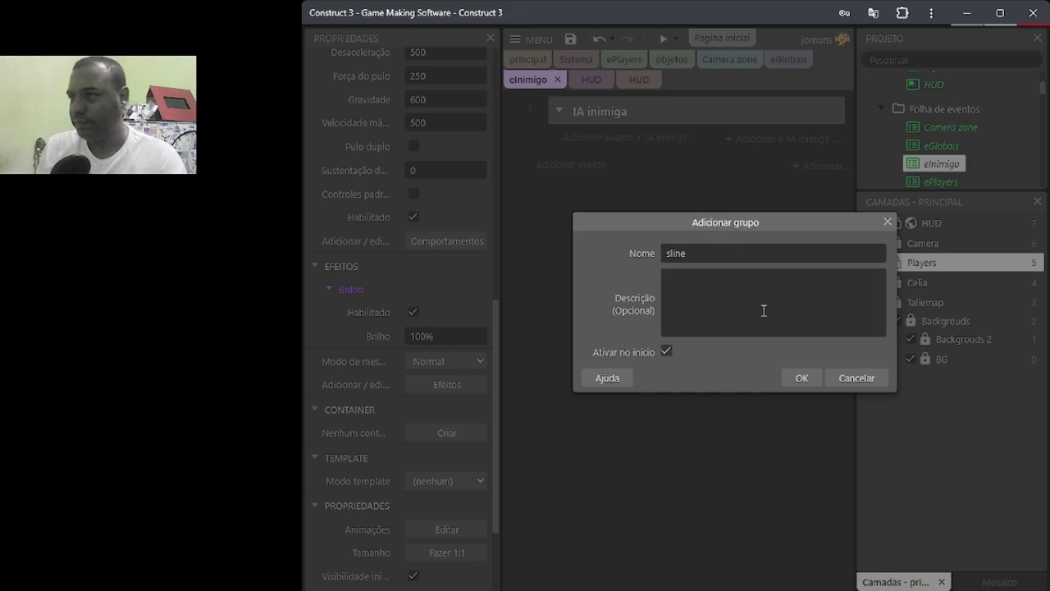
click(797, 380)
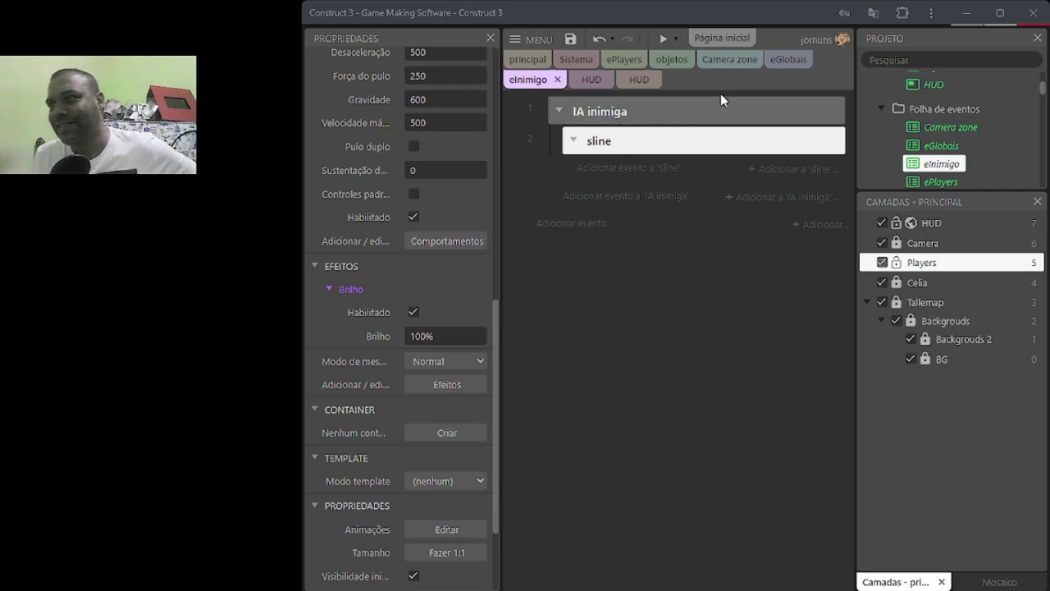
click(734, 10)
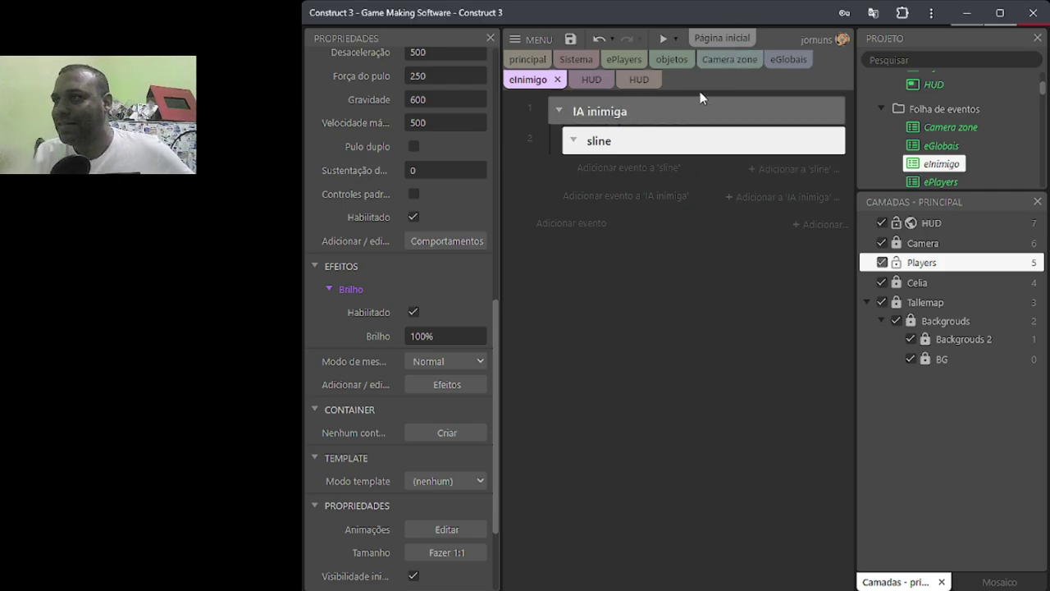
click(620, 65)
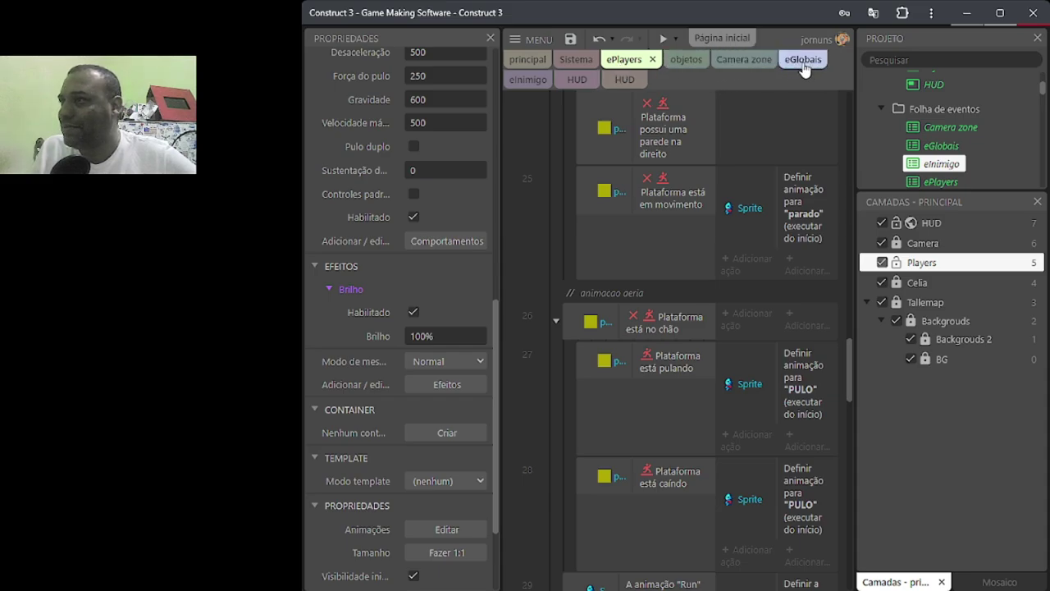
click(527, 79)
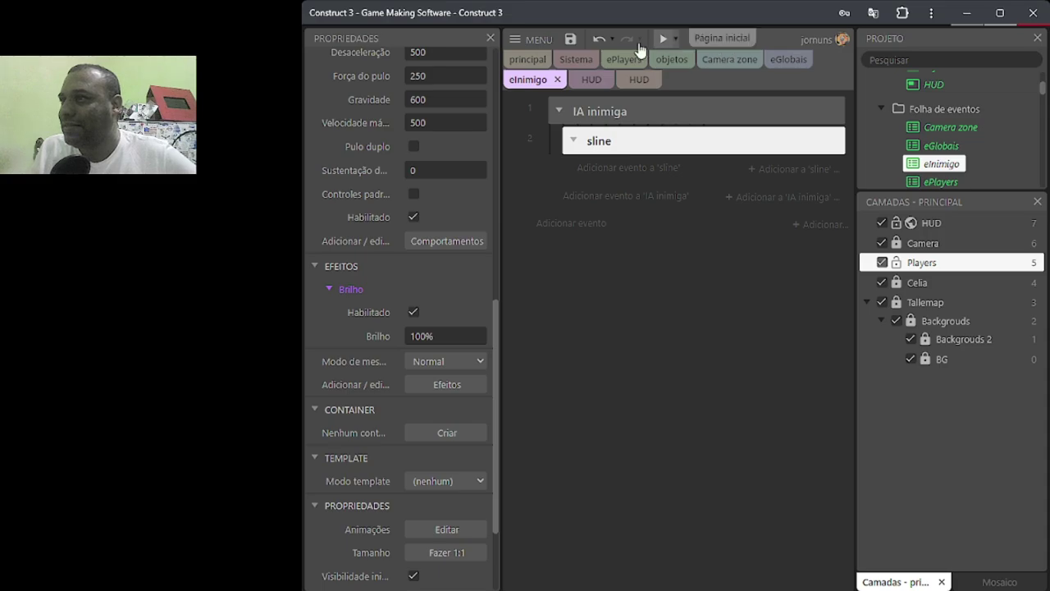
Step: In the principal layout, add a String instance variable named Direcao with initial value Left to the yellow sprite
click(527, 59)
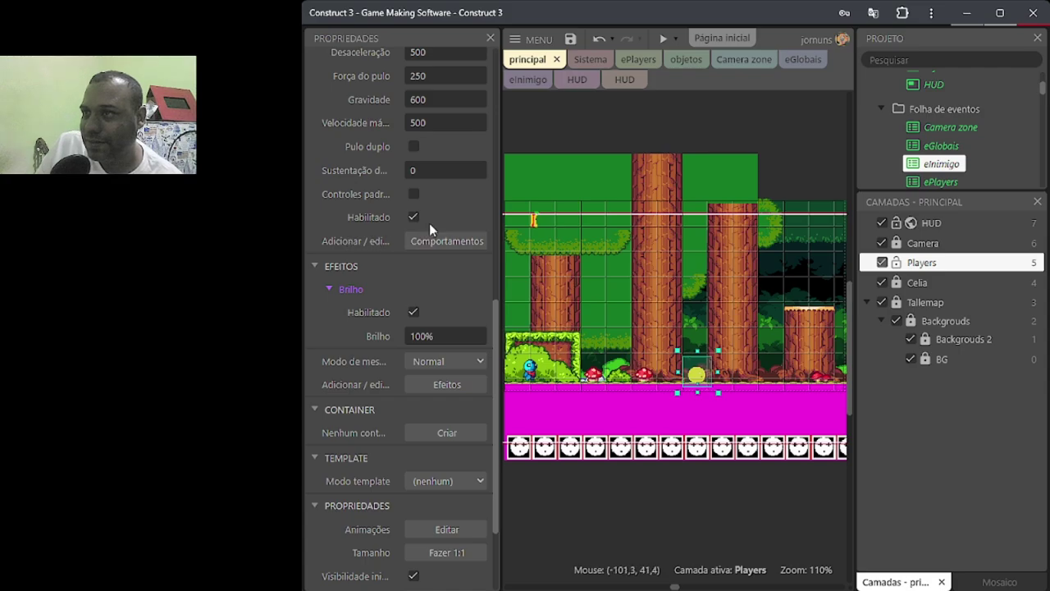
scroll(444, 213, up, 4)
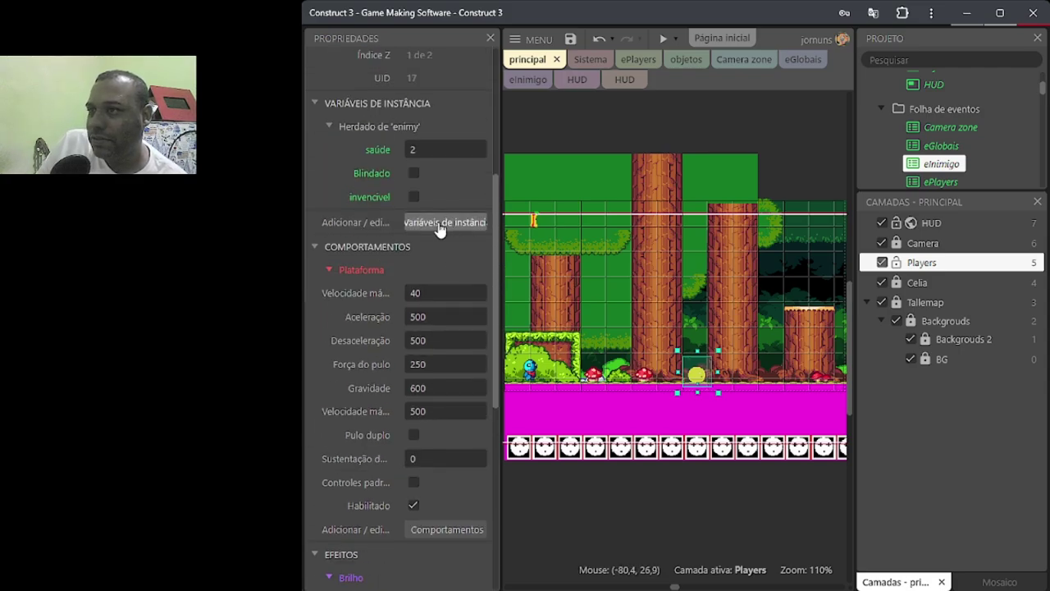
click(445, 223)
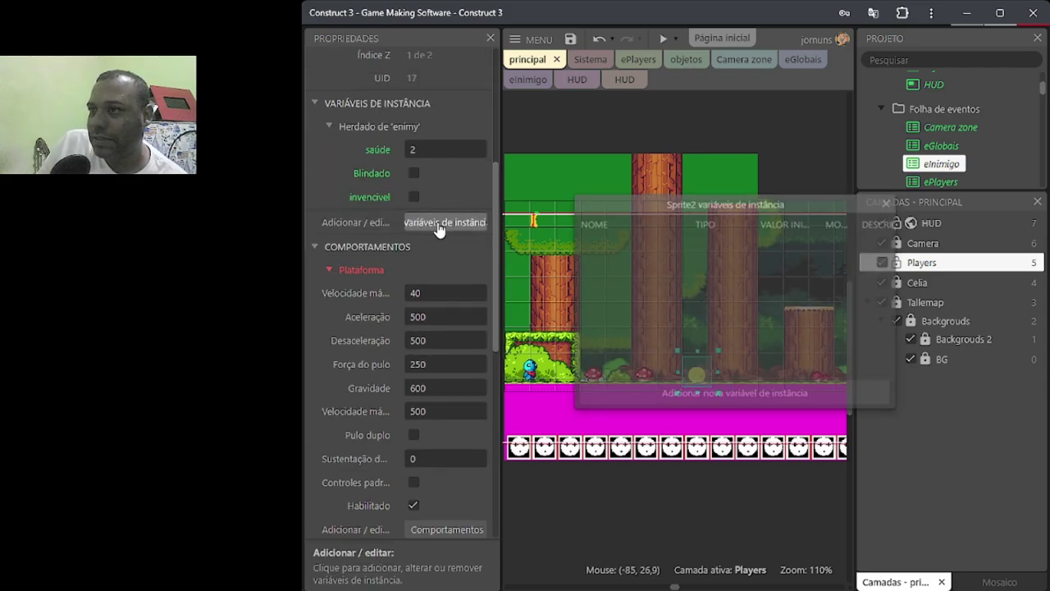
click(686, 393)
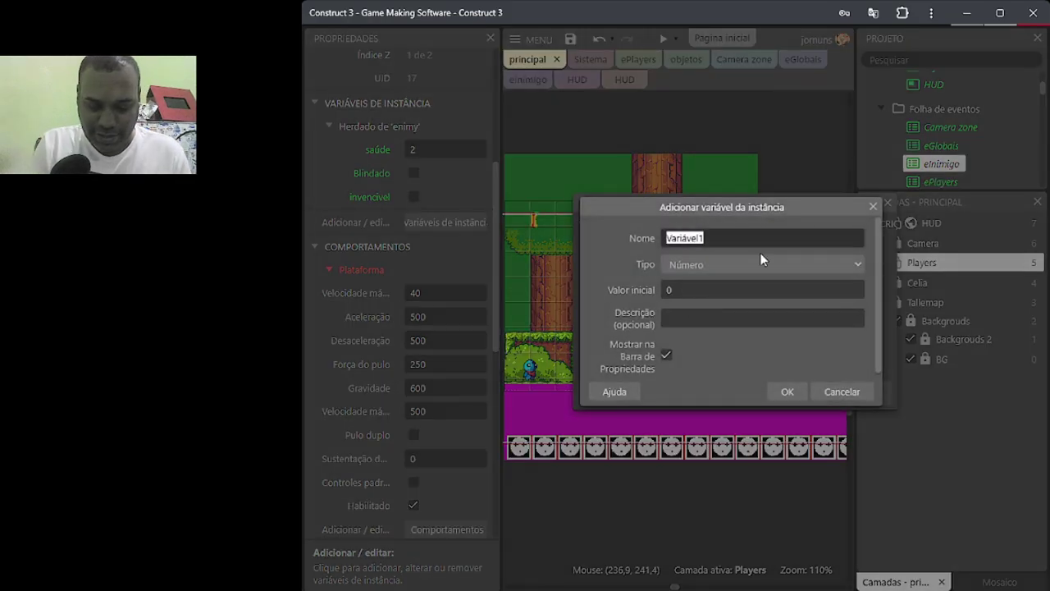
text(Dire)
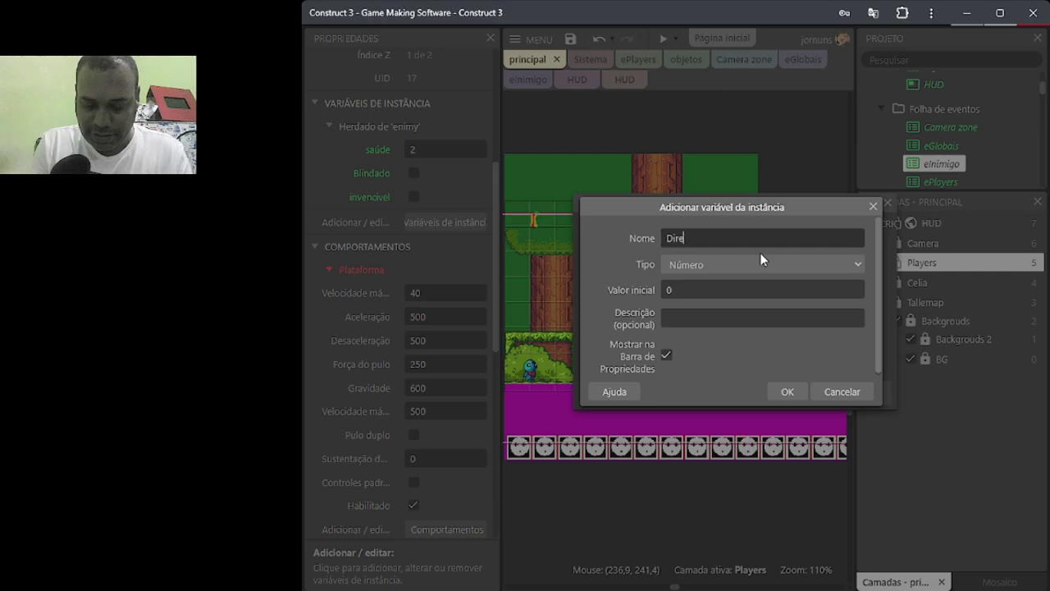
text(cac)
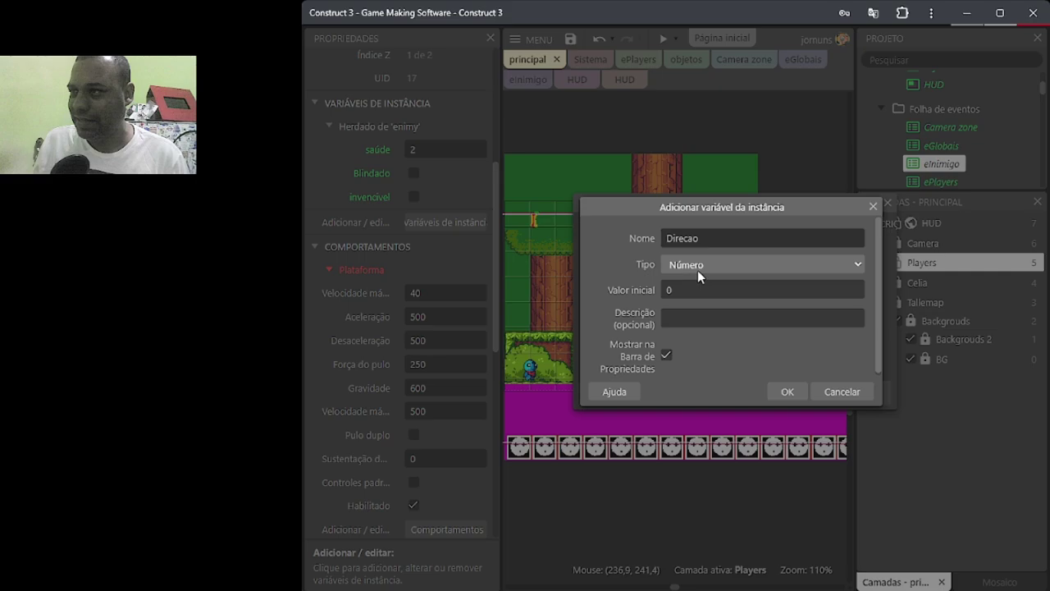
key(Down)
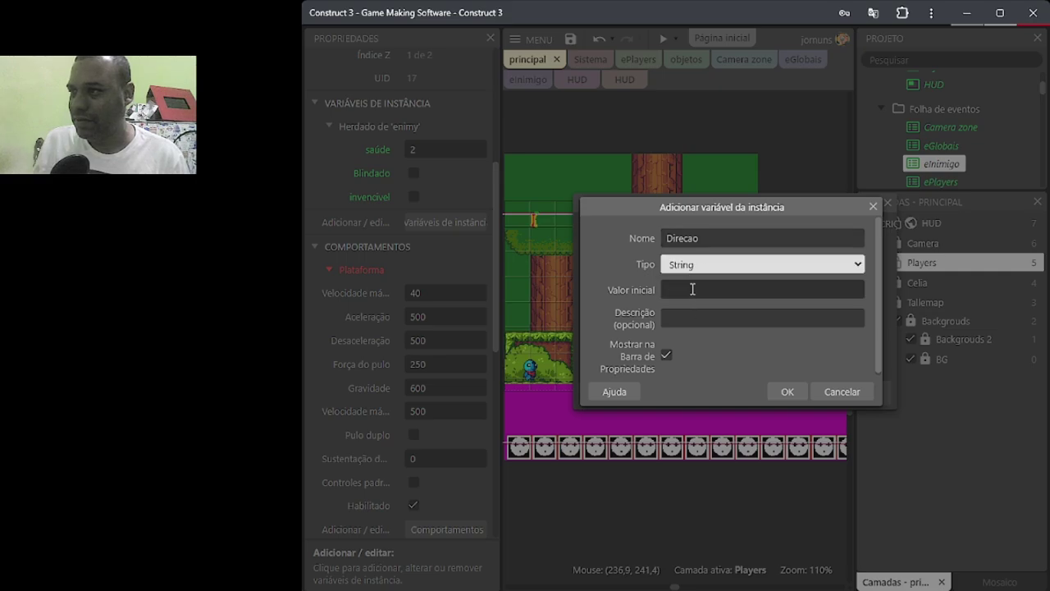
click(692, 289)
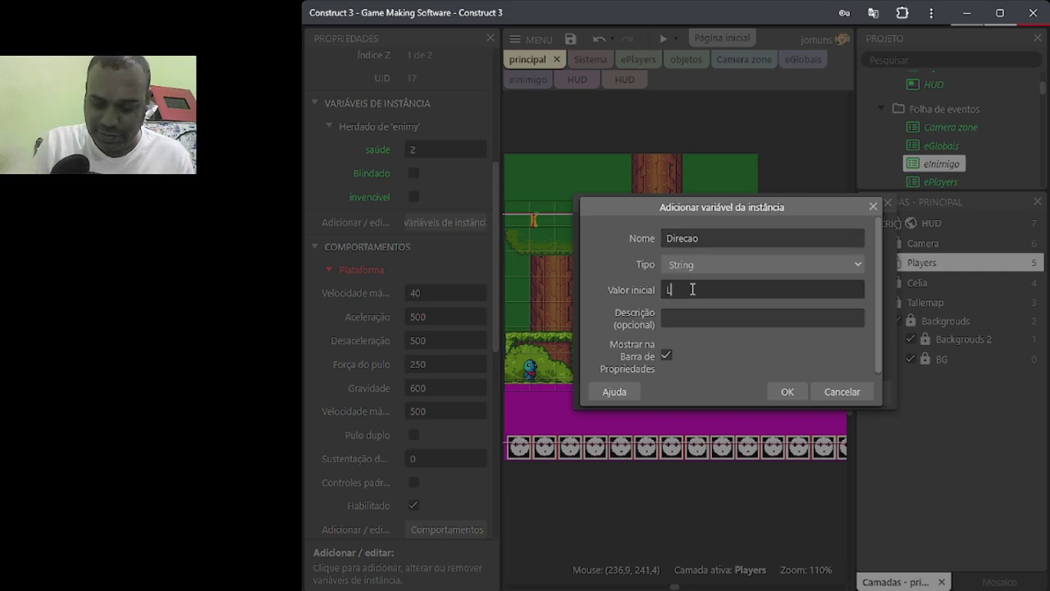
text(Left)
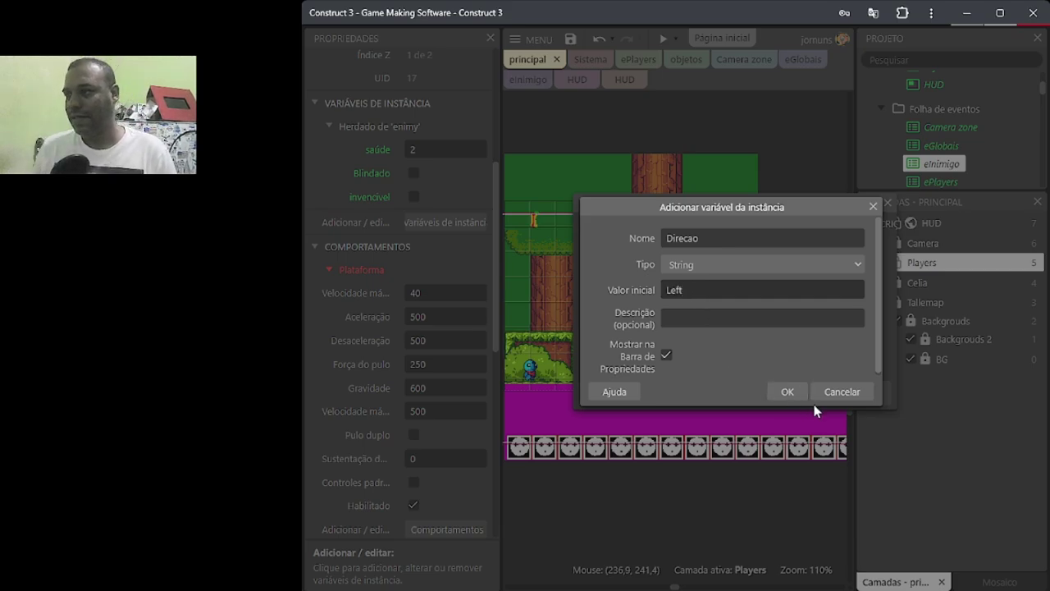
click(788, 394)
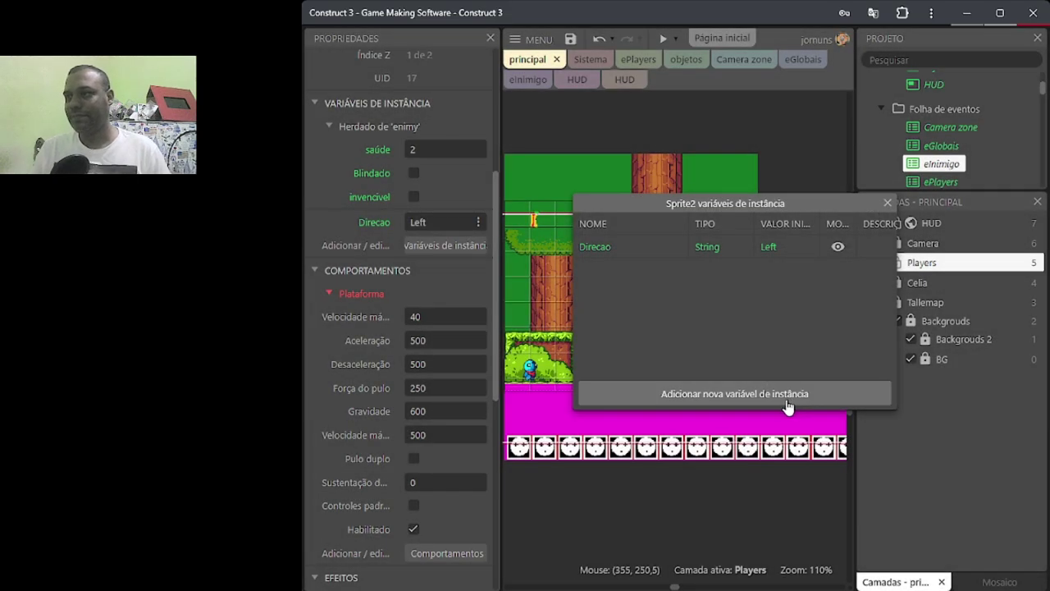
Step: Set the Direcao variable's initial value to direita and close the instance variables list
double_click(770, 247)
double_click(722, 287)
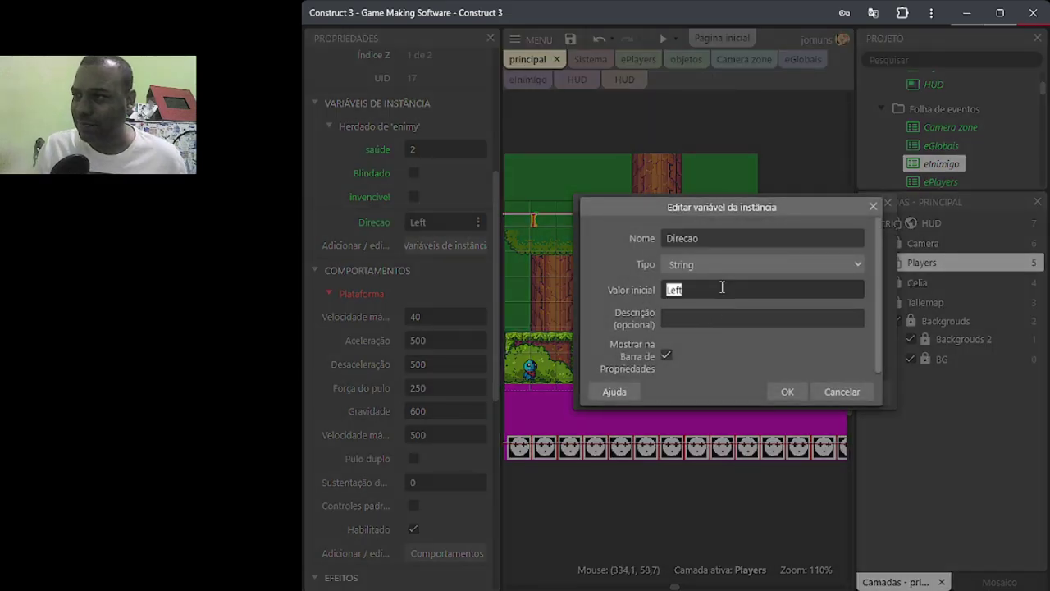
text(dire)
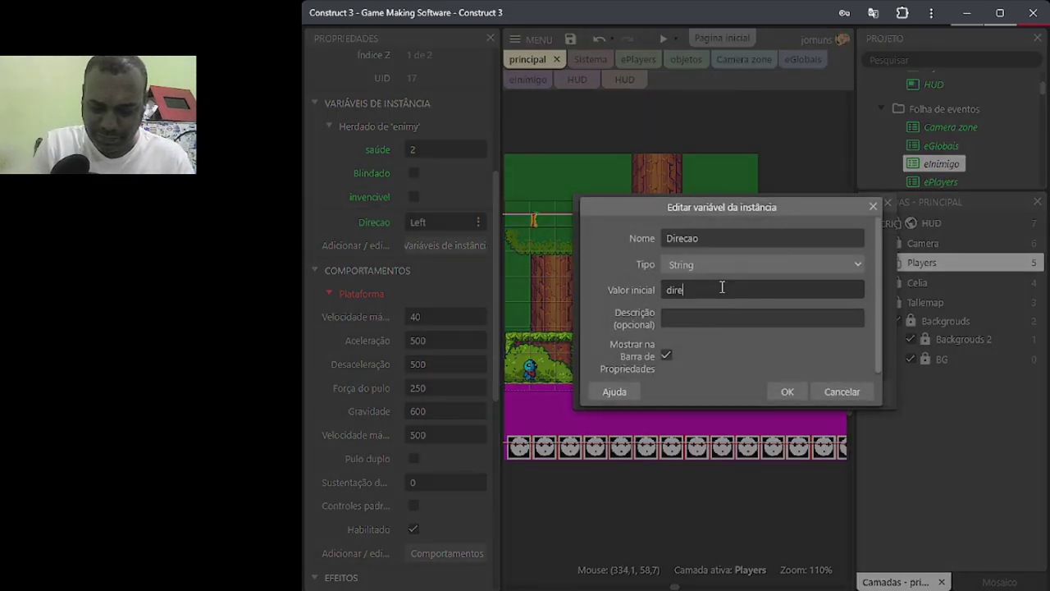
text(ita)
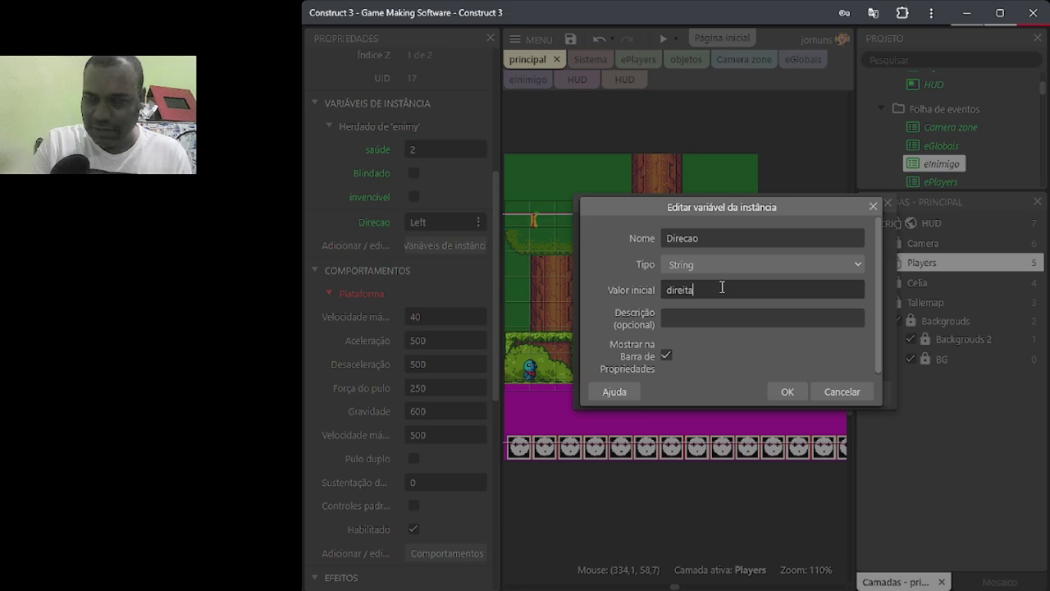
click(787, 392)
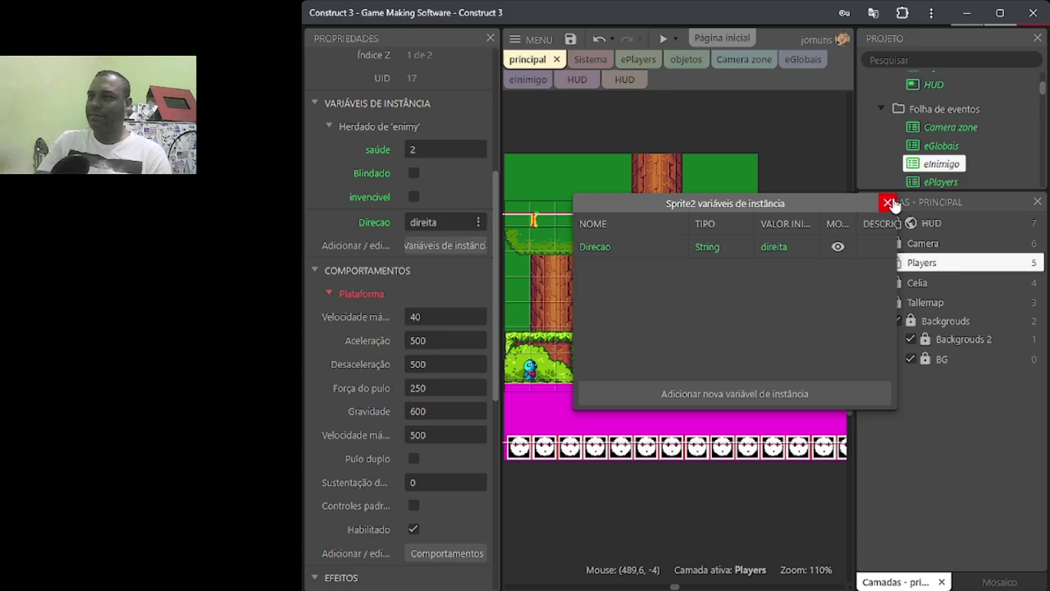
click(888, 202)
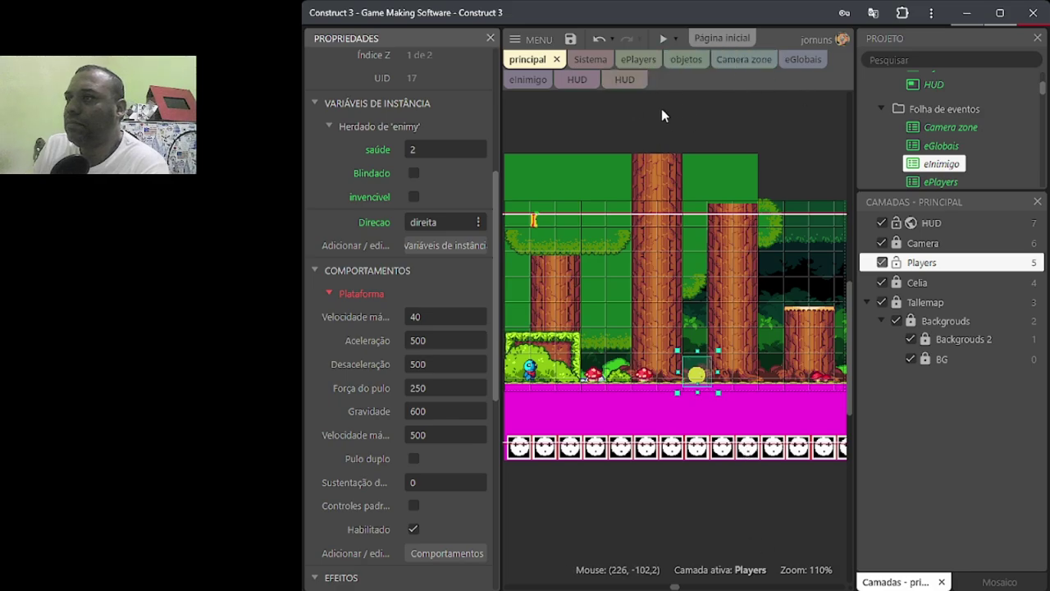
Step: In the eInimigo sheet's sline group, add an event that checks whether Sprite2's Direcao variable equals "direita"
click(529, 81)
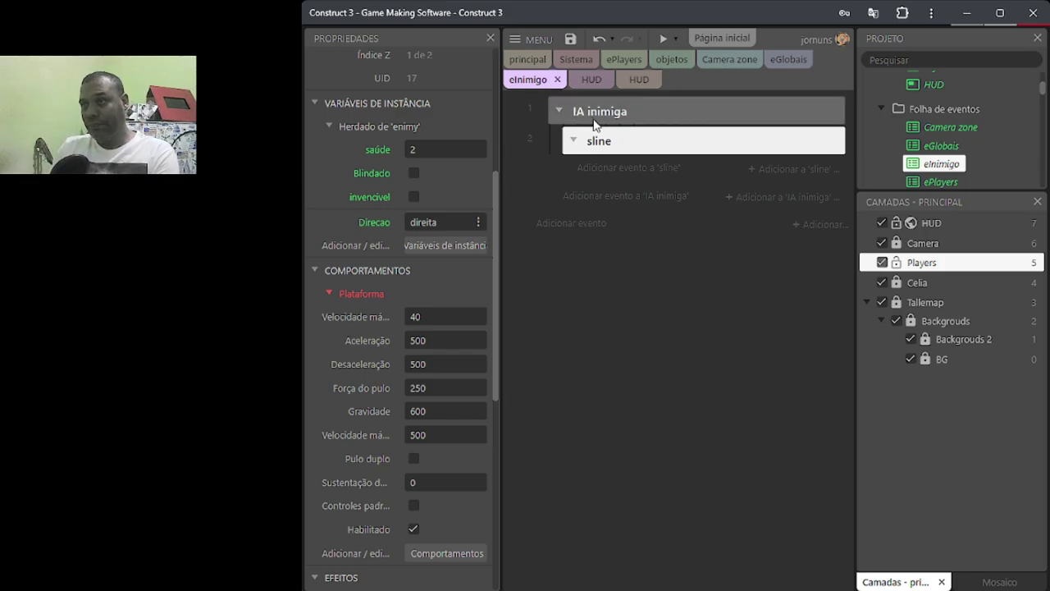
click(612, 176)
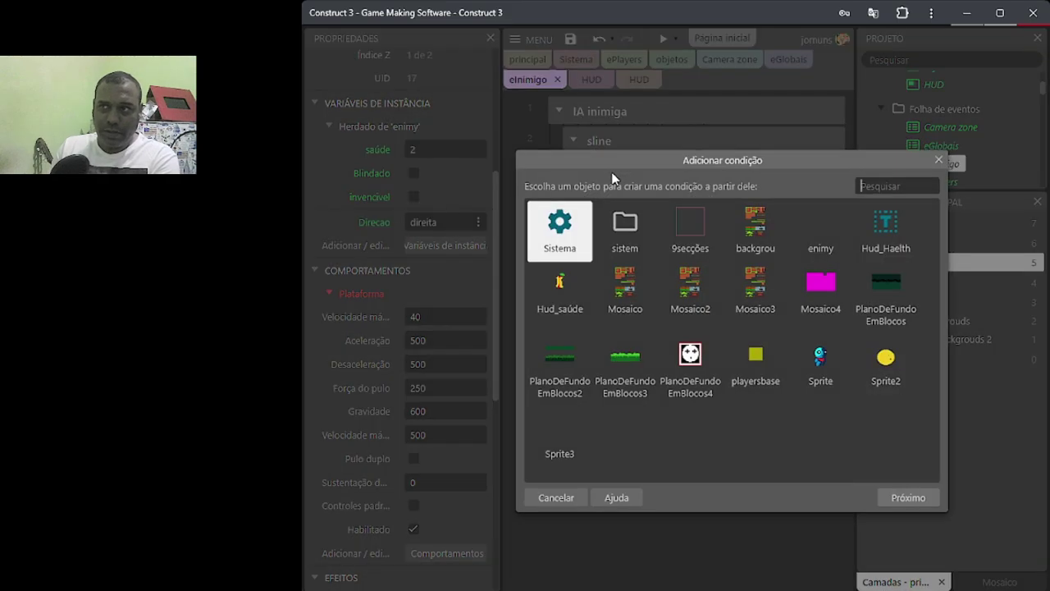
click(885, 361)
double_click(886, 361)
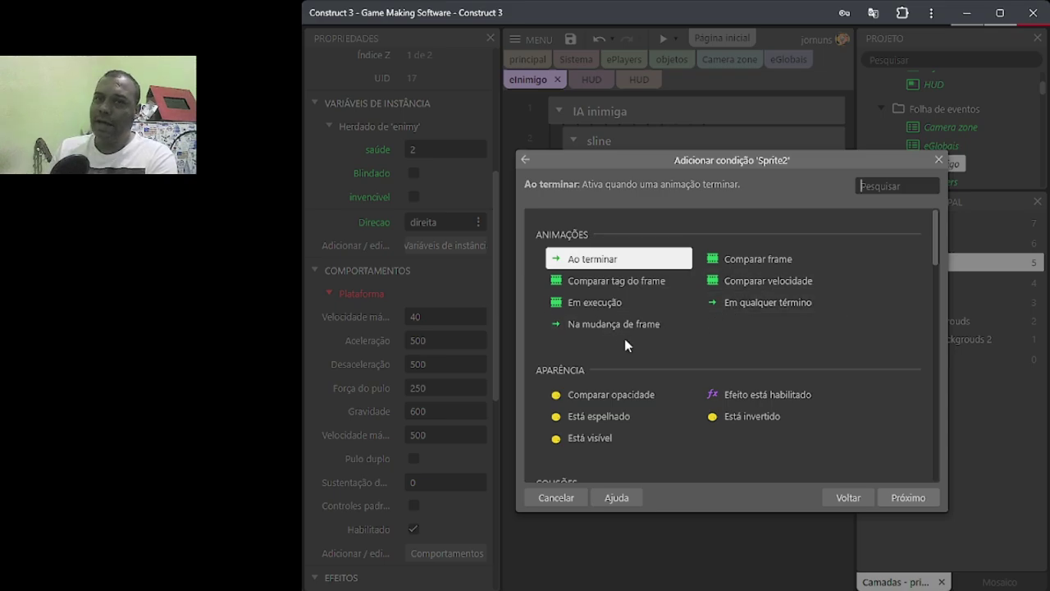
scroll(697, 325, down, 4)
scroll(704, 326, down, 6)
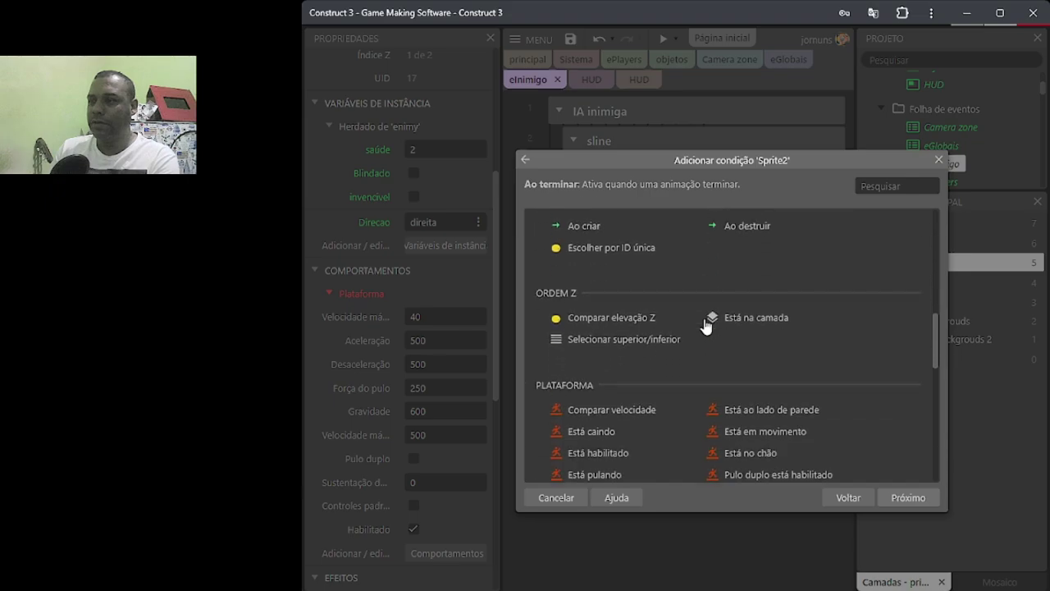
scroll(702, 331, down, 4)
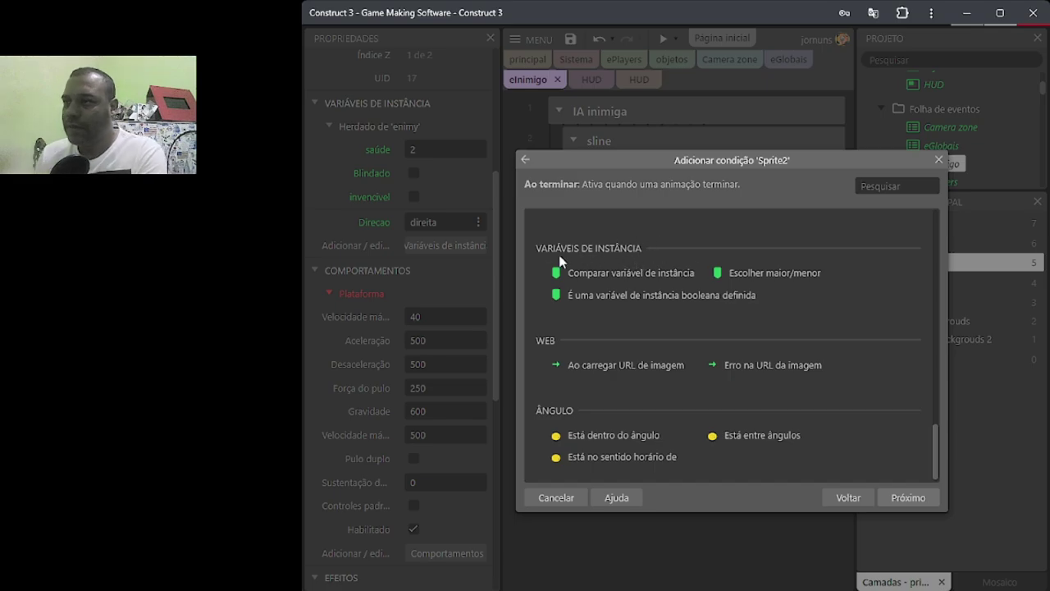
double_click(615, 272)
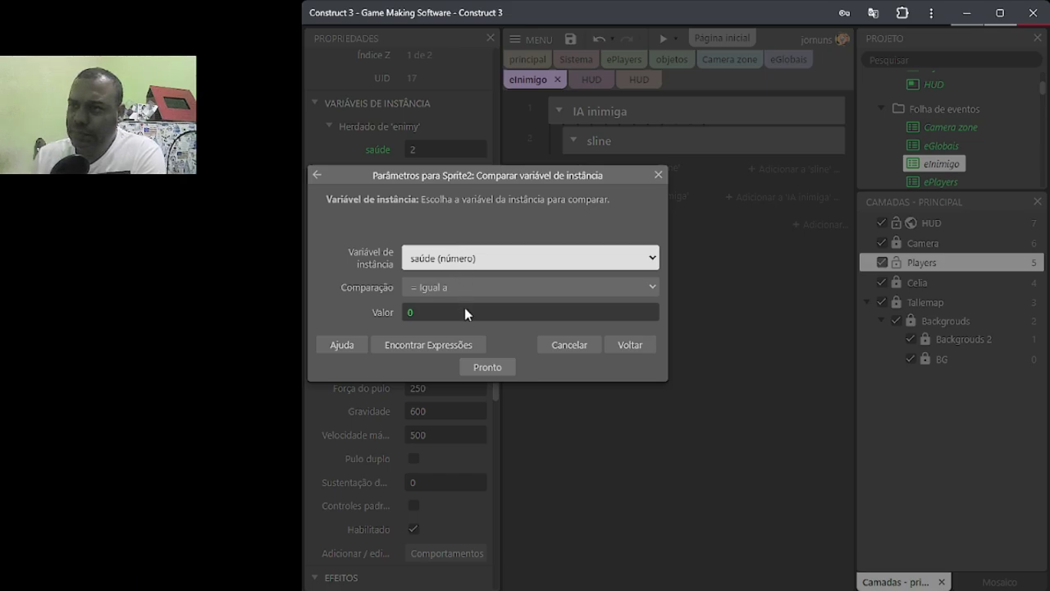
key(Down)
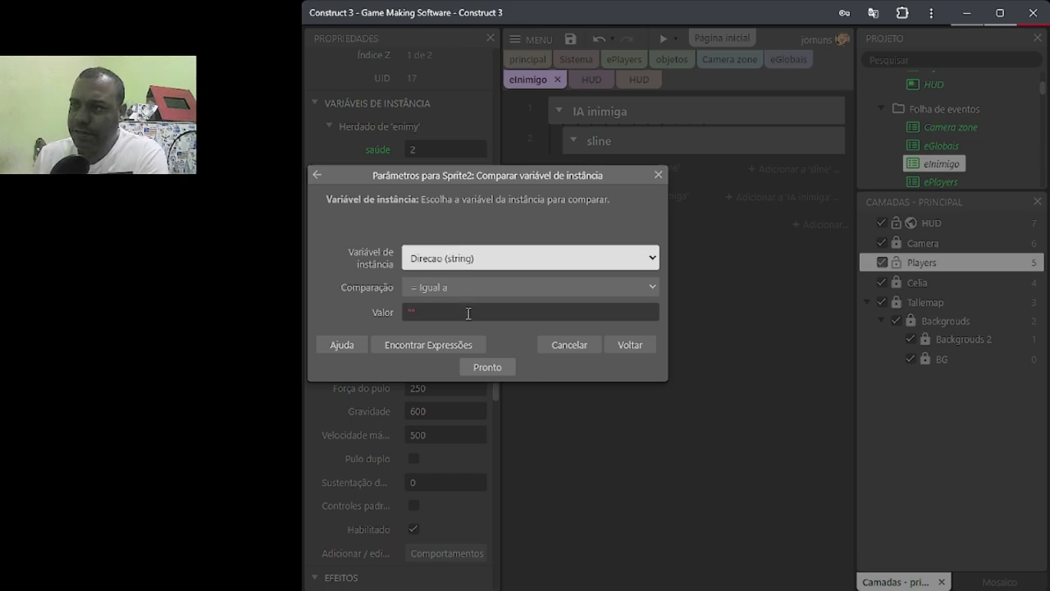
click(421, 312)
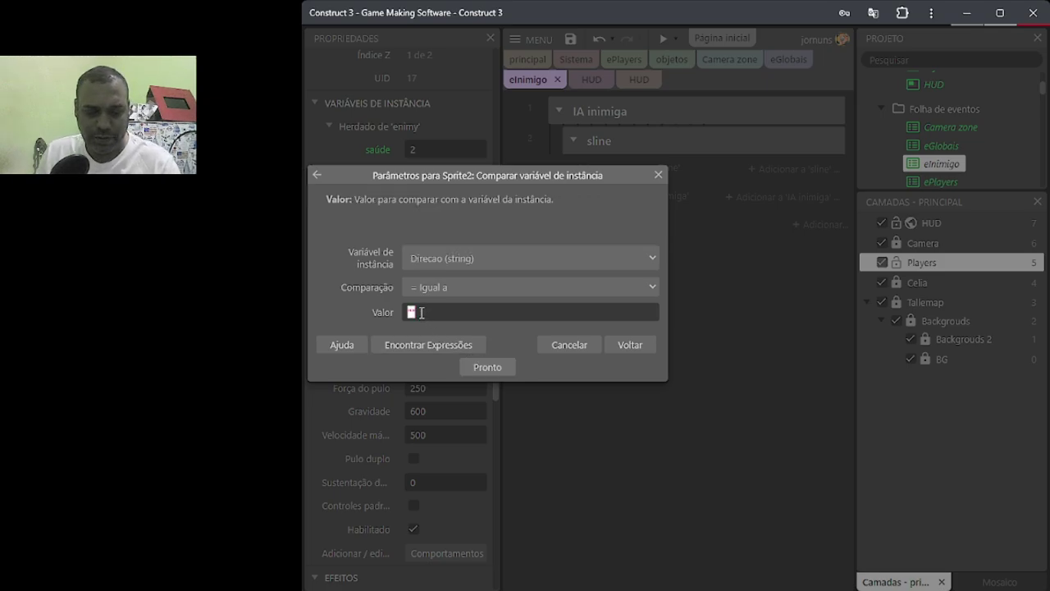
text(")
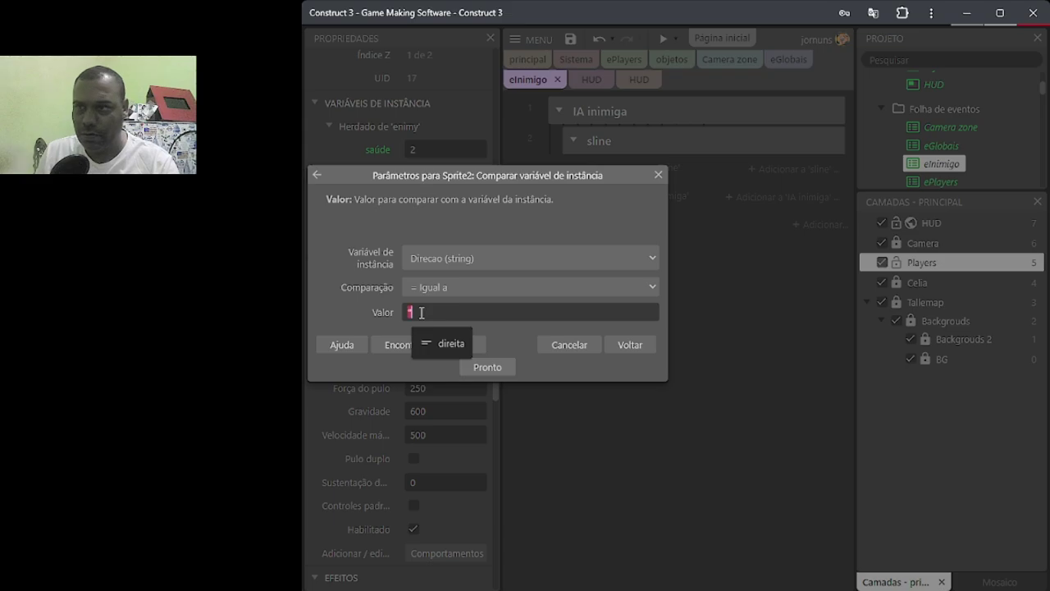
click(451, 343)
click(486, 365)
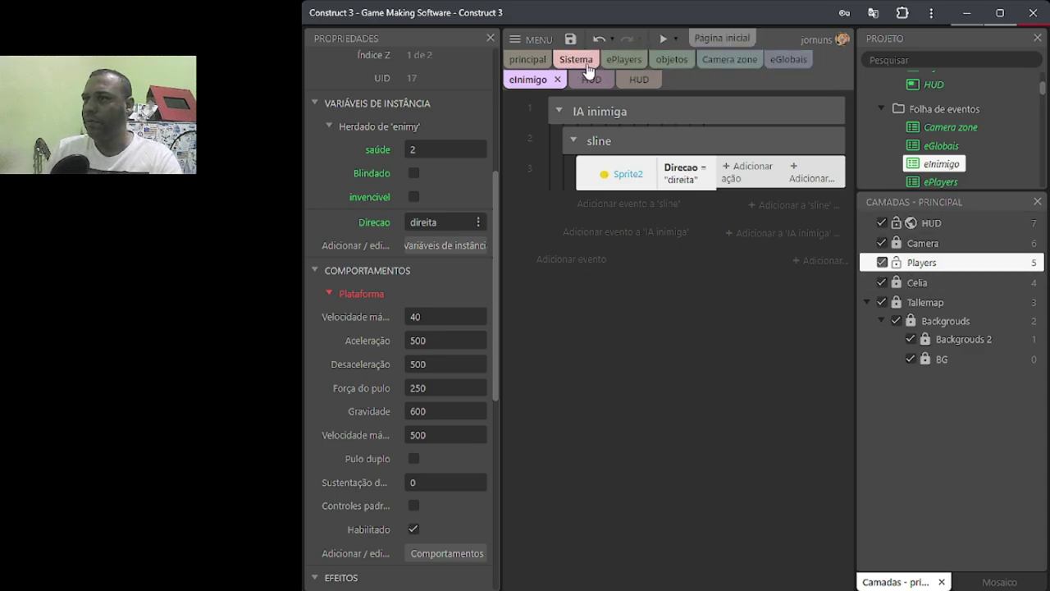
Step: Rename the yellow sprite in the principal layout as Sline
click(527, 59)
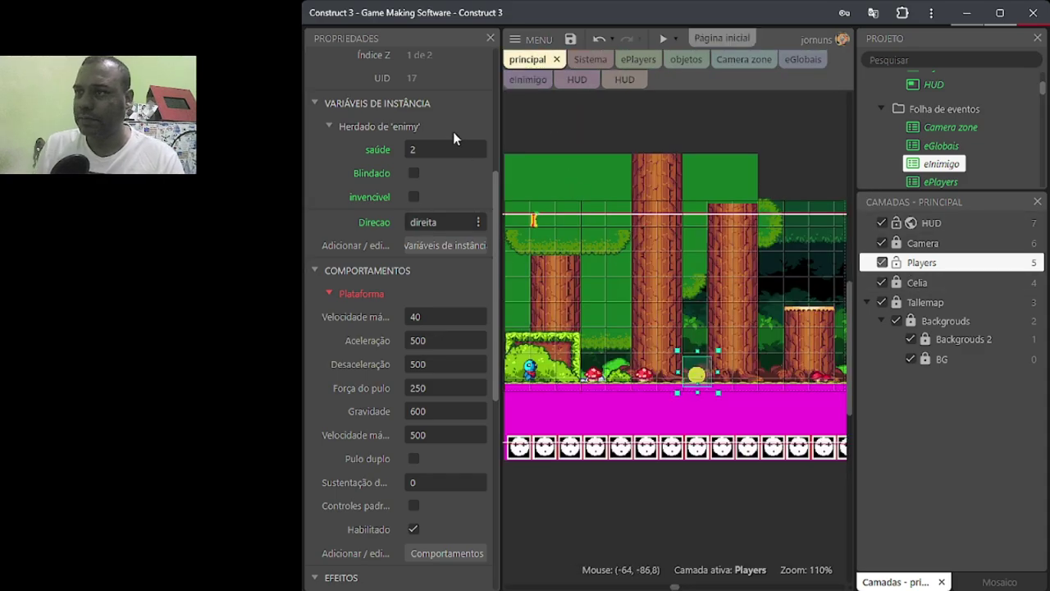
scroll(413, 151, up, 4)
double_click(443, 82)
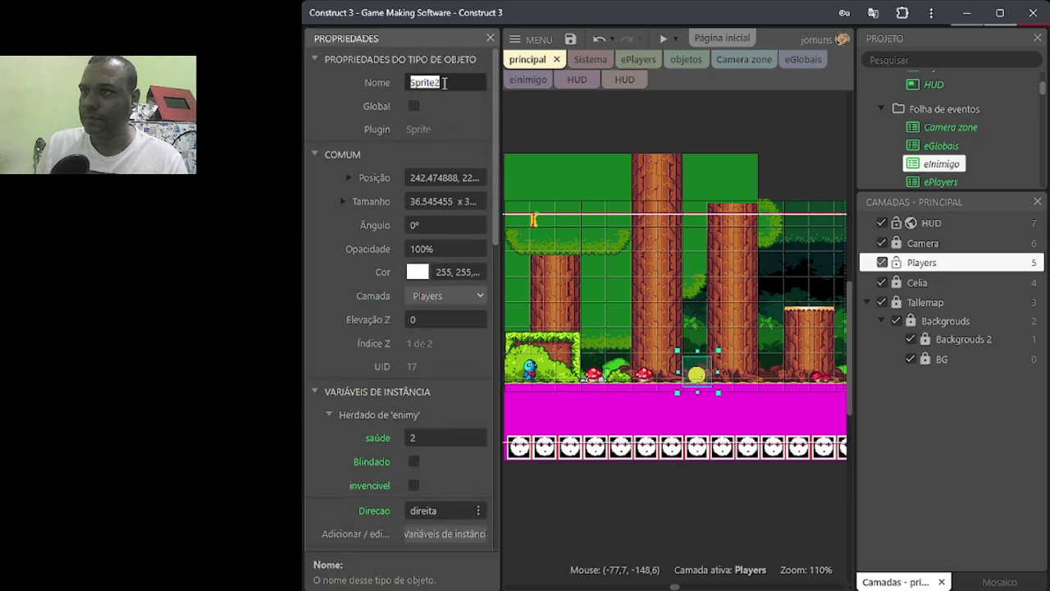
text(Sline)
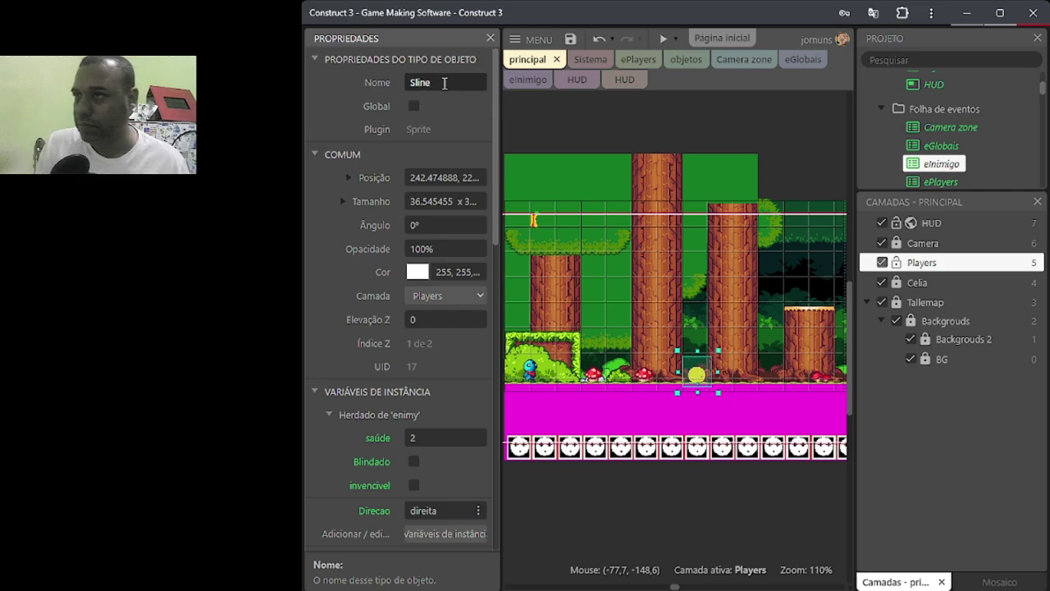
click(728, 129)
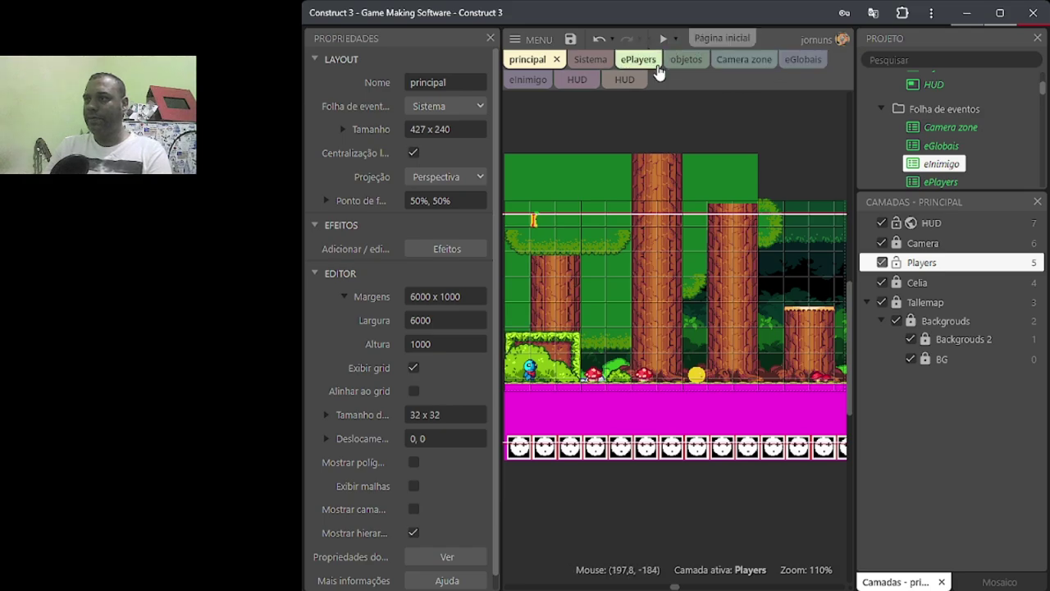
Step: Add a Sline action to the Direcao = "direita" event in eInimigo that simulates the Plataforma control Direita
click(523, 79)
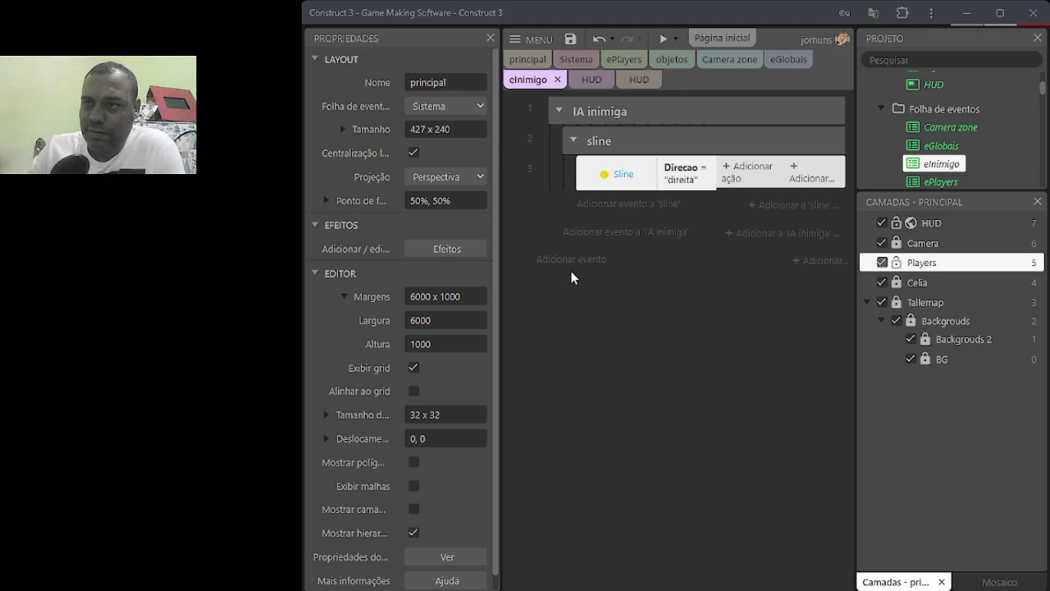
click(750, 169)
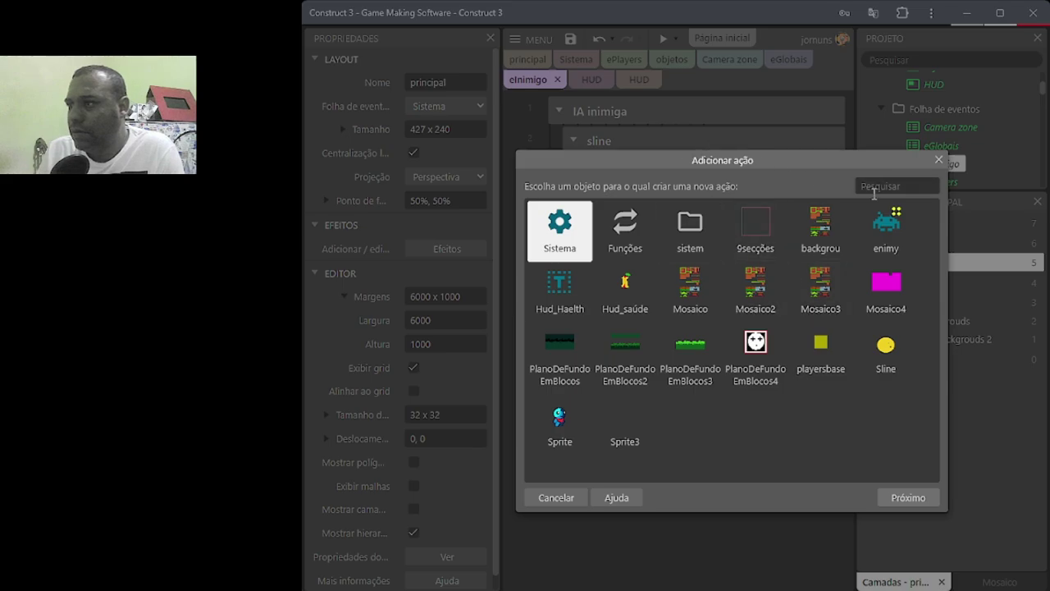
click(883, 348)
double_click(884, 348)
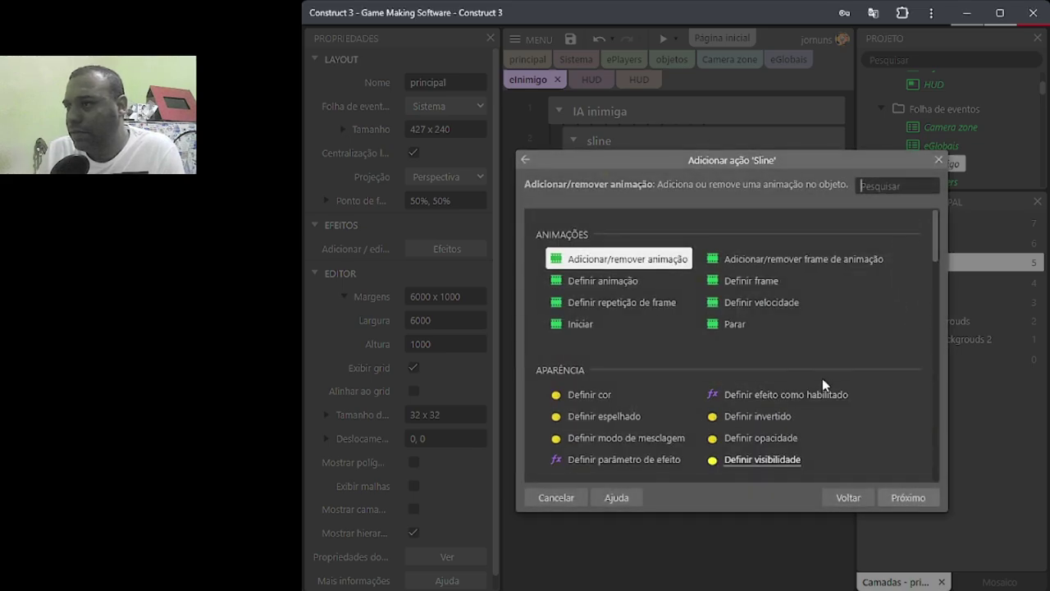
scroll(822, 380, down, 10)
double_click(780, 375)
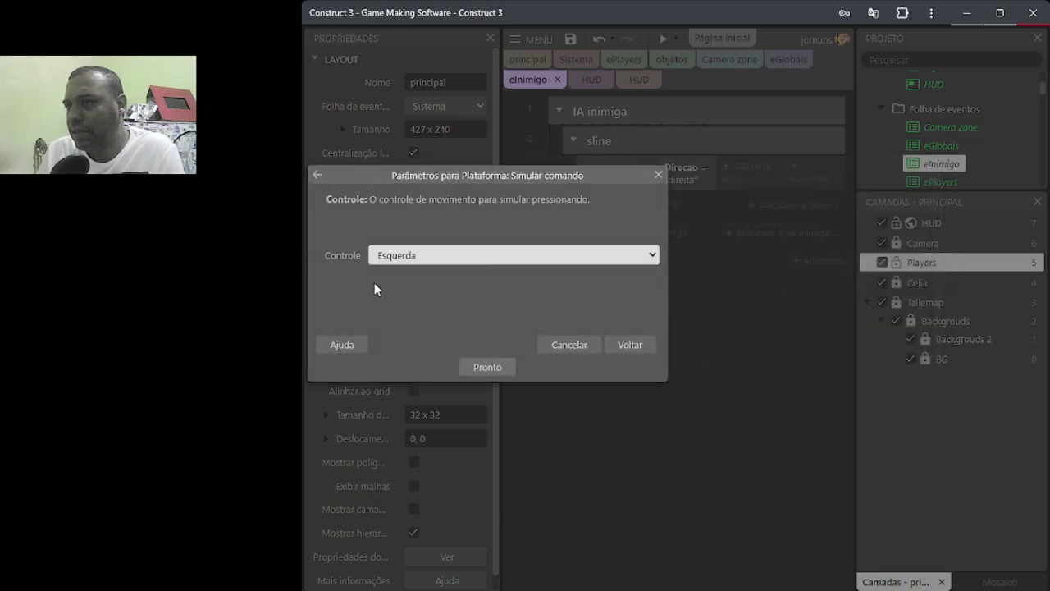
key(Down)
click(487, 367)
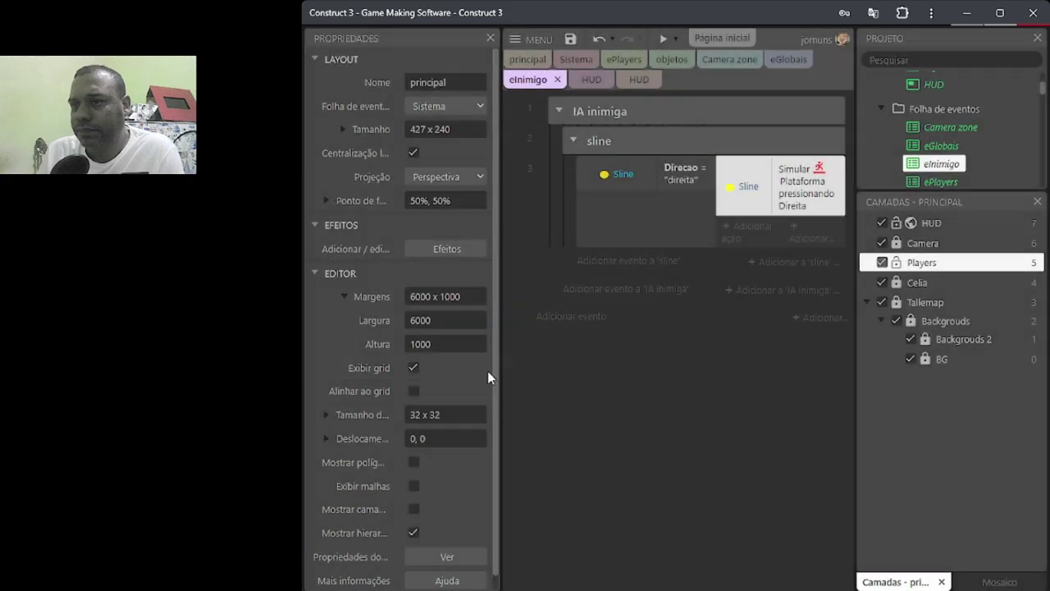
Step: Add a Sline action to the Direcao = "direita" event that sets its mirrored state to Não espelhado
click(748, 237)
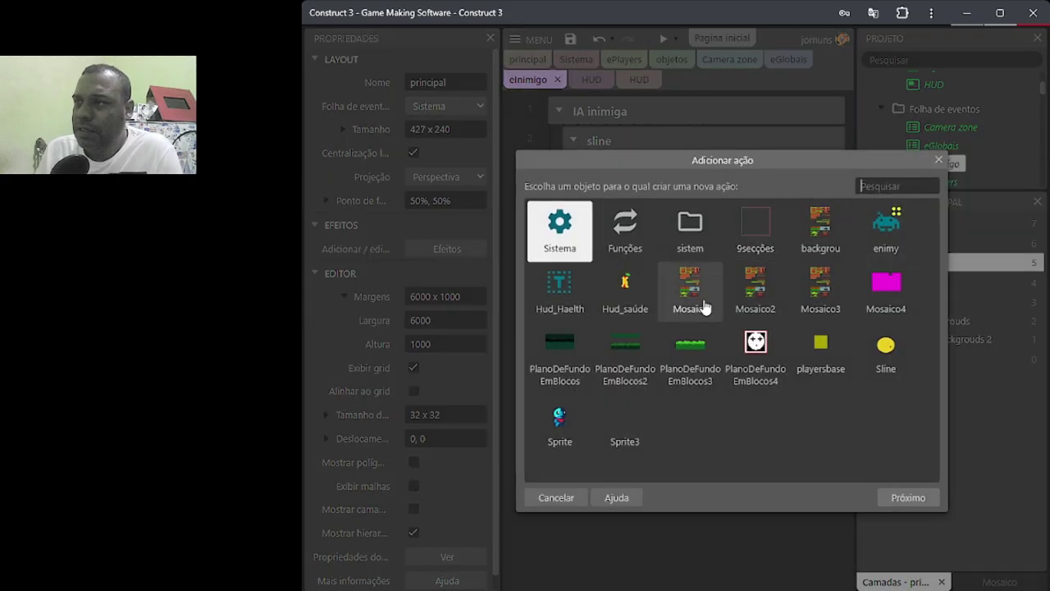
double_click(874, 349)
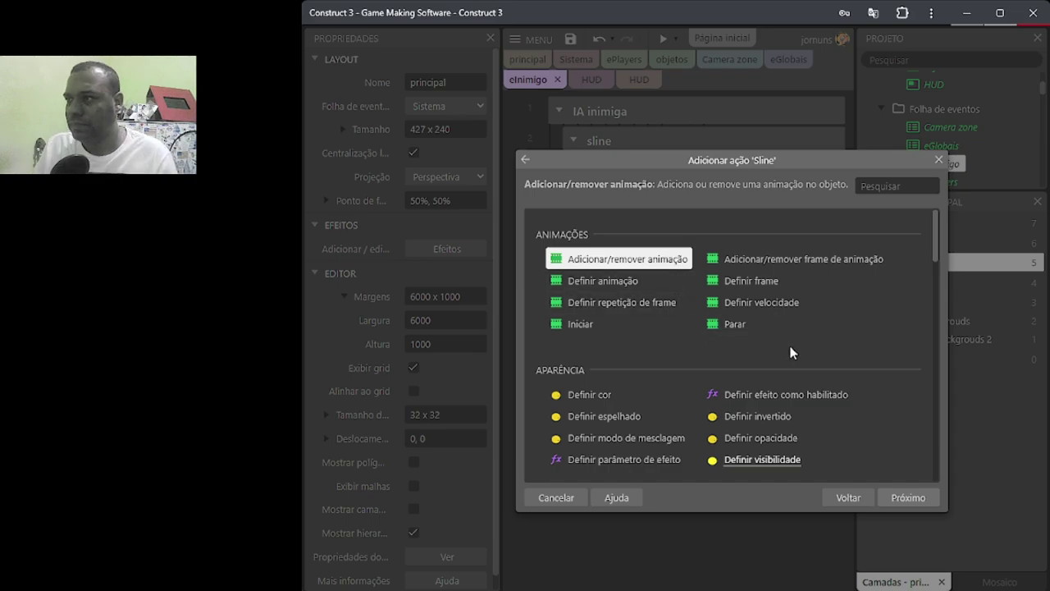
text(e)
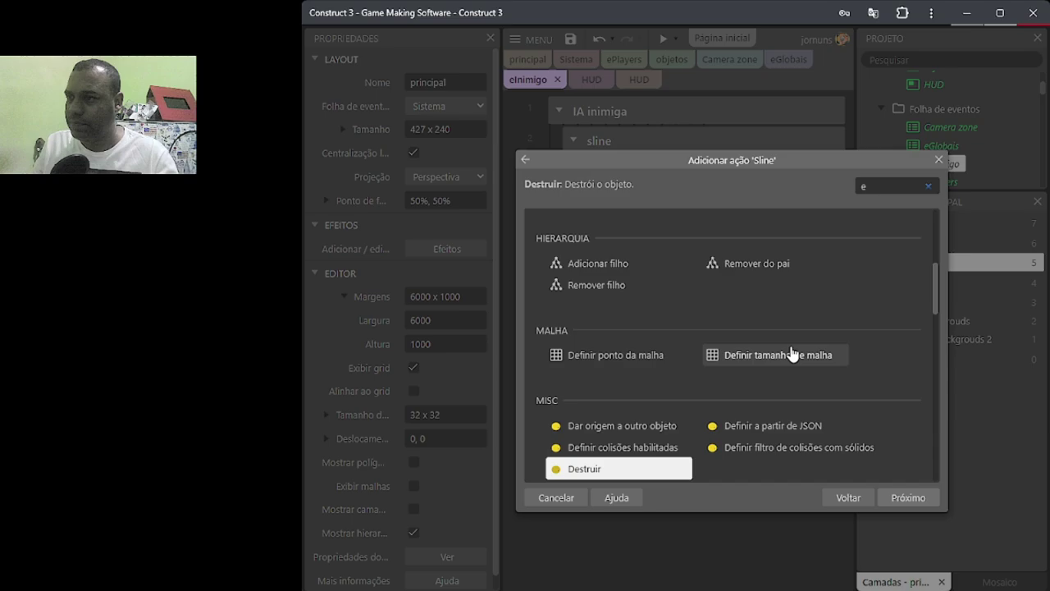
text(s)
scroll(744, 366, up, 5)
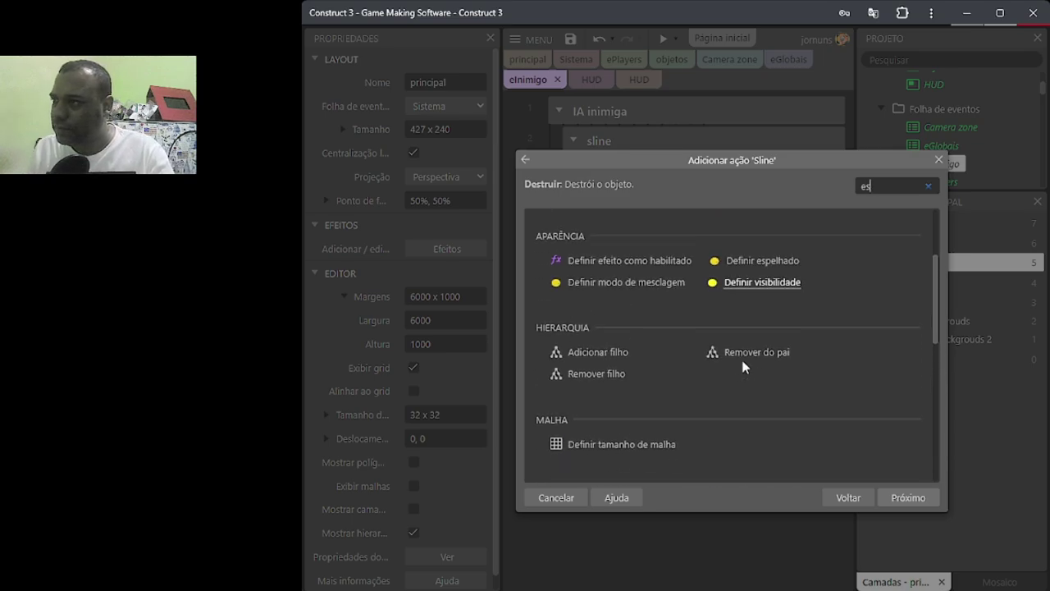
scroll(744, 365, down, 1)
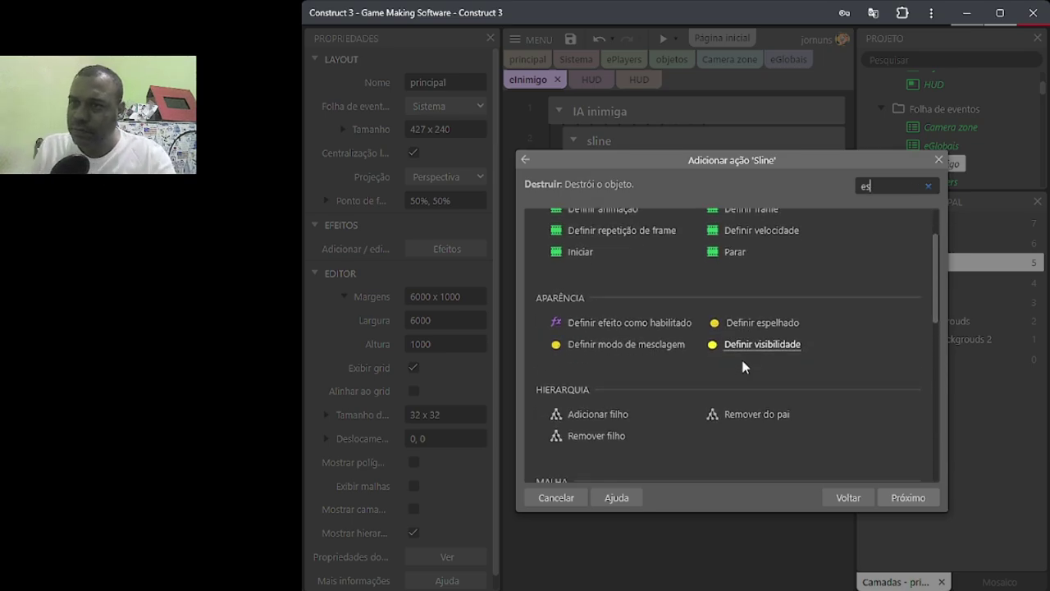
scroll(757, 373, down, 2)
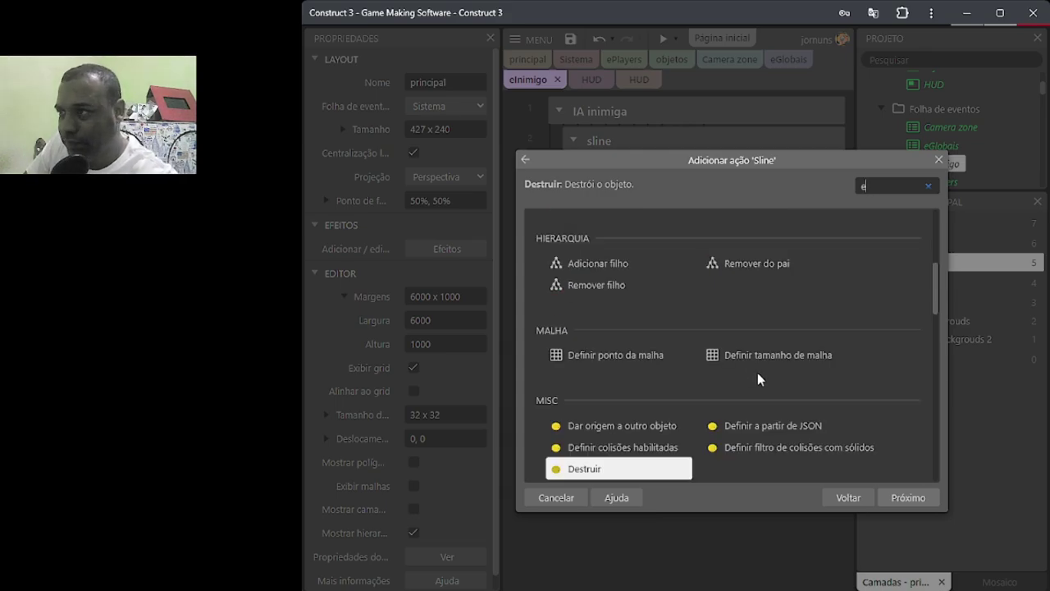
key(BackSpace)
key(BackSpace)
scroll(749, 433, up, 3)
scroll(749, 432, up, 1)
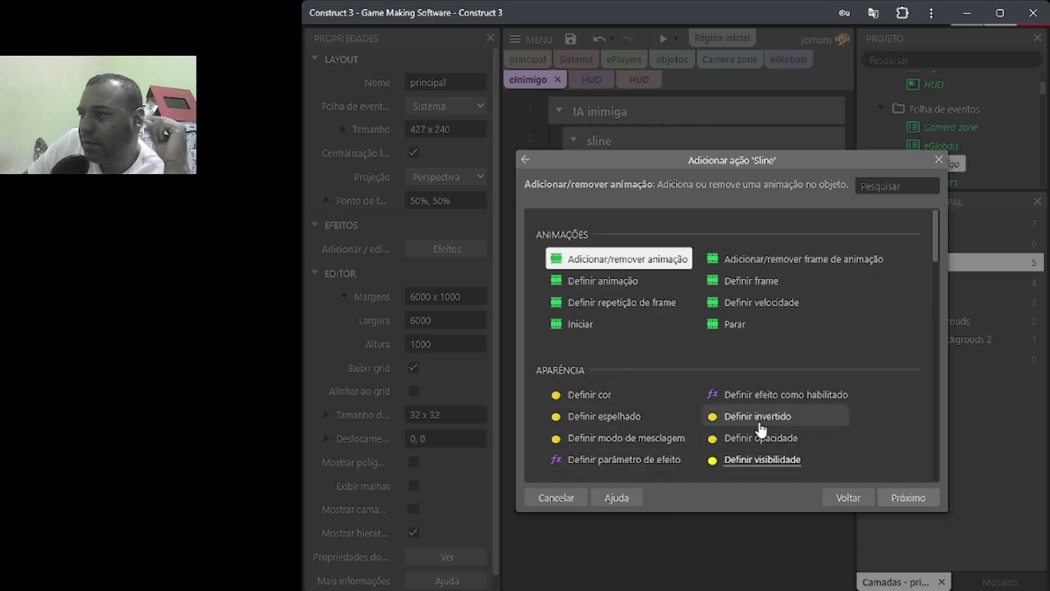
double_click(624, 419)
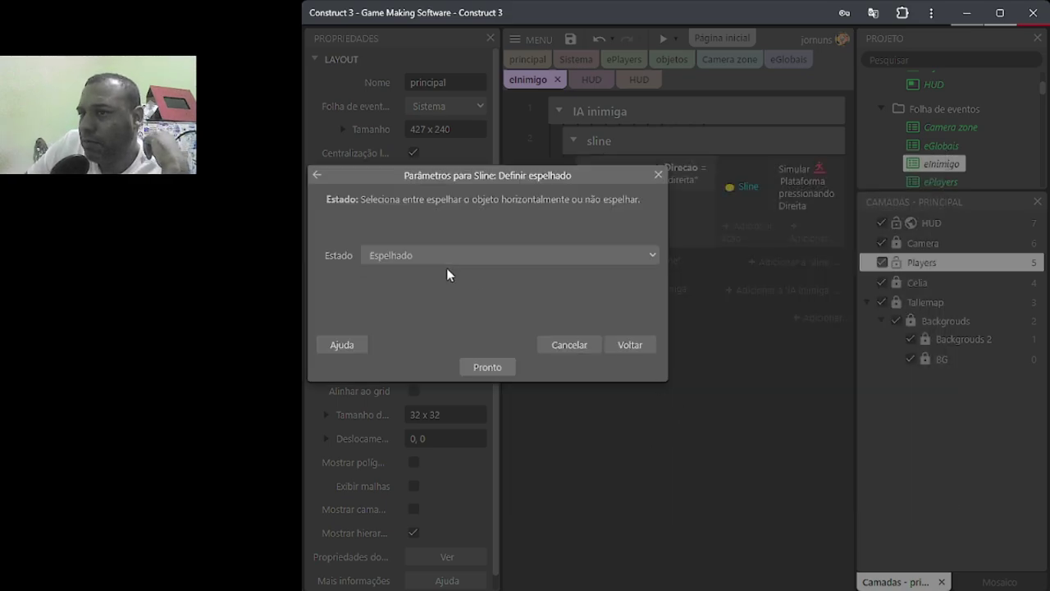
click(388, 260)
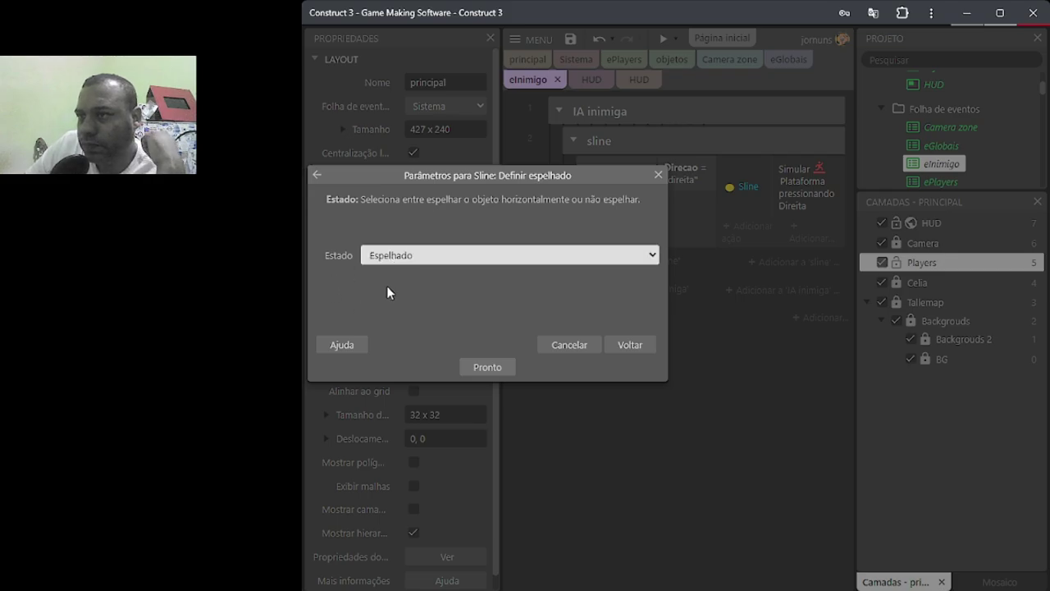
click(386, 286)
click(487, 367)
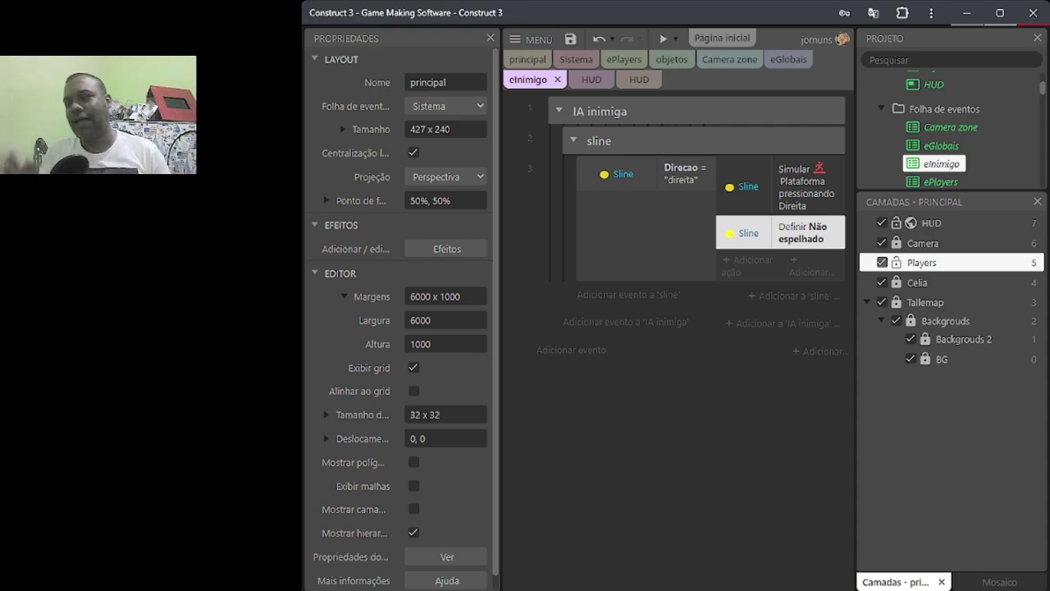
Step: Add a blank sub-event under the Direcao = "direita" event in the sline group
click(590, 186)
right_click(589, 184)
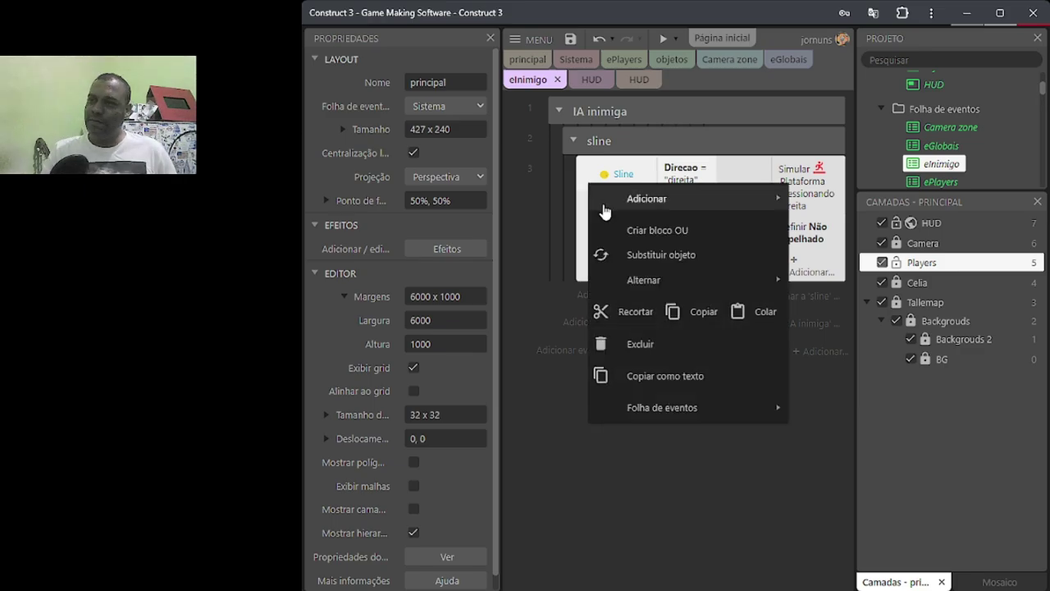
mouse_move(727, 200)
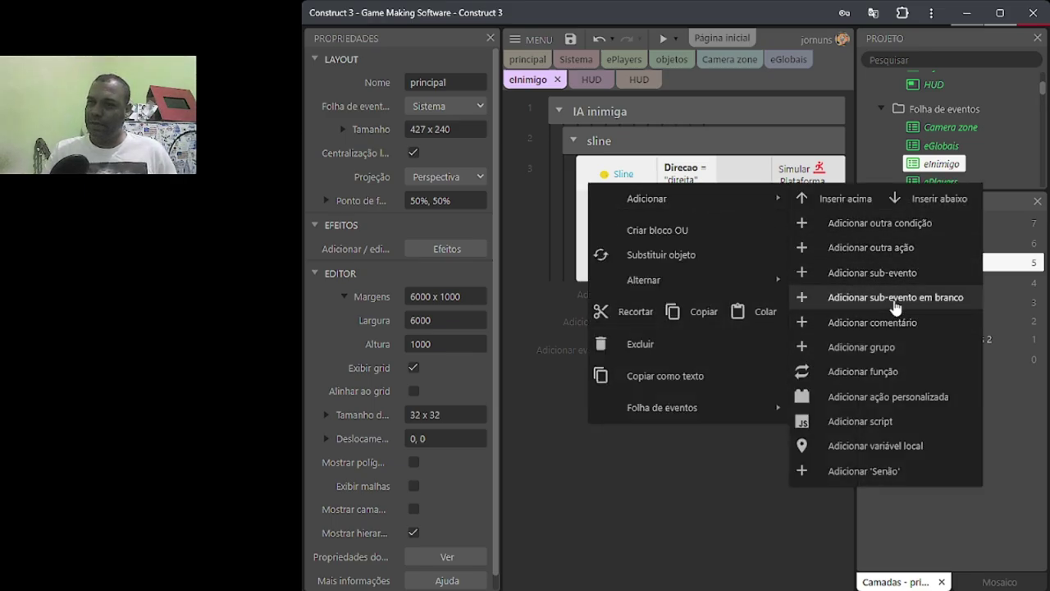
click(895, 300)
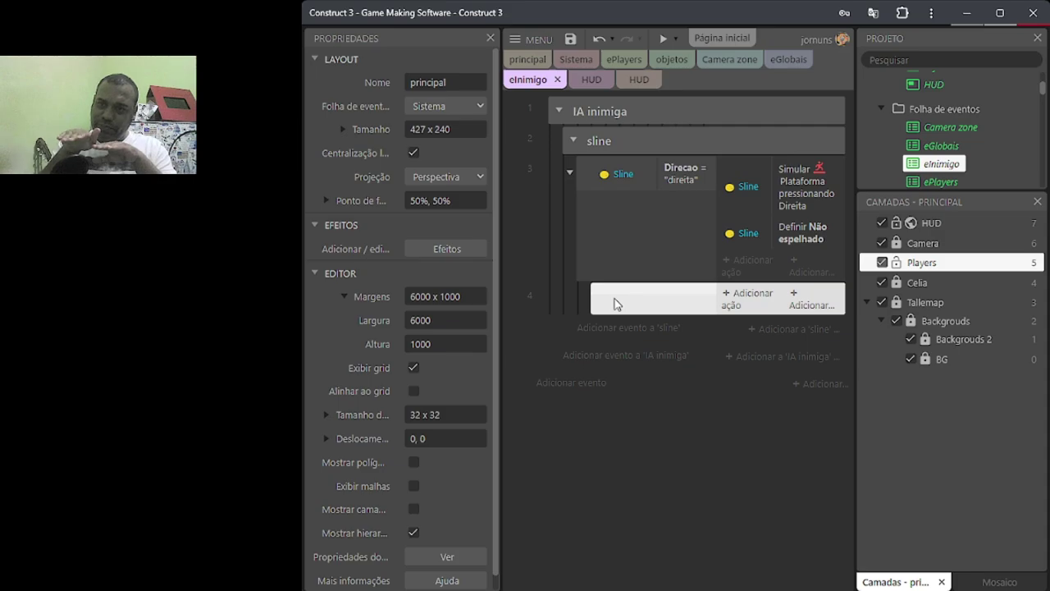
scroll(309, 402, down, 1)
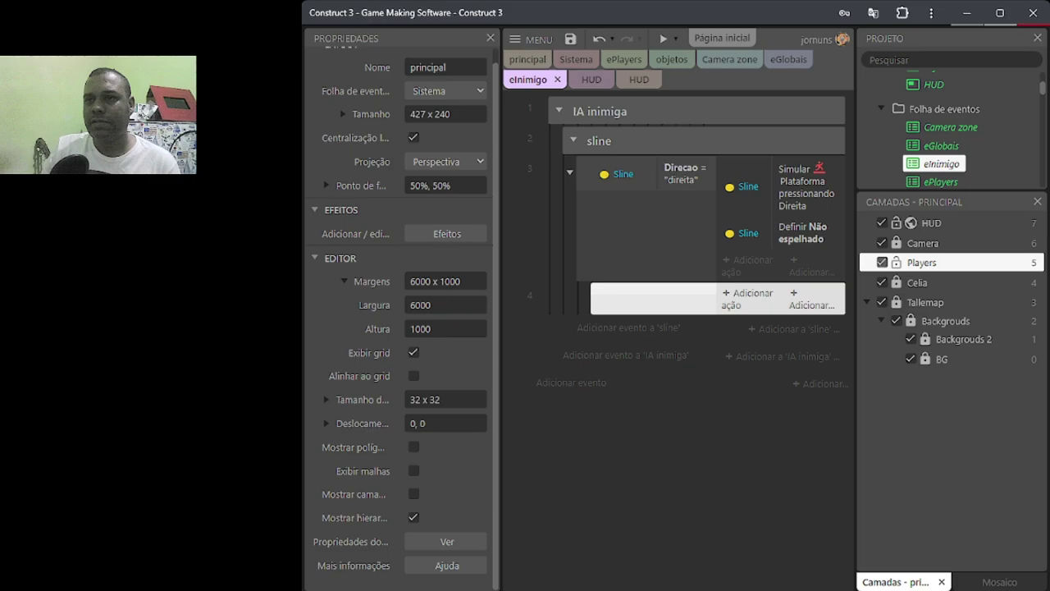
Step: Add the comment "Mover para direita" above the Direcao = "direita" event
right_click(586, 169)
mouse_move(738, 181)
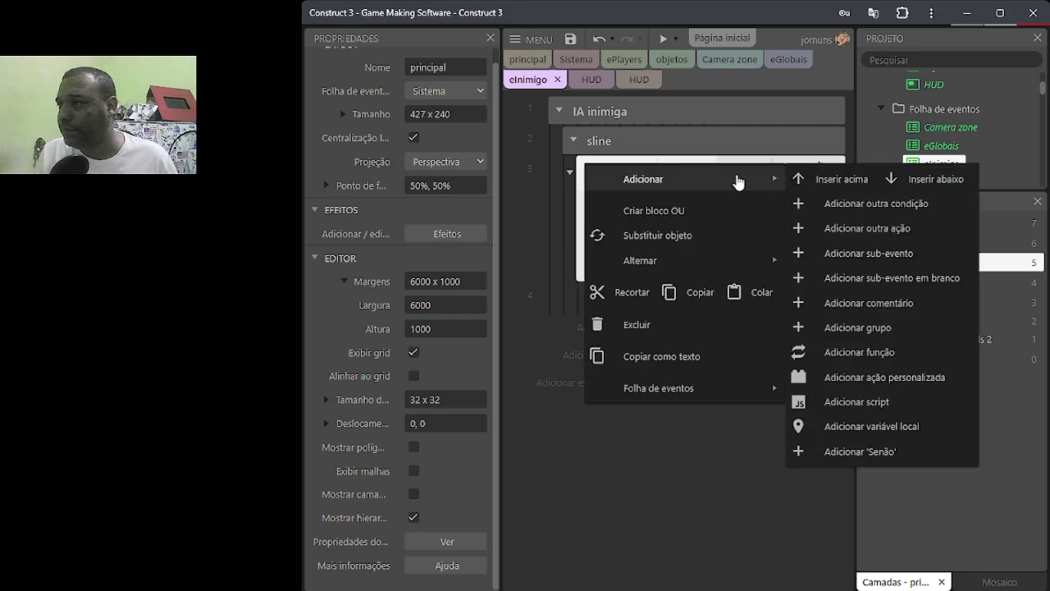
click(897, 305)
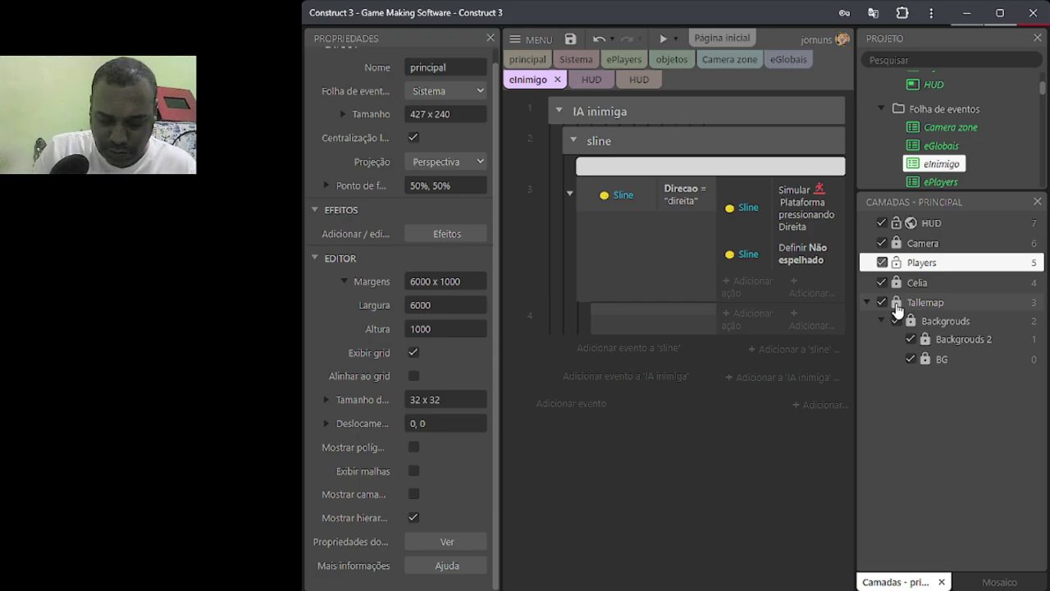
text(Mover)
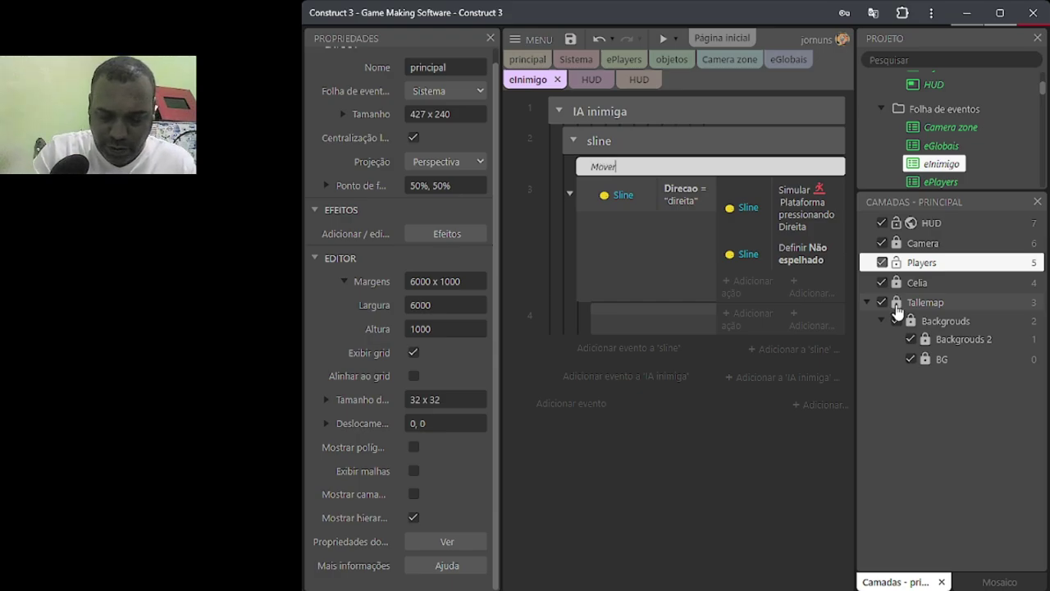
text( para )
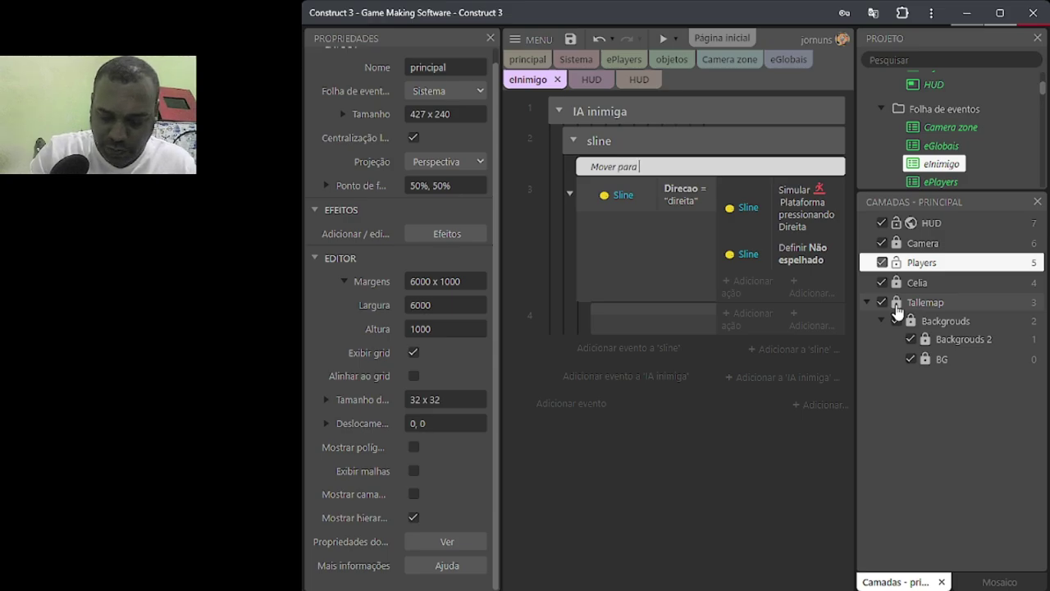
text(direita)
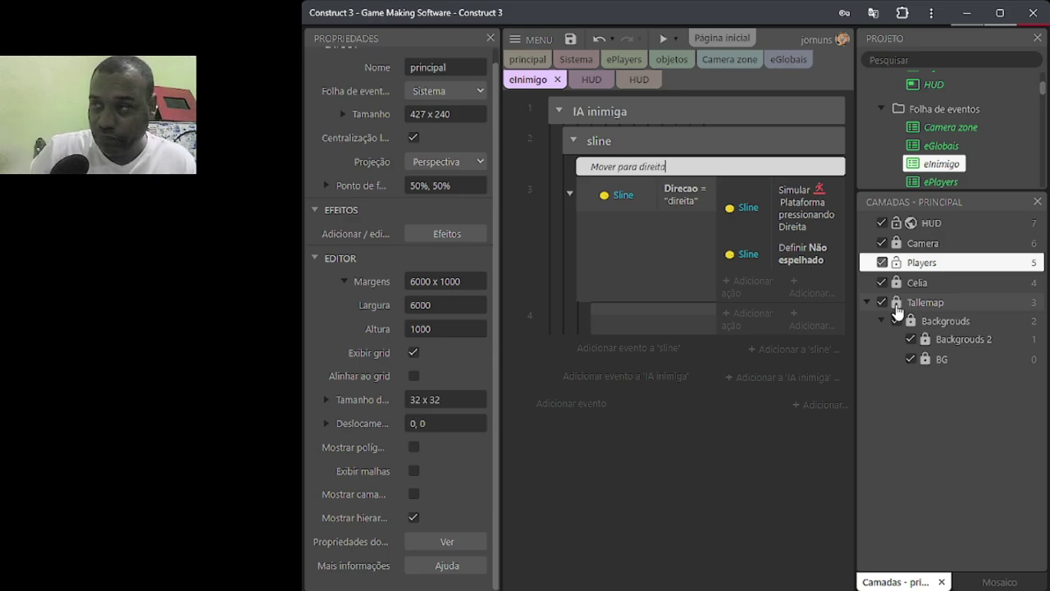
click(672, 217)
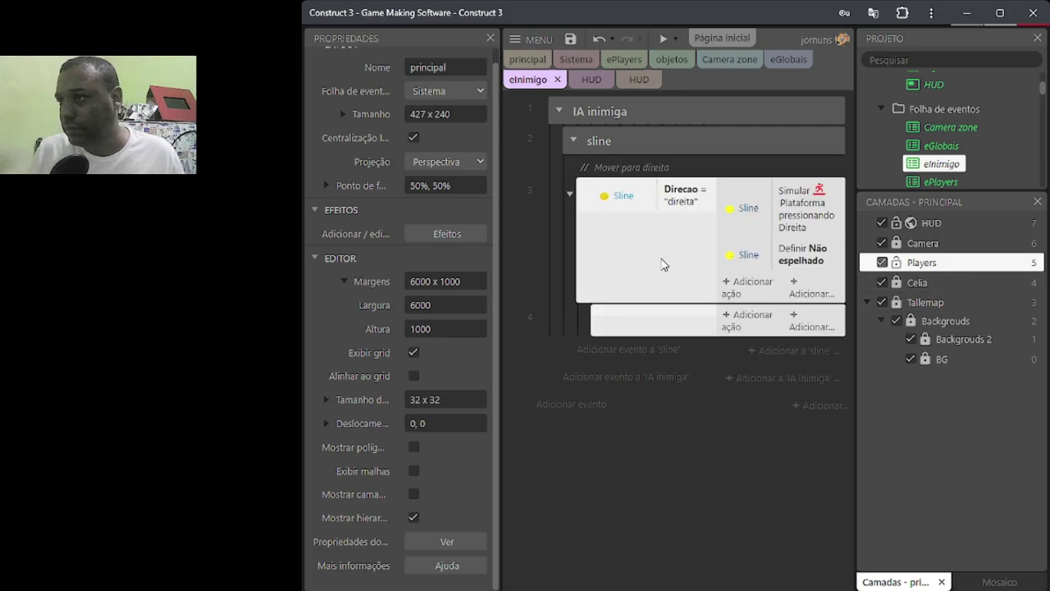
Step: Add the comment "vira-se em parede ou ponta" above the blank sub-event
right_click(634, 337)
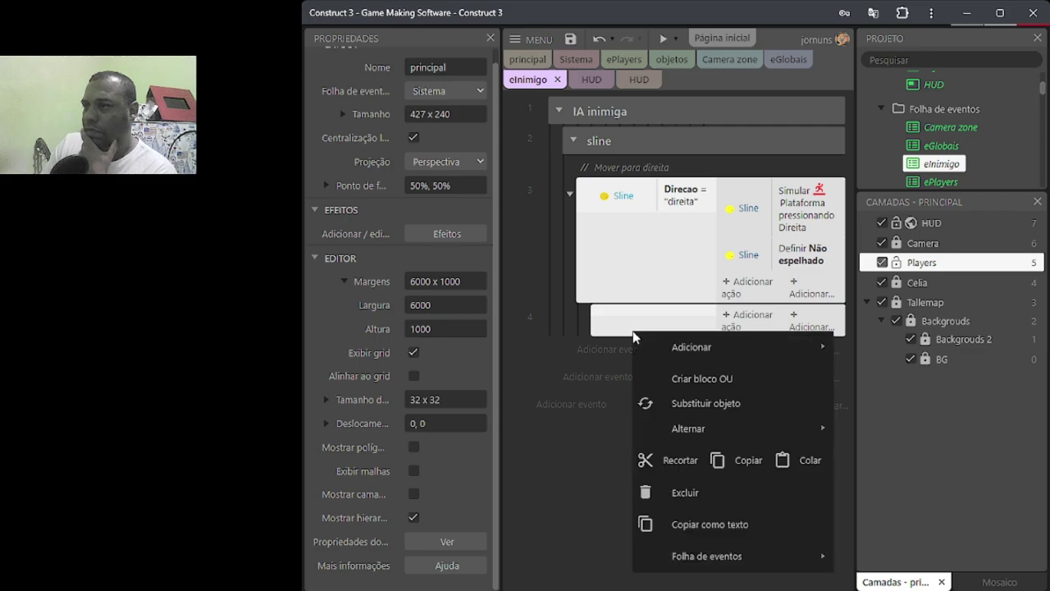
mouse_move(771, 347)
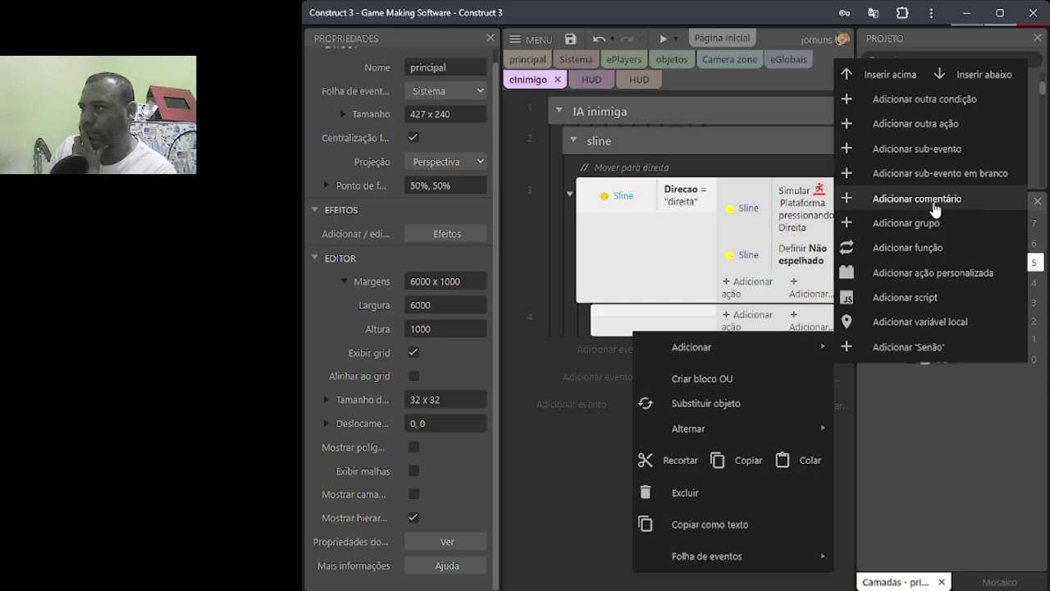
click(933, 205)
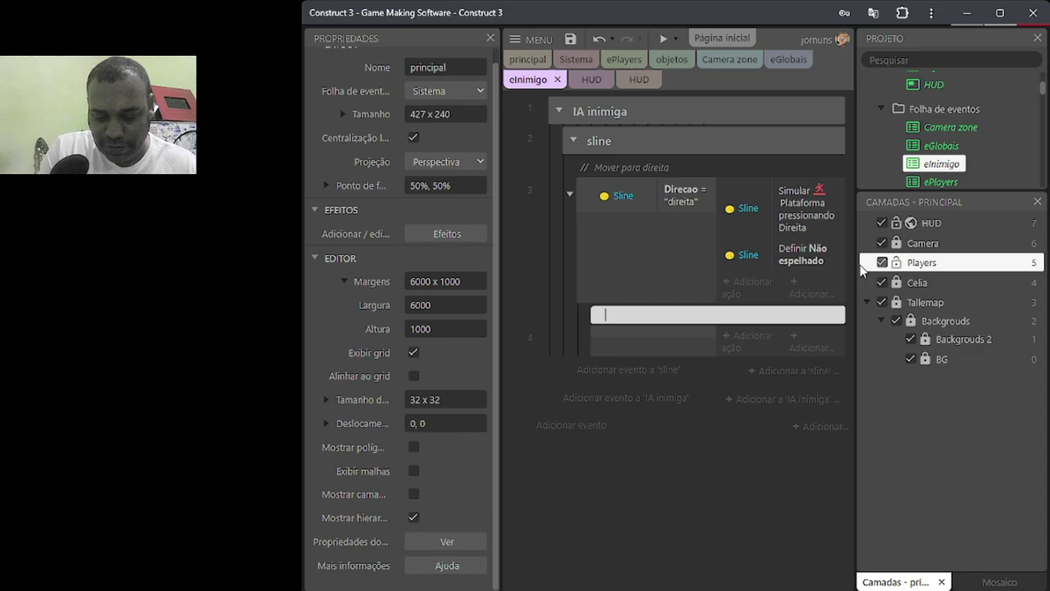
text(vira)
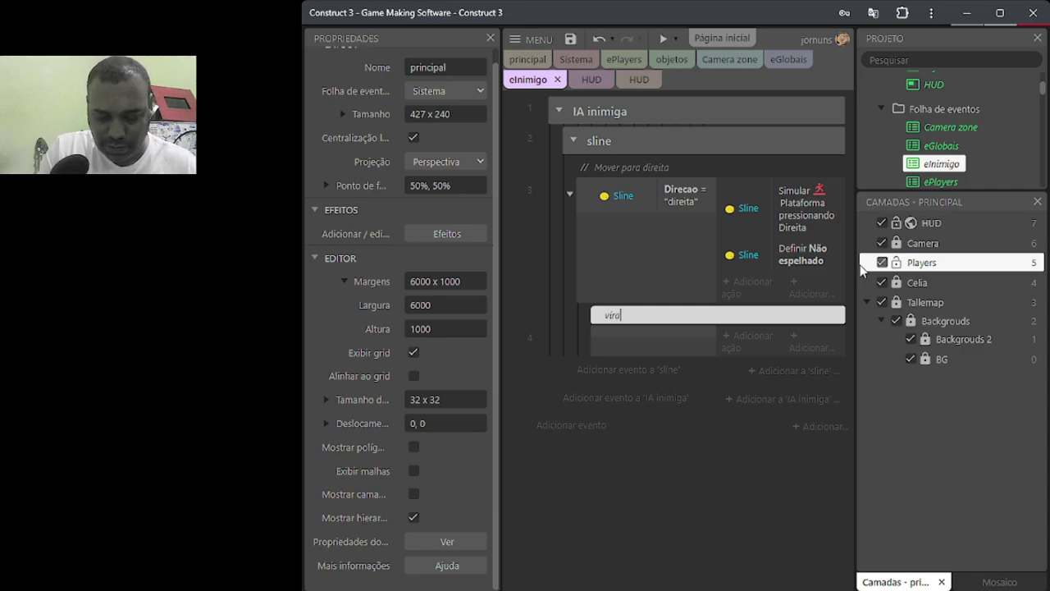
text(-se )
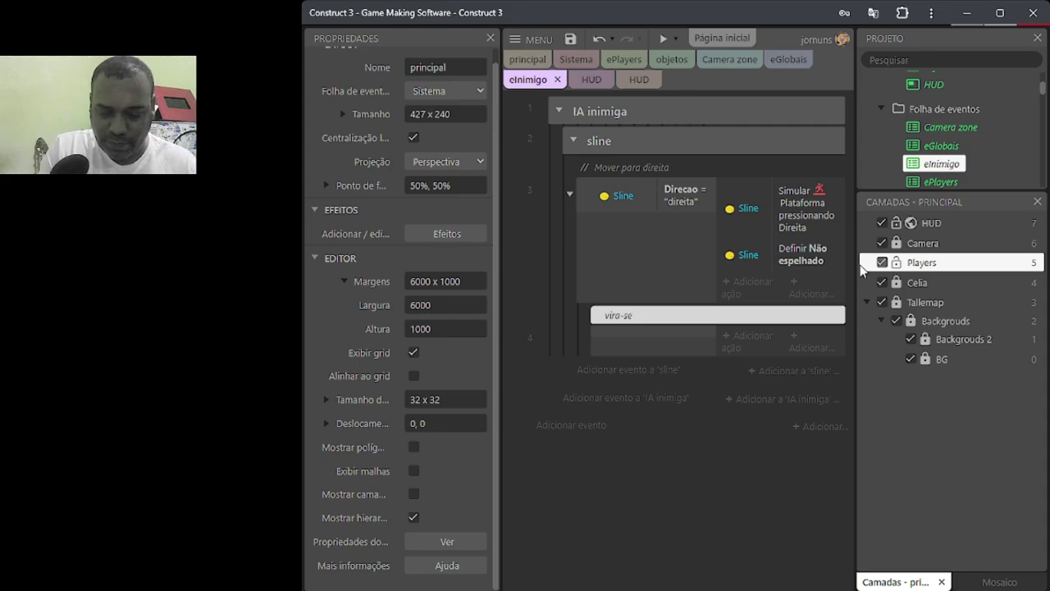
text(em p)
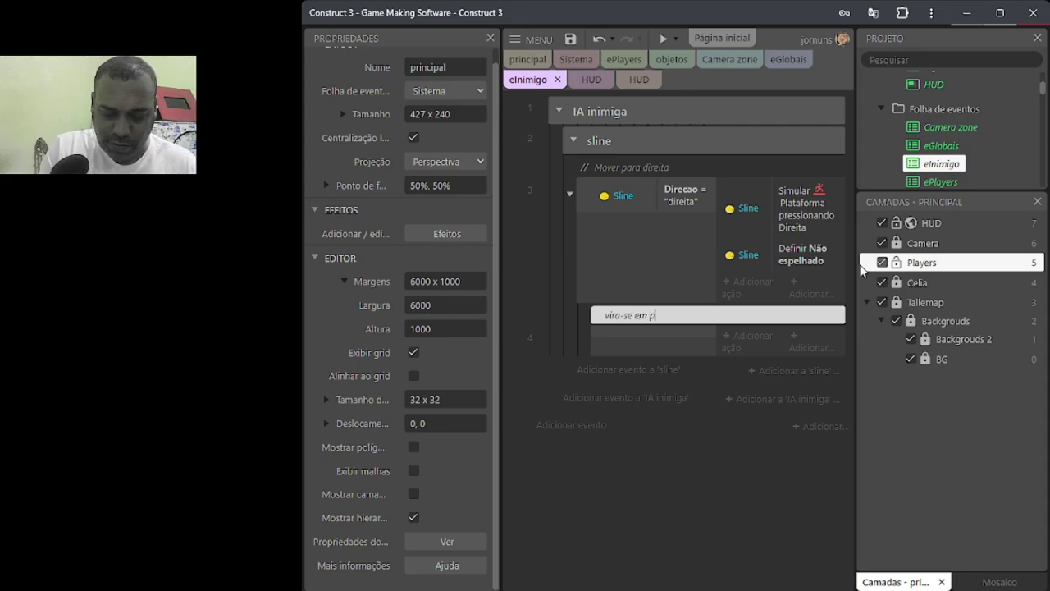
text(arede )
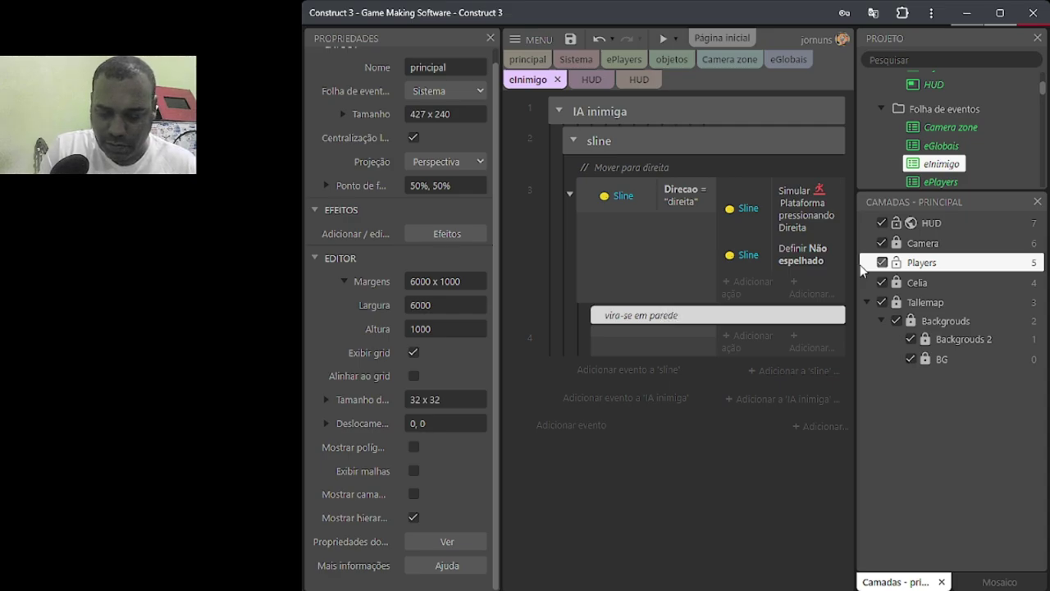
text(ou ponto)
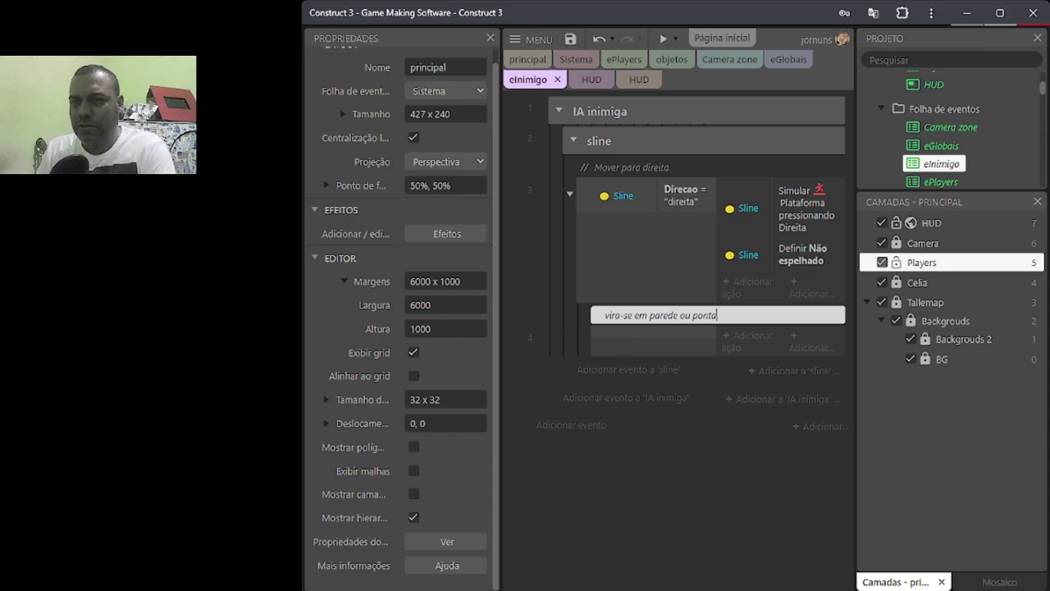
key(Return)
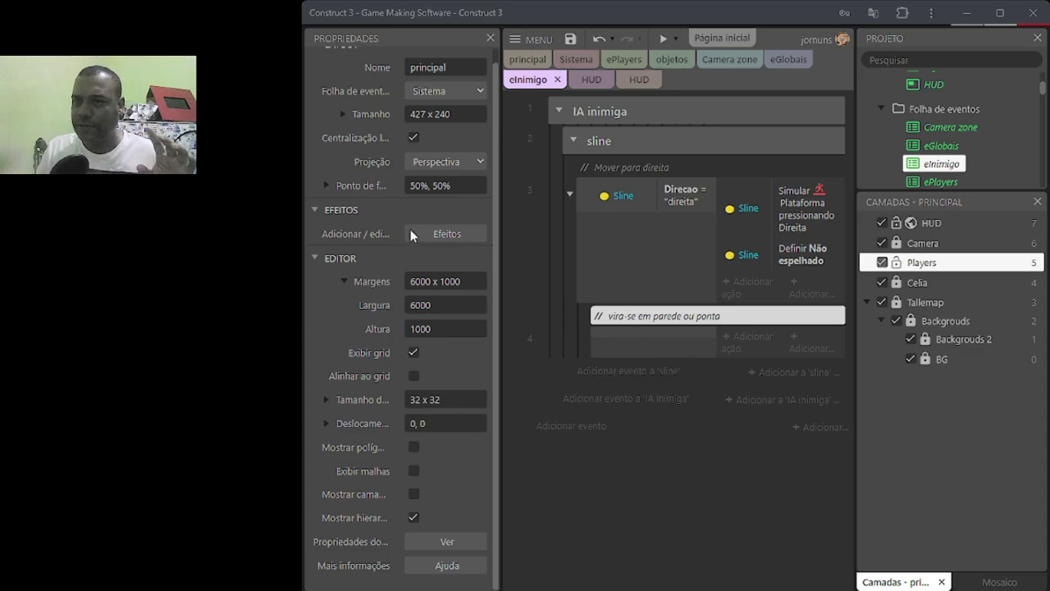
Step: Start adding a condition to the blank sub-event below the "vira-se em parede ou ponta" comment
click(623, 330)
double_click(623, 332)
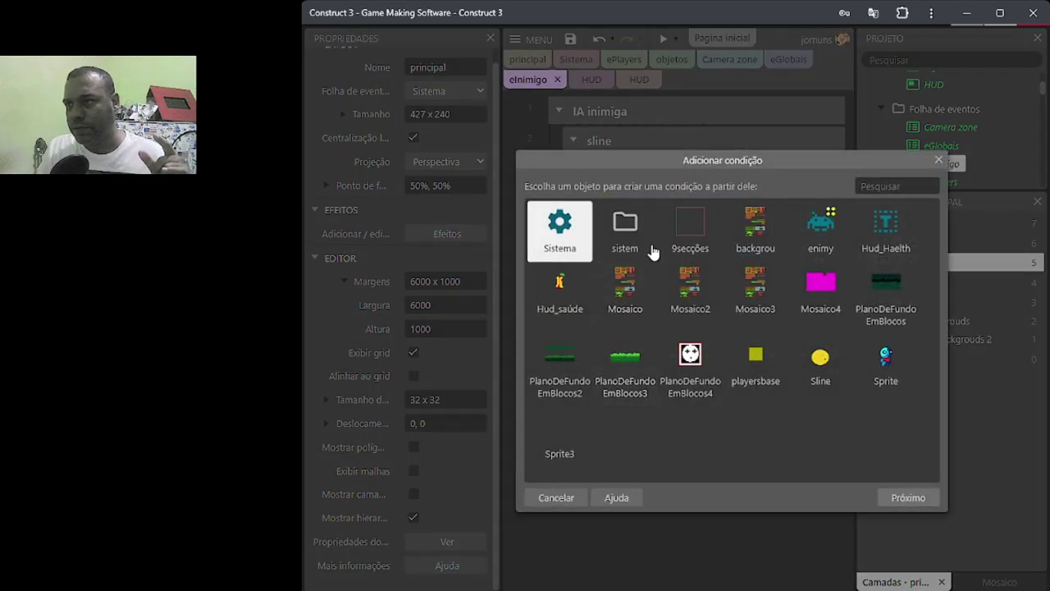
double_click(804, 376)
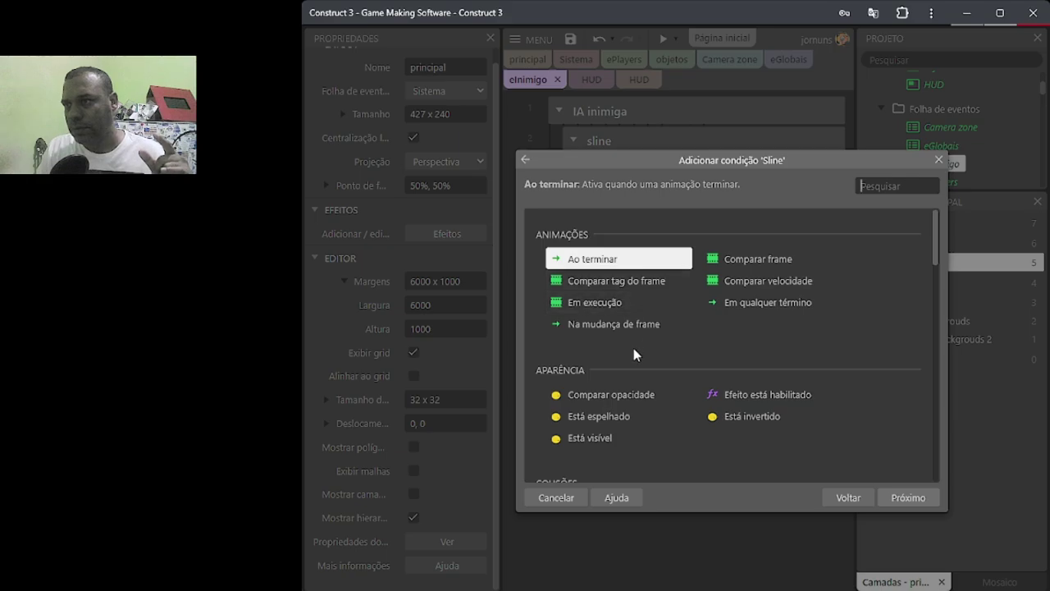
scroll(633, 361, down, 2)
scroll(631, 377, down, 1)
scroll(632, 379, down, 4)
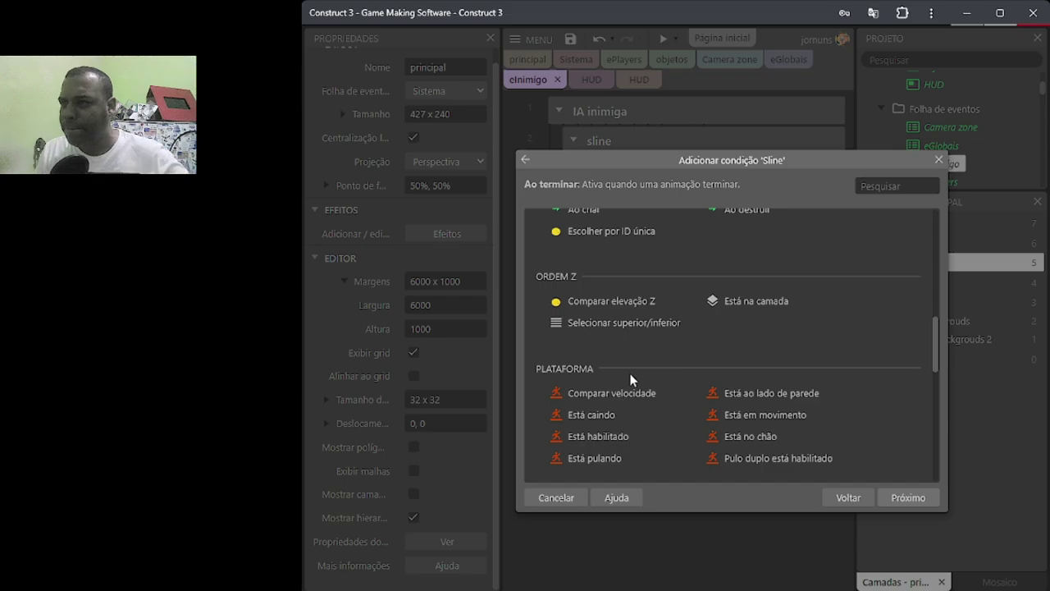
scroll(630, 376, up, 8)
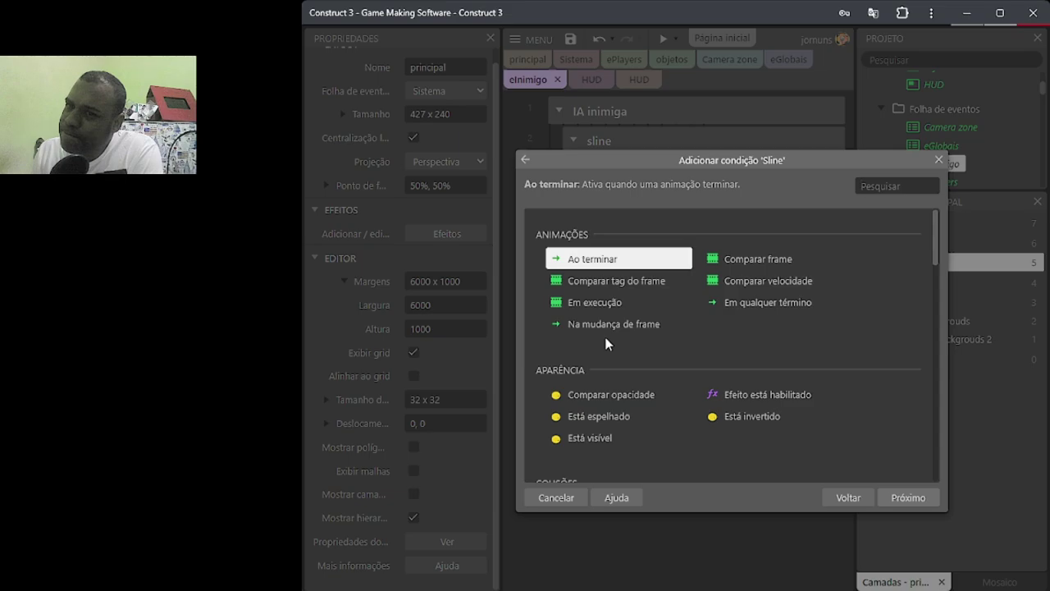
click(857, 495)
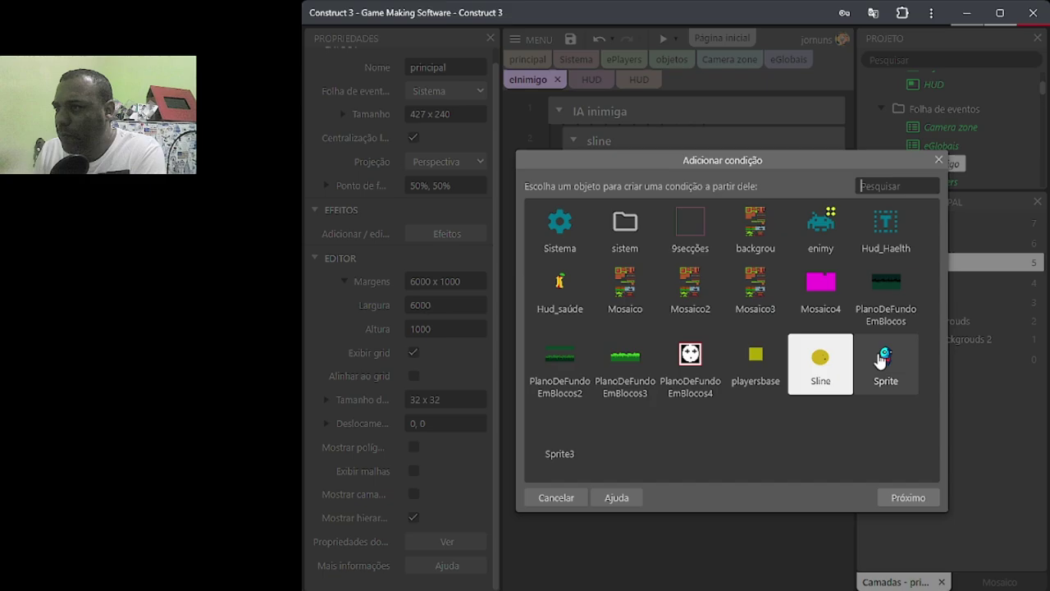
Step: Choose the enimy condition Está sobrepondo no deslocamento, with Deslocamento X 28 and Deslocamento Y 8
double_click(820, 230)
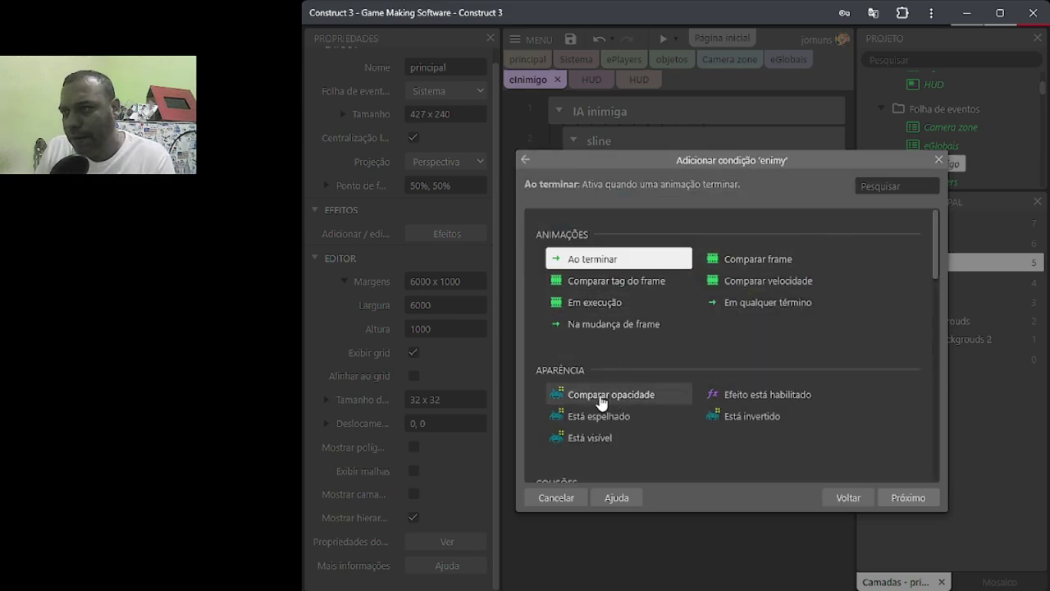
scroll(768, 393, down, 1)
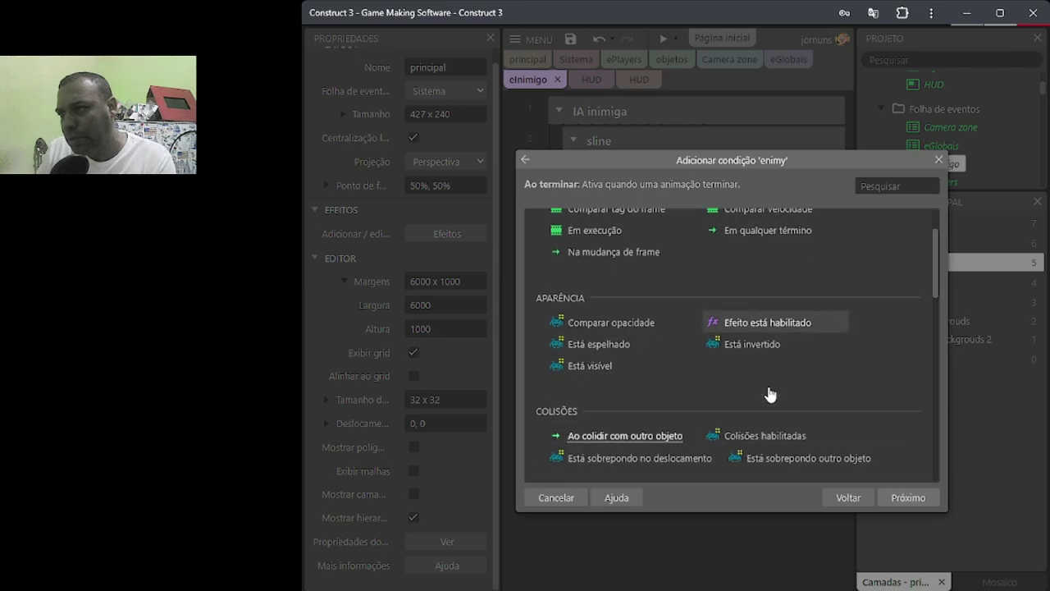
double_click(608, 461)
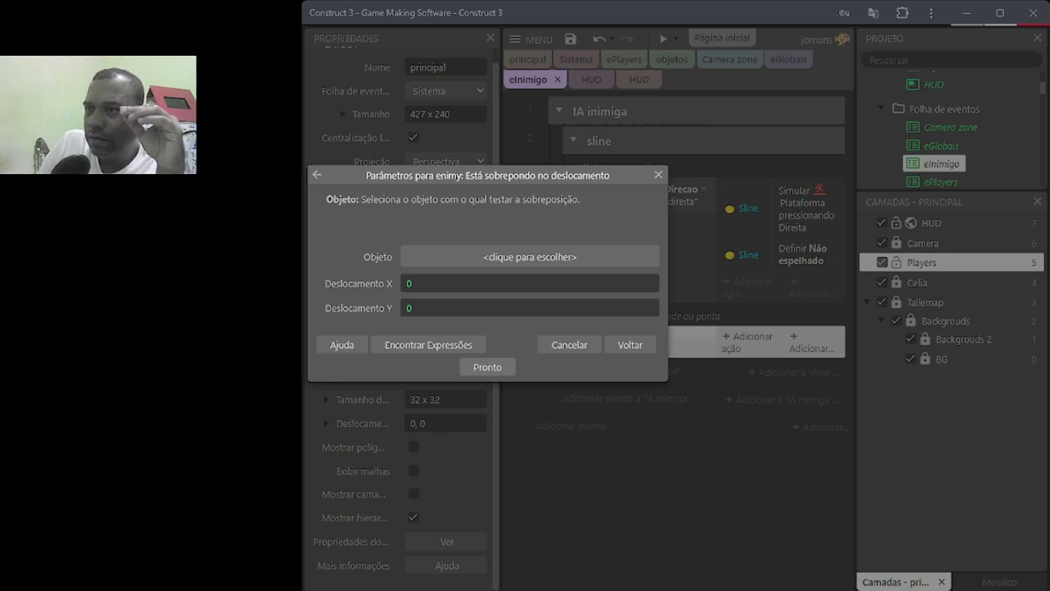
click(532, 285)
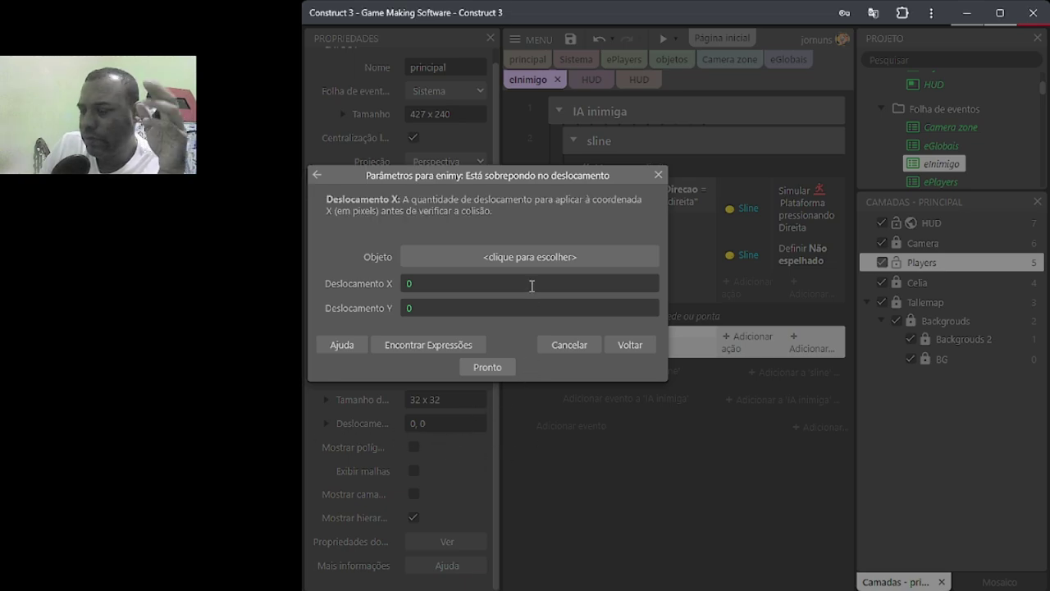
key(BackSpace)
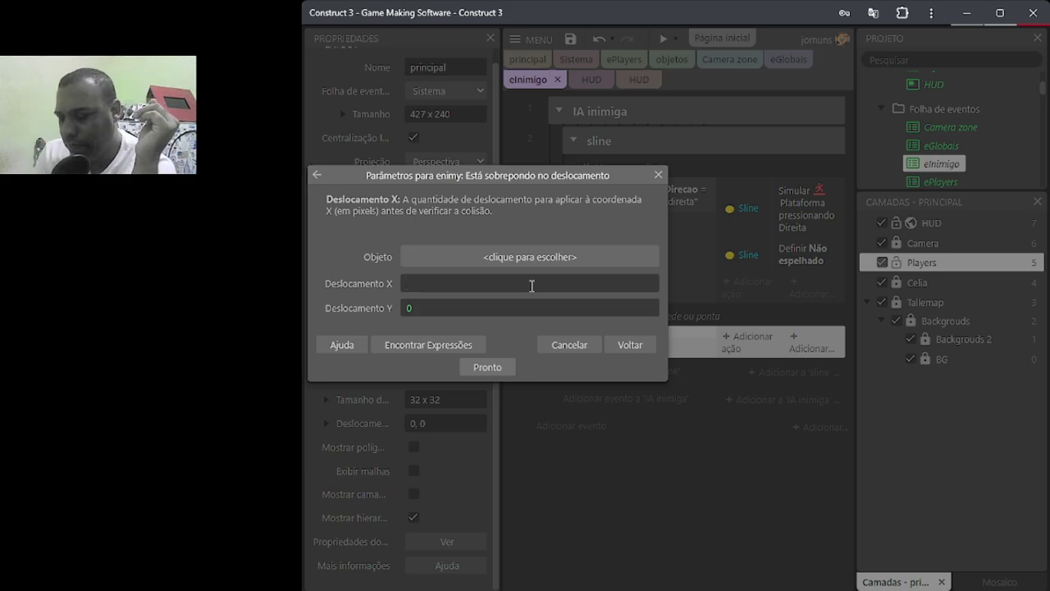
text(28)
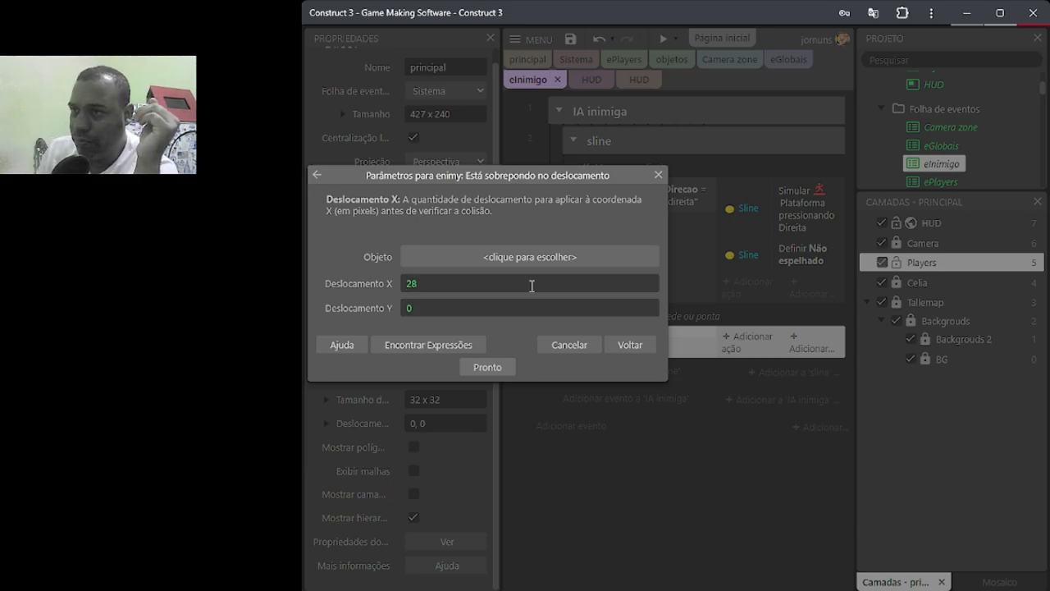
click(474, 308)
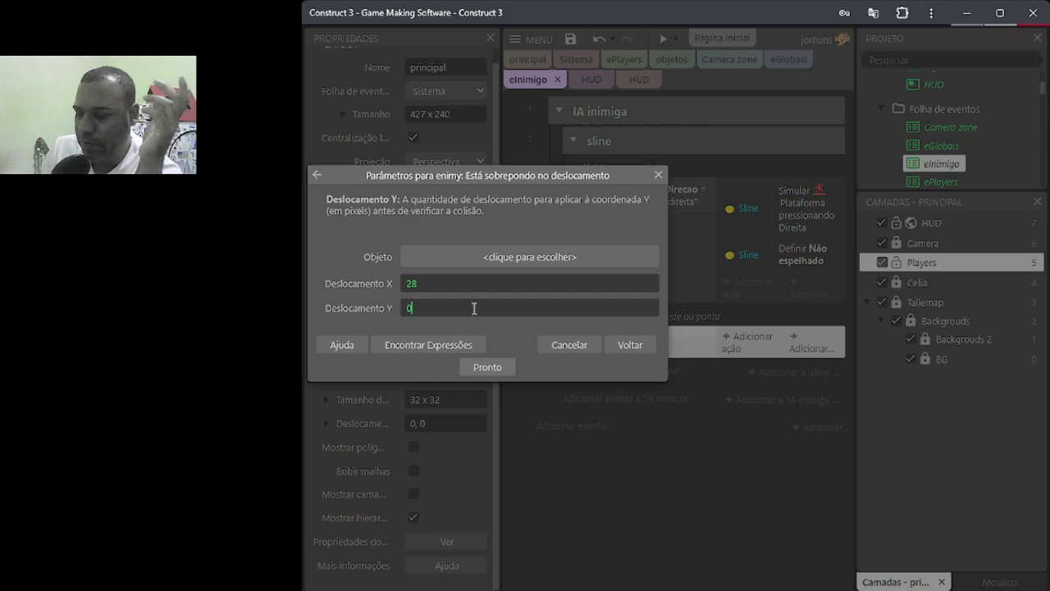
key(BackSpace)
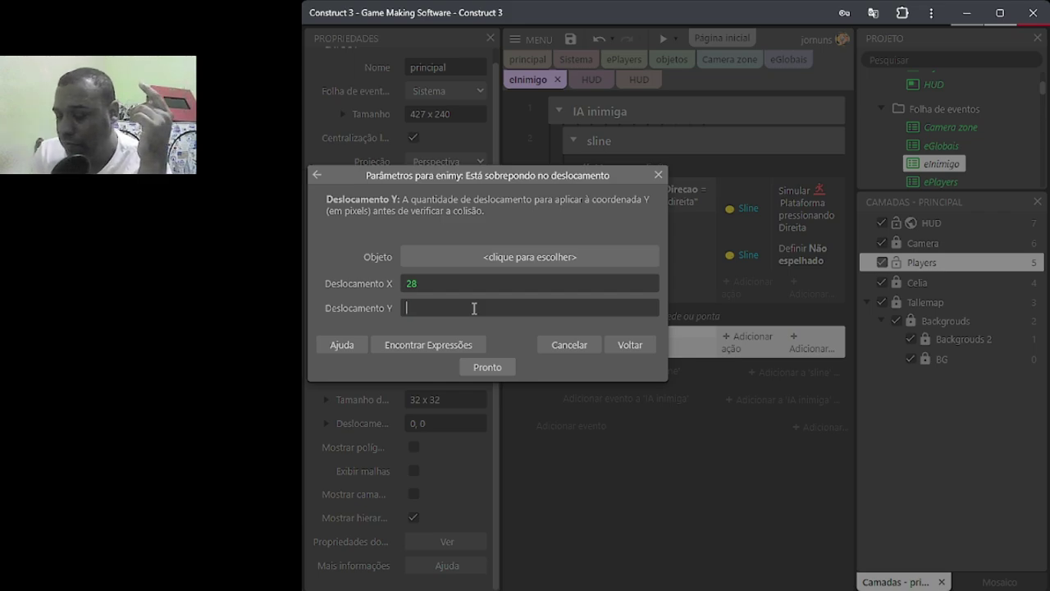
text(8)
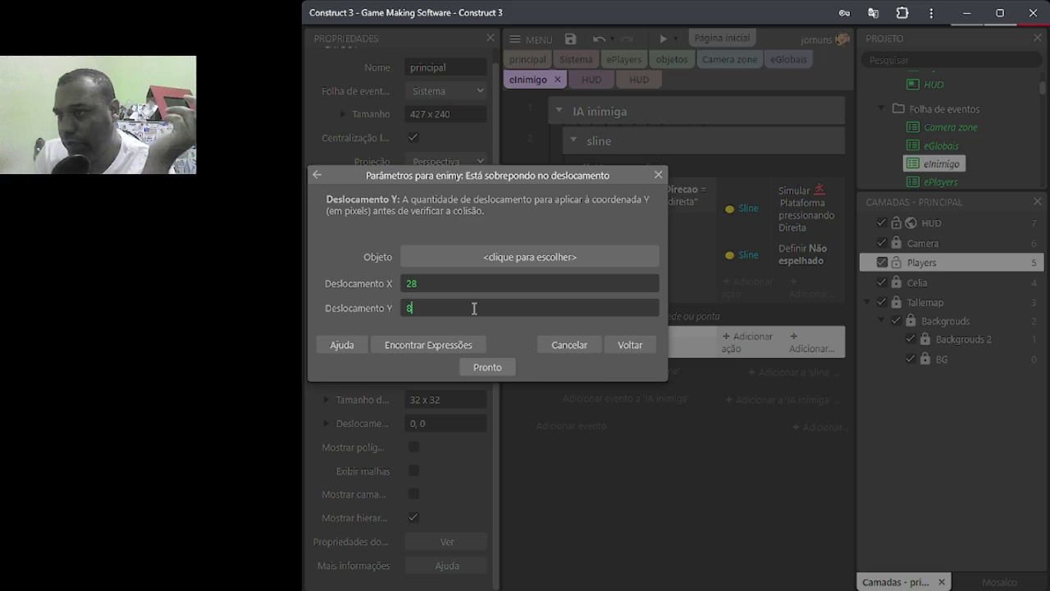
click(492, 368)
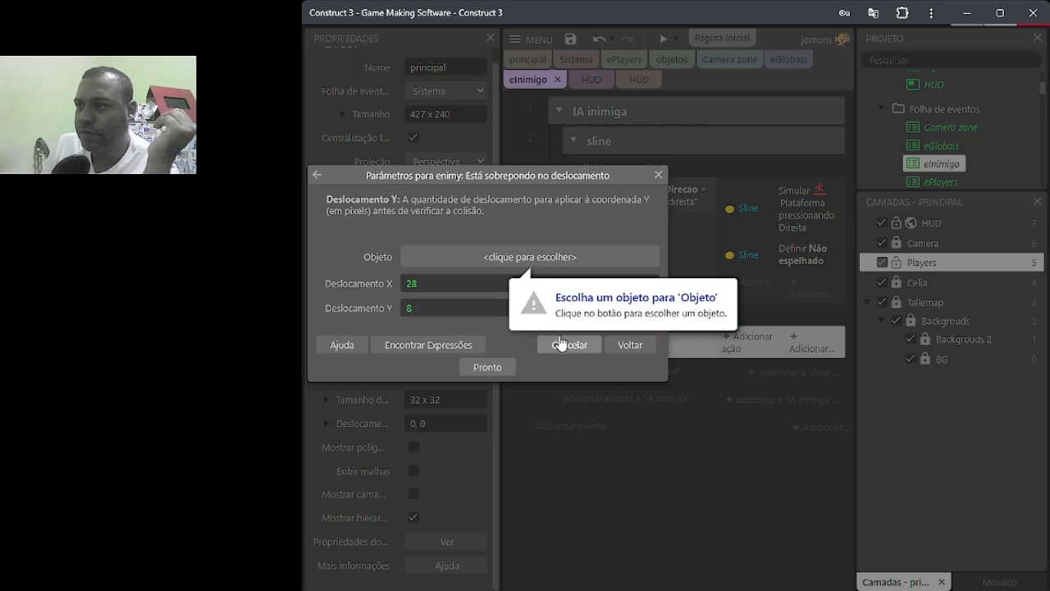
Step: Set Mosaico4 as the object the enimy overlap condition tests and add the condition to the sub-event
click(517, 257)
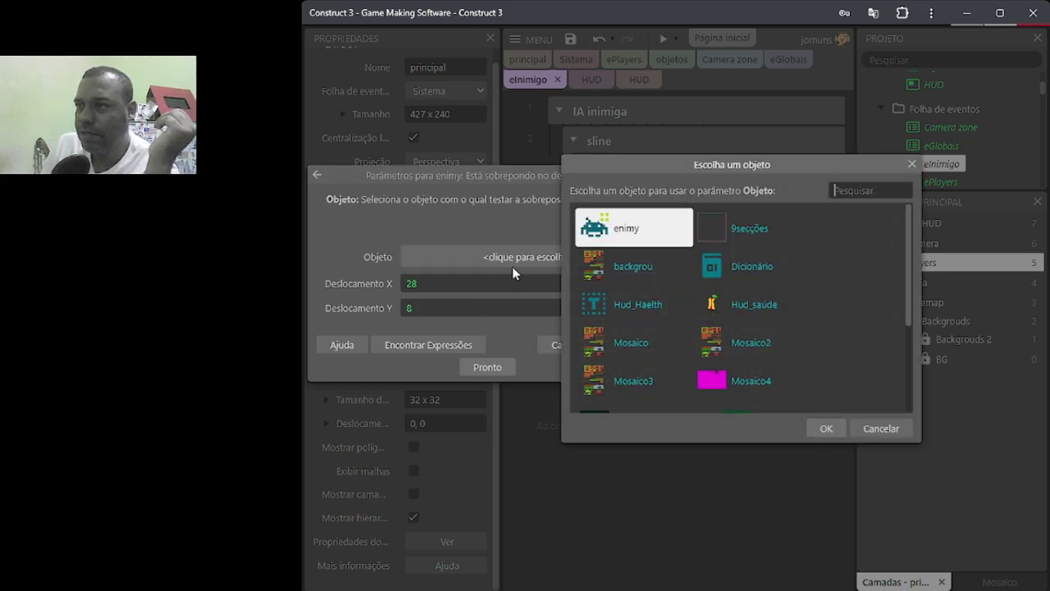
double_click(640, 234)
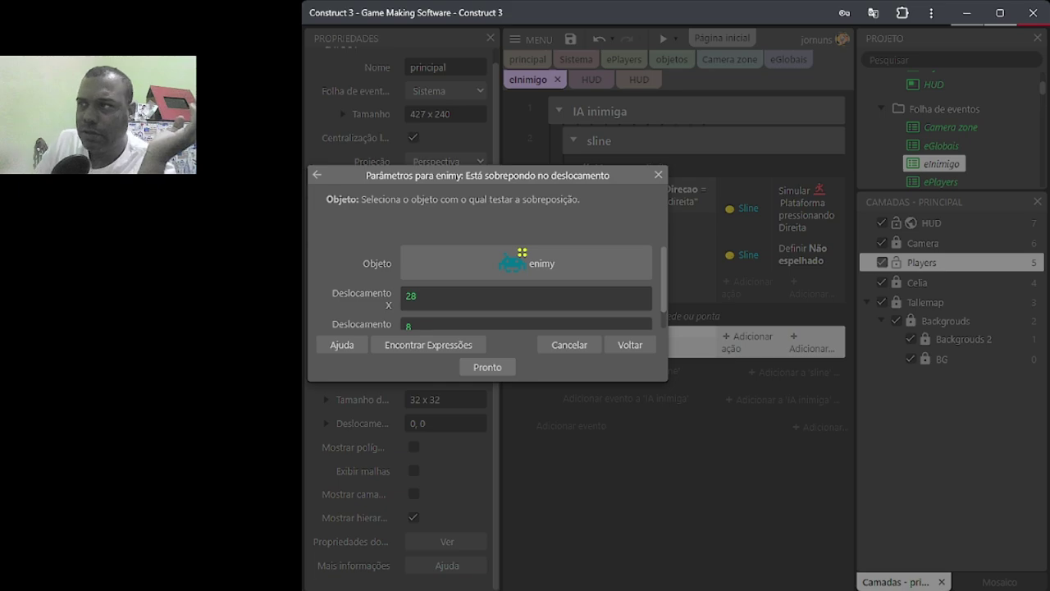
click(529, 264)
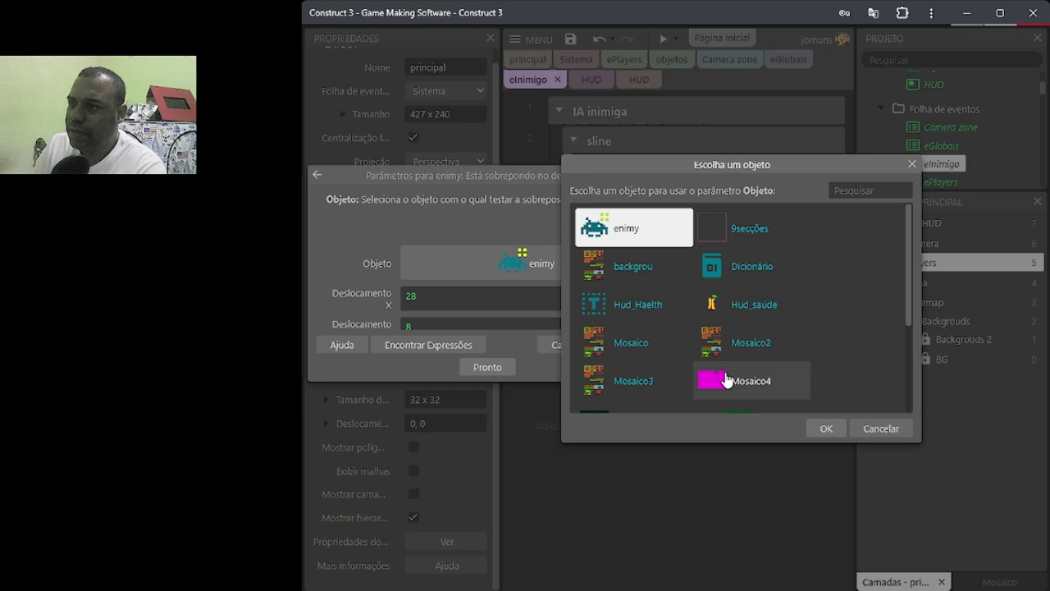
scroll(726, 379, down, 2)
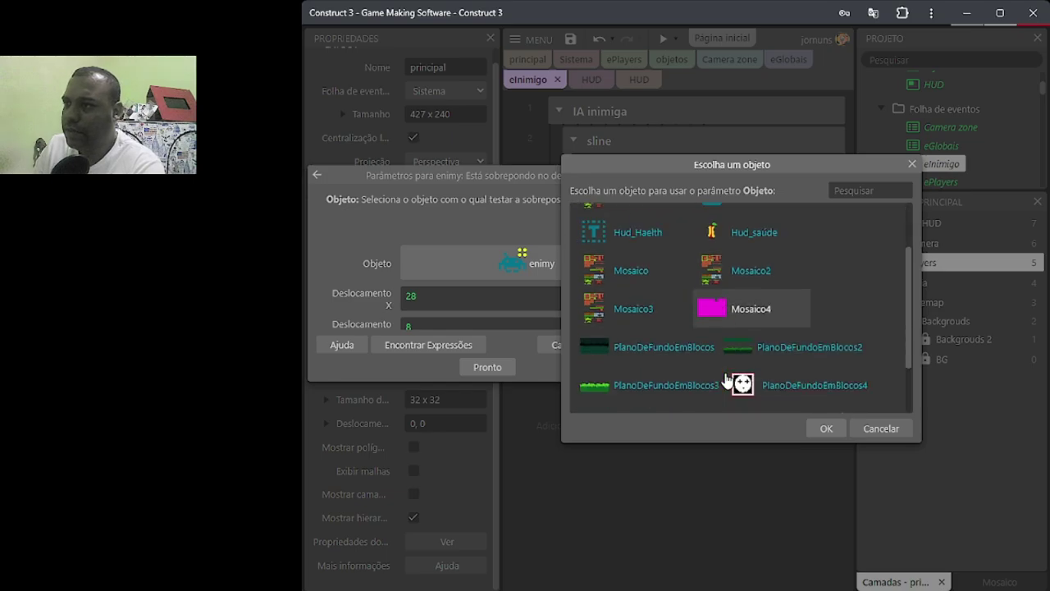
double_click(728, 317)
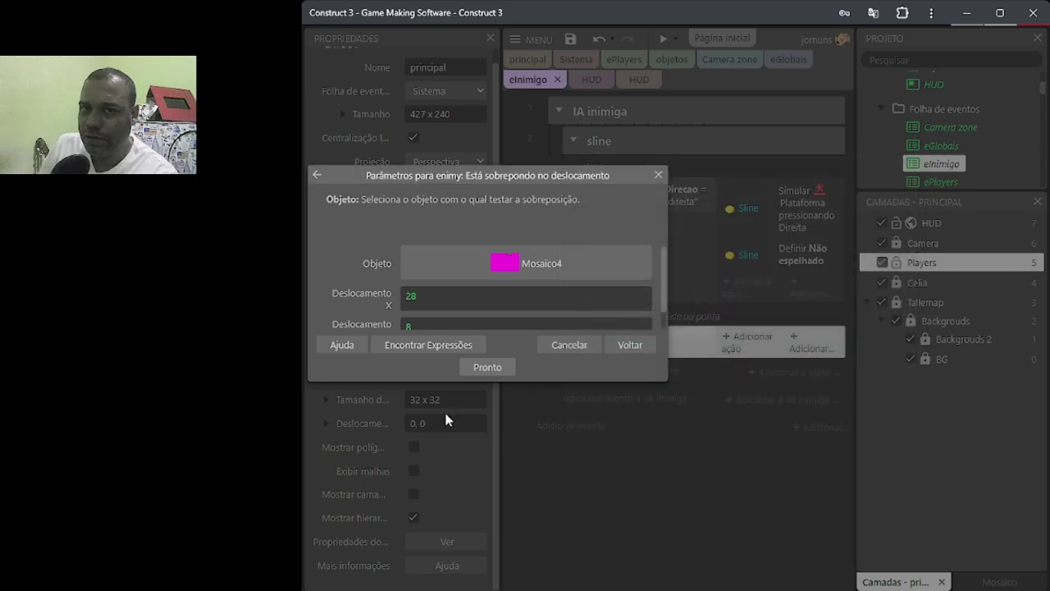
click(493, 367)
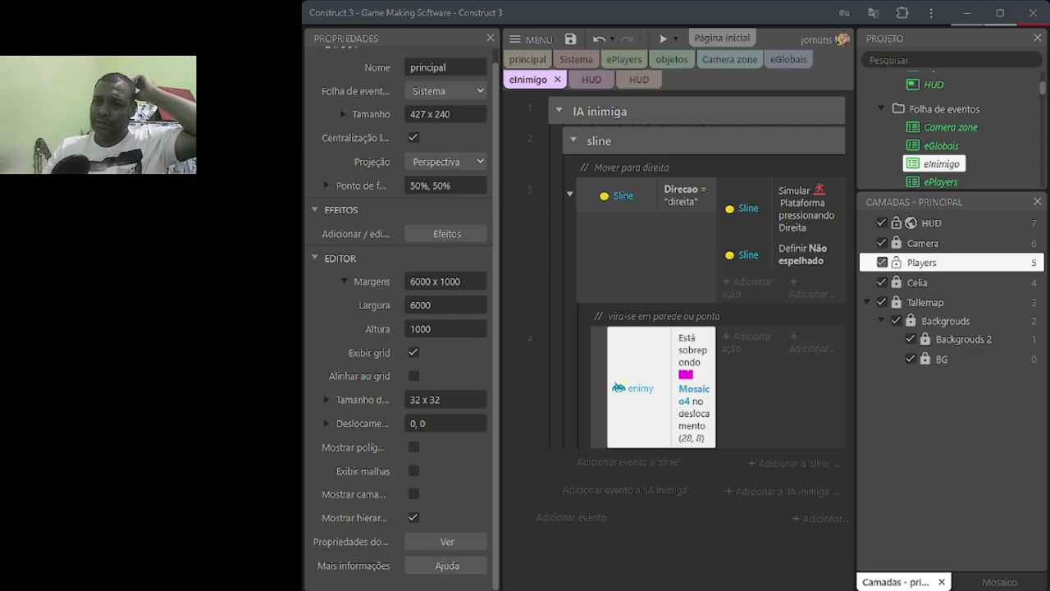
Step: Add a Sline Simular comando action with the Esquerda control to the enimy overlap sub-event
click(734, 353)
double_click(736, 356)
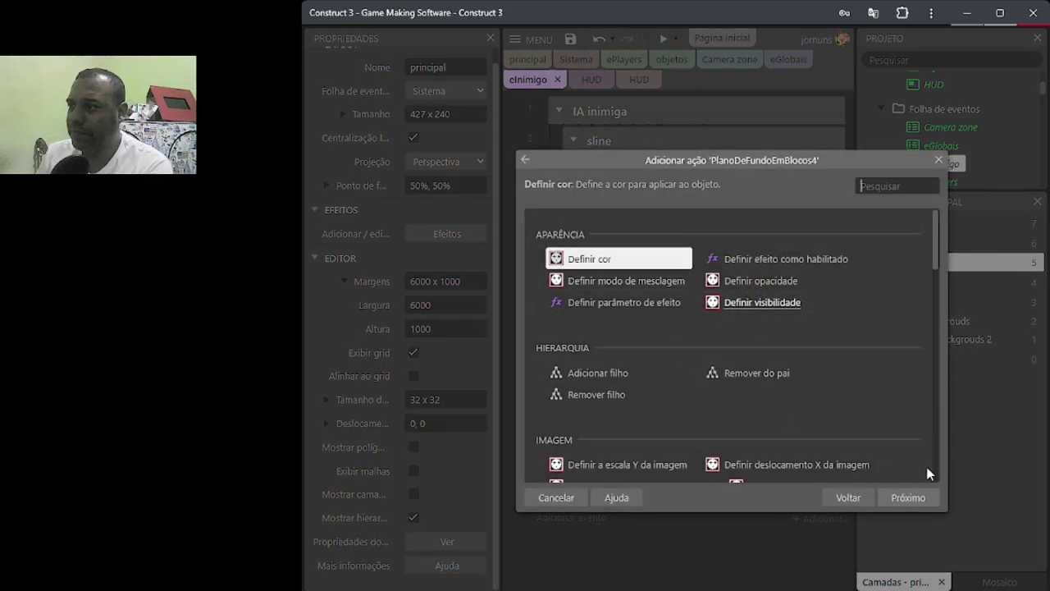
click(853, 498)
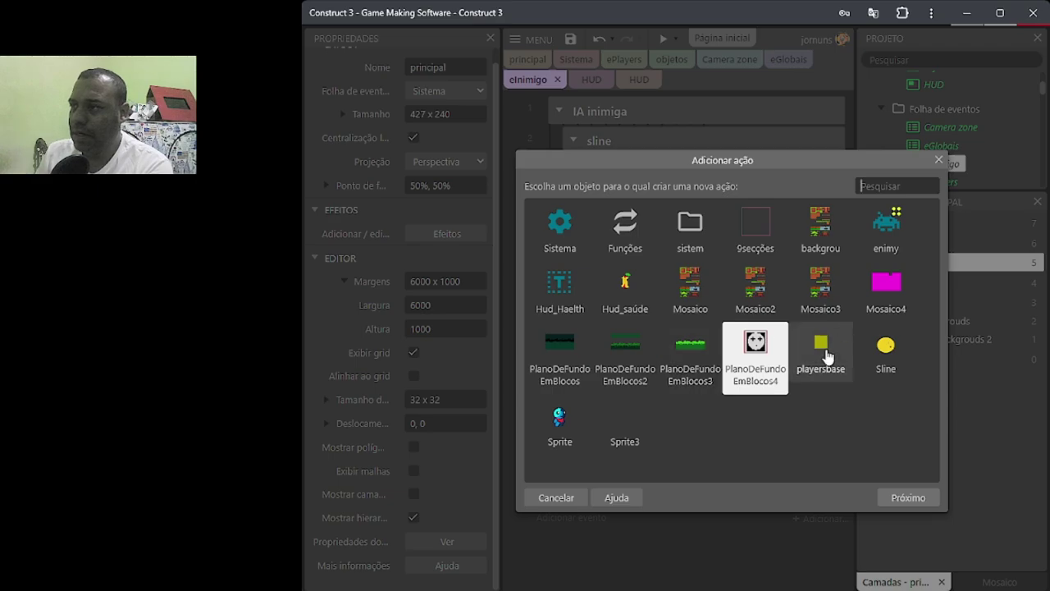
double_click(902, 354)
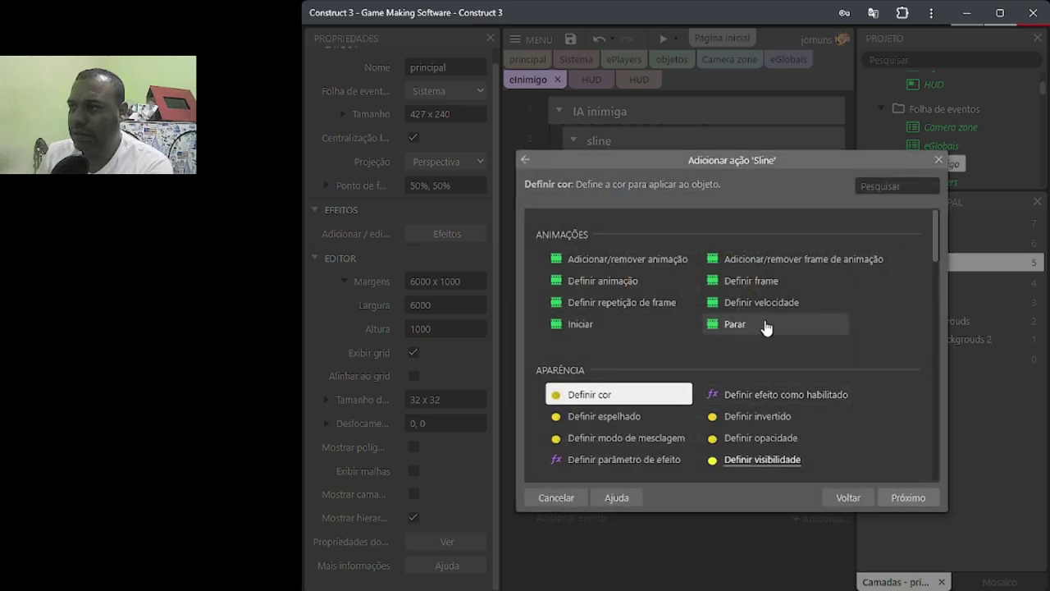
scroll(765, 327, down, 4)
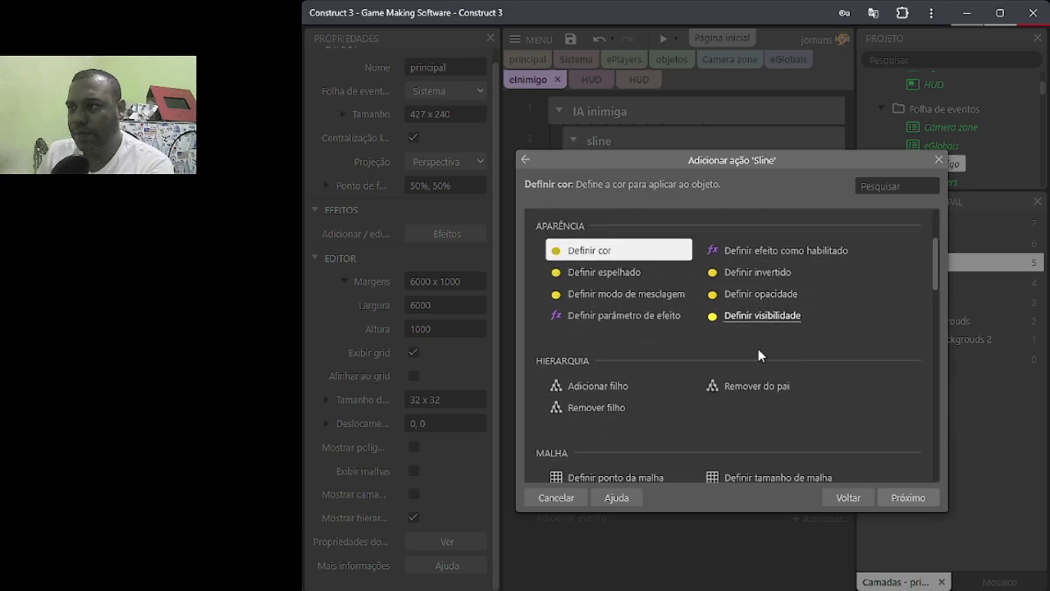
scroll(782, 353, down, 6)
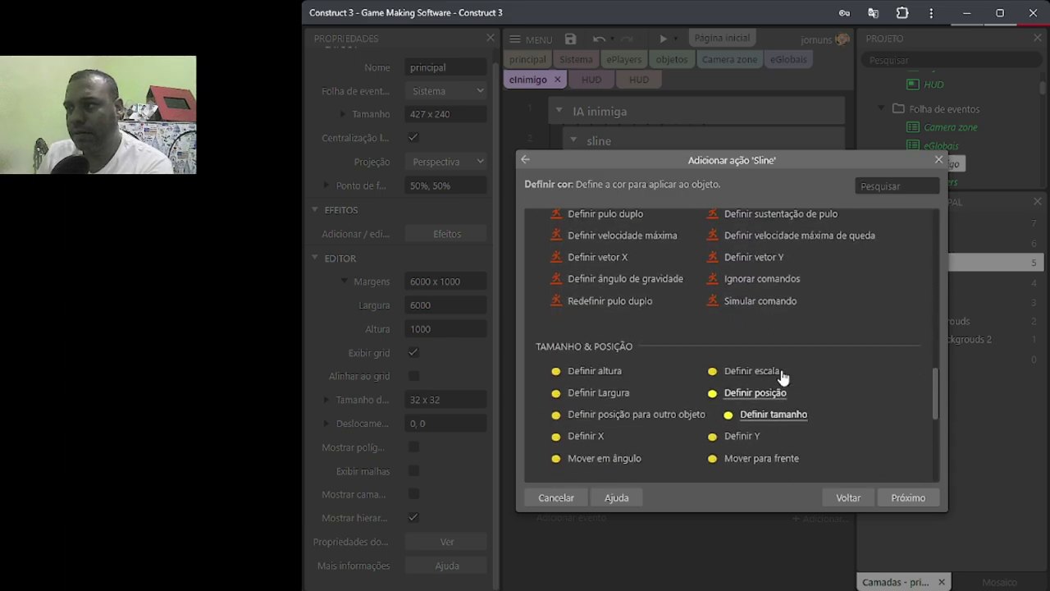
scroll(779, 369, up, 2)
scroll(779, 373, down, 1)
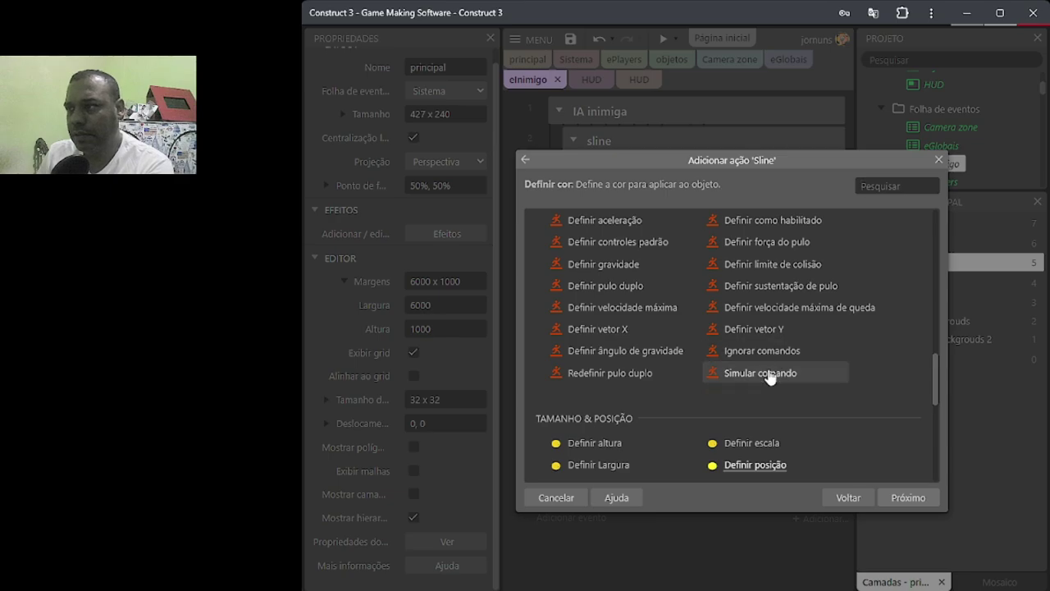
double_click(769, 374)
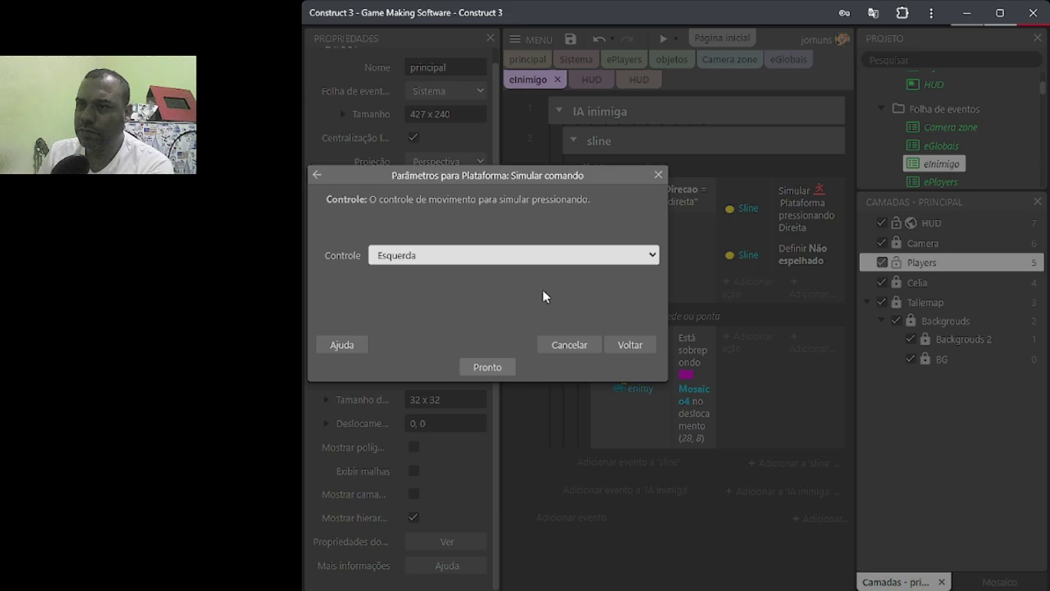
click(487, 368)
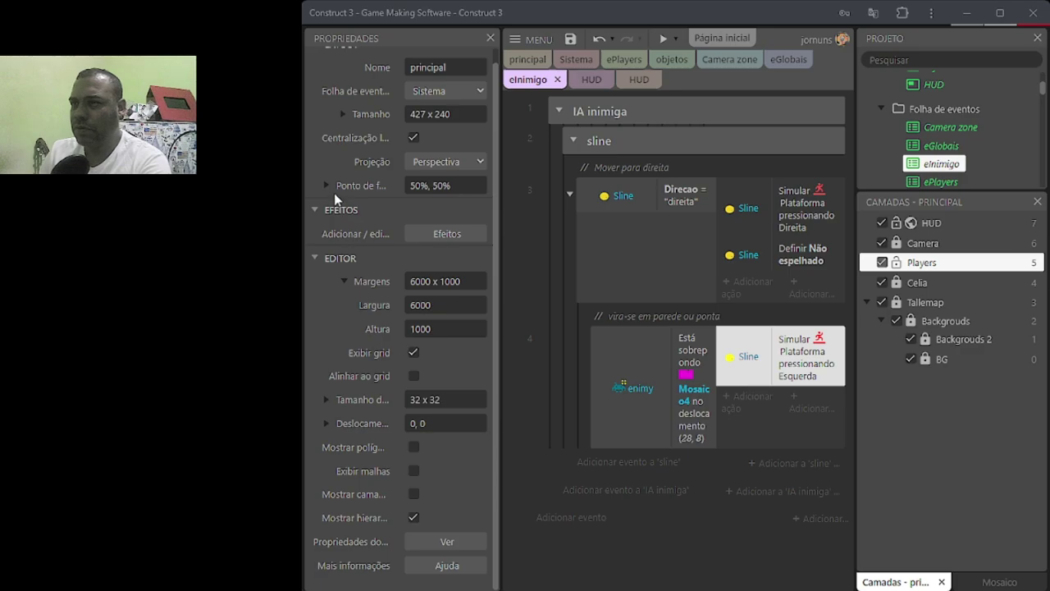
Step: Replace the Sline Simular comando action in the enimy overlap sub-event with Definir valor for the Direcao instance variable
double_click(795, 361)
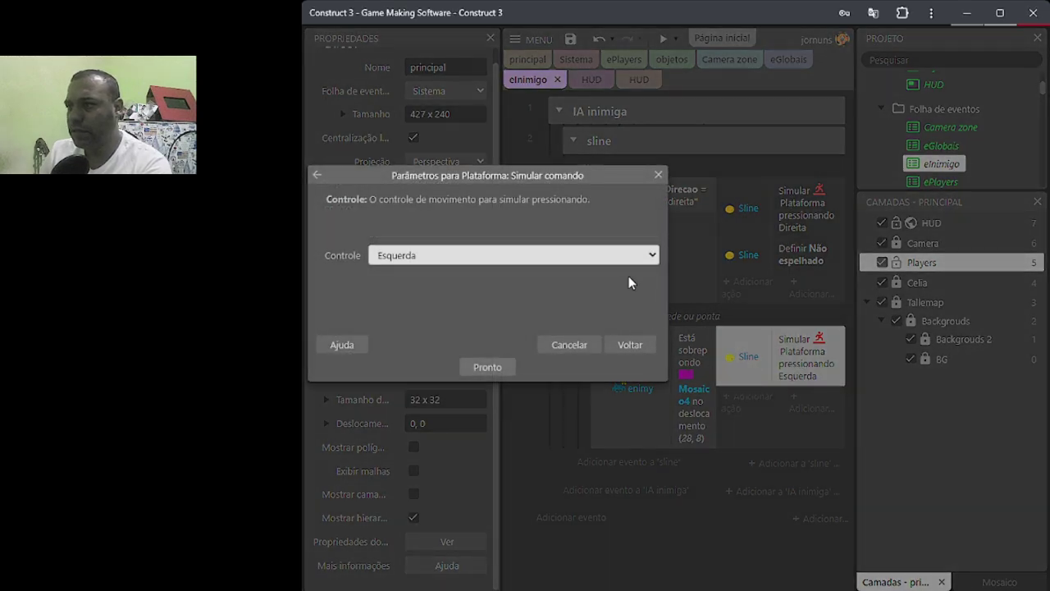
click(630, 345)
scroll(693, 398, down, 10)
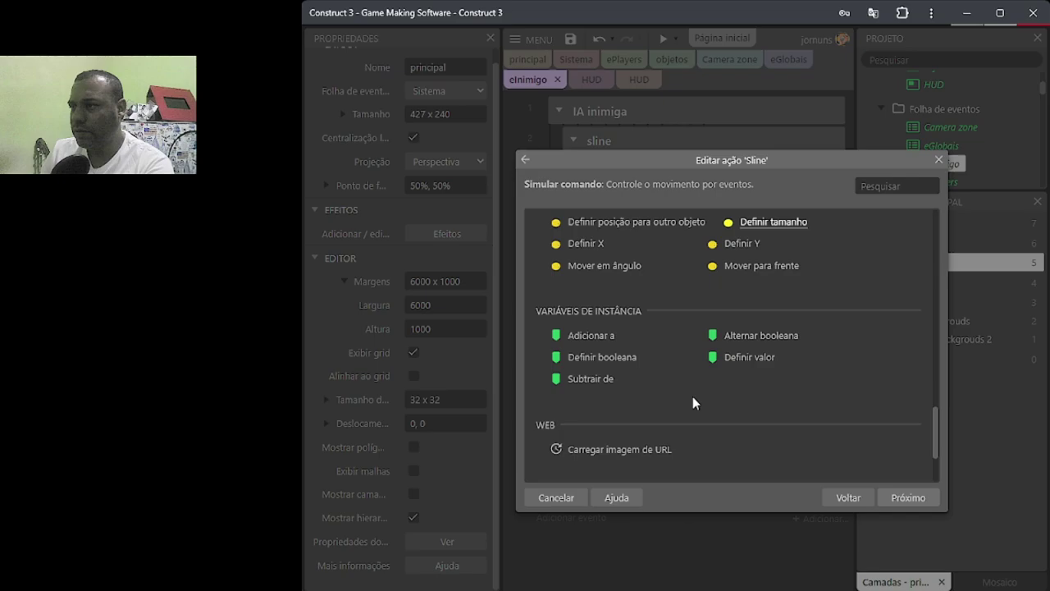
double_click(740, 287)
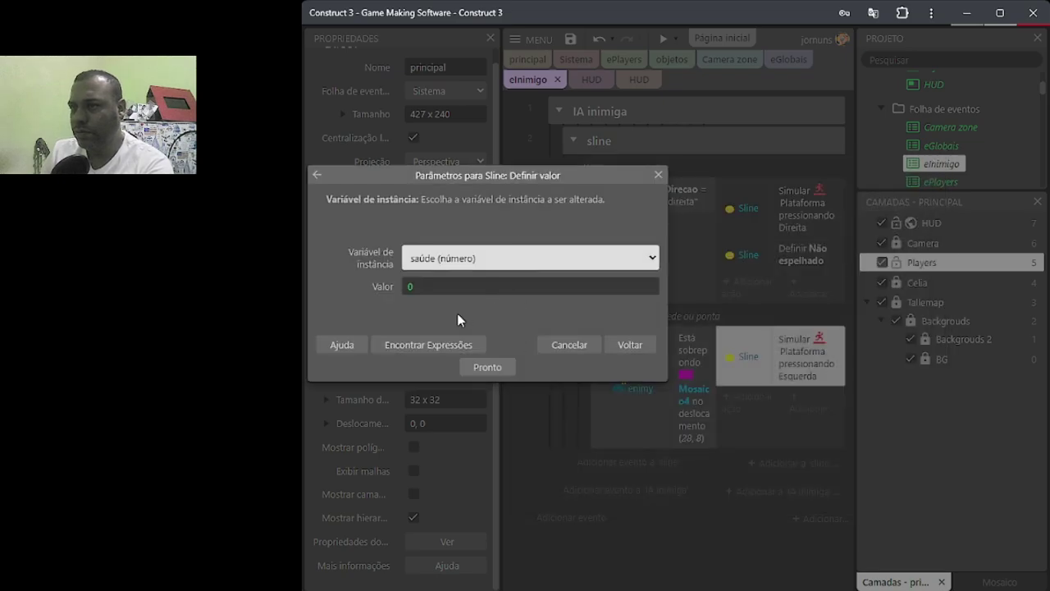
key(Down)
Step: Set the Direcao value to "esquerda" and confirm the Definir valor action
click(412, 285)
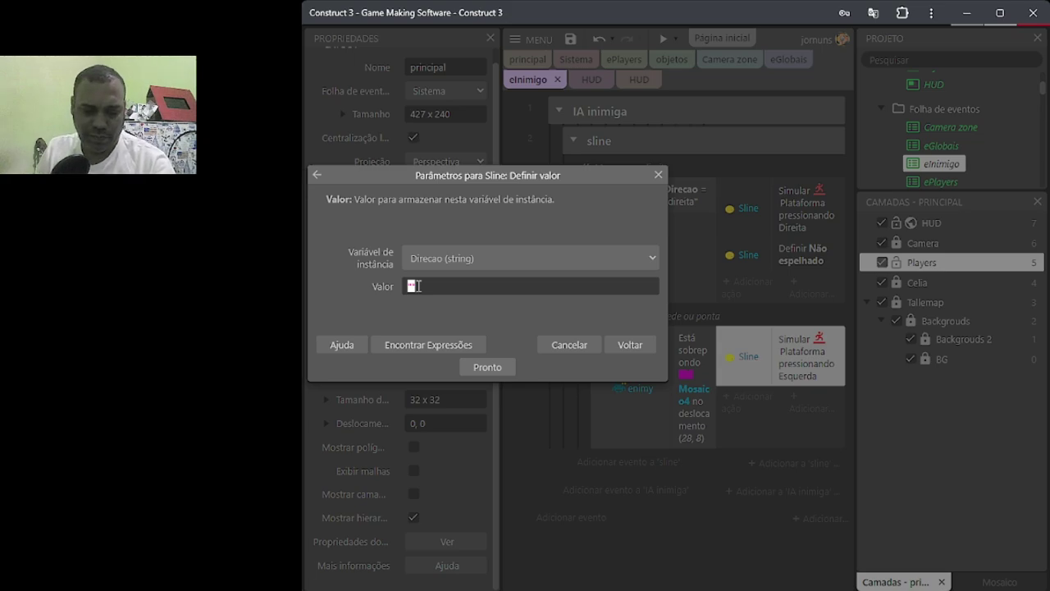
text(")
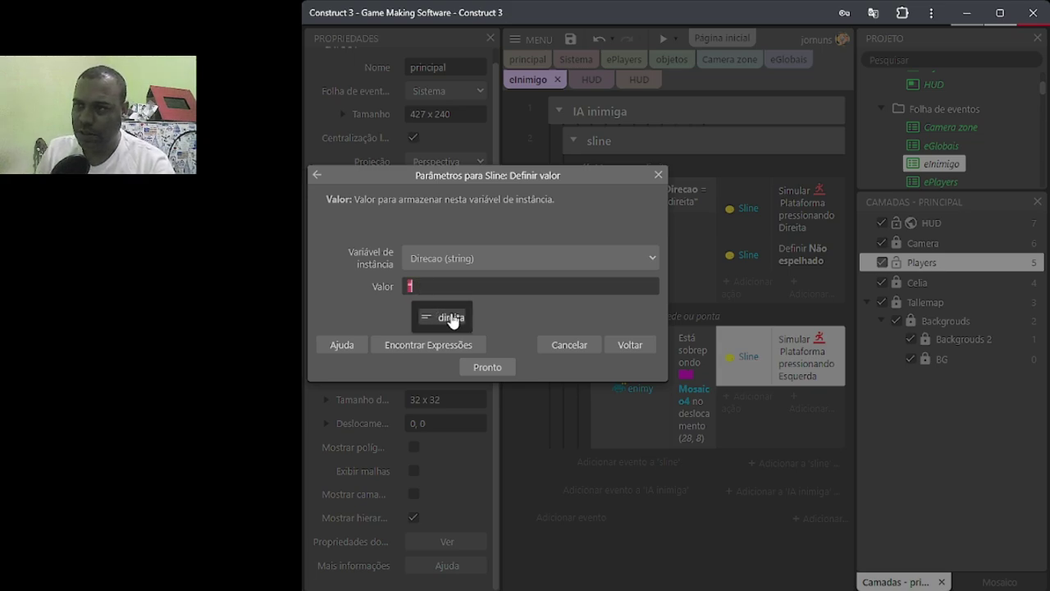
click(457, 282)
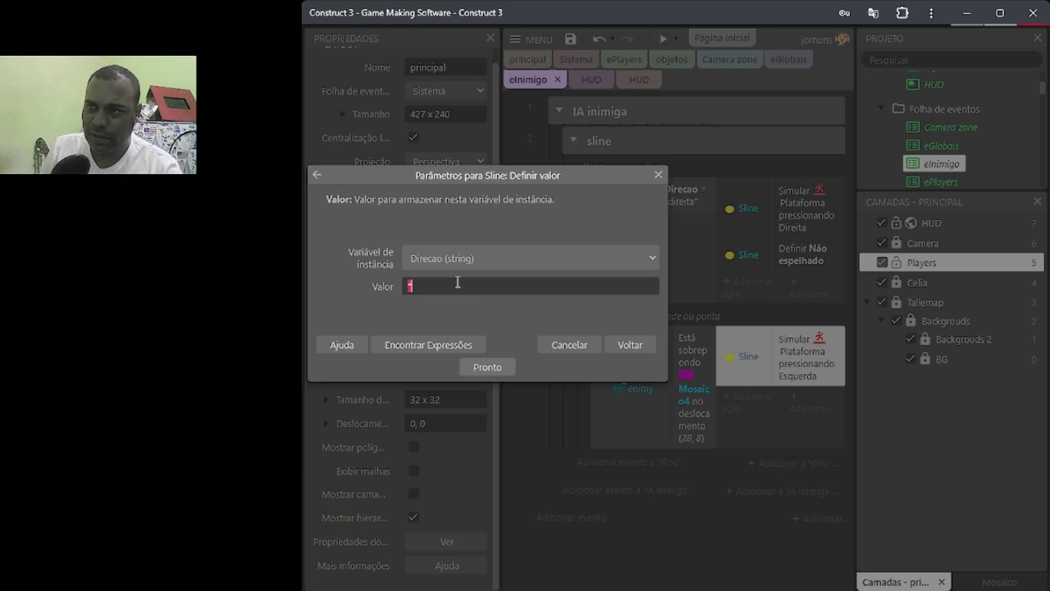
text(es)
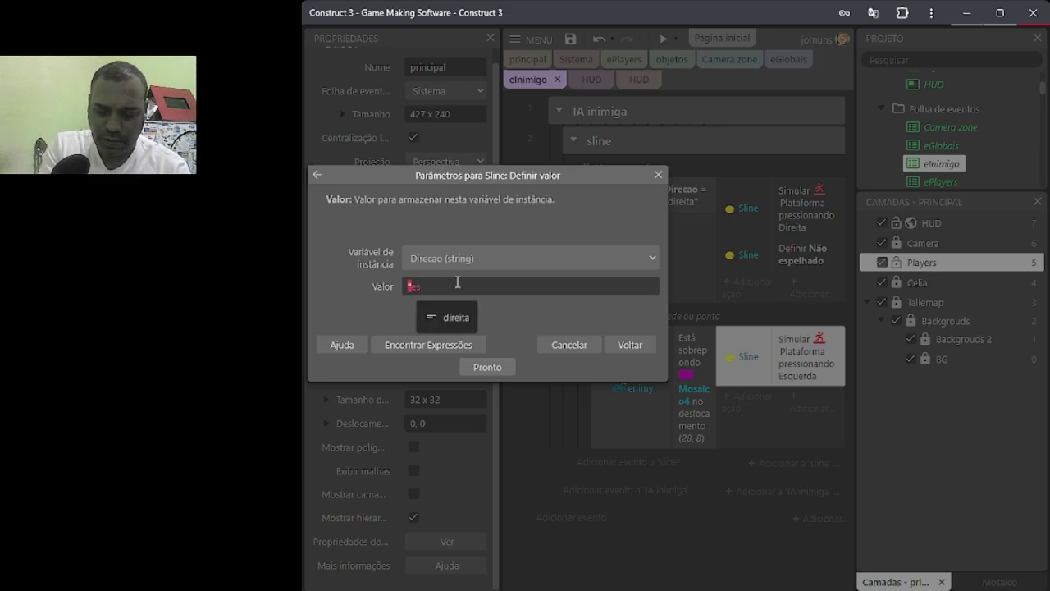
text(que)
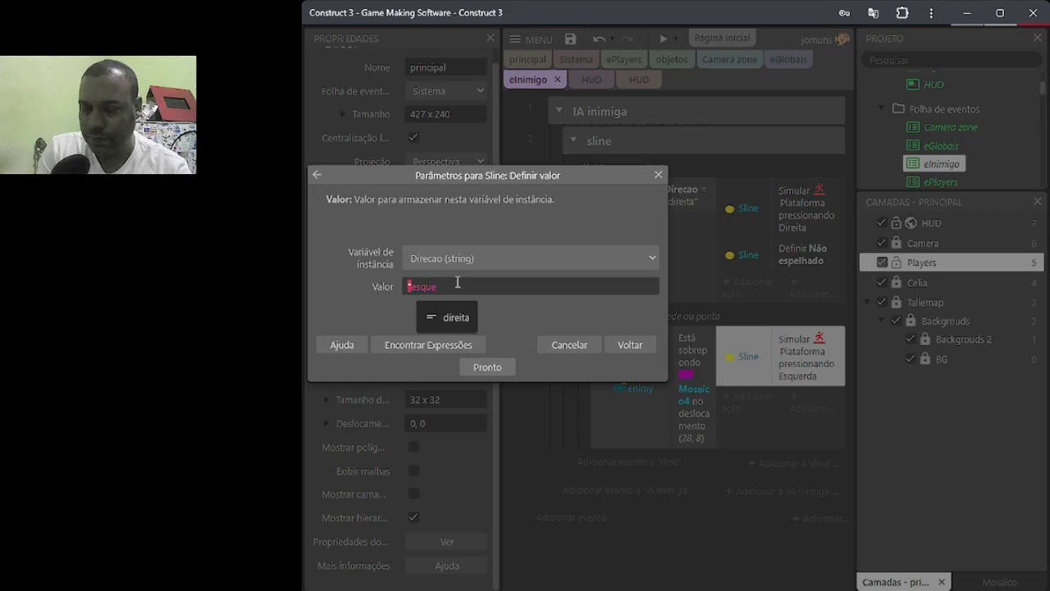
text(rda)
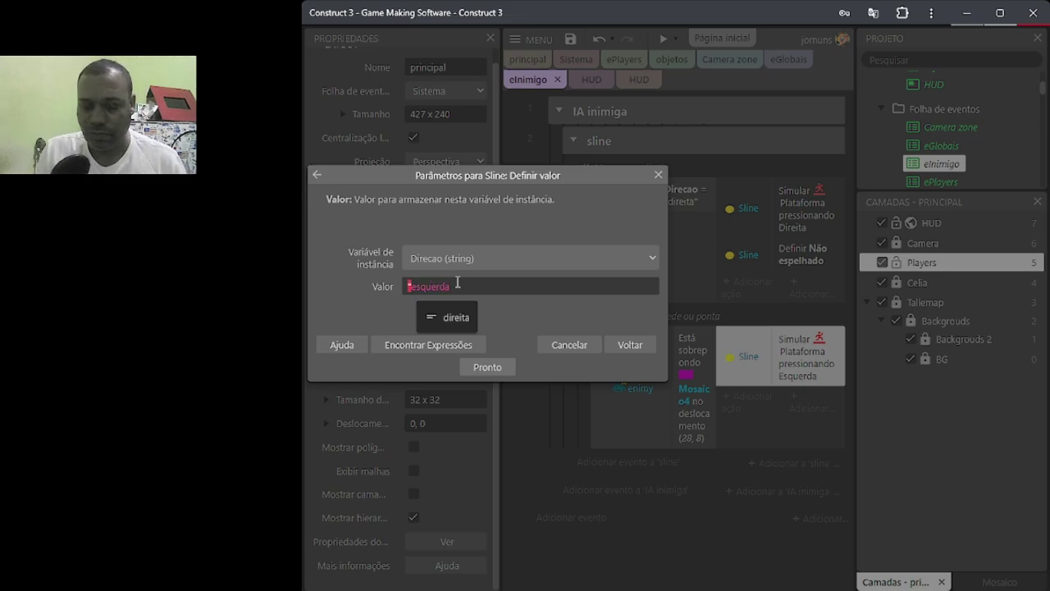
text(")
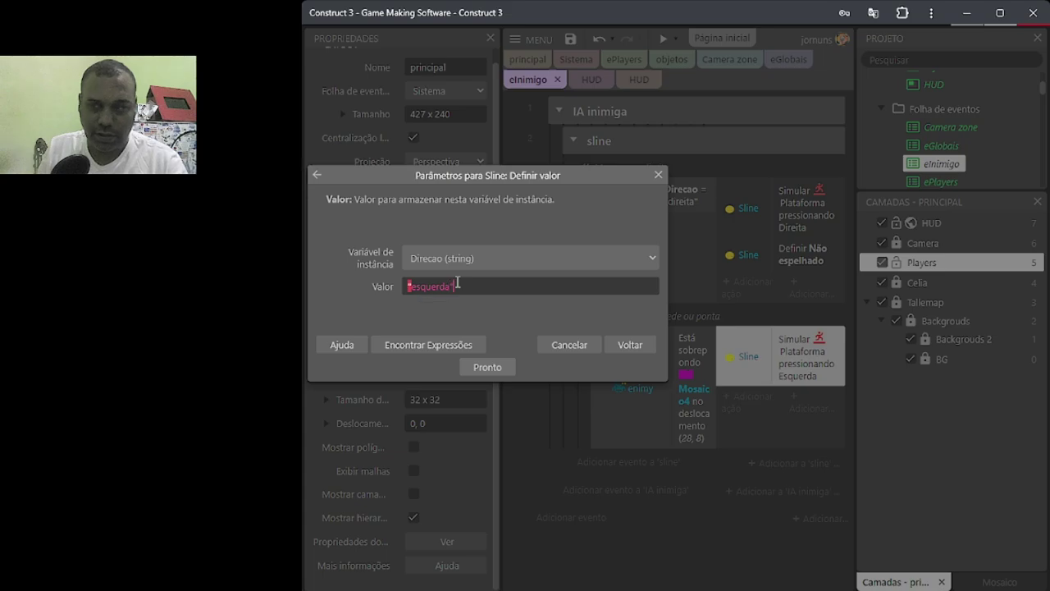
click(489, 368)
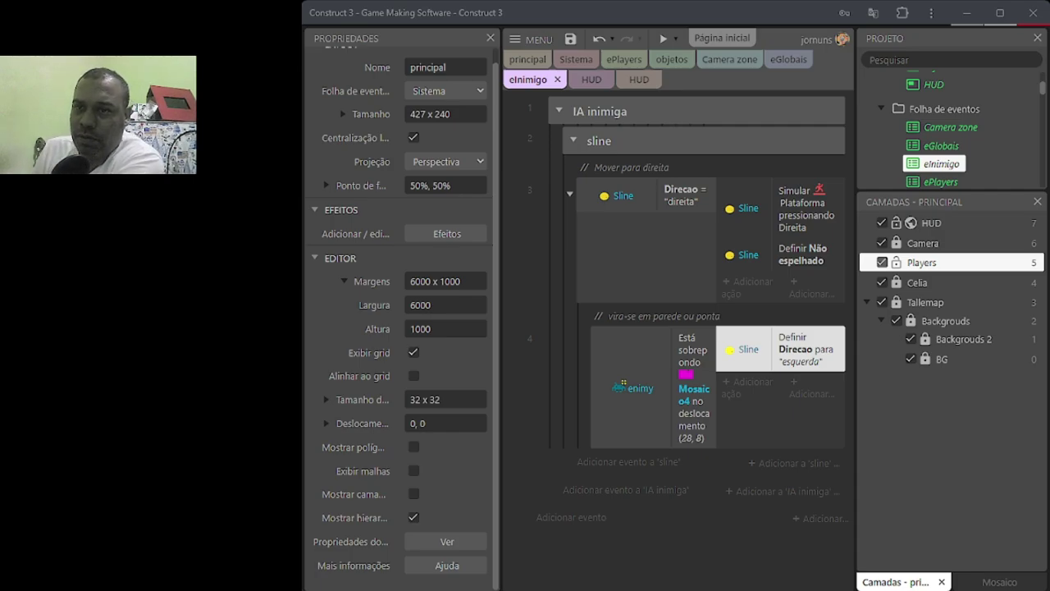
Step: Add a Sline Definir animação action for "Animation 1" from início to the overlap sub-event, and preview the project
click(742, 387)
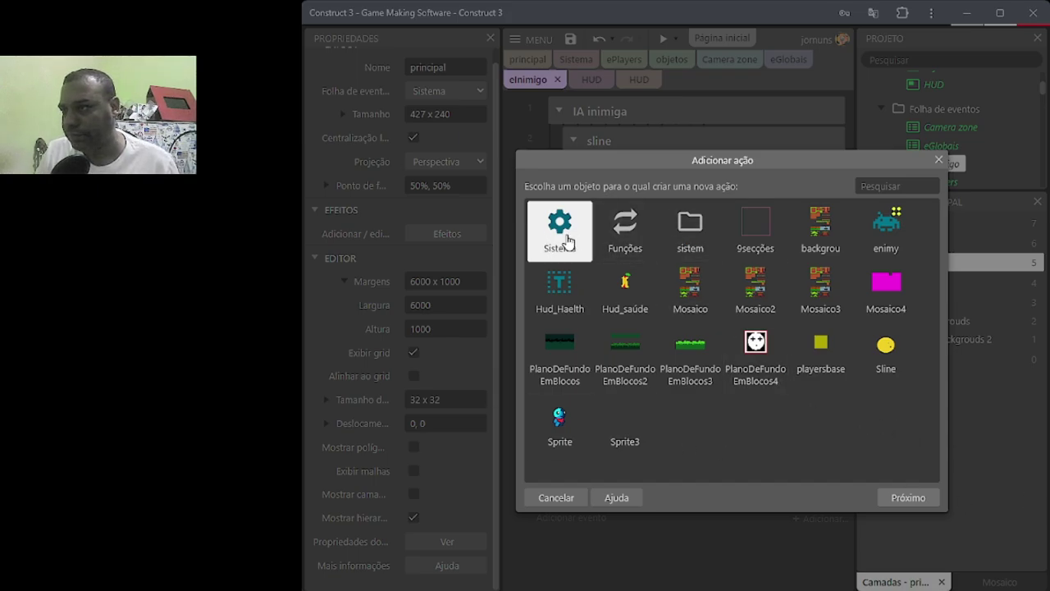
double_click(882, 354)
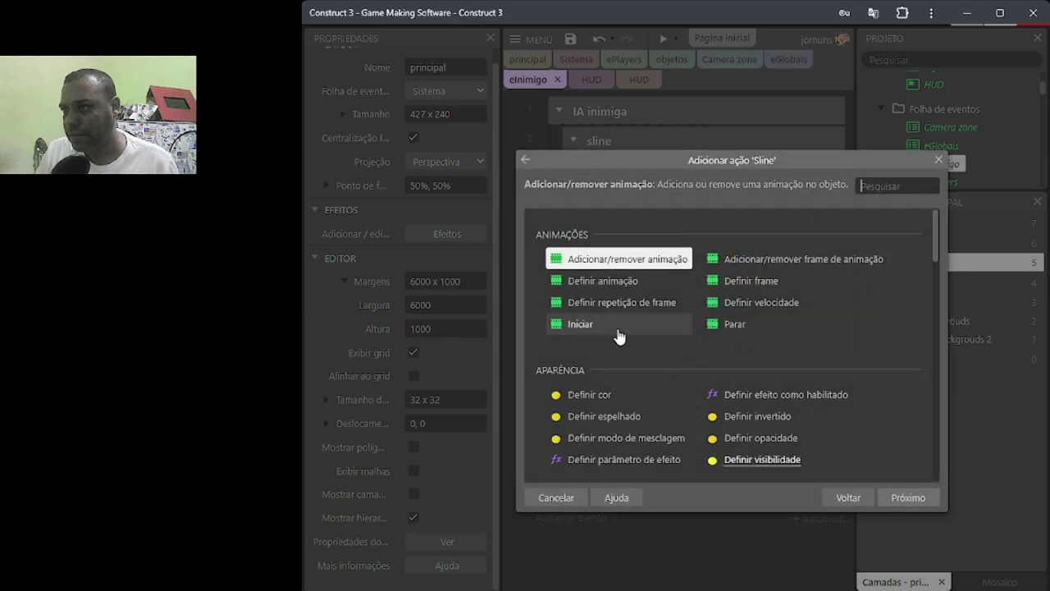
double_click(604, 283)
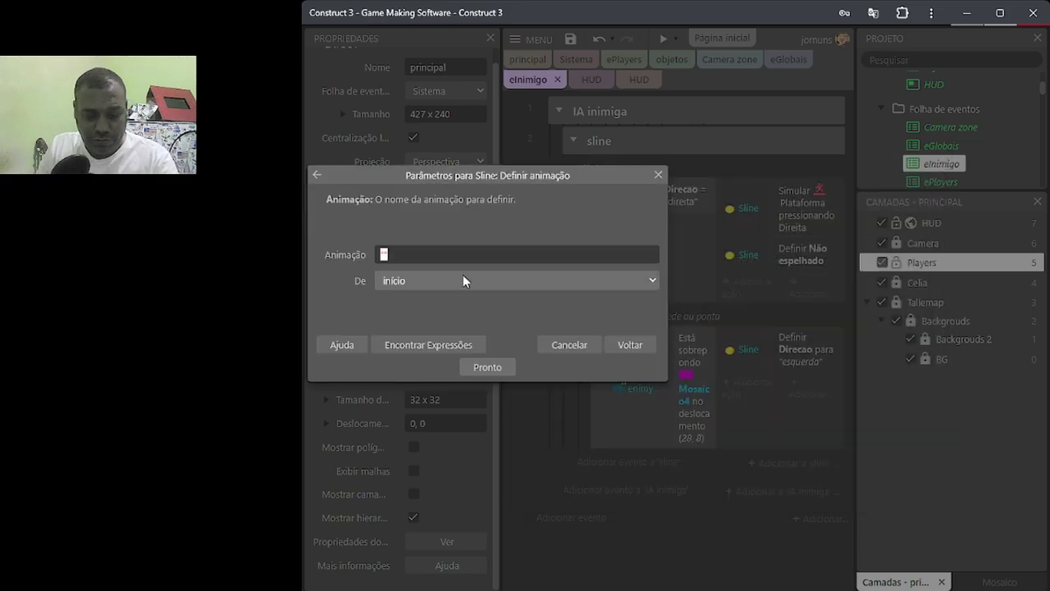
text(")
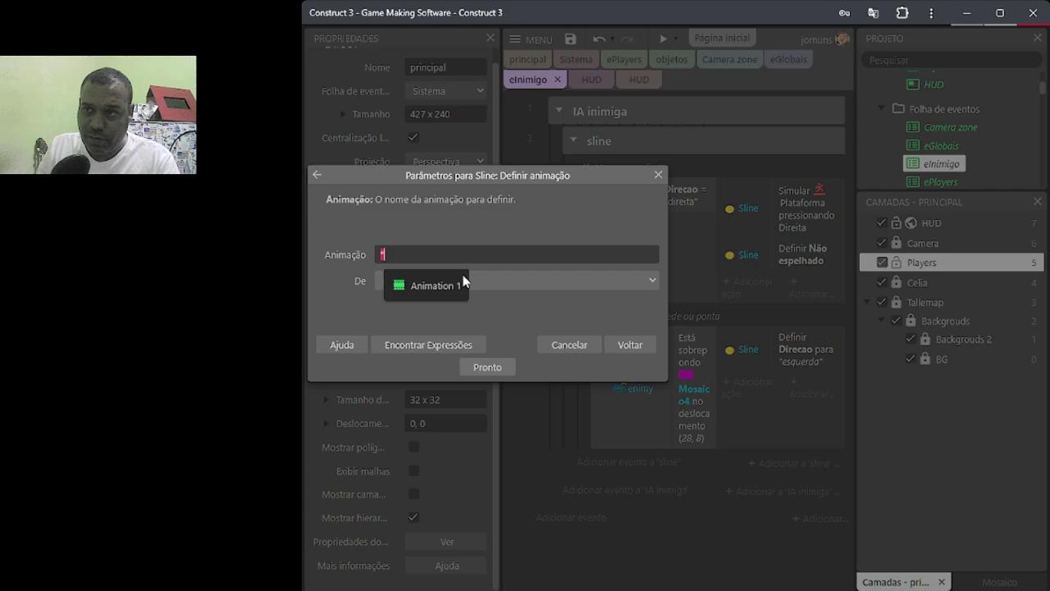
click(426, 296)
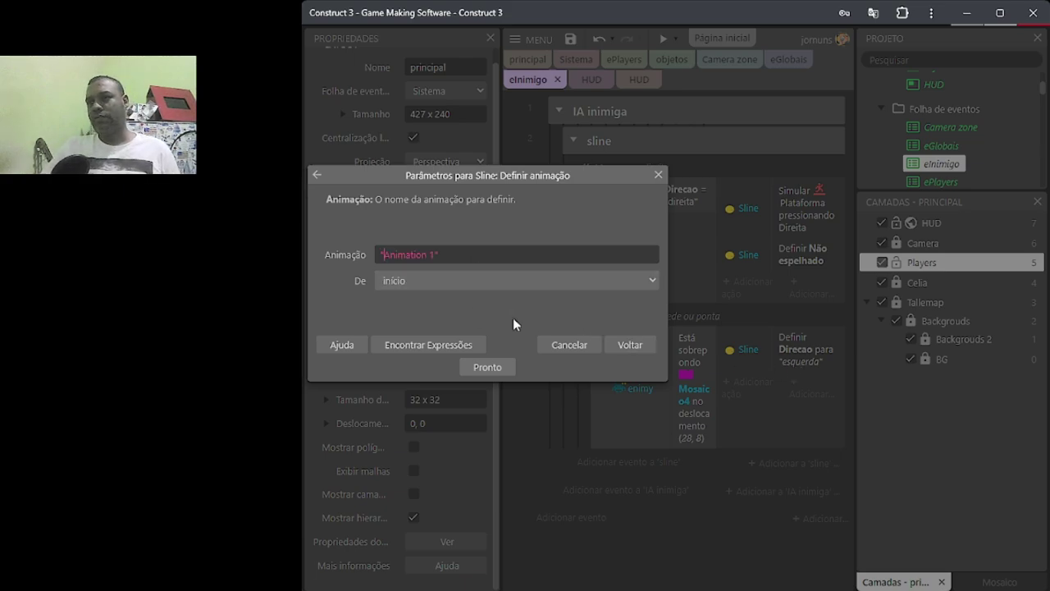
click(488, 367)
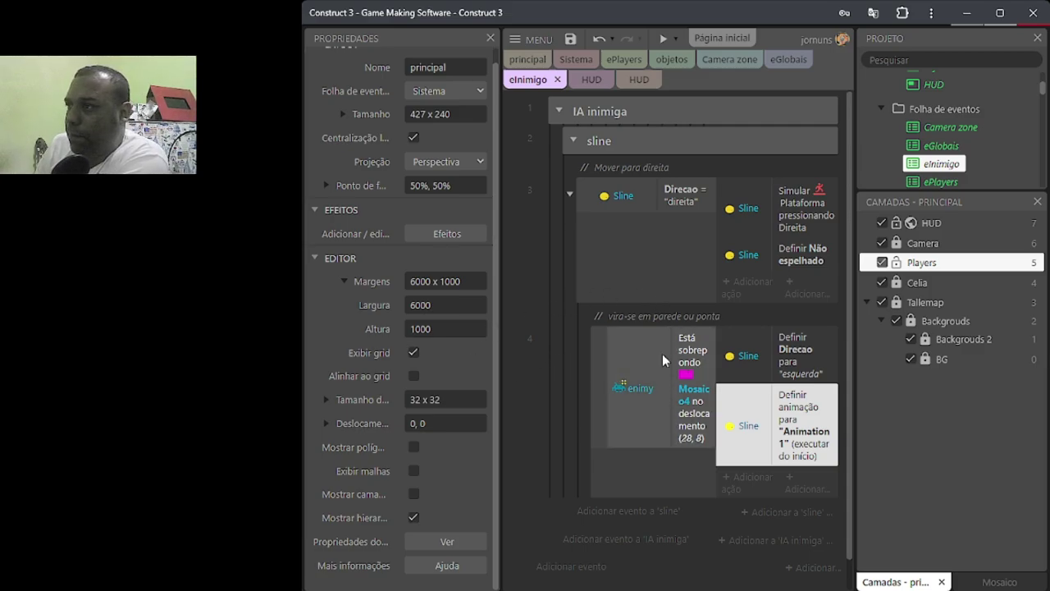
click(664, 40)
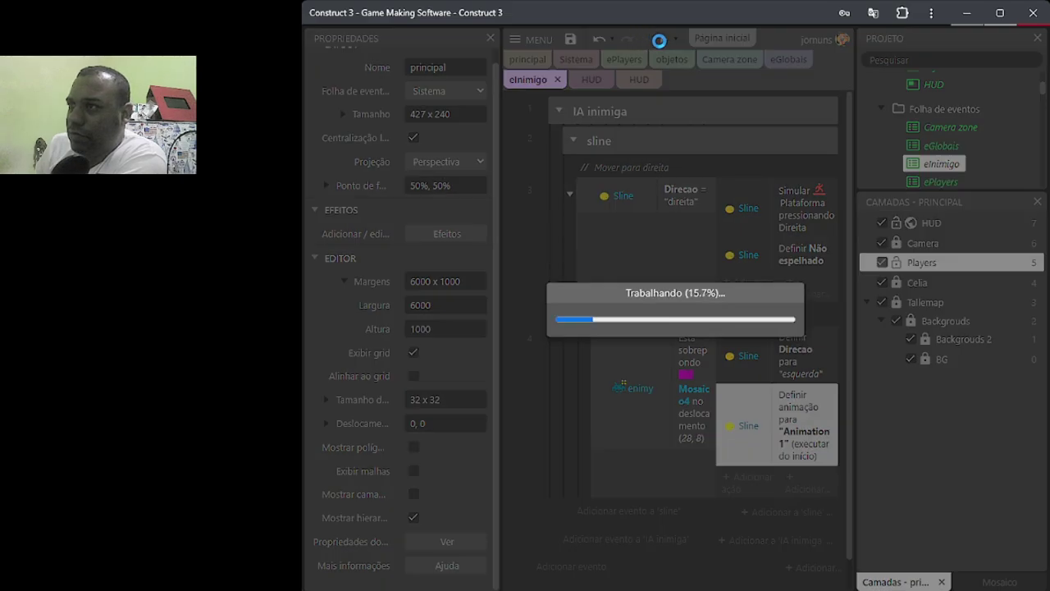
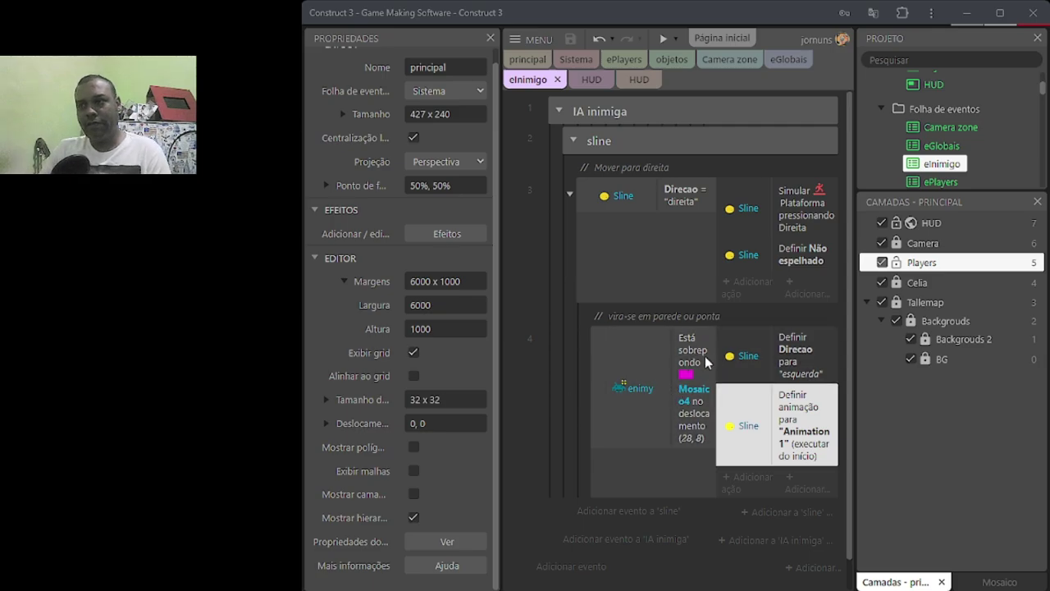
Step: Duplicate the Direcao = "direita" event with its wall-turning sub-event twice below the original
click(584, 206)
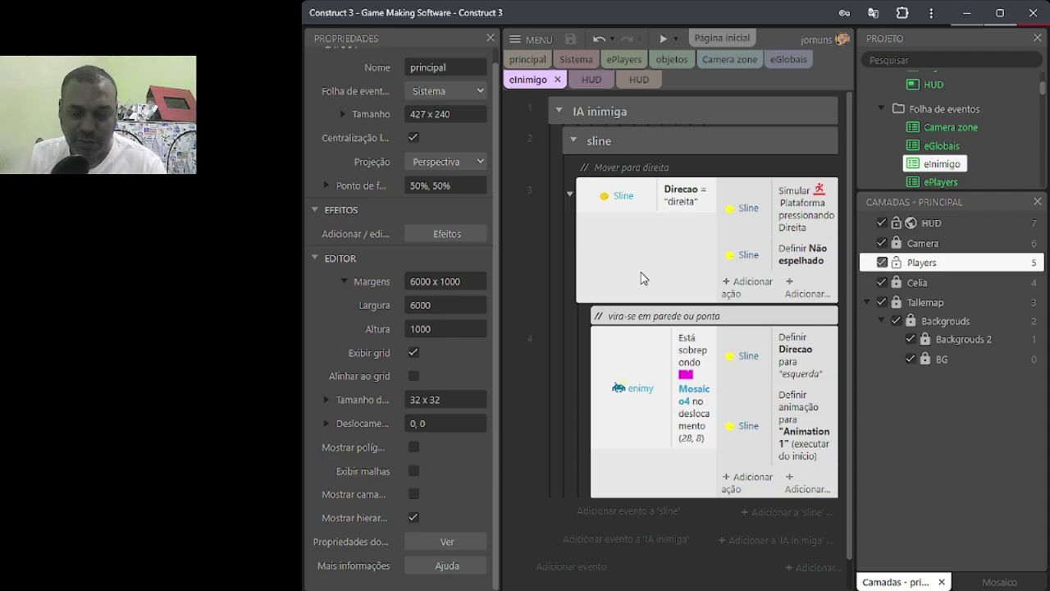
key(ctrl+v)
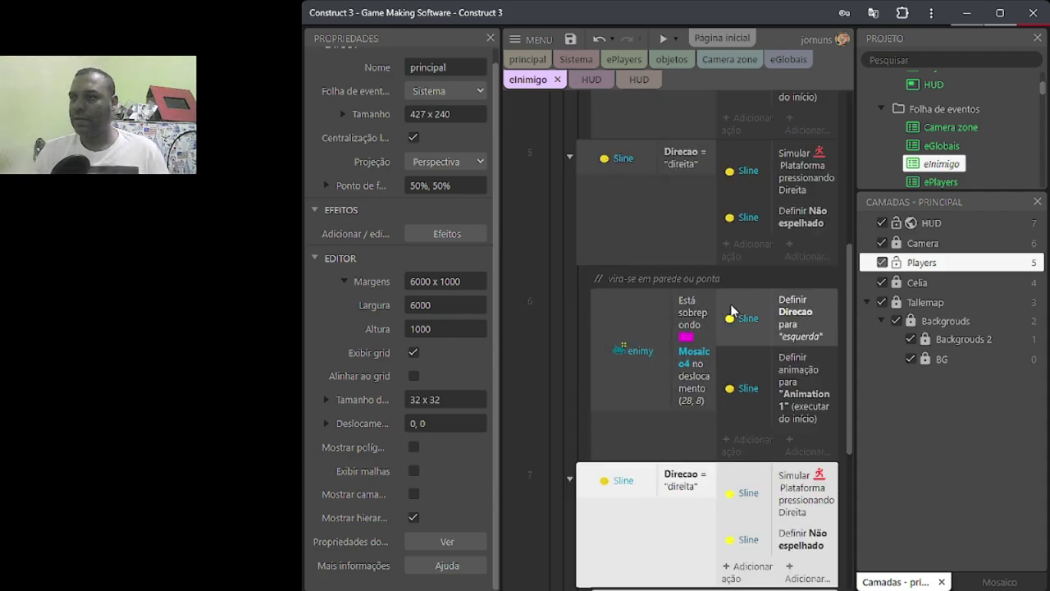
scroll(709, 480, down, 3)
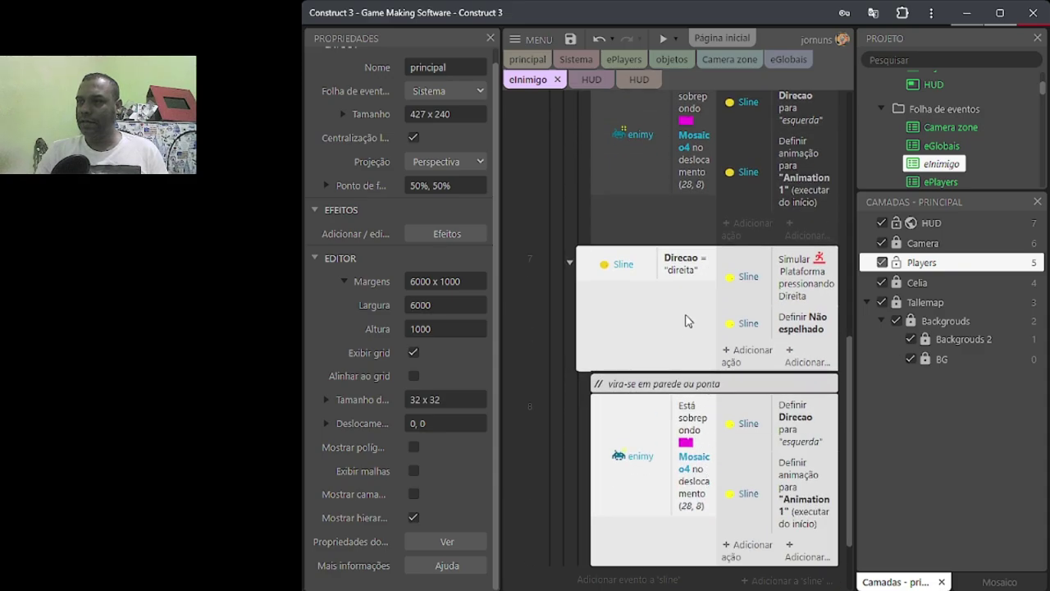
Step: Change the Direcao comparison value in the last copied Sline event to "esquerda"
click(679, 269)
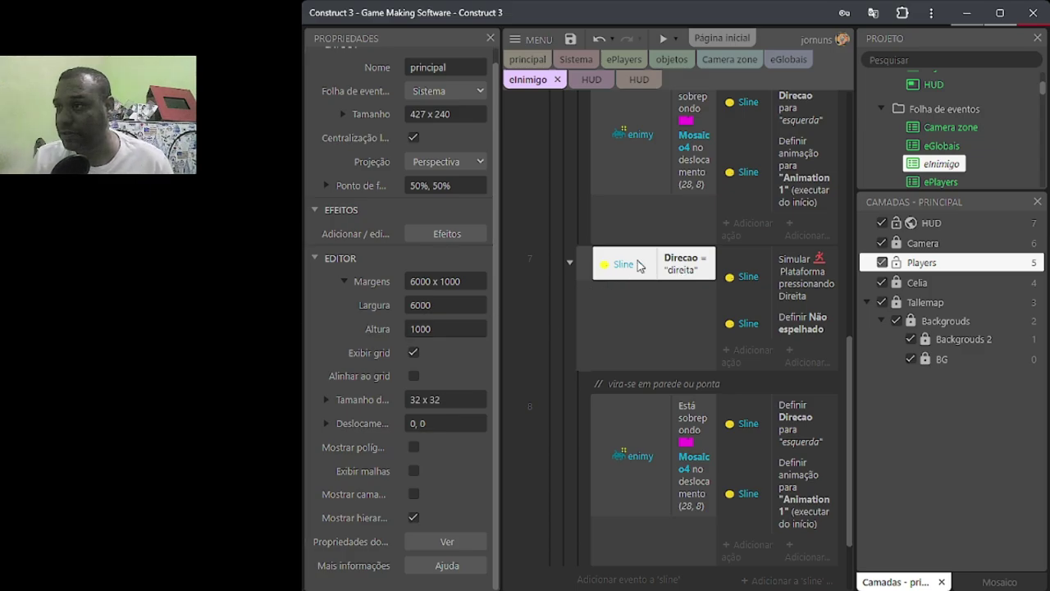
double_click(683, 262)
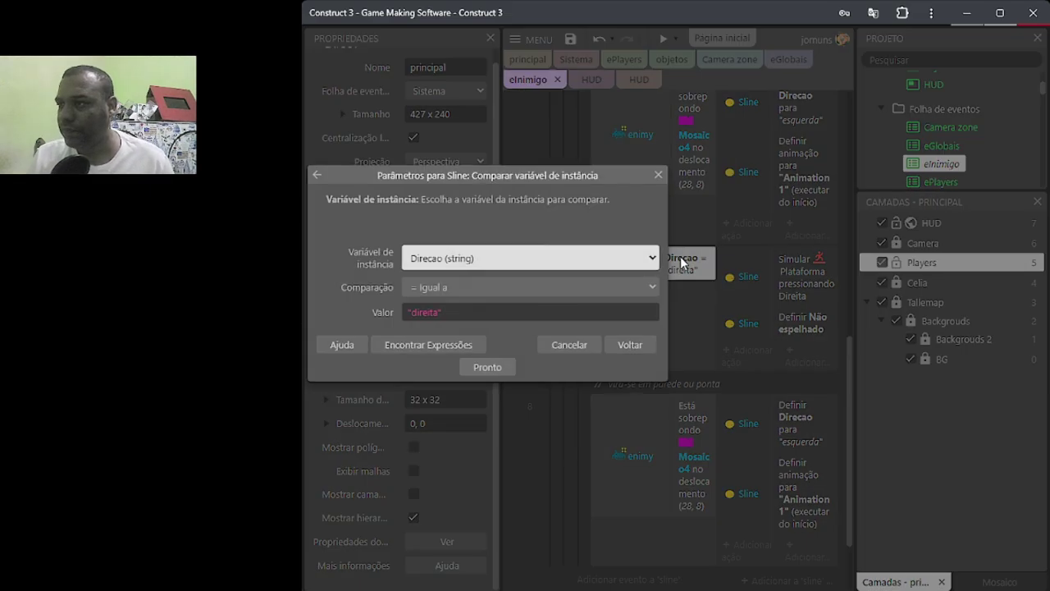
click(462, 311)
drag(462, 310, 336, 320)
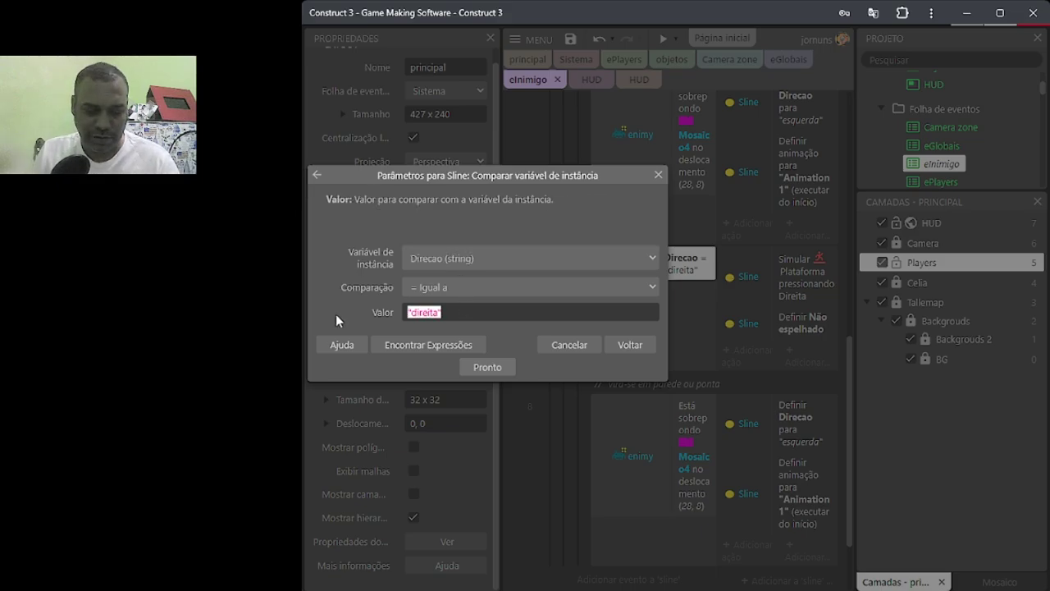
text(")
click(448, 363)
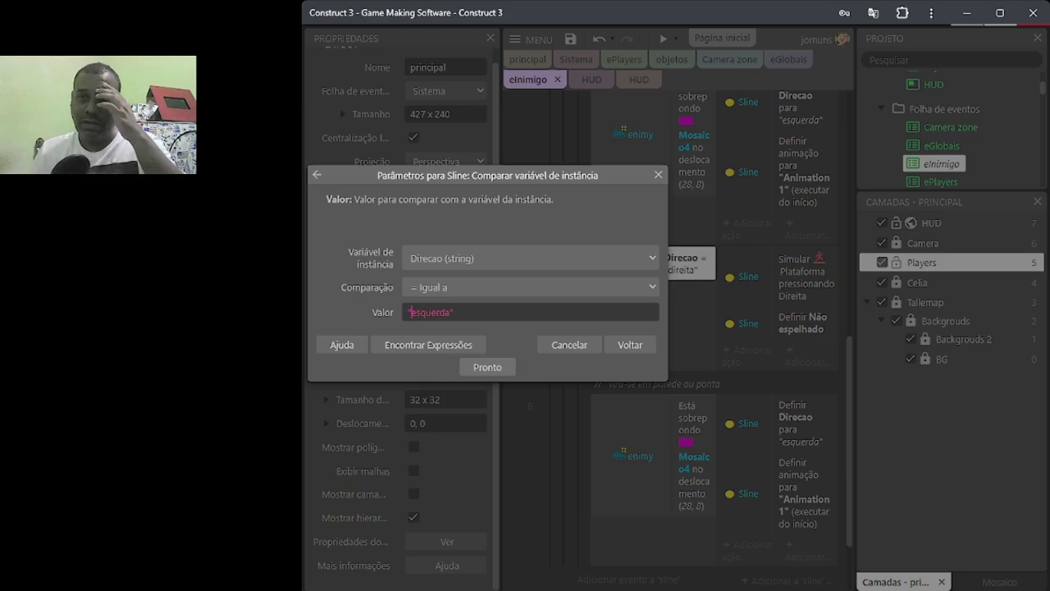
click(477, 370)
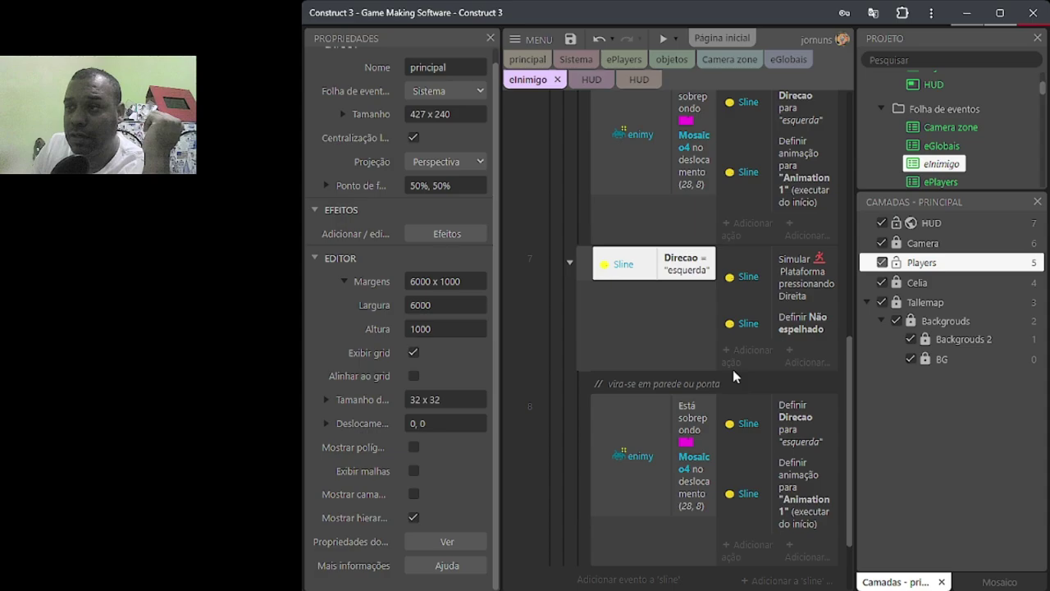
Step: Set the "esquerda" event's simulated Plataforma control to Esquerda and its mirroring state to Espelhado
click(800, 293)
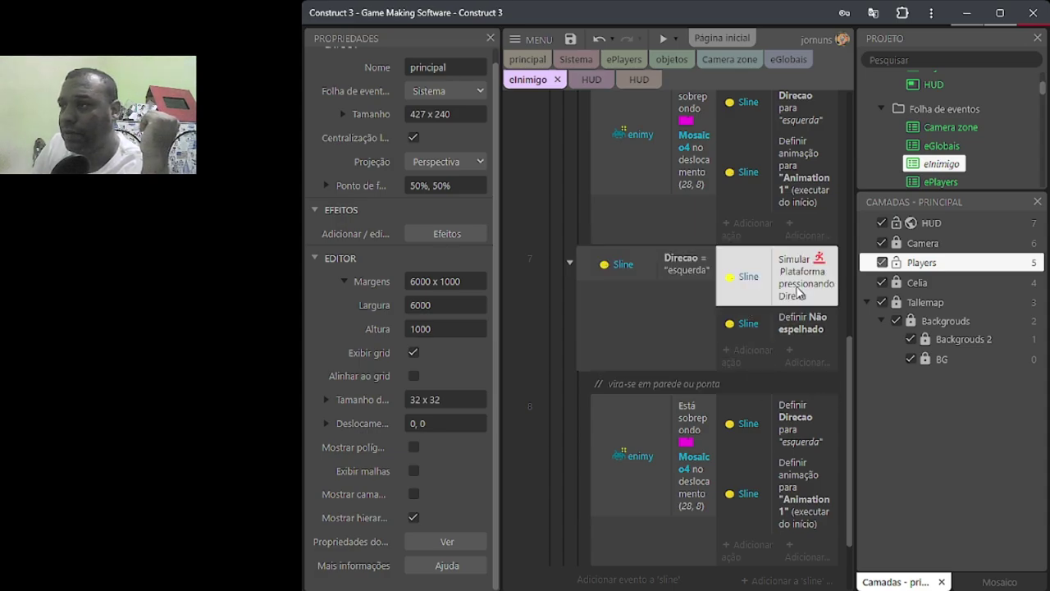
double_click(800, 293)
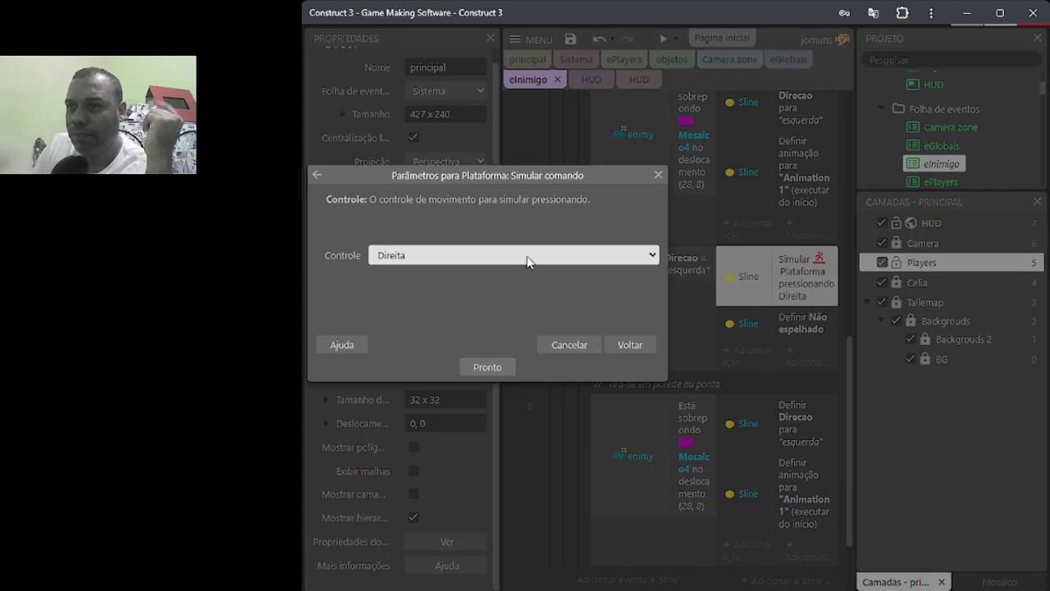
key(Up)
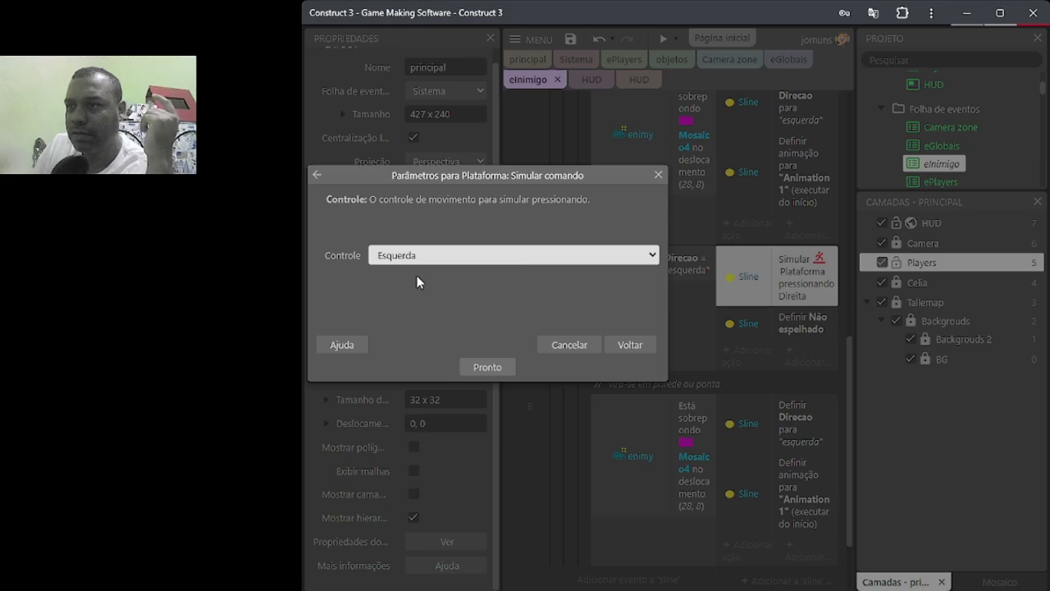
click(488, 368)
double_click(773, 324)
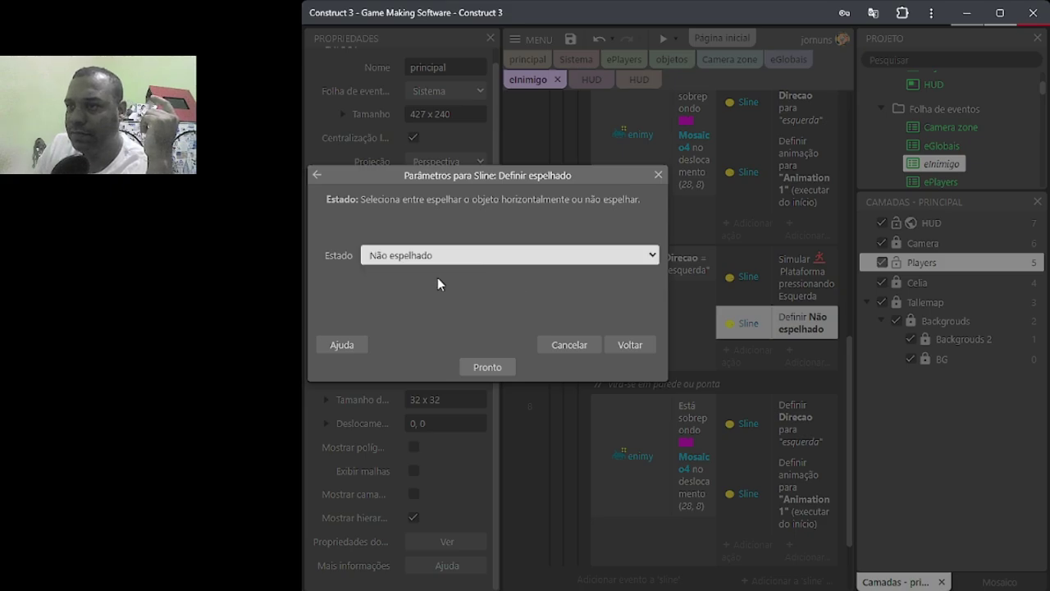
key(Up)
click(492, 368)
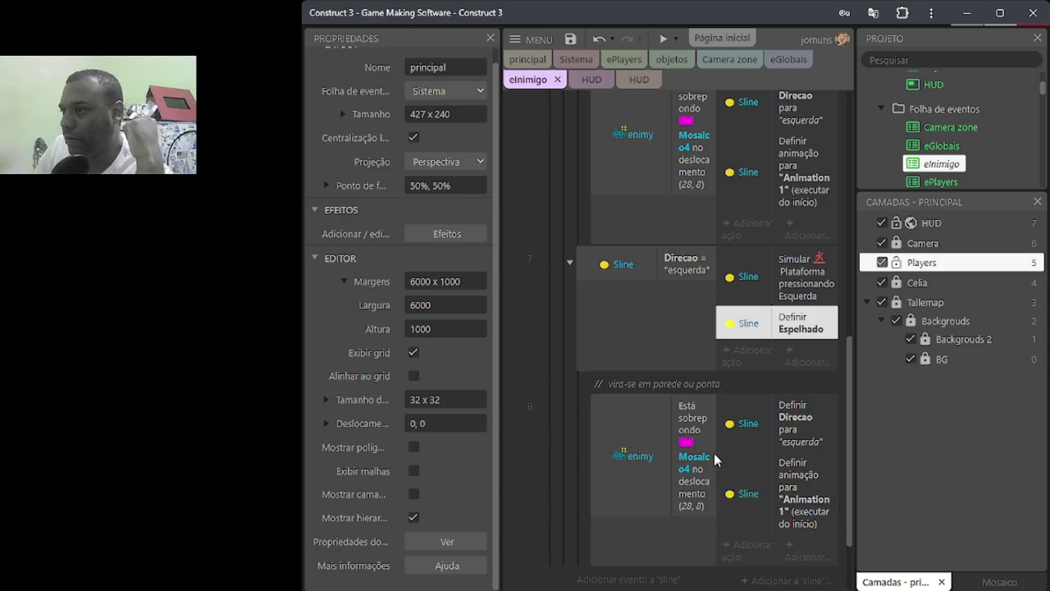
Step: Enter -26,8 as the X offset and -1,0 as the Y offset in the enimy overlap condition under the "esquerda" event
scroll(713, 453, down, 1)
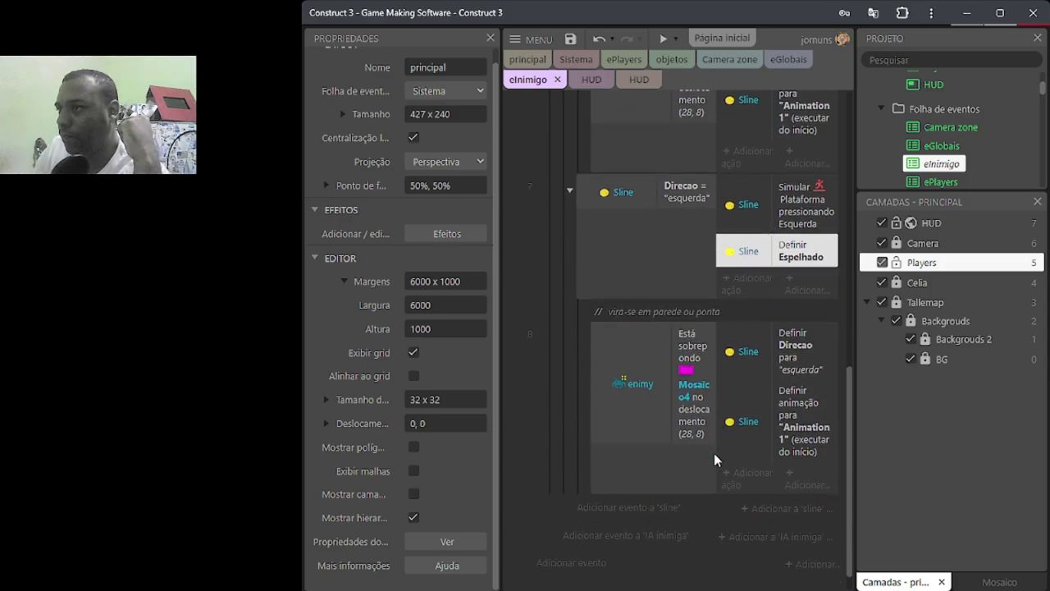
click(809, 355)
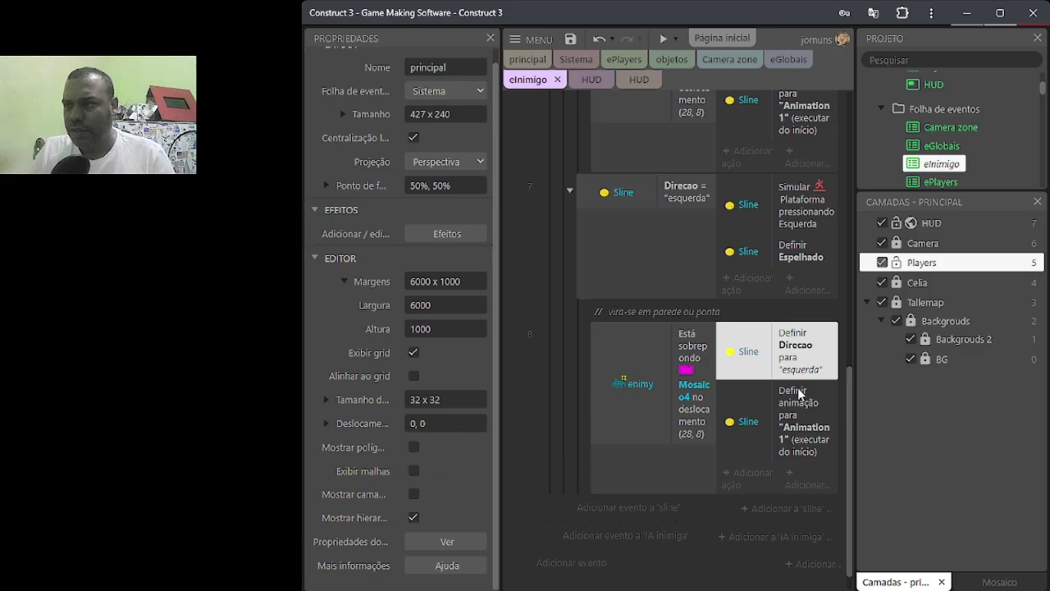
double_click(687, 384)
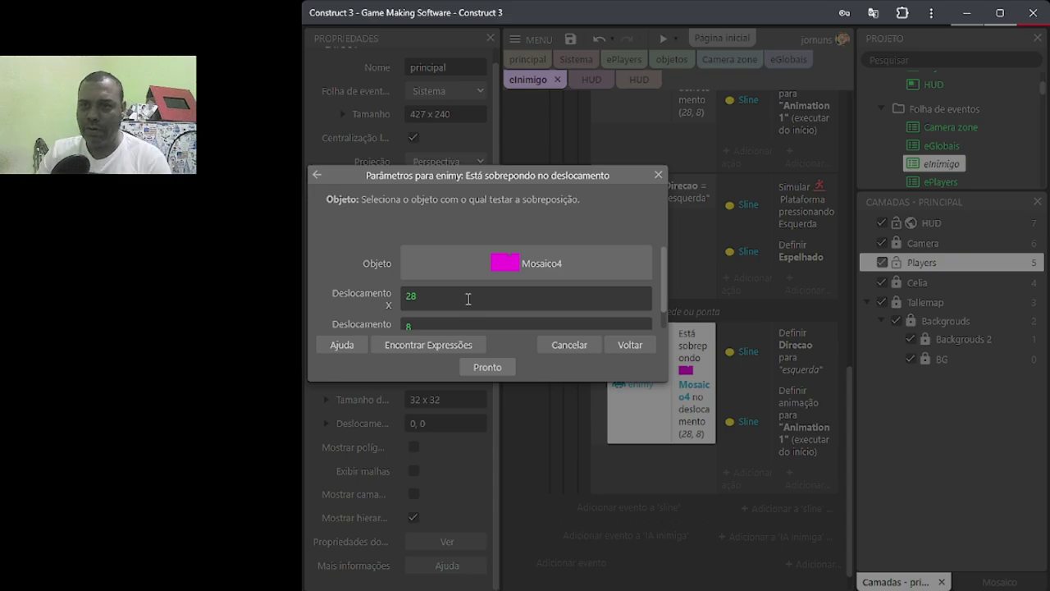
click(432, 302)
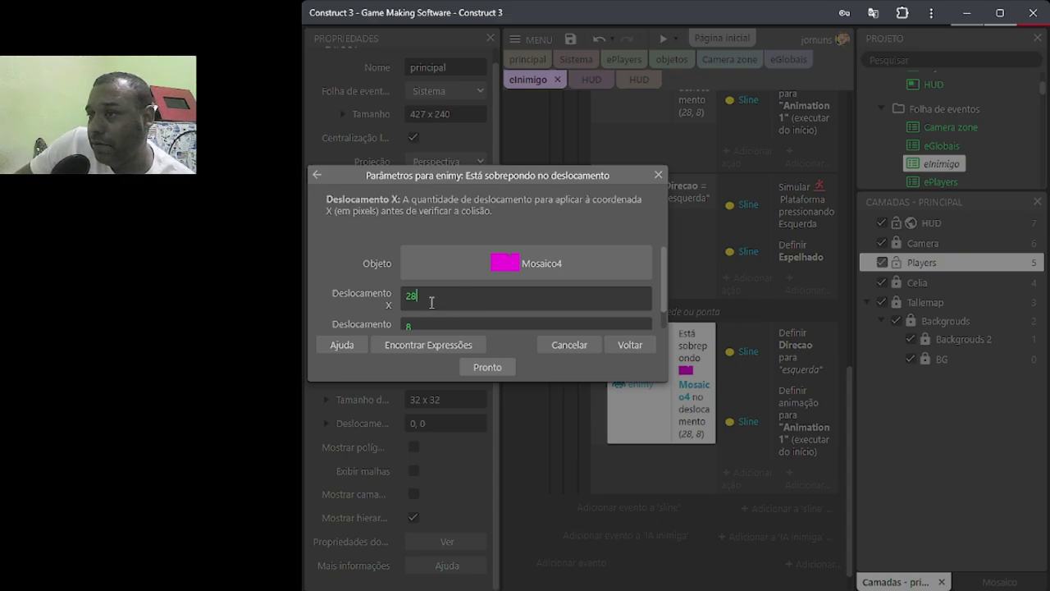
drag(429, 301, 401, 295)
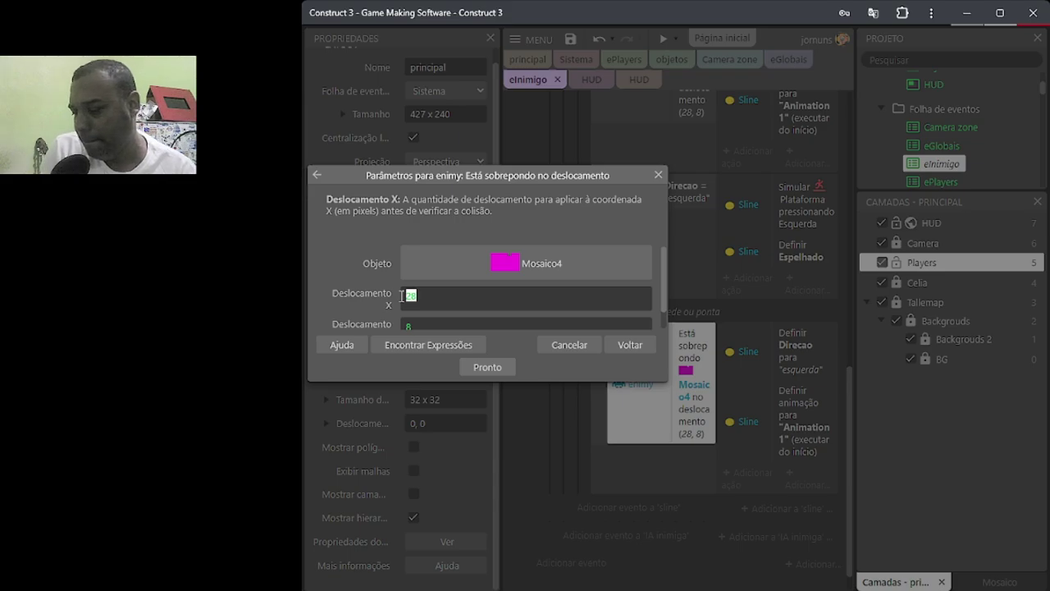
text(-)
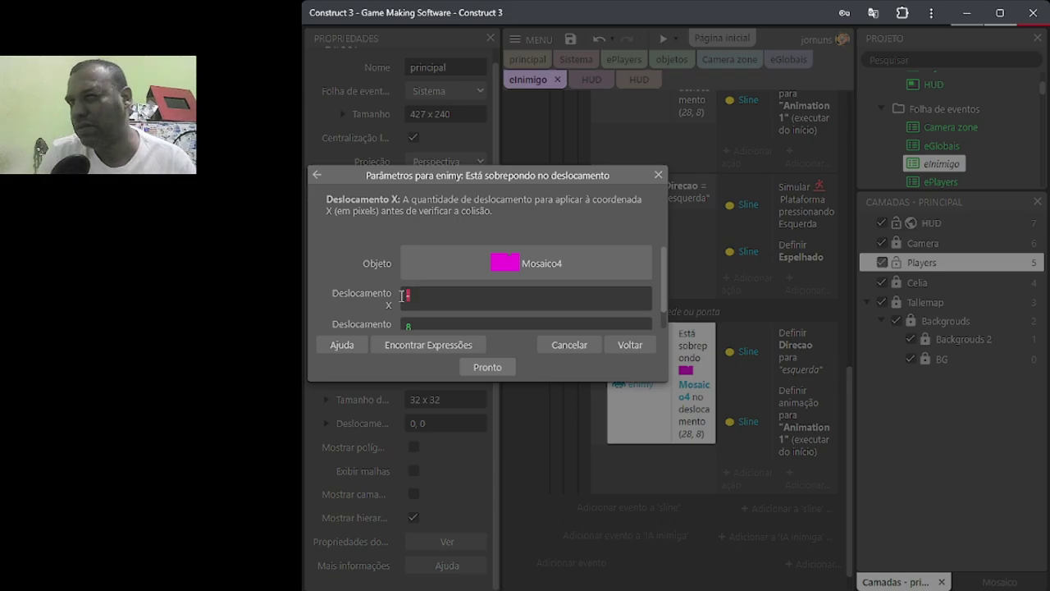
text(26)
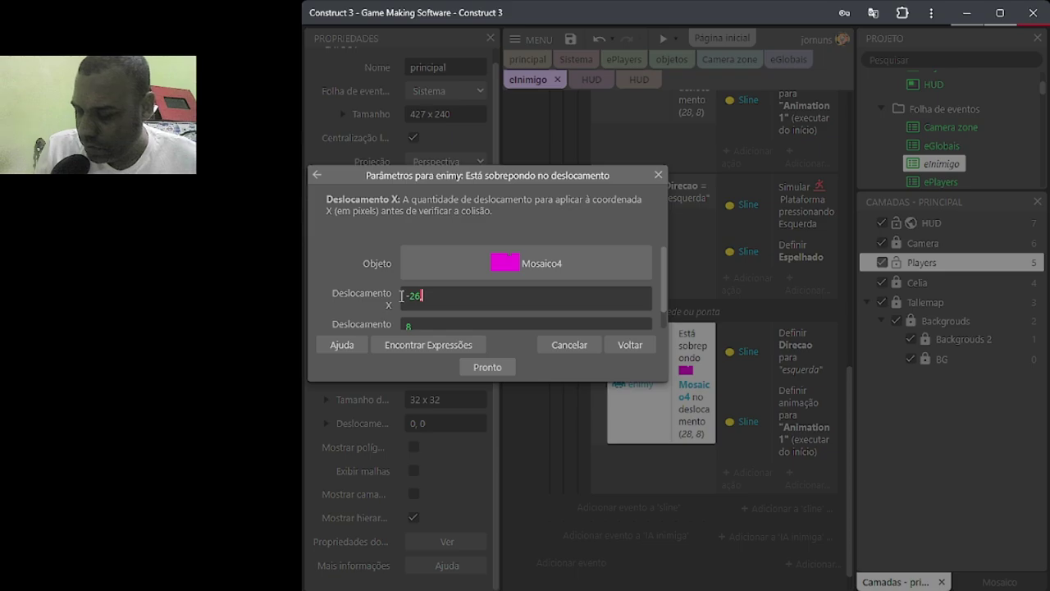
text(8)
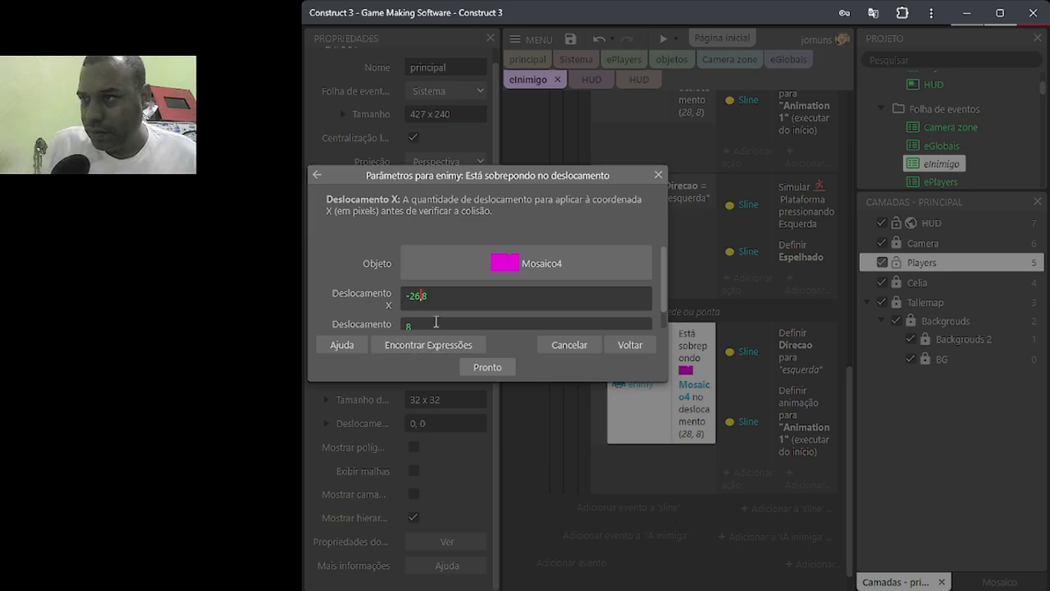
click(436, 322)
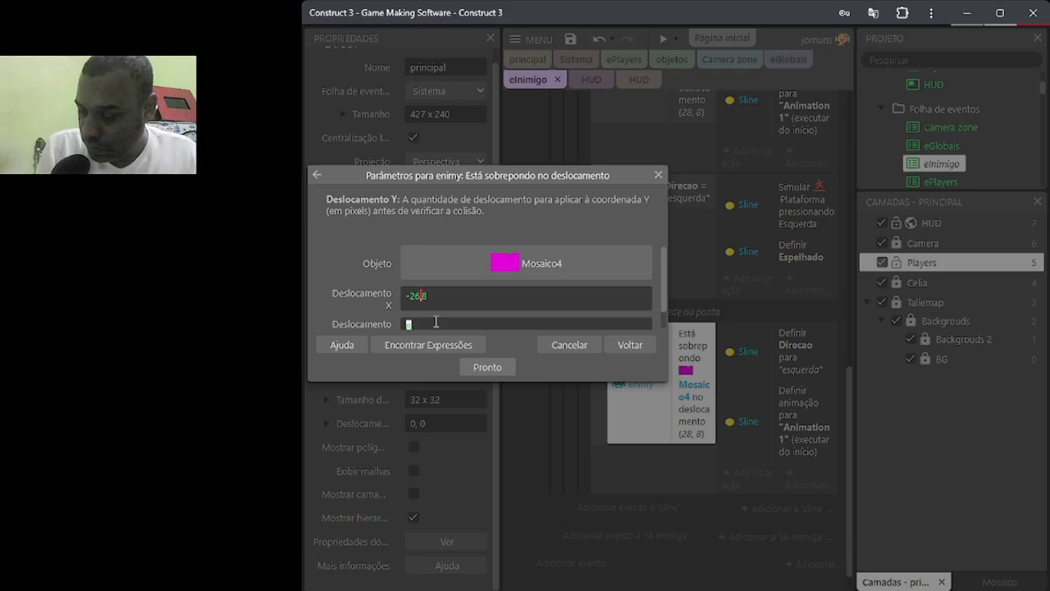
text(-1)
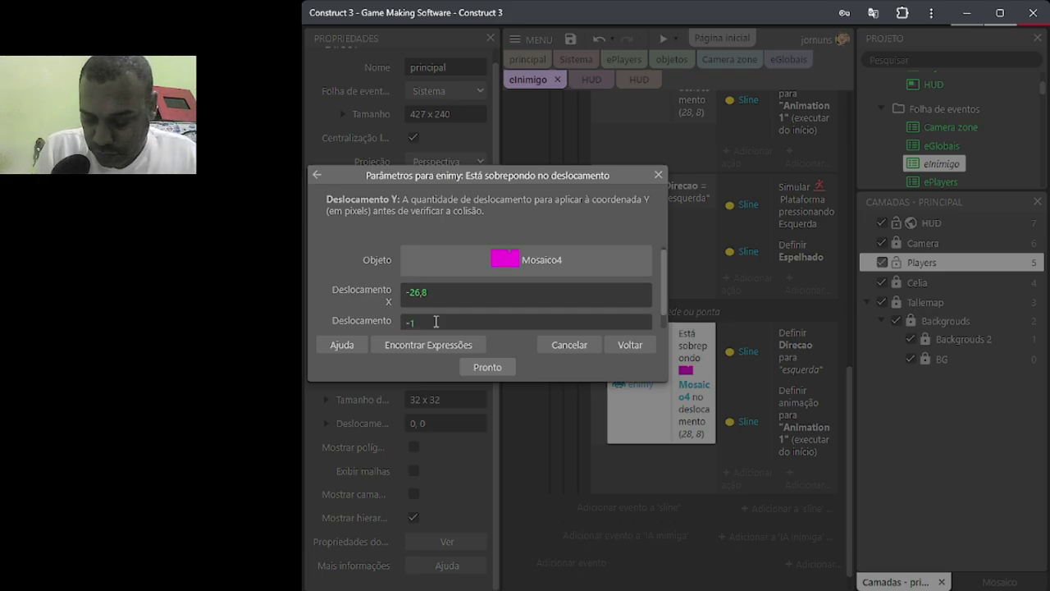
text(,0)
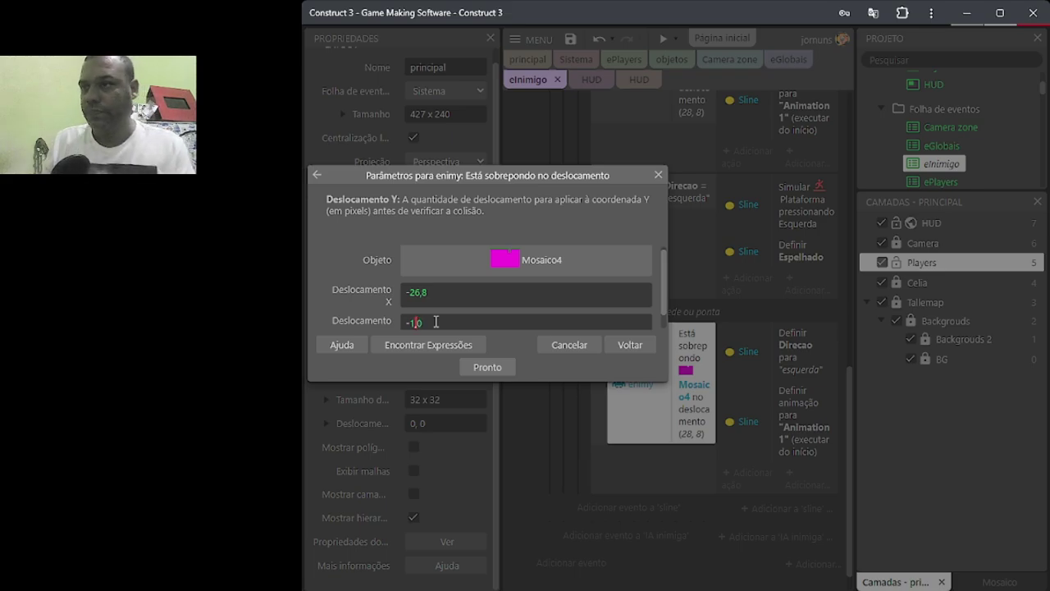
Step: Reselect Mosaico4 as the overlap condition's object and try to apply the parameters
click(490, 301)
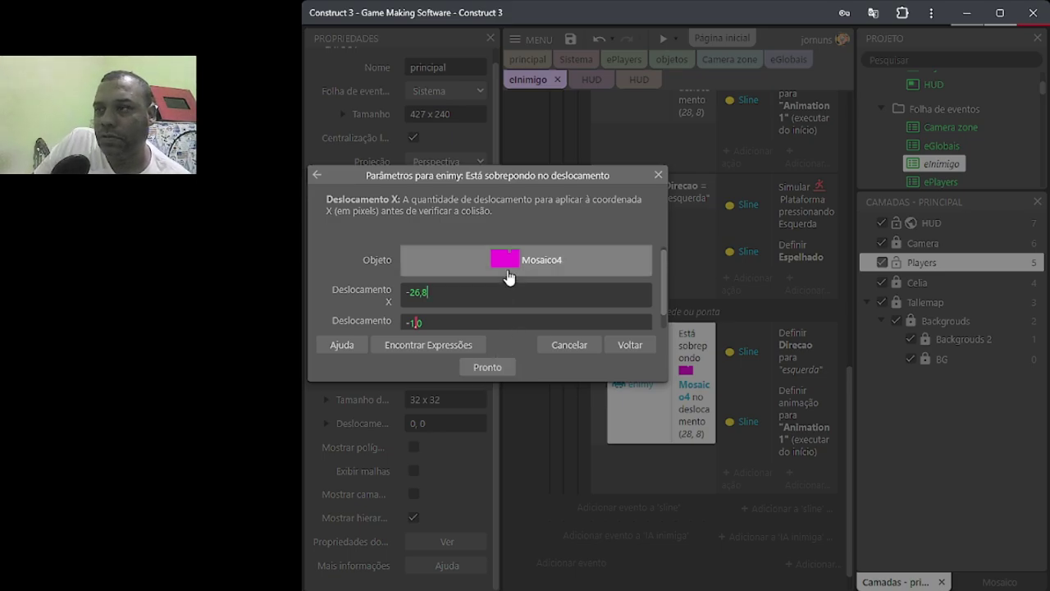
click(506, 272)
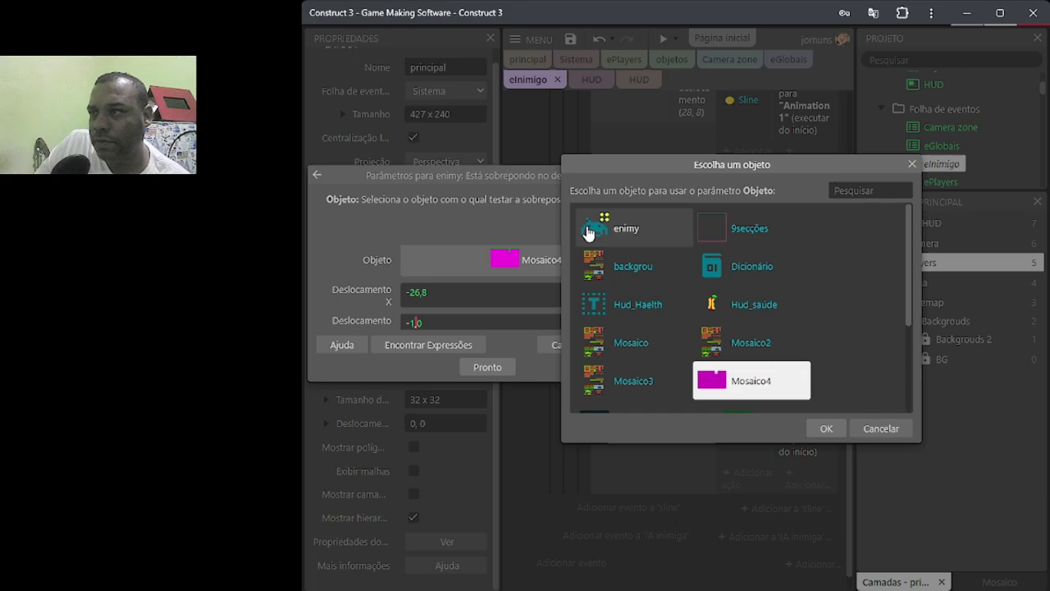
double_click(744, 392)
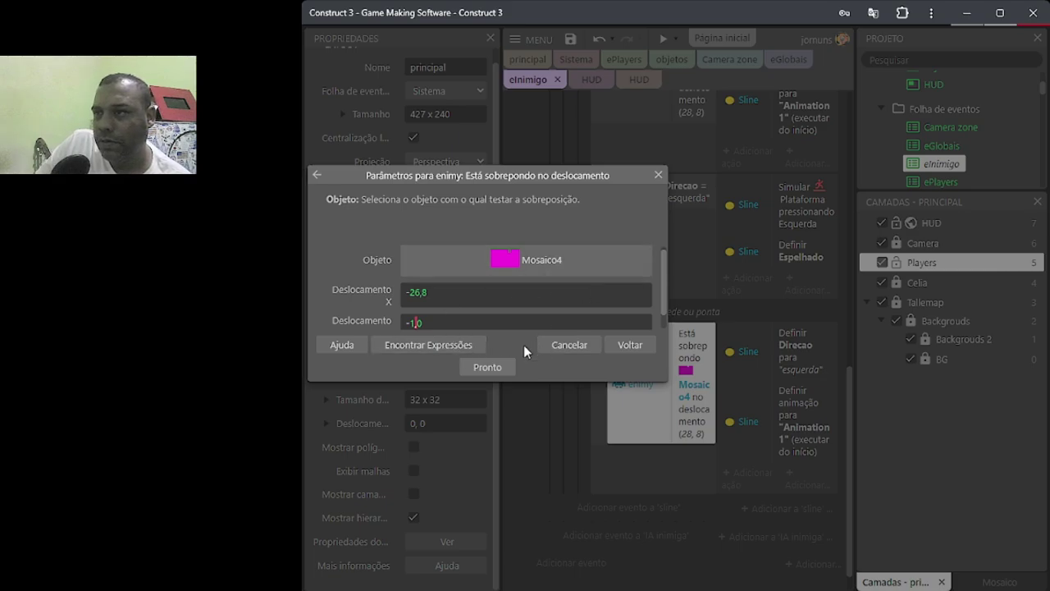
click(506, 368)
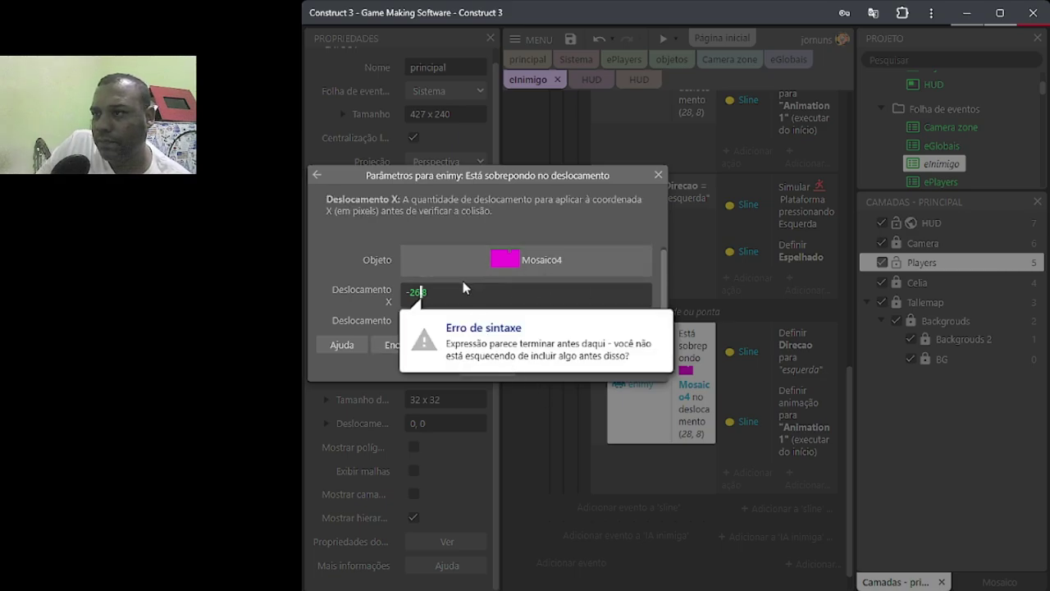
Step: Correct the overlap offsets to X -26.8 and Y -1.0 using decimal points, and apply the condition
click(434, 292)
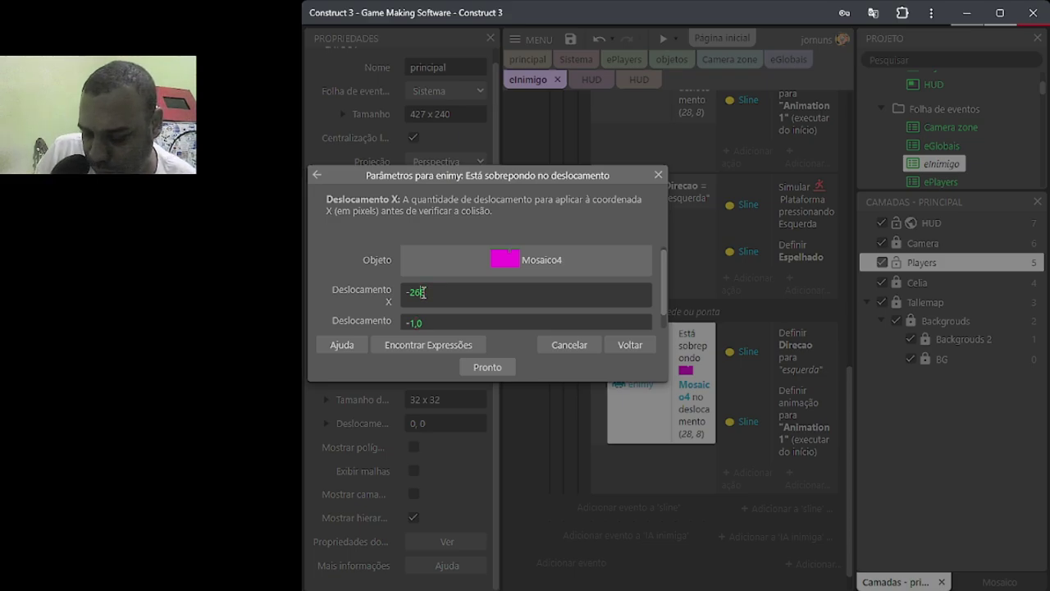
text(.8)
click(418, 323)
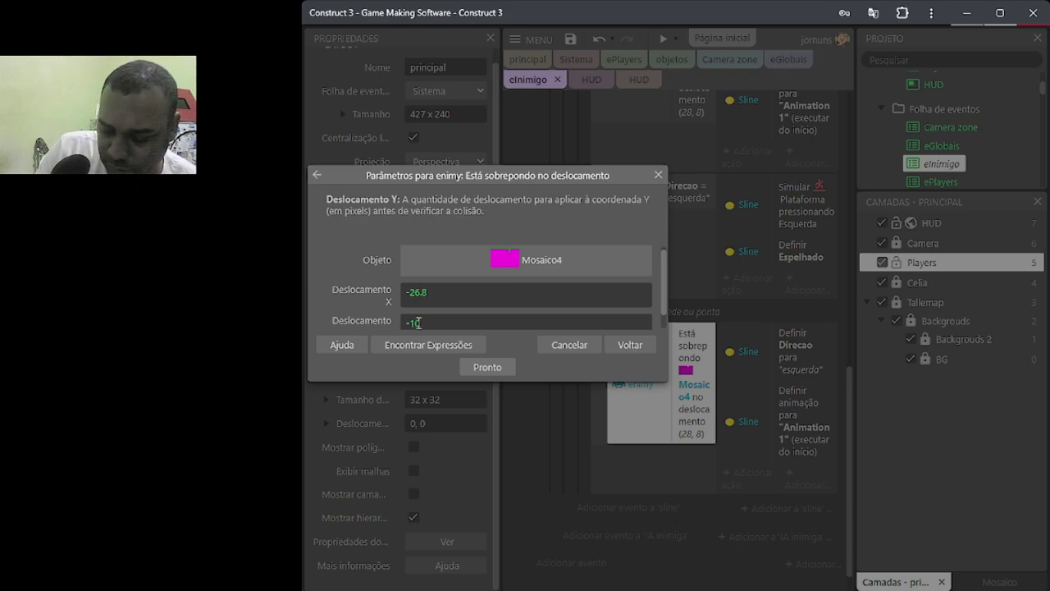
click(475, 371)
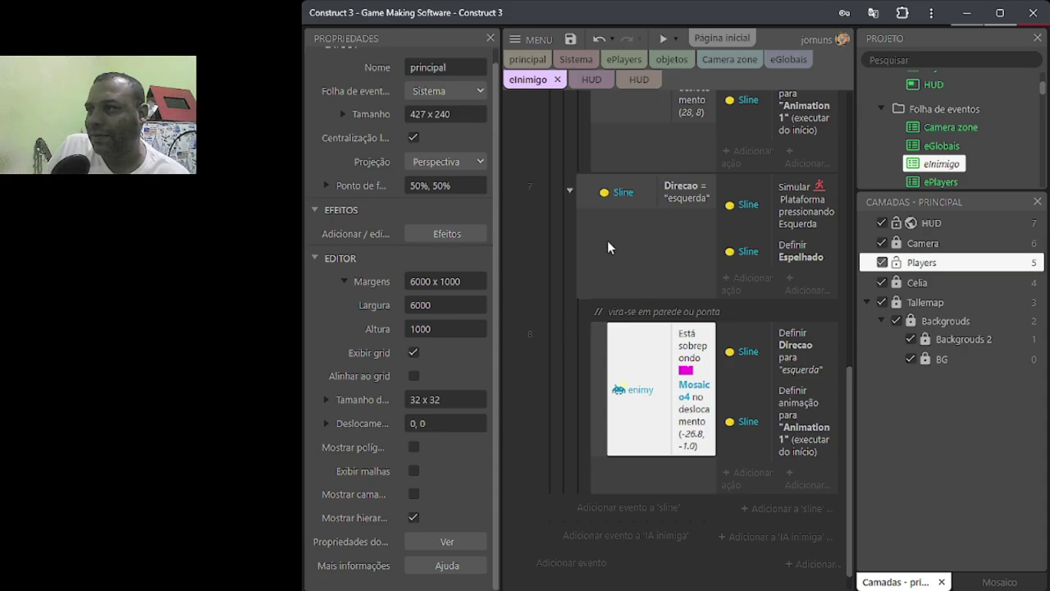
Step: Add the comment "Mover para esquerda" above the Direcao = "esquerda" event
right_click(638, 185)
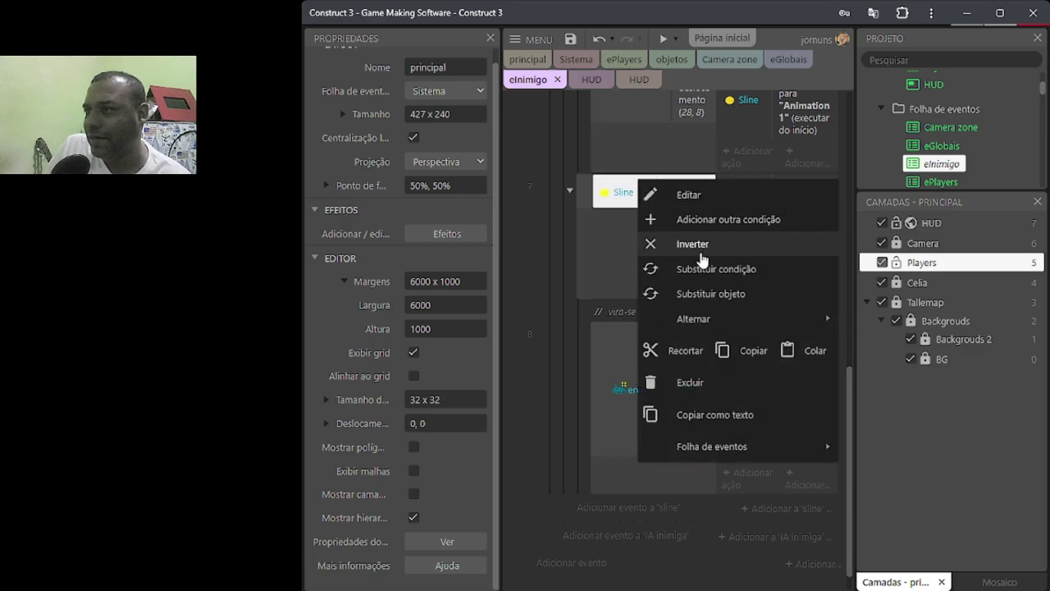
right_click(602, 197)
mouse_move(647, 210)
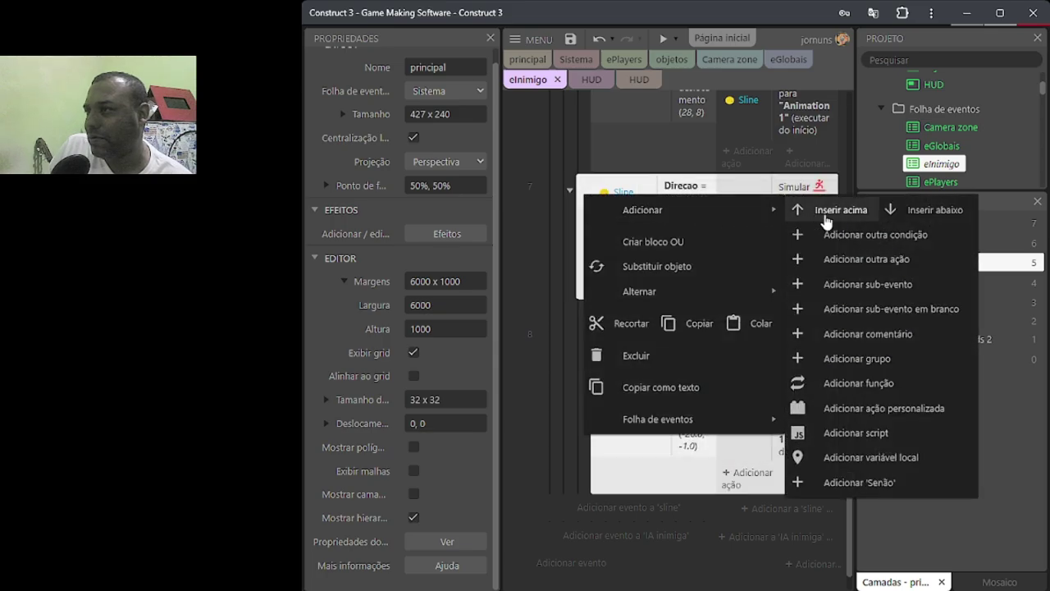
click(897, 336)
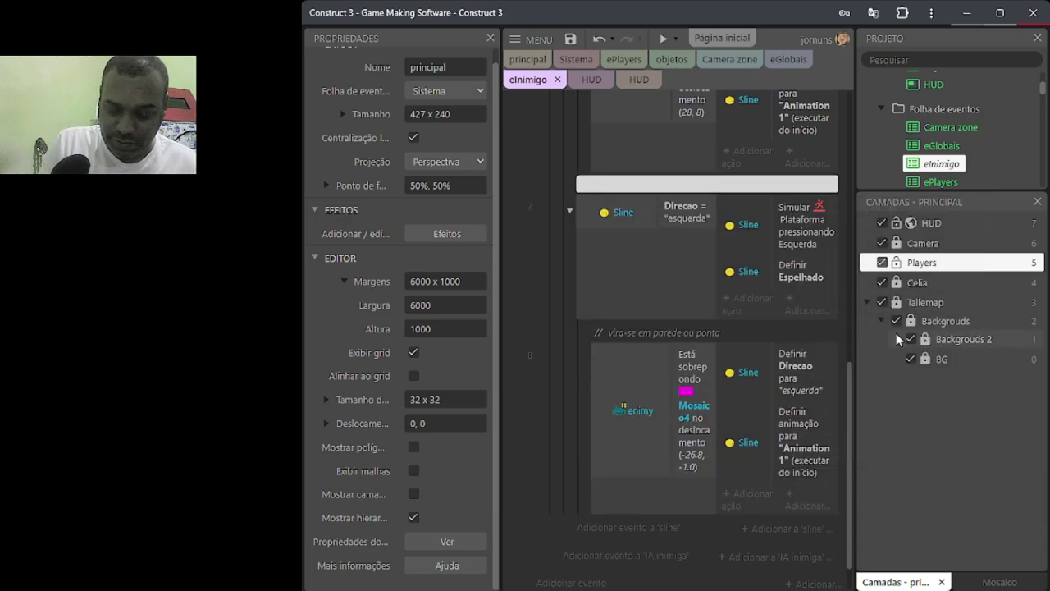
text(Mov)
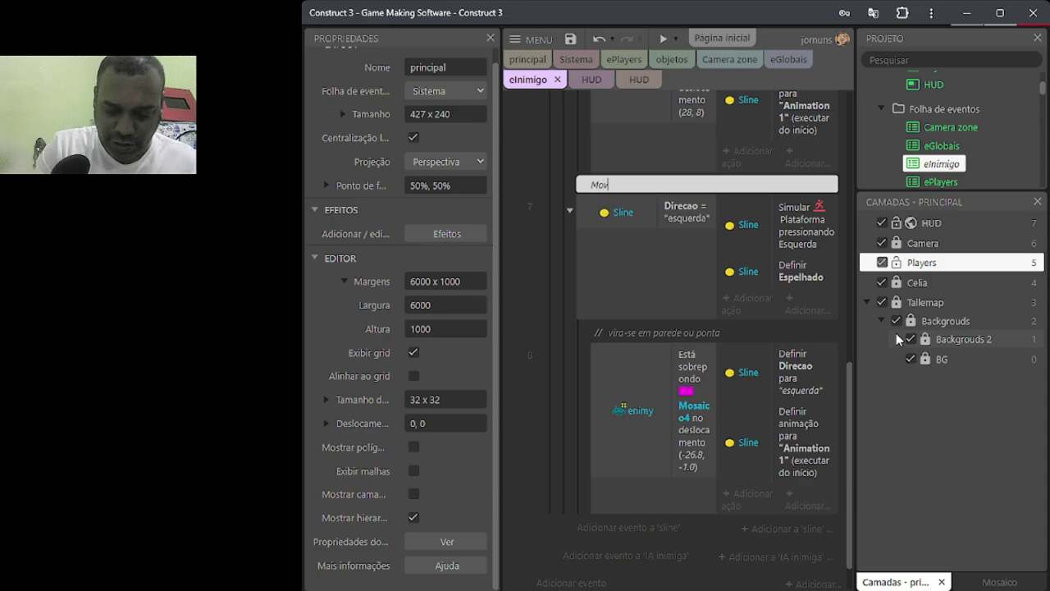
text(er para )
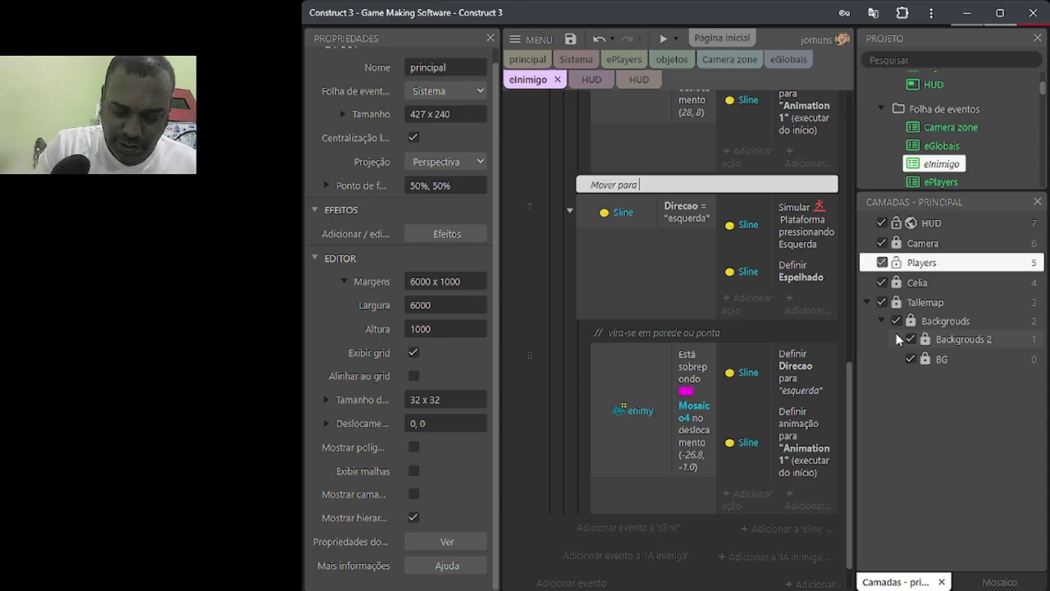
text(esquer)
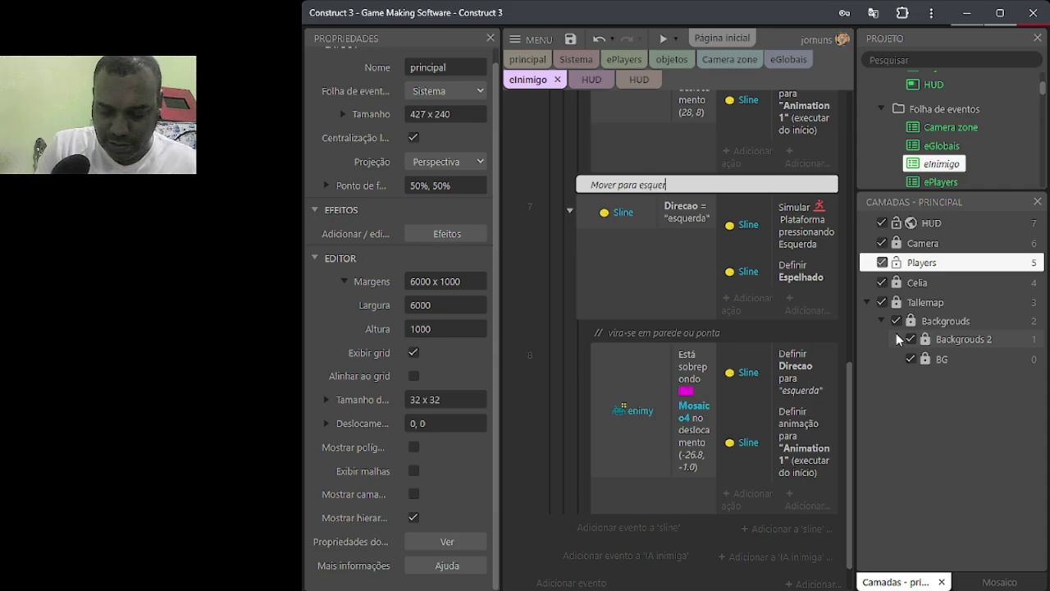
text(da)
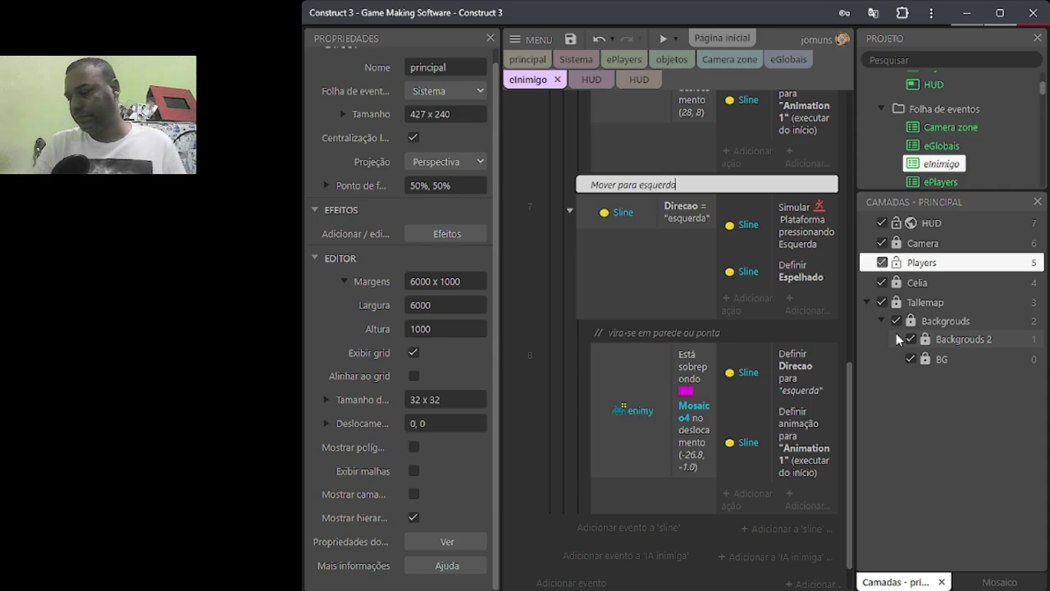
key(Return)
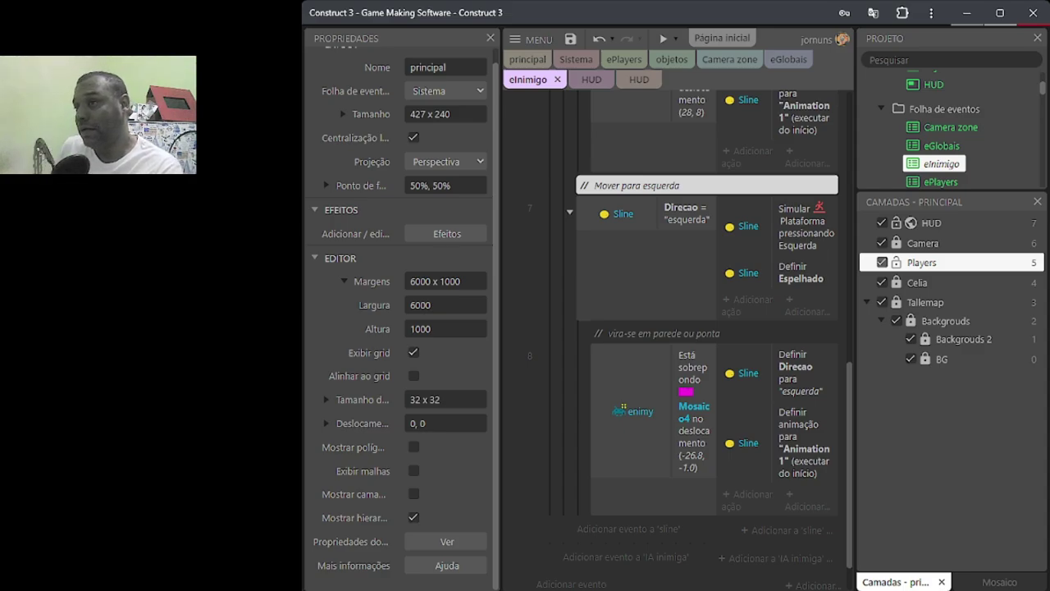
scroll(652, 371, up, 3)
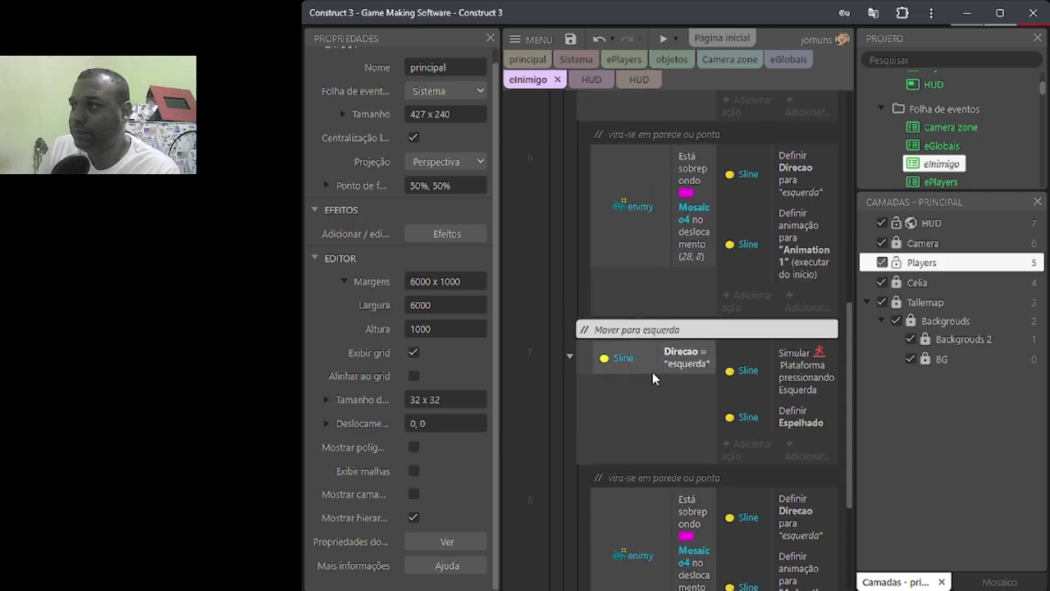
scroll(701, 326, down, 2)
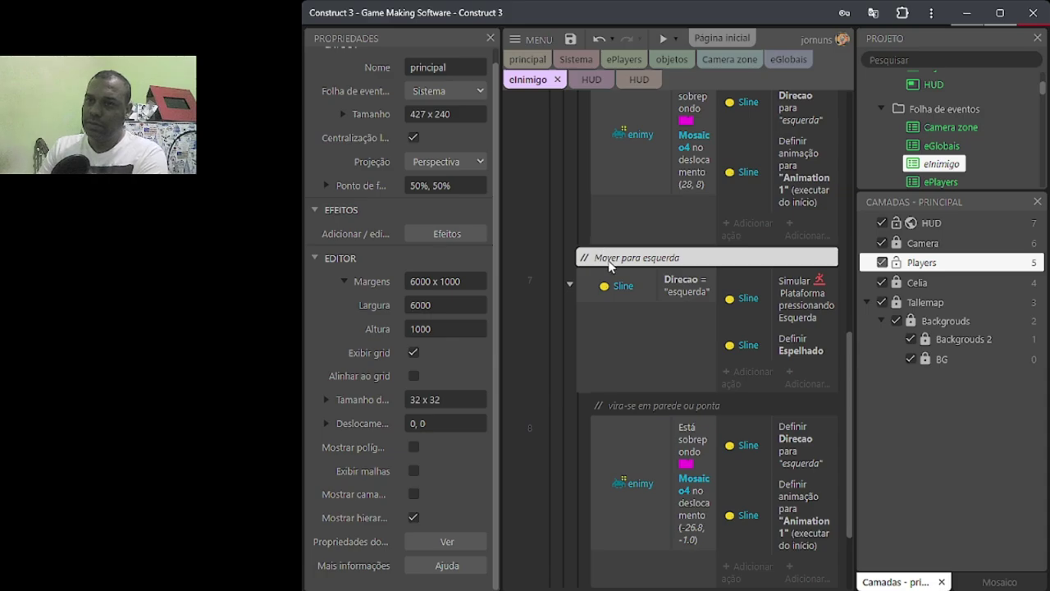
scroll(607, 278, up, 2)
scroll(607, 270, up, 5)
scroll(608, 271, down, 6)
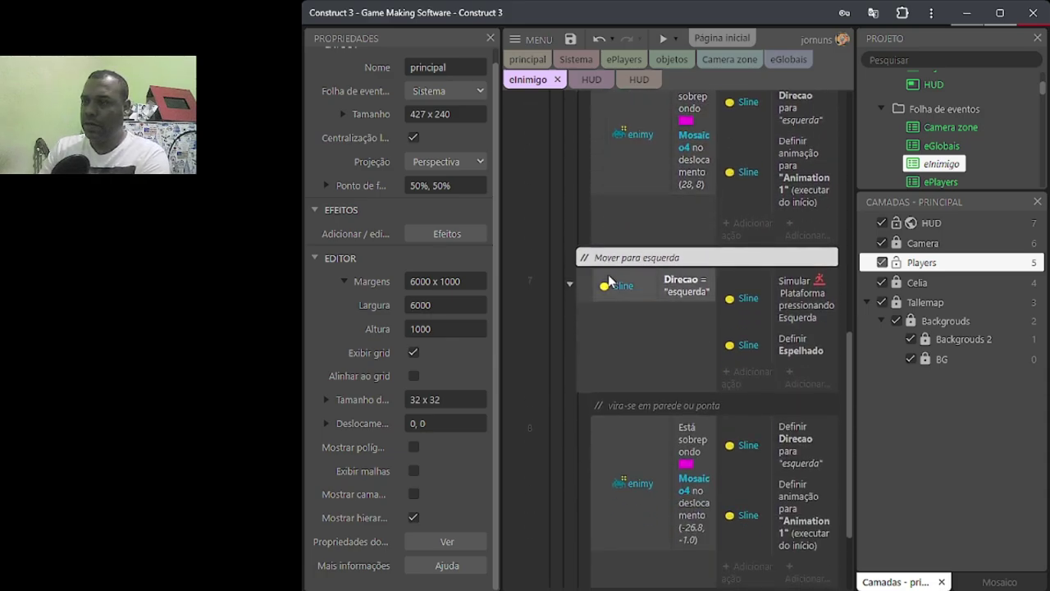
scroll(608, 273, up, 1)
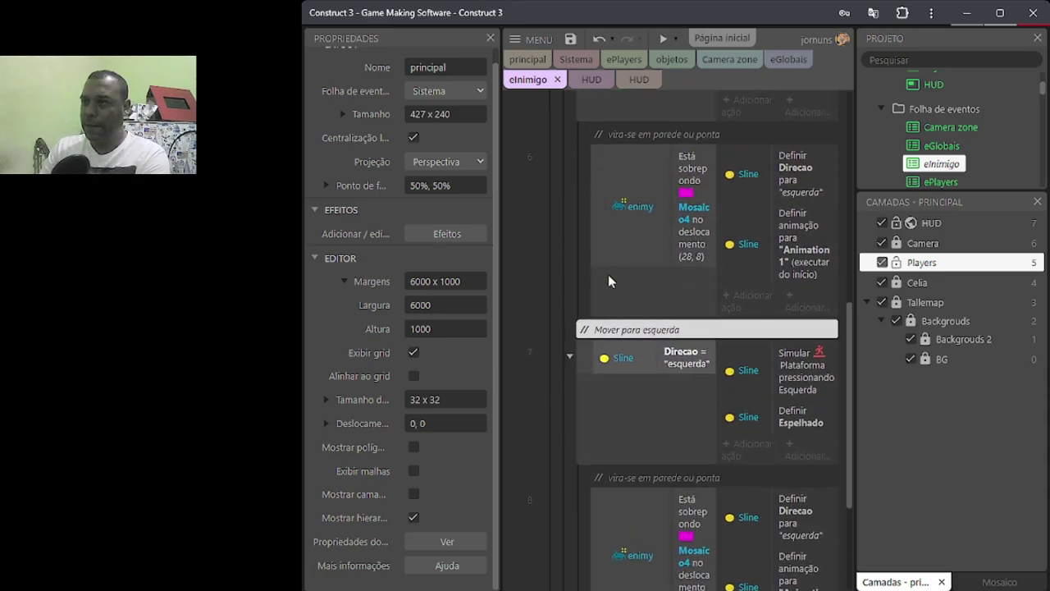
Step: Save the project and preview it, walking the player character to the right through the level
click(570, 38)
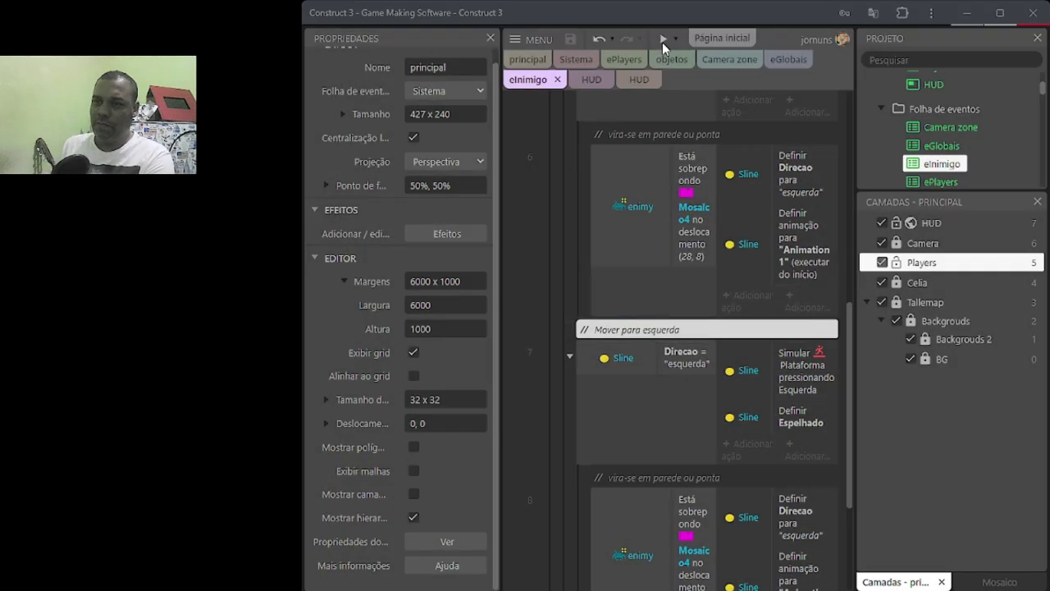
click(662, 40)
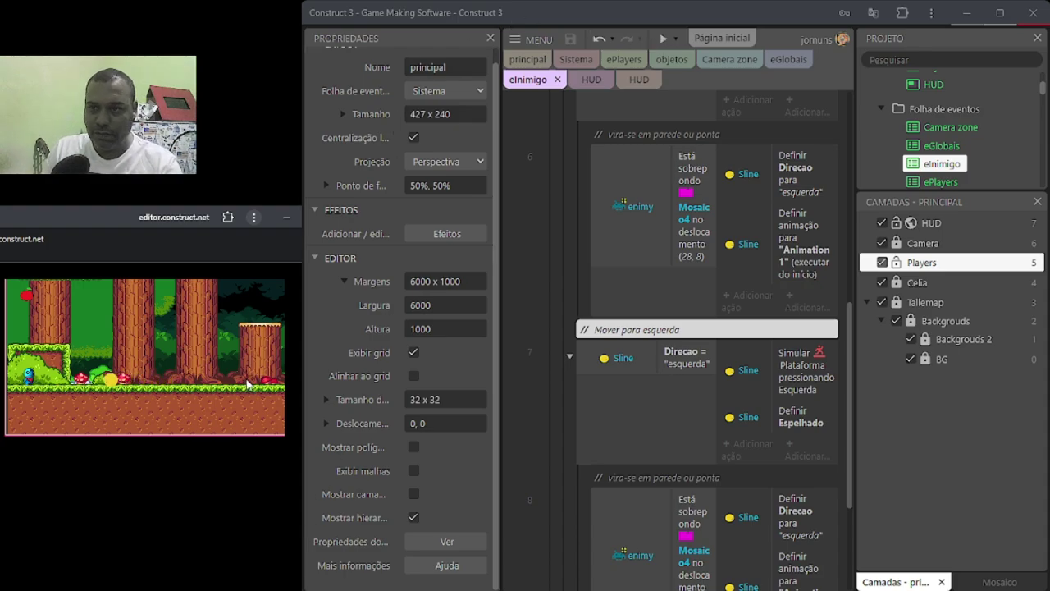
key(Right)
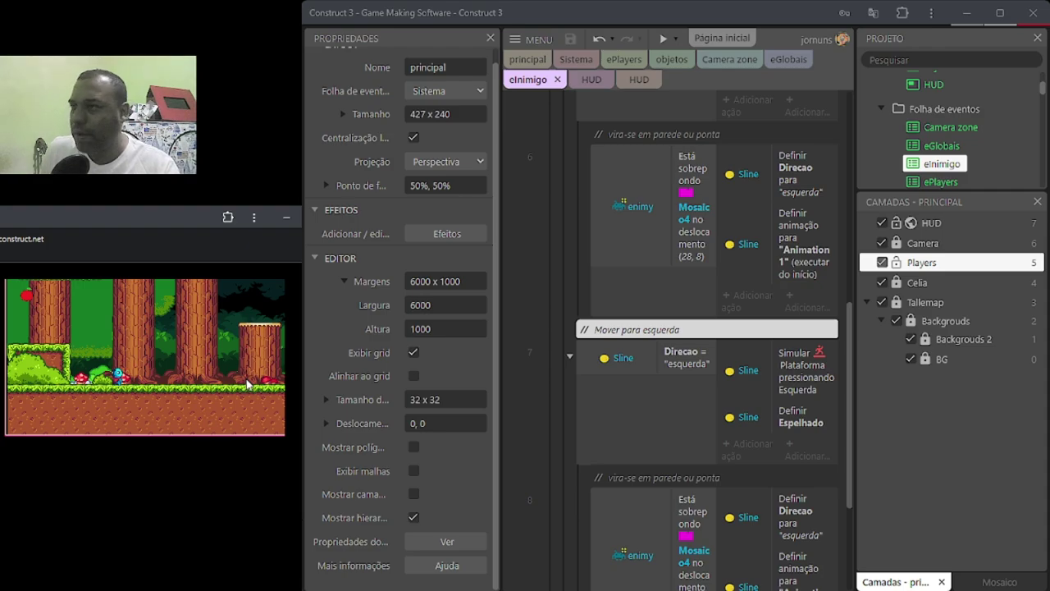
key(Right)
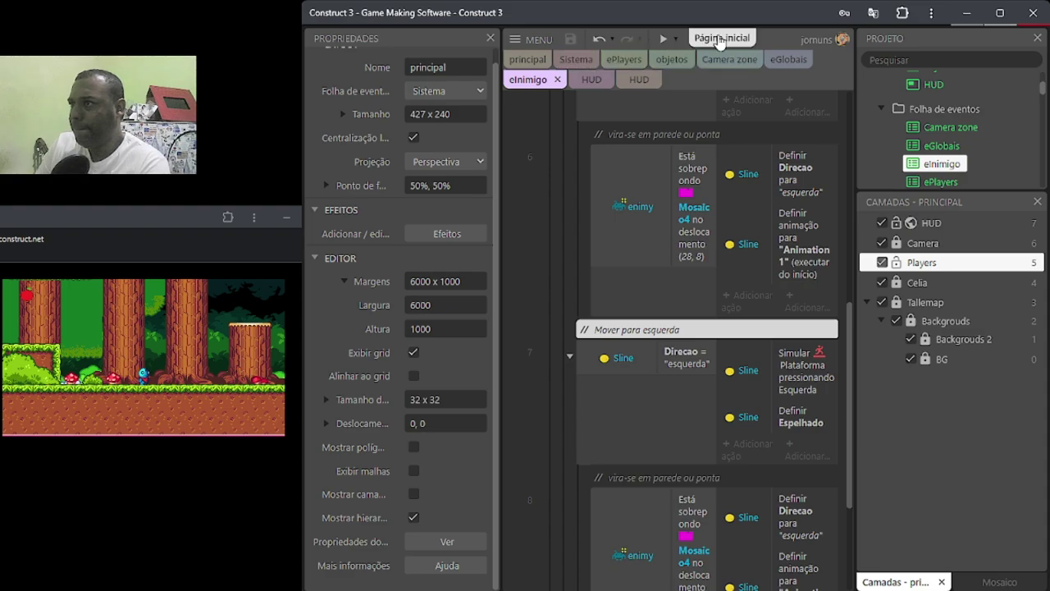
Step: Open the principal layout
click(527, 59)
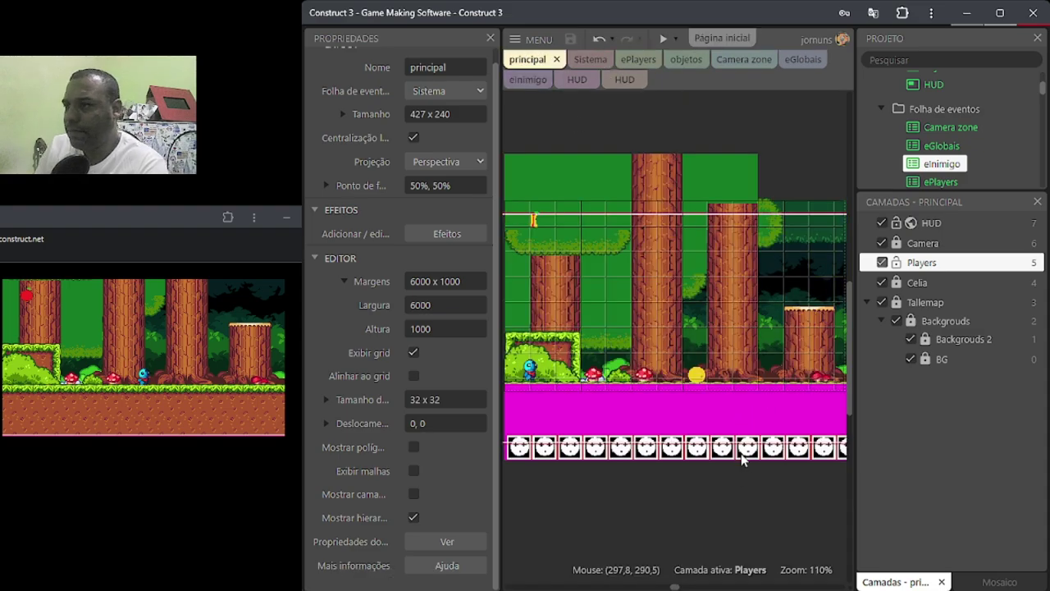